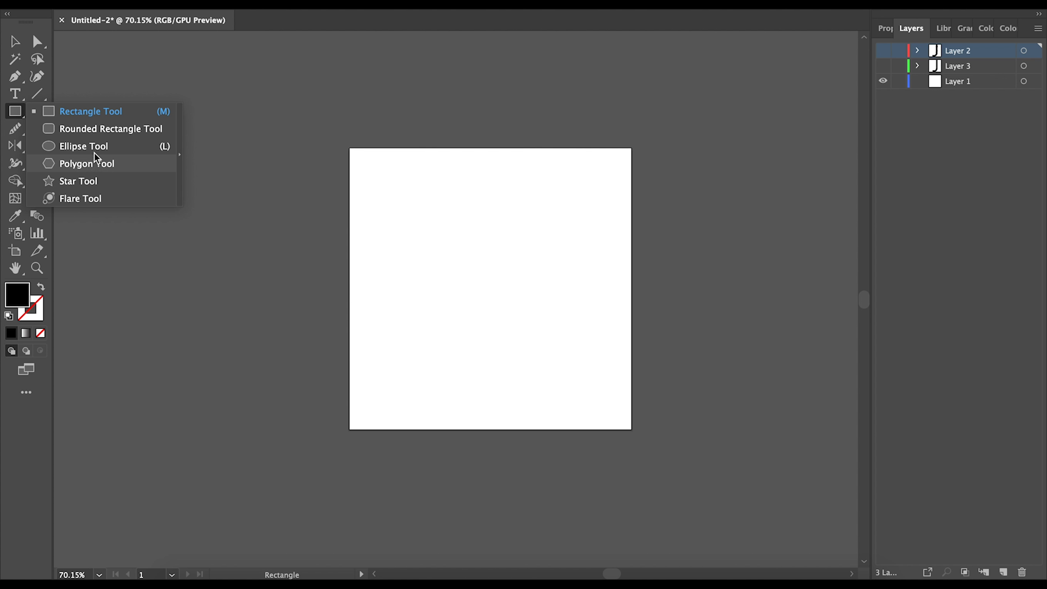
- Draw a large black rectangle on Layer 1, widen it leftward, and discard a small trial rectangle
left_click(95, 113)
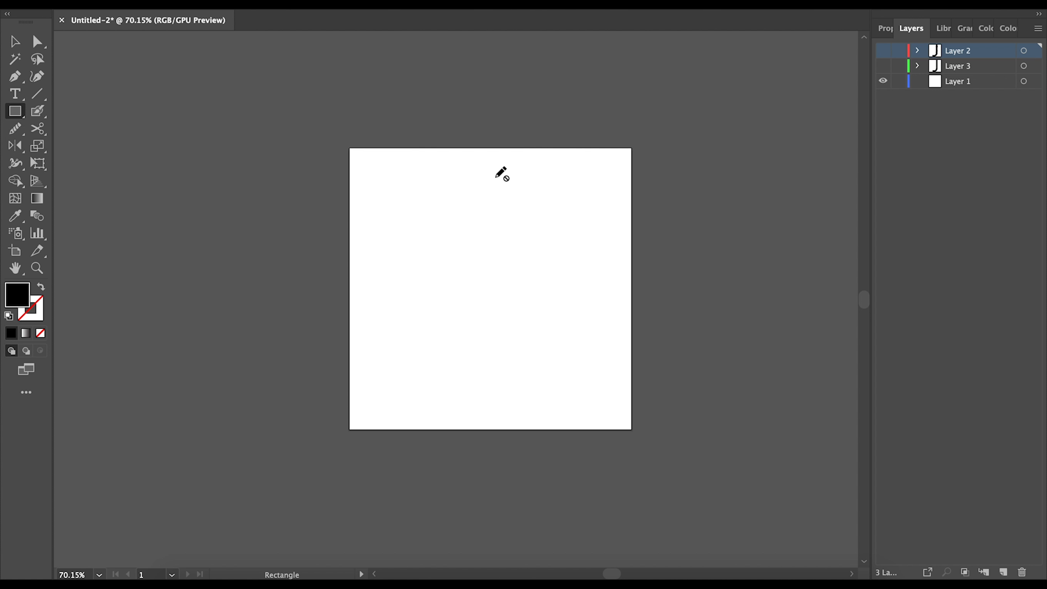
left_click(979, 82)
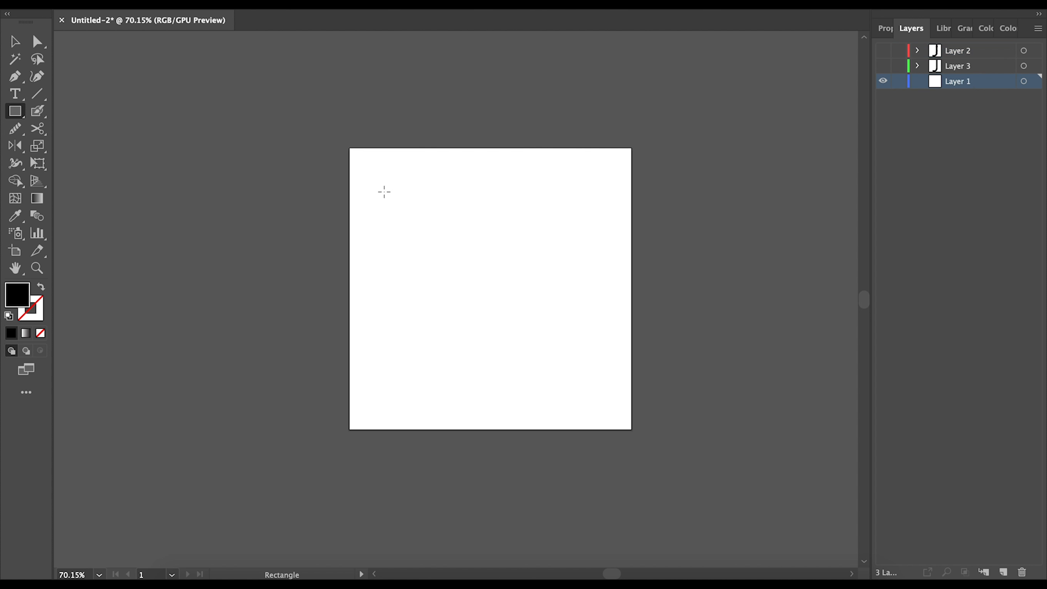
left_click_drag(377, 176, 614, 418)
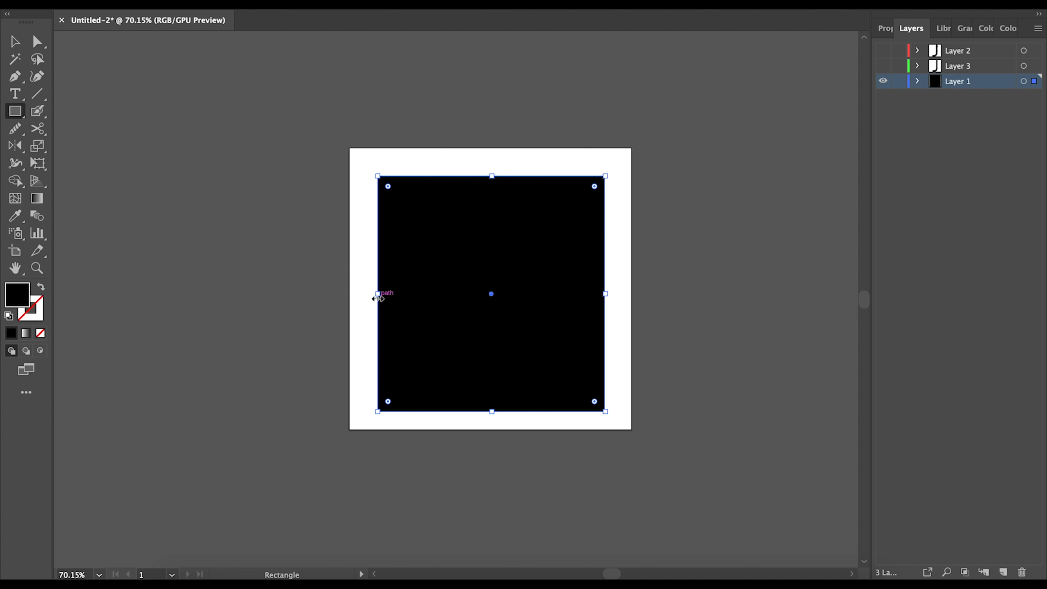
left_click_drag(377, 292, 259, 311)
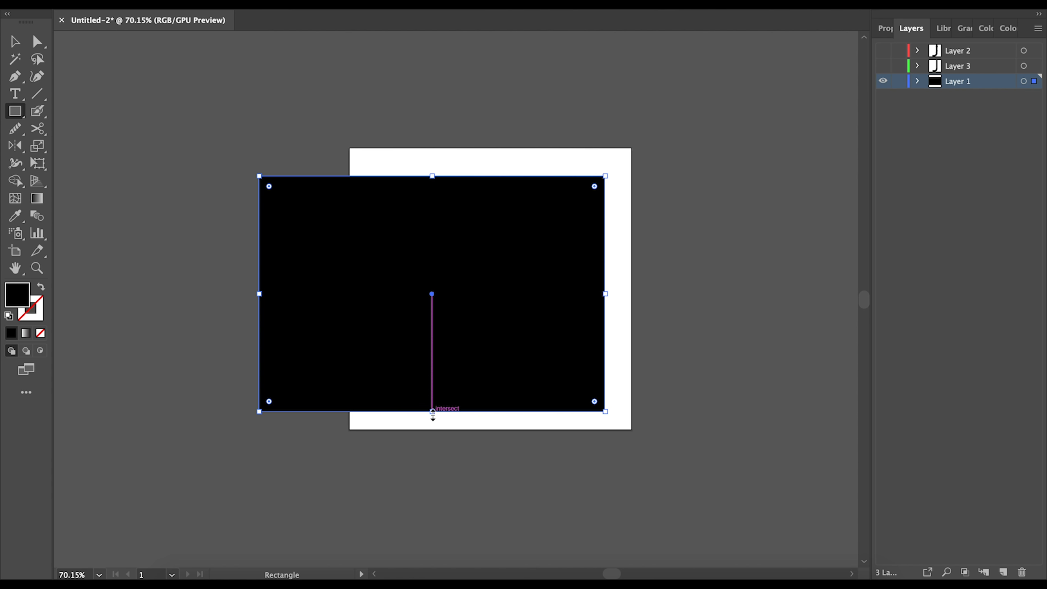
left_click_drag(605, 407, 438, 342)
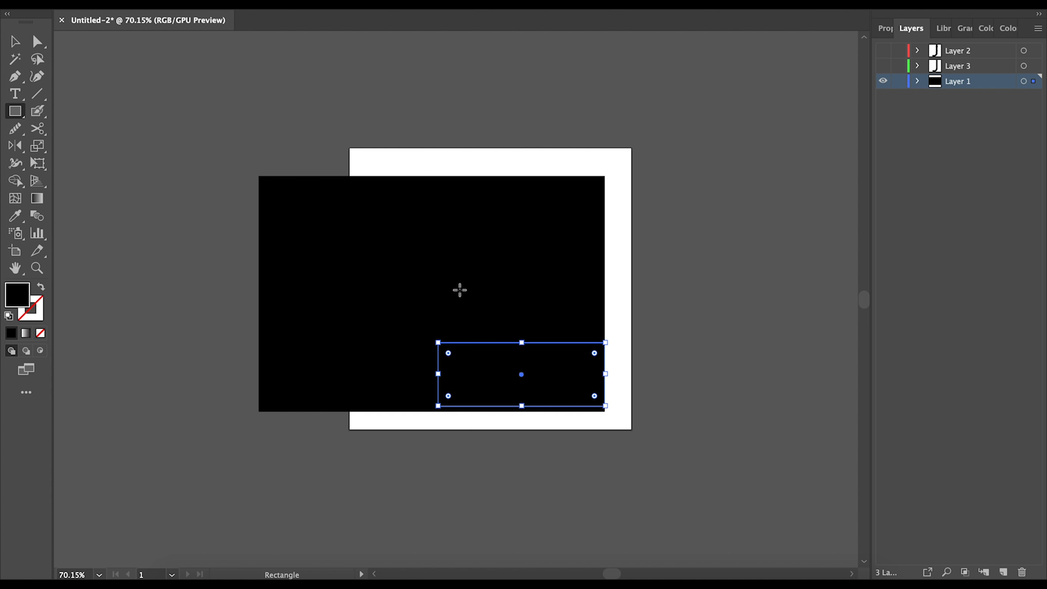
key("Delete")
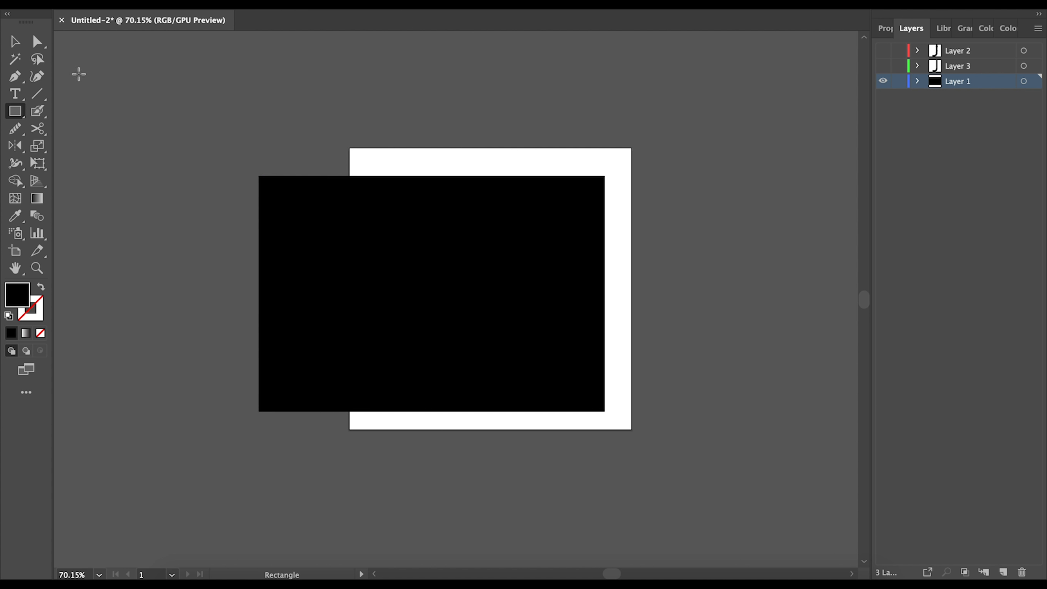
- Resize the rectangle into a square and delete it, then draw another trial black square and delete it
left_click(15, 41)
left_click(431, 301)
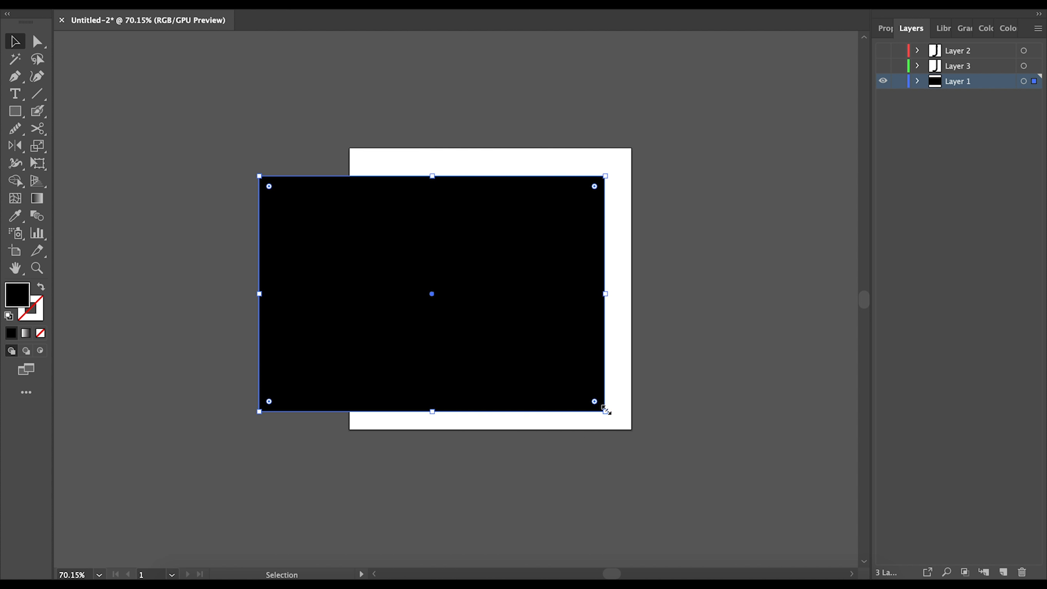
left_click_drag(605, 410, 431, 337)
left_click_drag(400, 284, 534, 288)
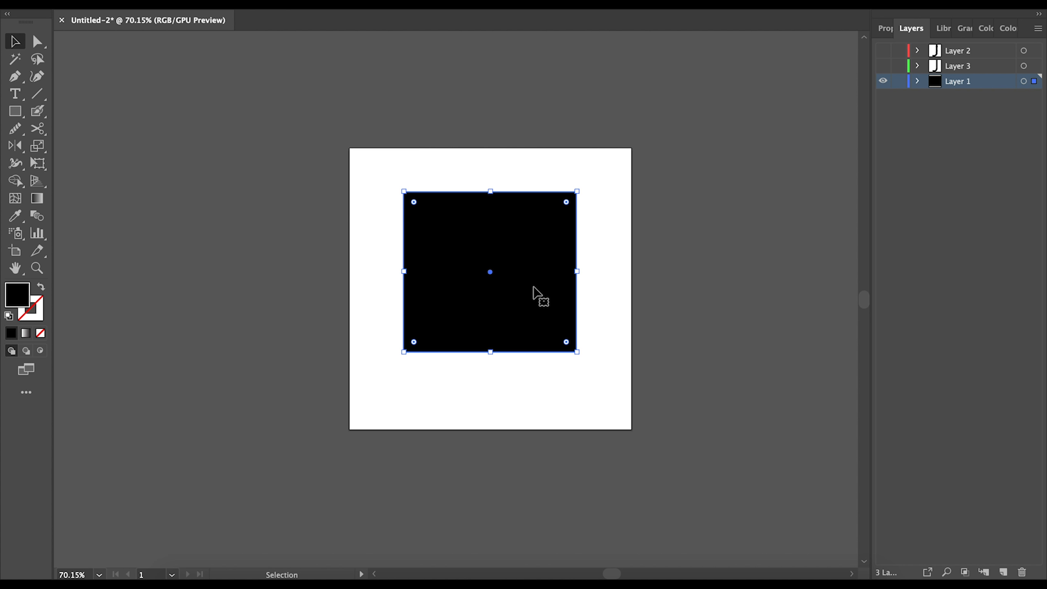
key("Delete")
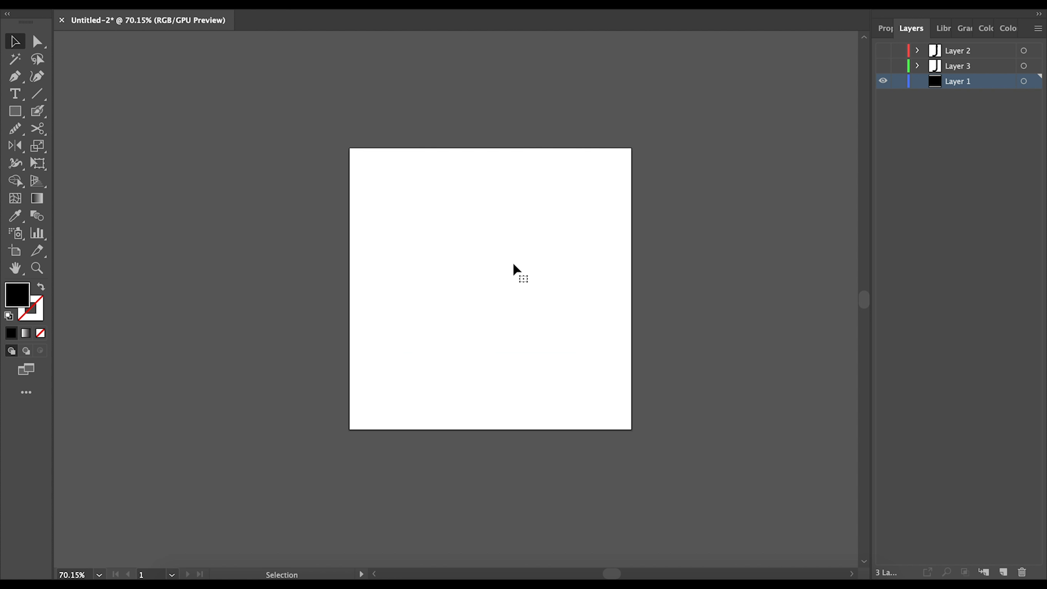
left_click(16, 115)
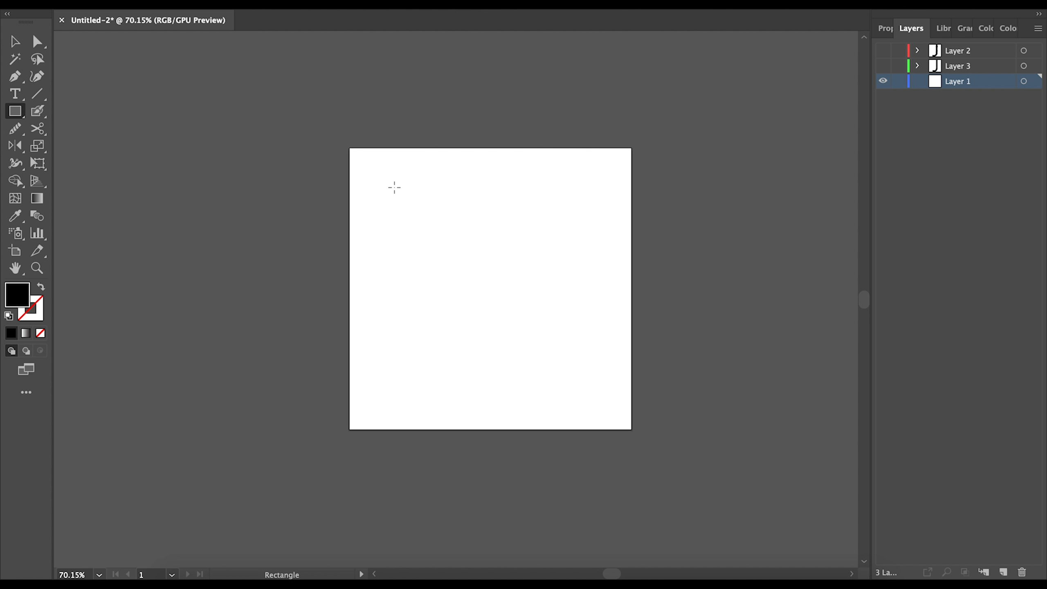
mouse_move(391, 189)
left_mouse_down()
mouse_move(486, 313)
mouse_move(514, 320)
mouse_move(503, 339)
mouse_move(589, 390)
mouse_move(411, 217)
mouse_move(513, 356)
mouse_move(526, 351)
mouse_move(467, 328)
mouse_move(456, 261)
mouse_move(517, 283)
mouse_move(451, 325)
mouse_move(400, 324)
mouse_move(457, 370)
mouse_move(543, 345)
mouse_move(540, 299)
mouse_move(559, 346)
mouse_move(545, 314)
mouse_move(551, 345)
mouse_move(584, 382)
mouse_move(590, 371)
left_mouse_up()
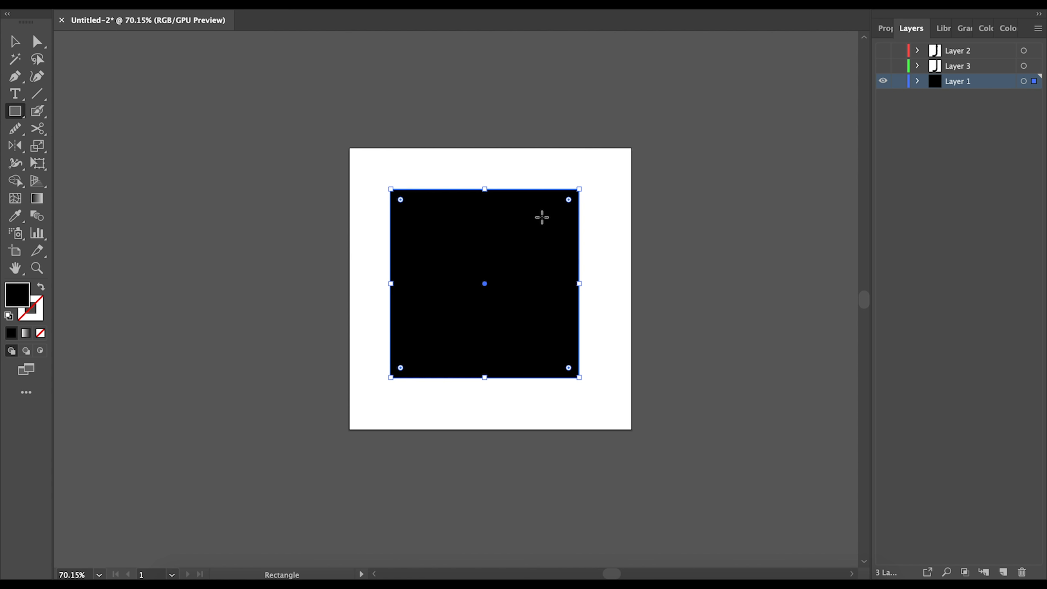
key("Delete")
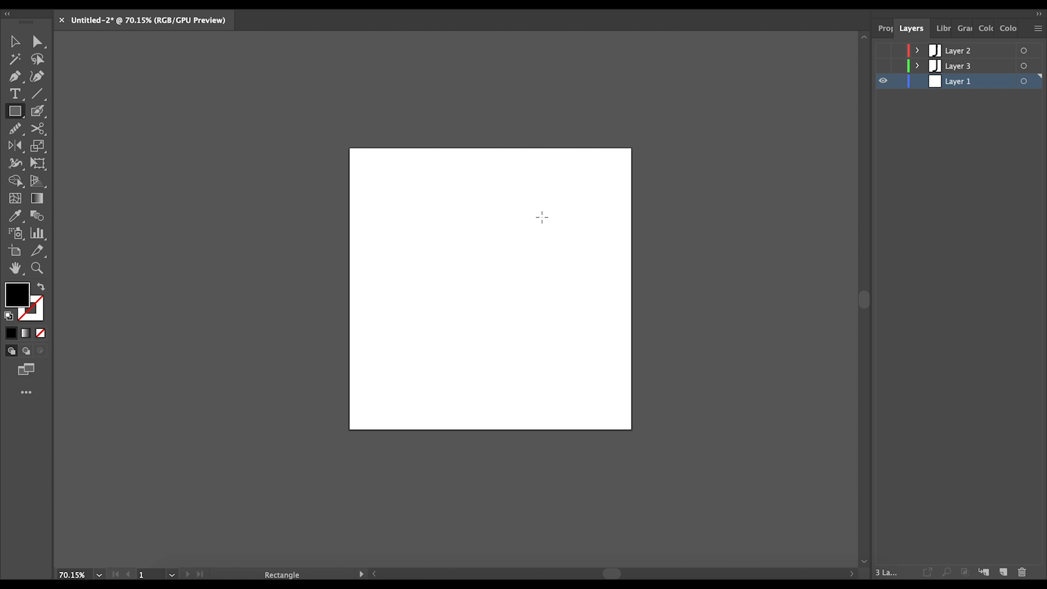
- With the Rounded Rectangle tool, draw a wide rounded rectangle and a small rounded square below it
left_click(19, 110)
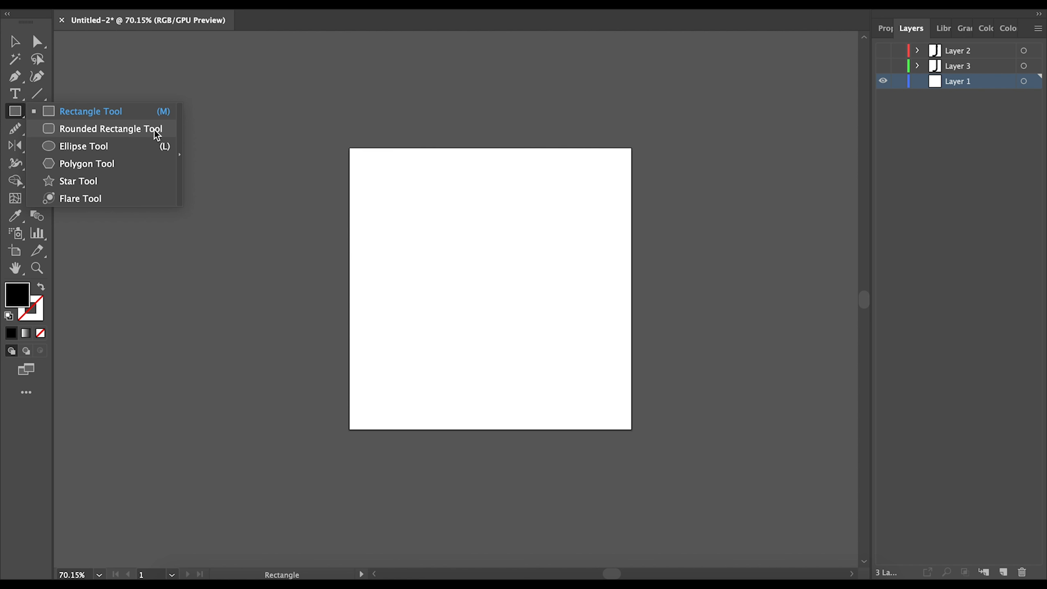
left_click(117, 128)
left_click(117, 128)
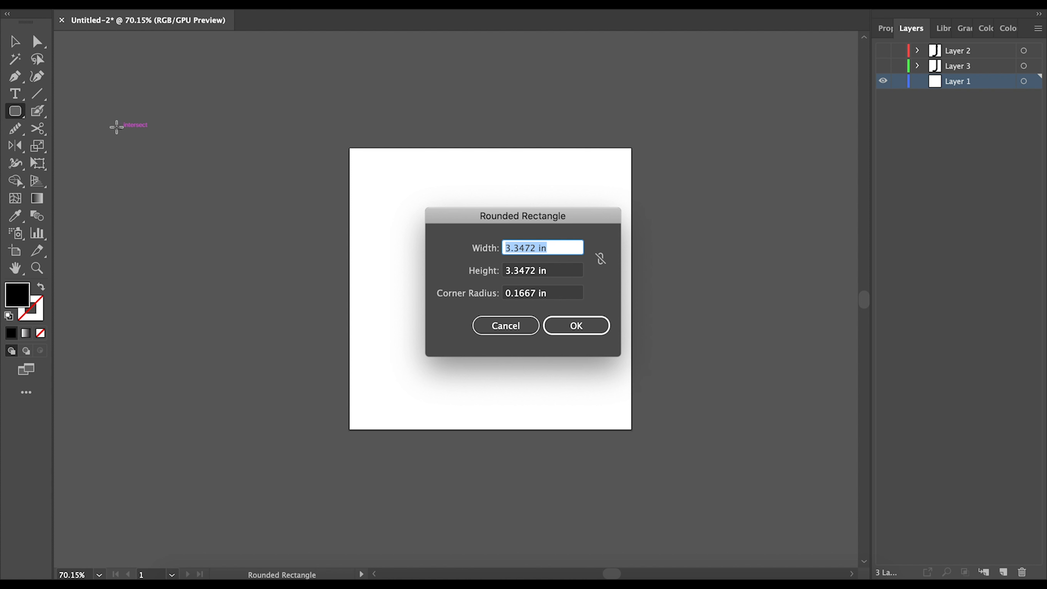
left_click(506, 326)
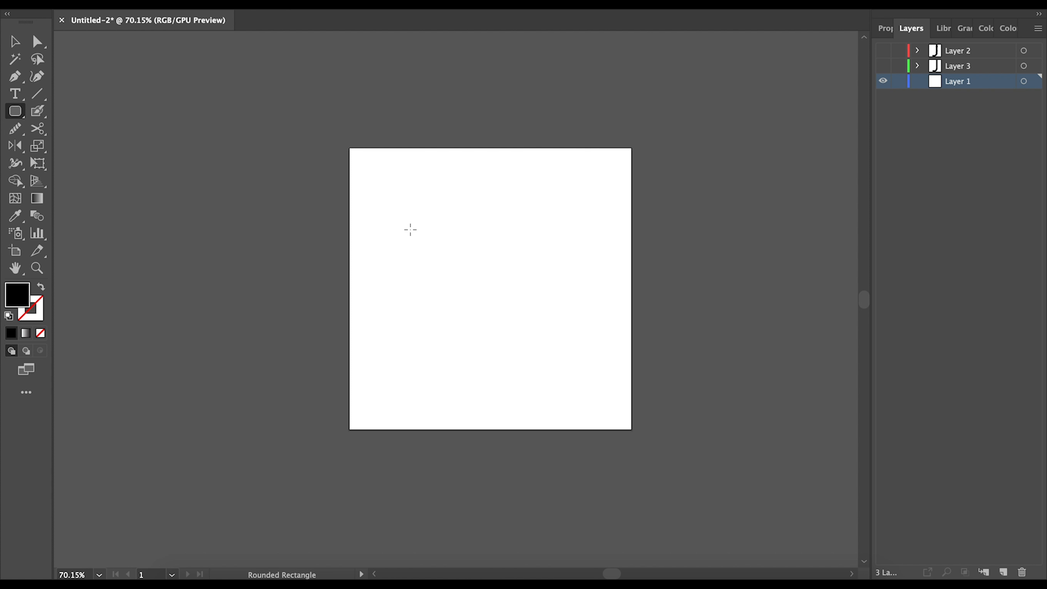
left_click_drag(390, 197, 587, 273)
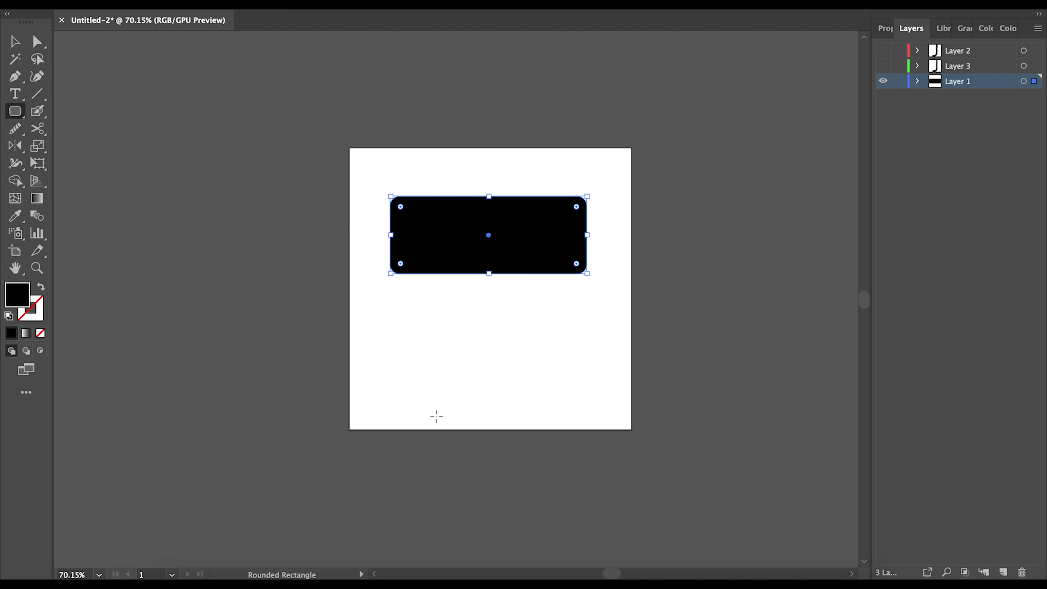
left_click_drag(442, 343, 512, 387)
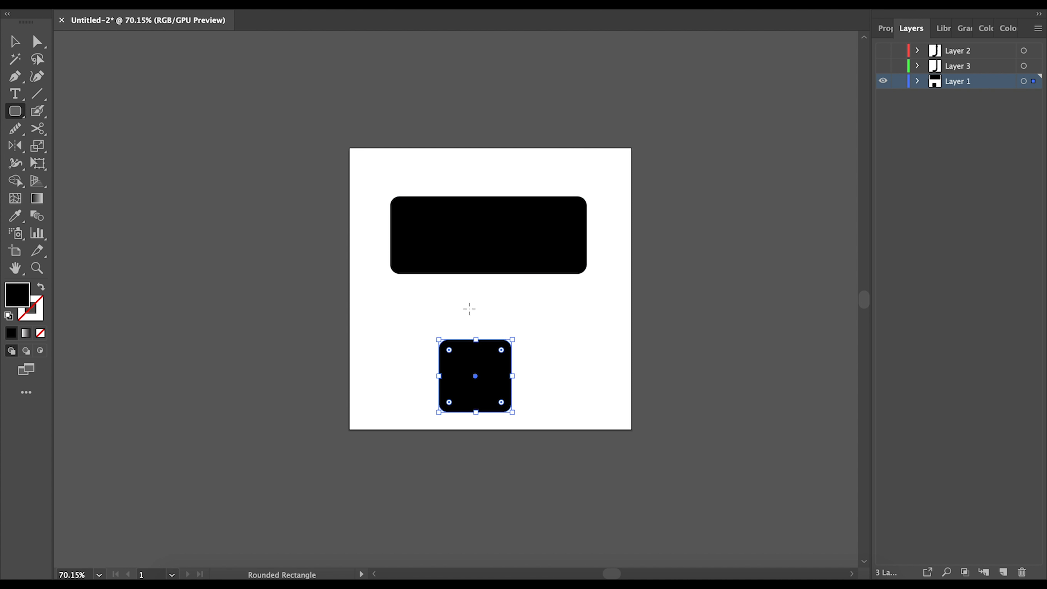
- Move the wide rounded rectangle up-left and place the rounded square just beneath it
left_click(14, 41)
left_click_drag(459, 240, 435, 201)
left_click_drag(488, 362, 421, 275)
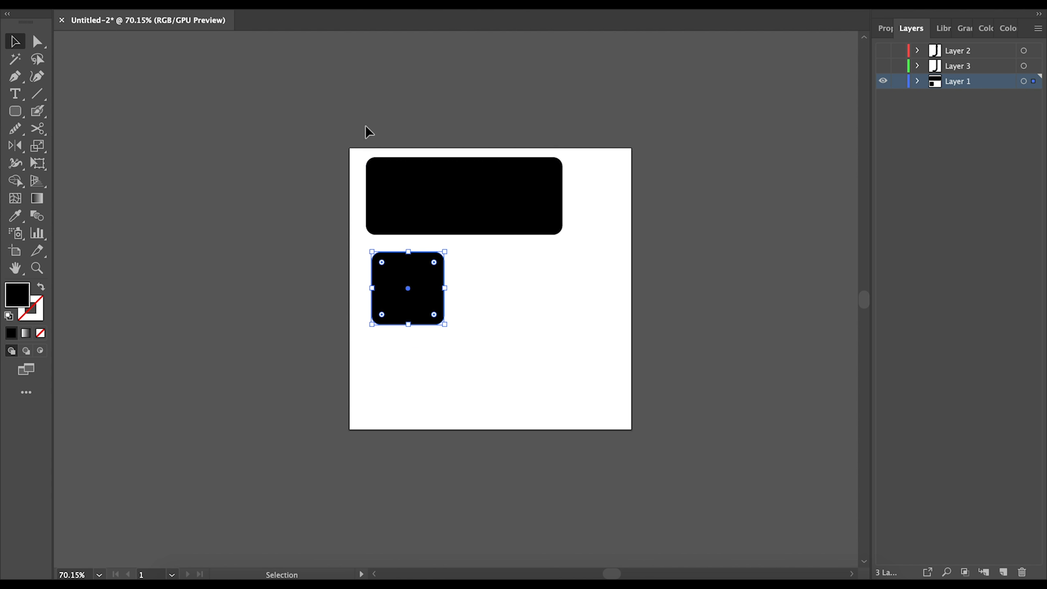
- Draw a small sharp-cornered black square on the pasteboard left of the artboard and select it with Direct Selection
scroll(383, 169, "up", 4)
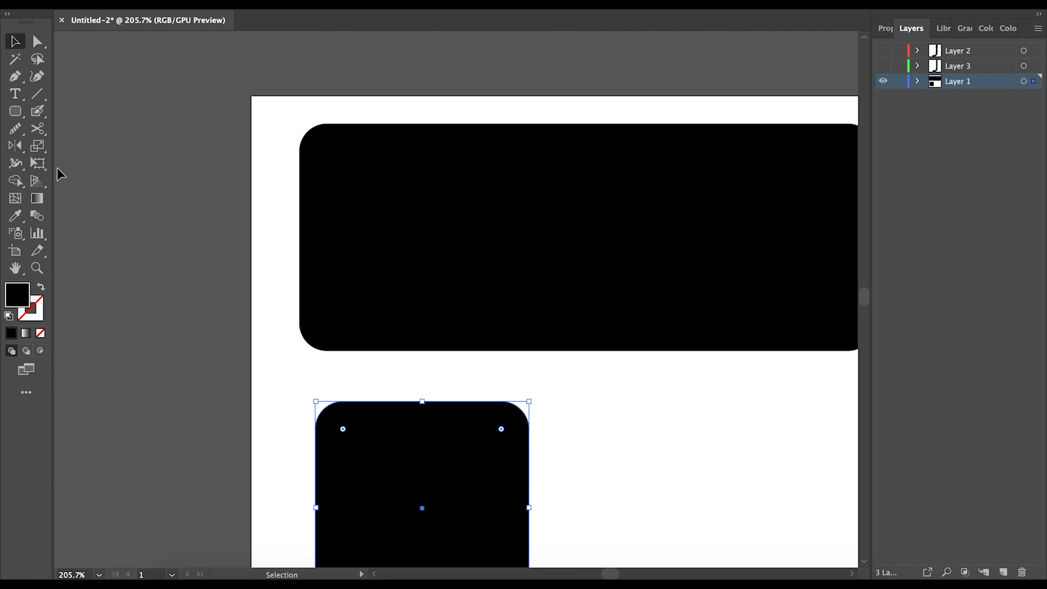
left_click(15, 111)
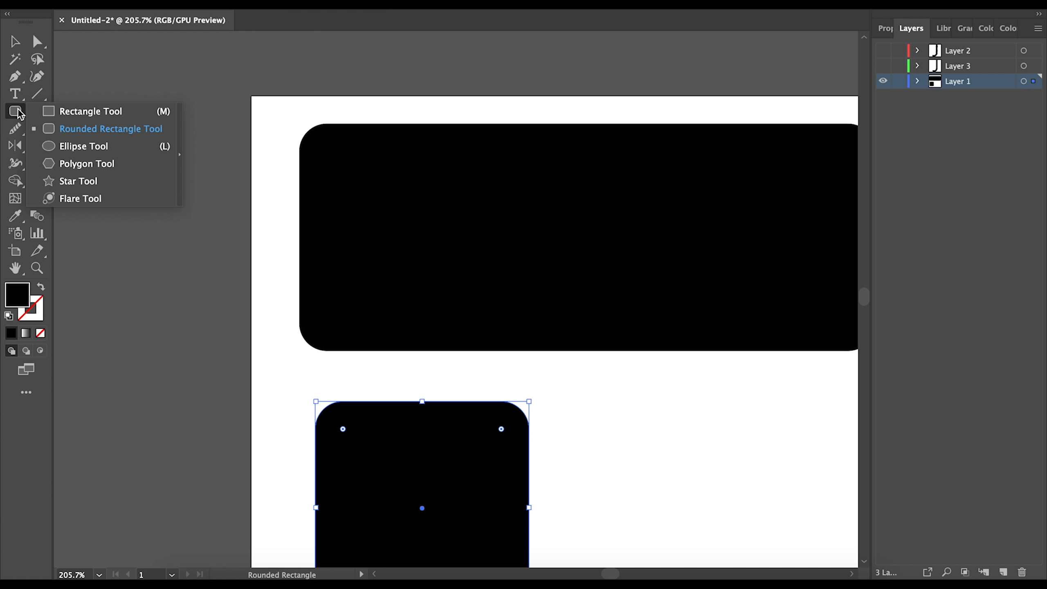
left_click(80, 112)
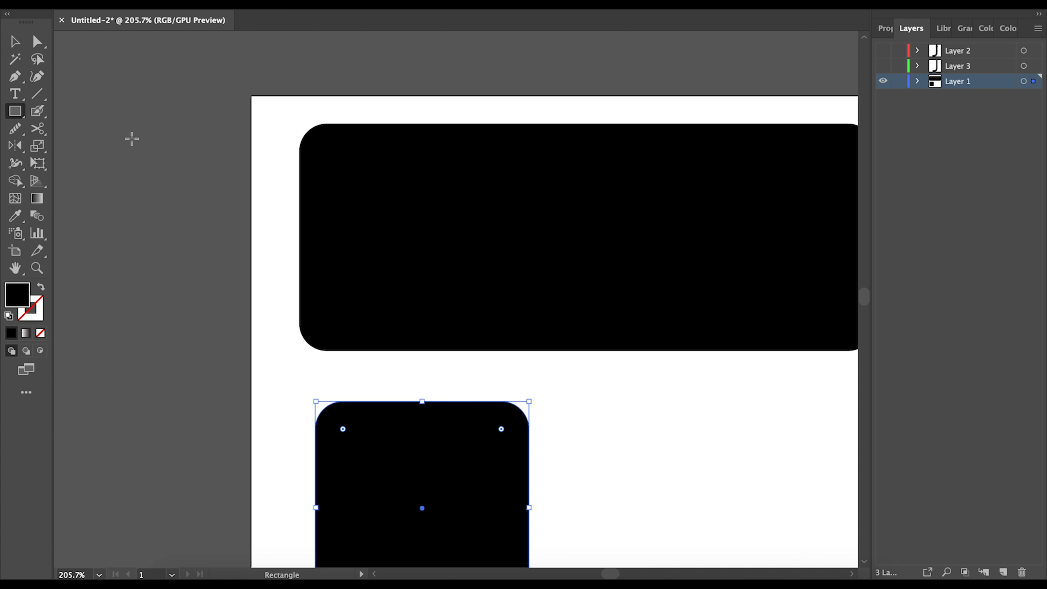
left_click_drag(123, 119, 187, 183)
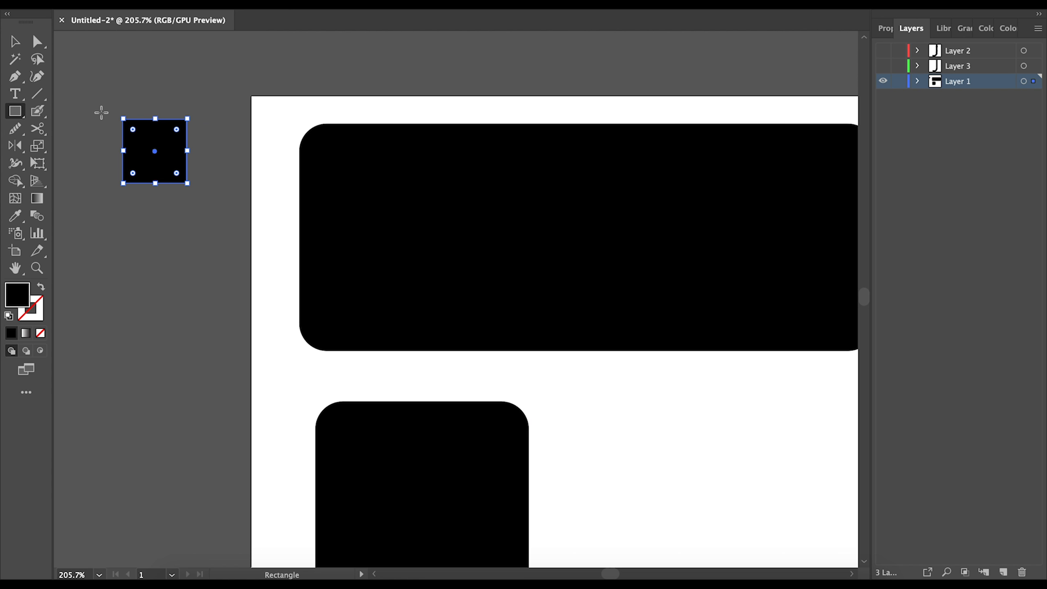
left_click(15, 45)
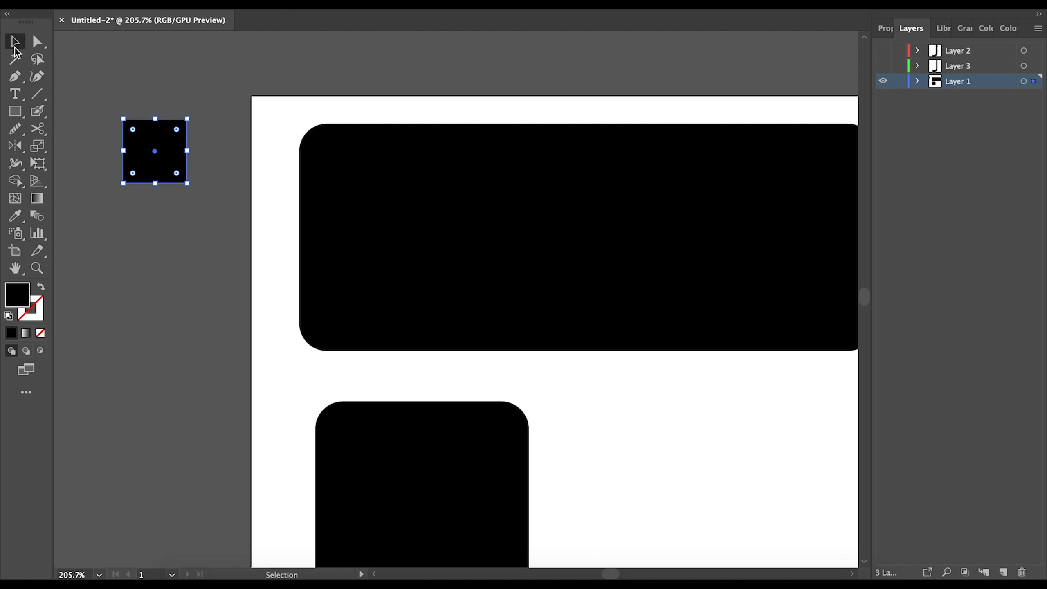
left_click(123, 197)
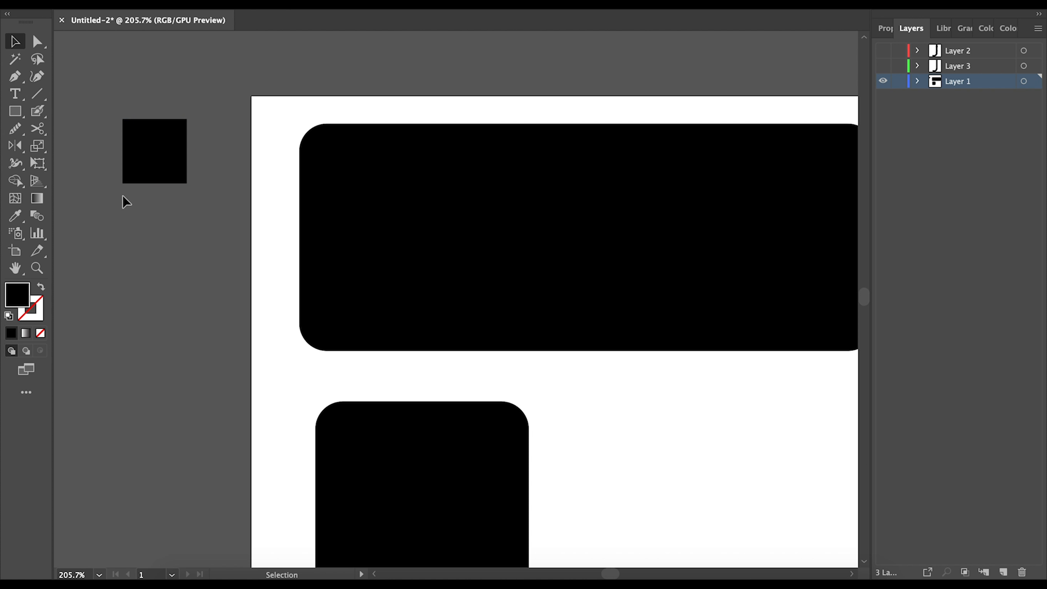
left_click(167, 167)
left_click(39, 47)
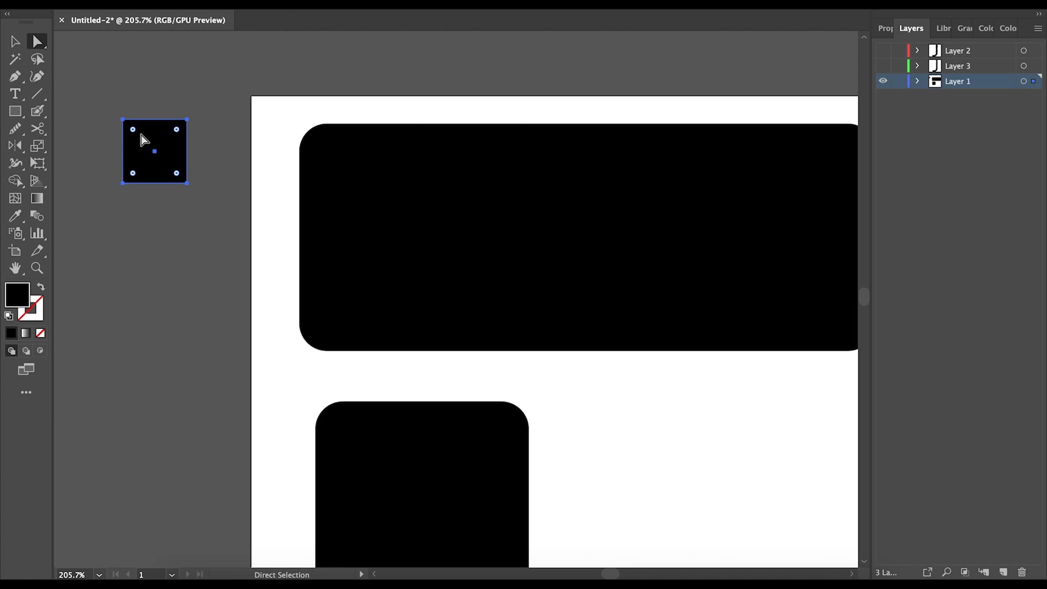
scroll(137, 136, "up", 10)
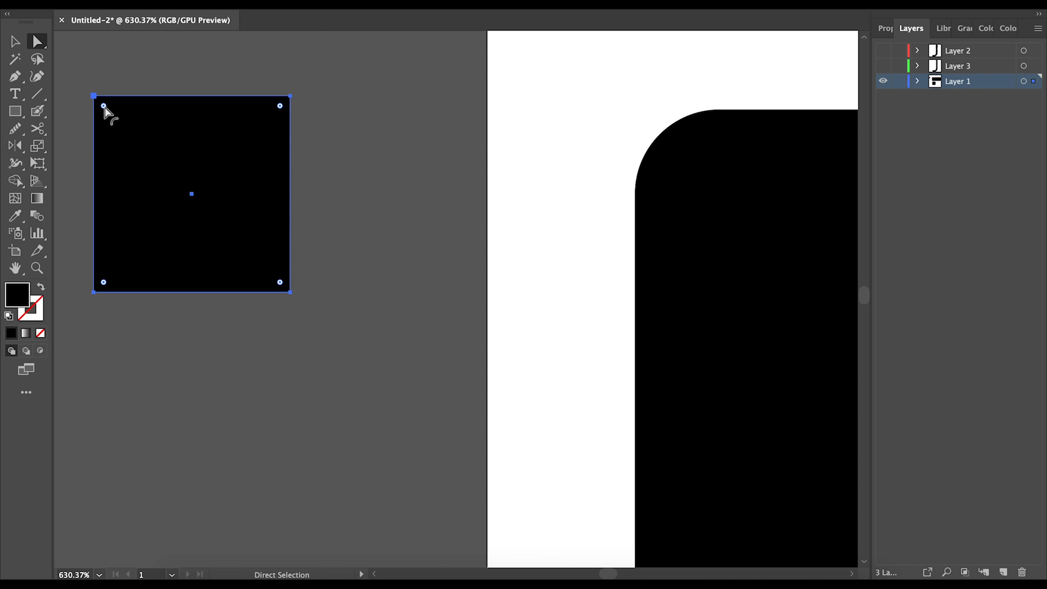
- Round the small square's corners to 0.14 in, then nudge the large shape and make its corners sharp
mouse_move(103, 106)
left_mouse_down()
mouse_move(121, 123)
mouse_move(98, 101)
left_mouse_up()
mouse_move(279, 107)
left_mouse_down()
mouse_move(229, 180)
mouse_move(156, 249)
mouse_move(229, 156)
mouse_move(299, 100)
mouse_move(281, 109)
mouse_move(292, 110)
left_mouse_up()
left_click(13, 40)
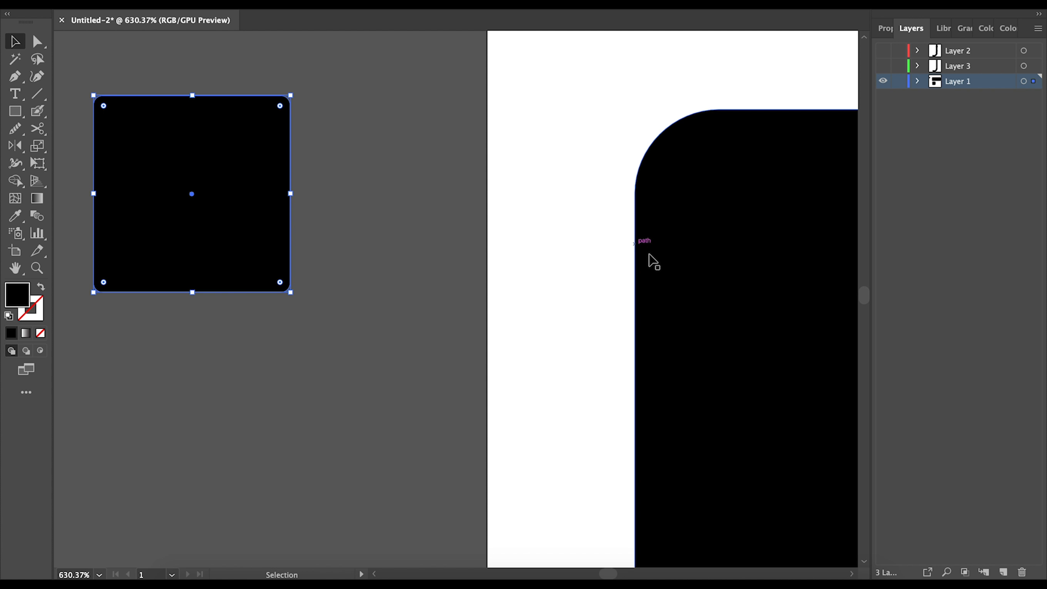
left_click(749, 275)
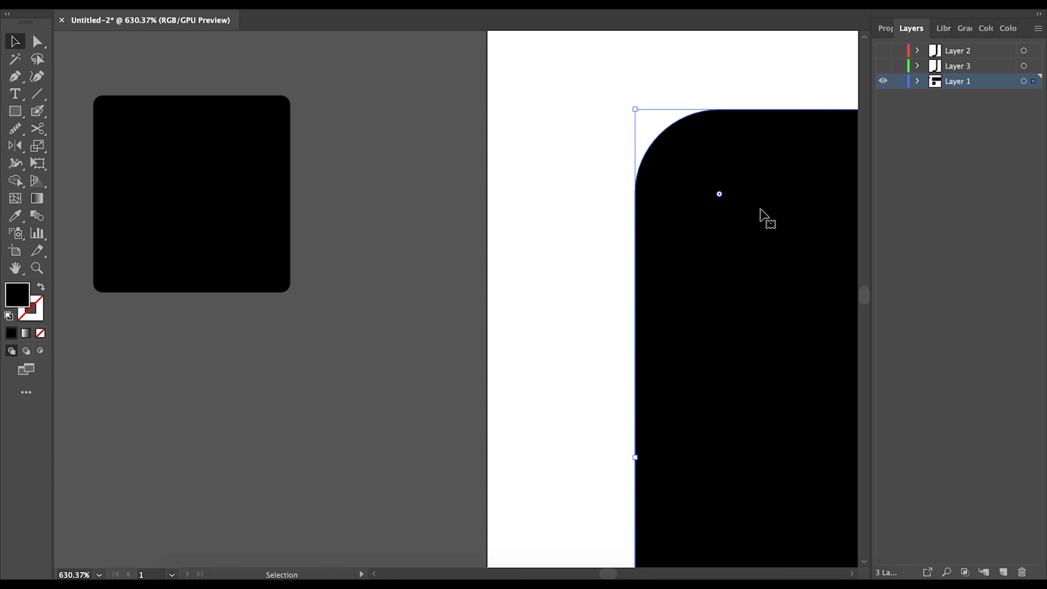
left_click_drag(767, 235, 747, 231)
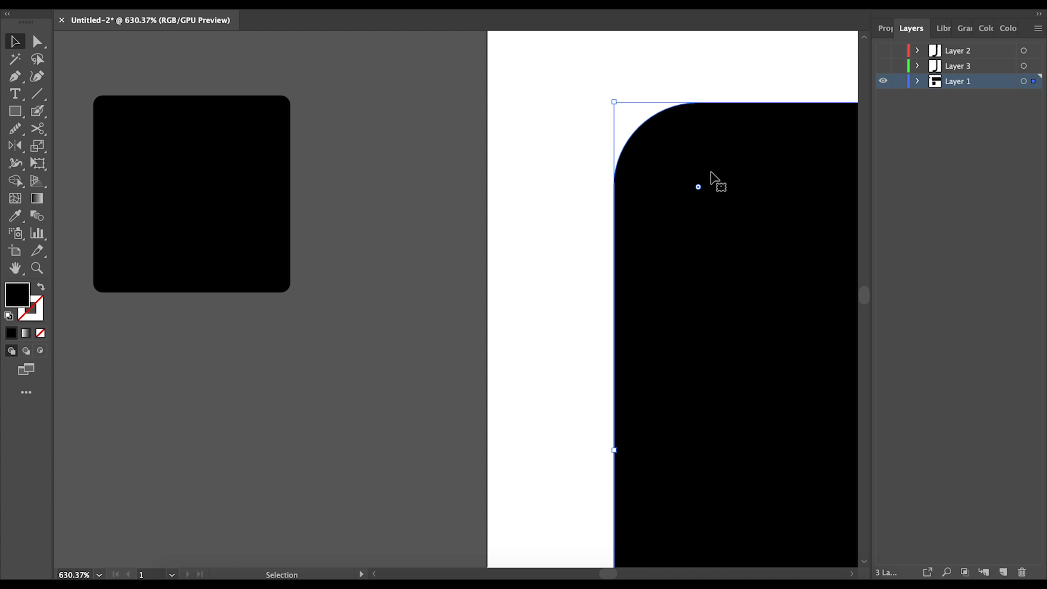
left_click_drag(698, 187, 589, 84)
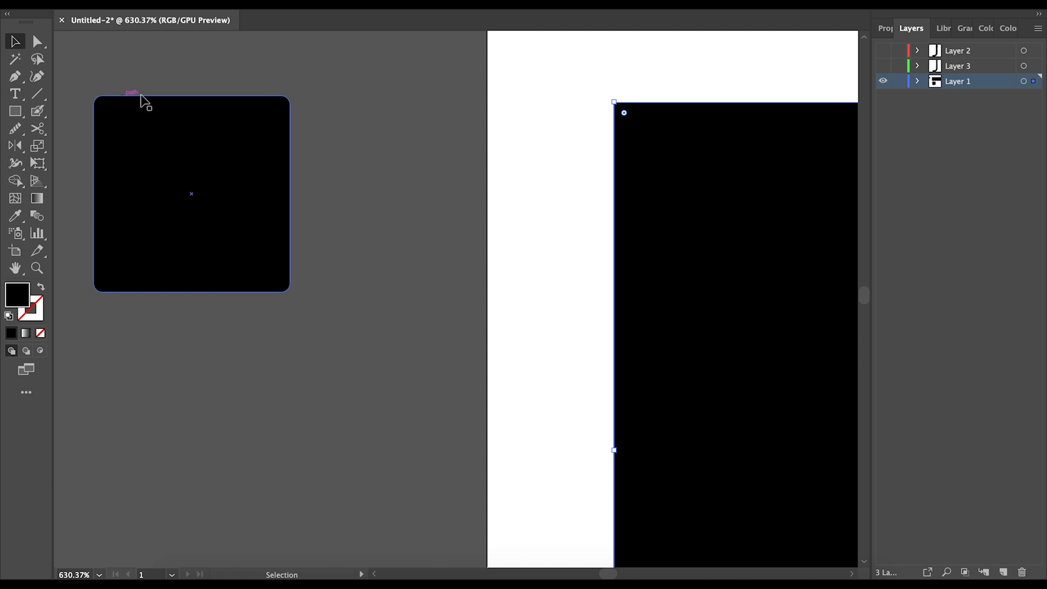
- Delete the large black rectangle and the small rounded square, cancelling a stray Move dialog
scroll(631, 187, "down", 3)
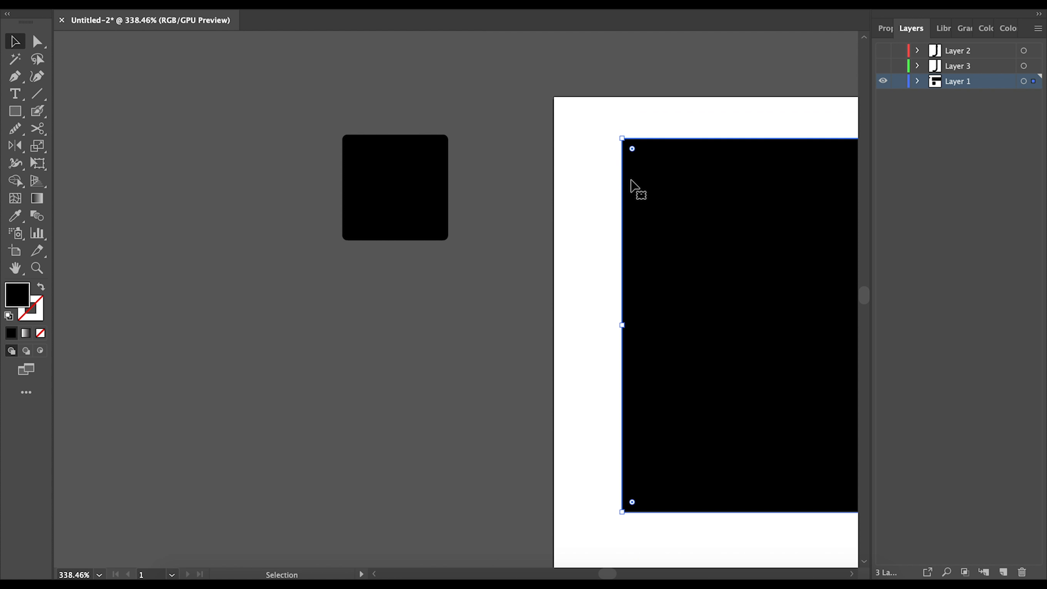
left_click(390, 223)
key("Return")
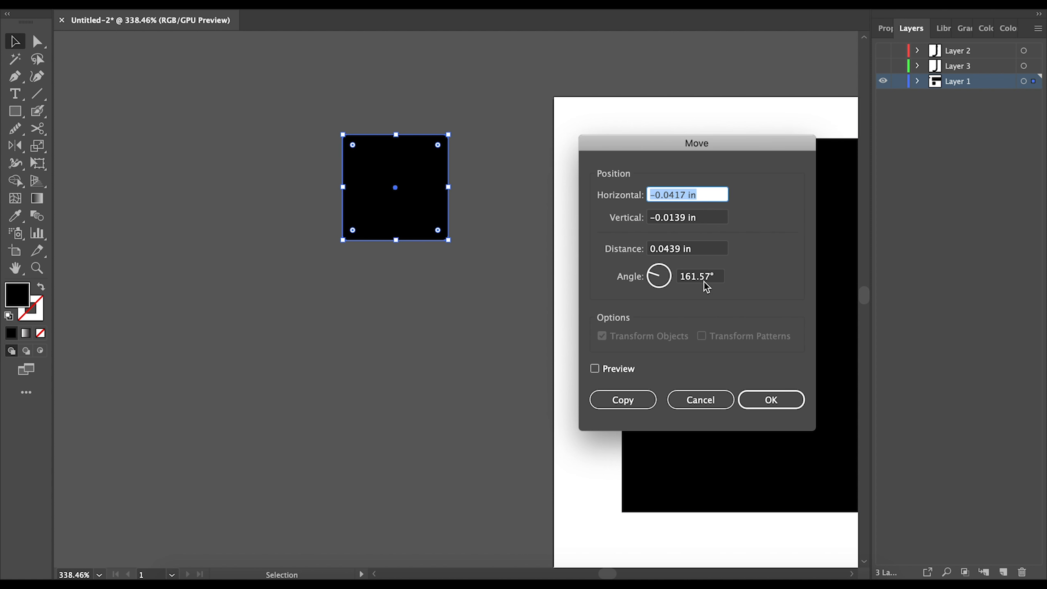
left_click(699, 401)
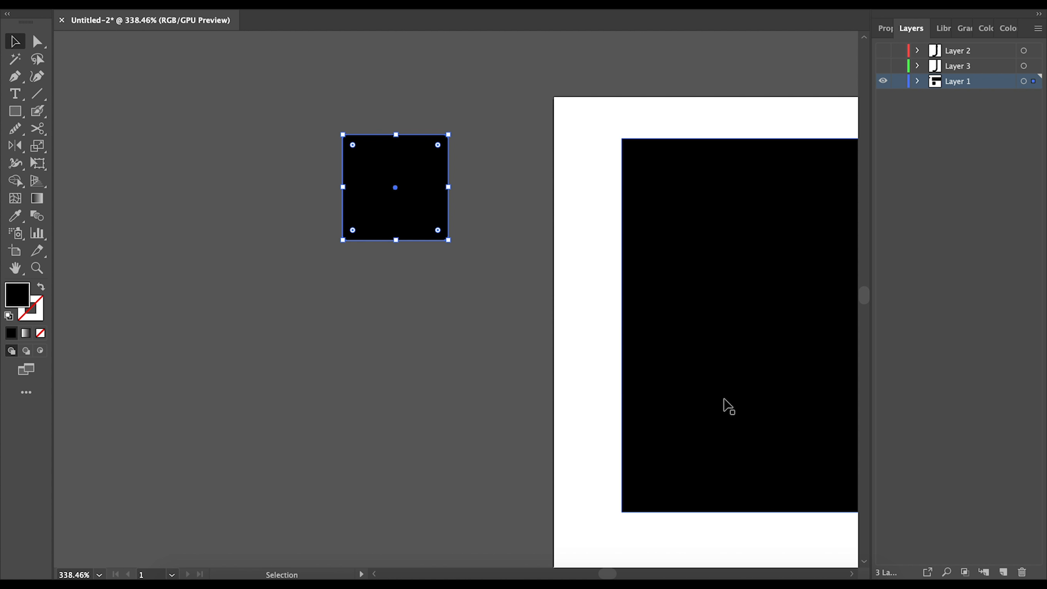
left_click(760, 397)
key("Delete")
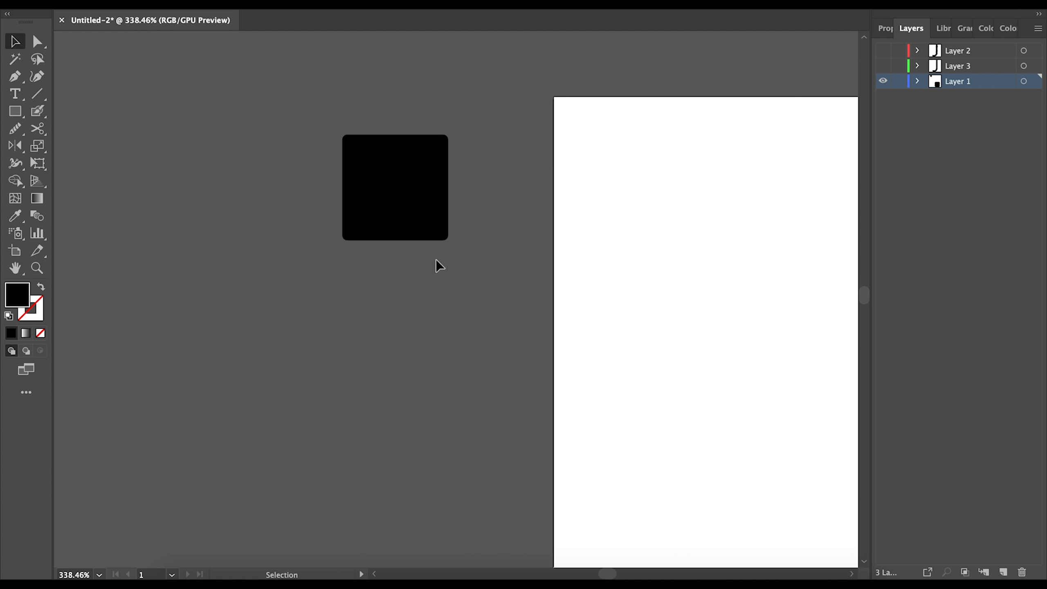
left_click(425, 223)
key("Delete")
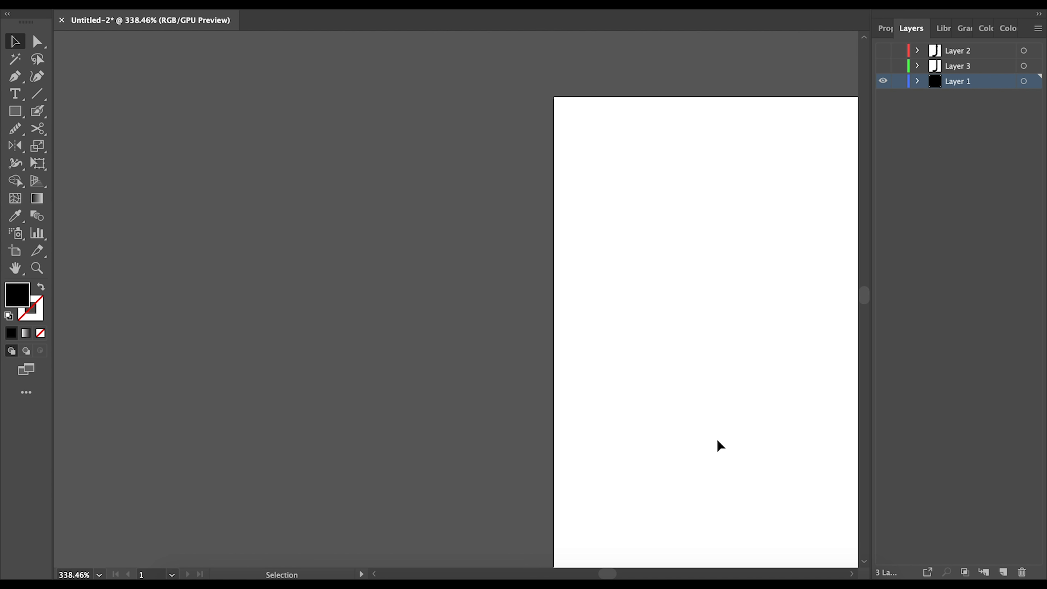
scroll(720, 446, "down", 3)
- Delete the black rounded rectangle and bring the artboard back into view
left_click(701, 529)
key("Delete")
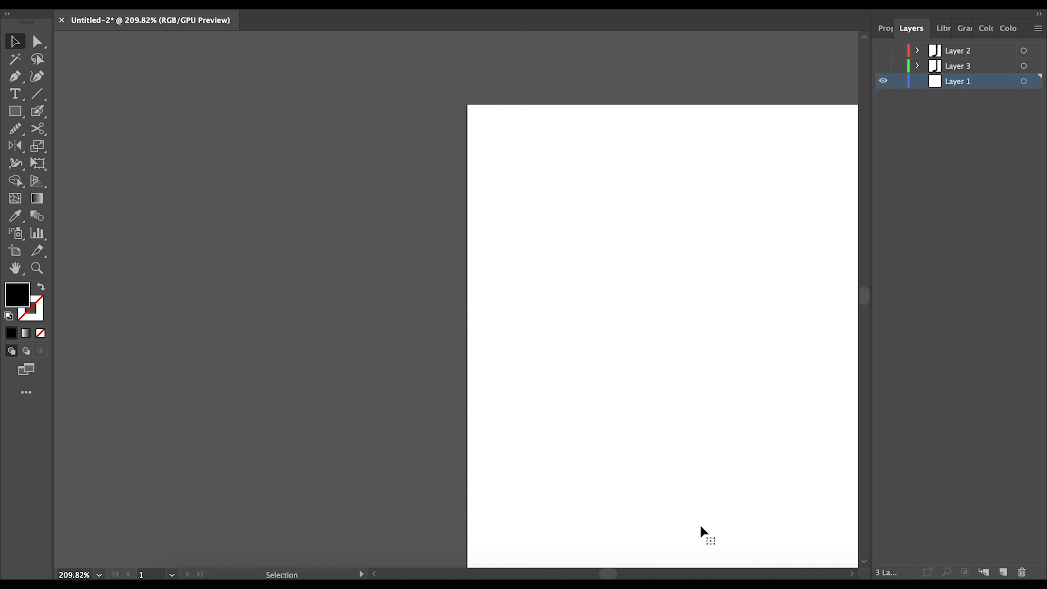
scroll(701, 529, "right", 6)
scroll(701, 529, "down", 2)
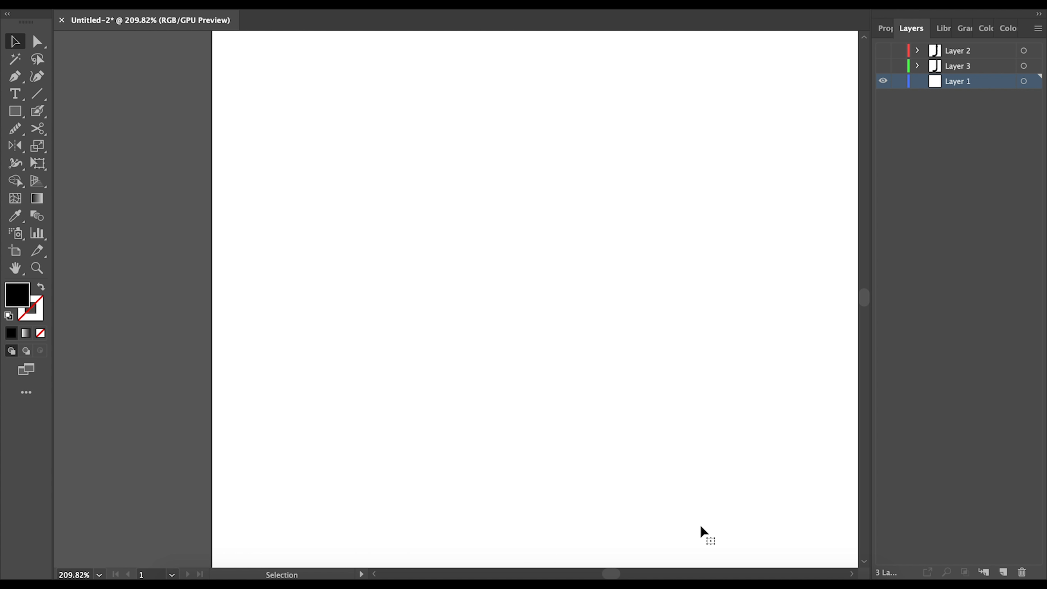
scroll(697, 529, "down", 3)
scroll(693, 529, "right", 4)
scroll(692, 529, "down", 4)
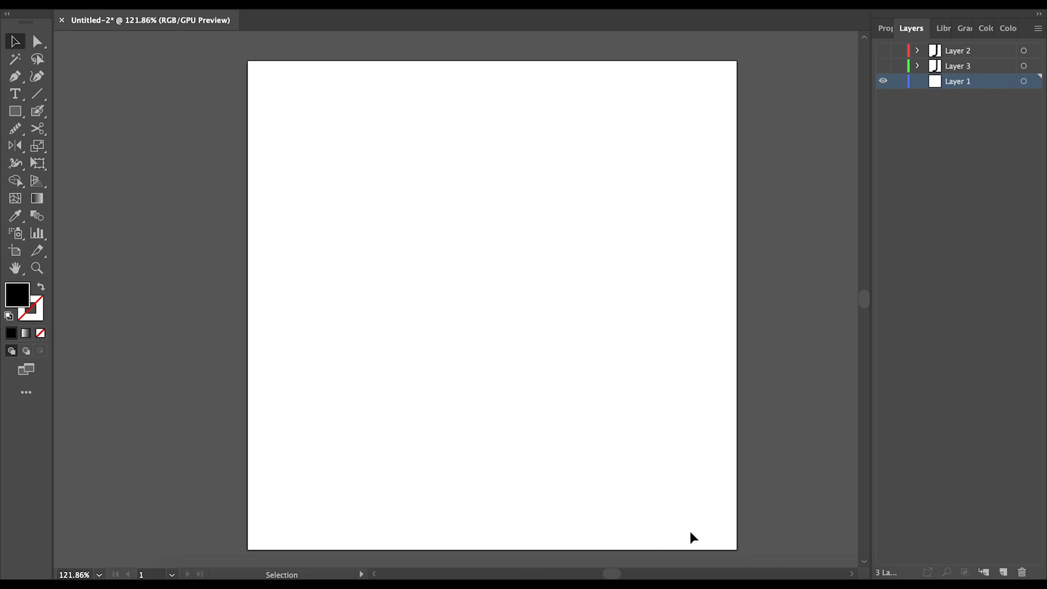
- Draw several trial black circles and ellipses across the artboard, removing the top-left ellipse
left_click(19, 116)
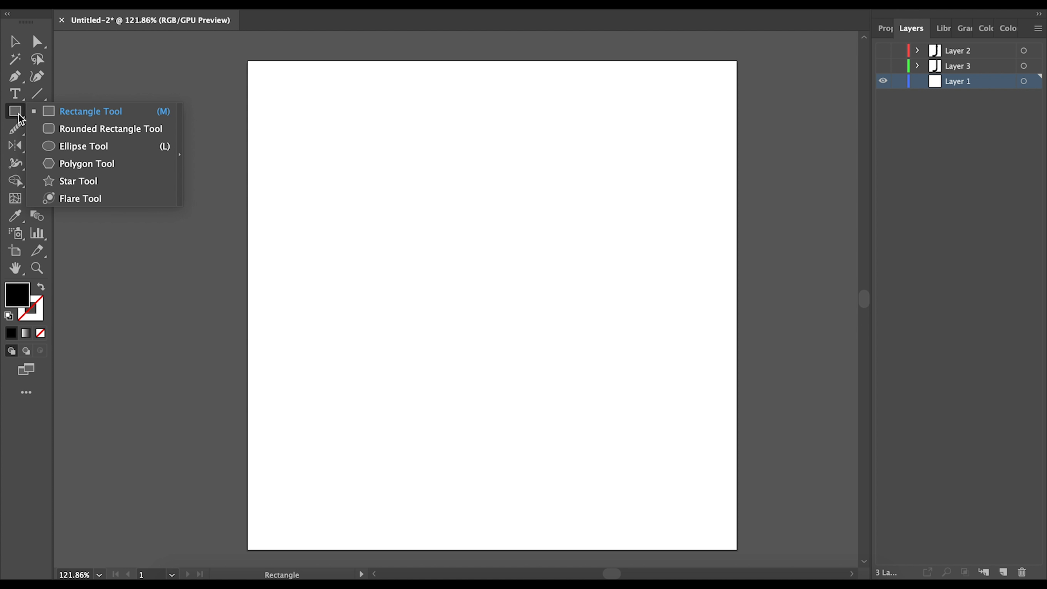
left_click(66, 146)
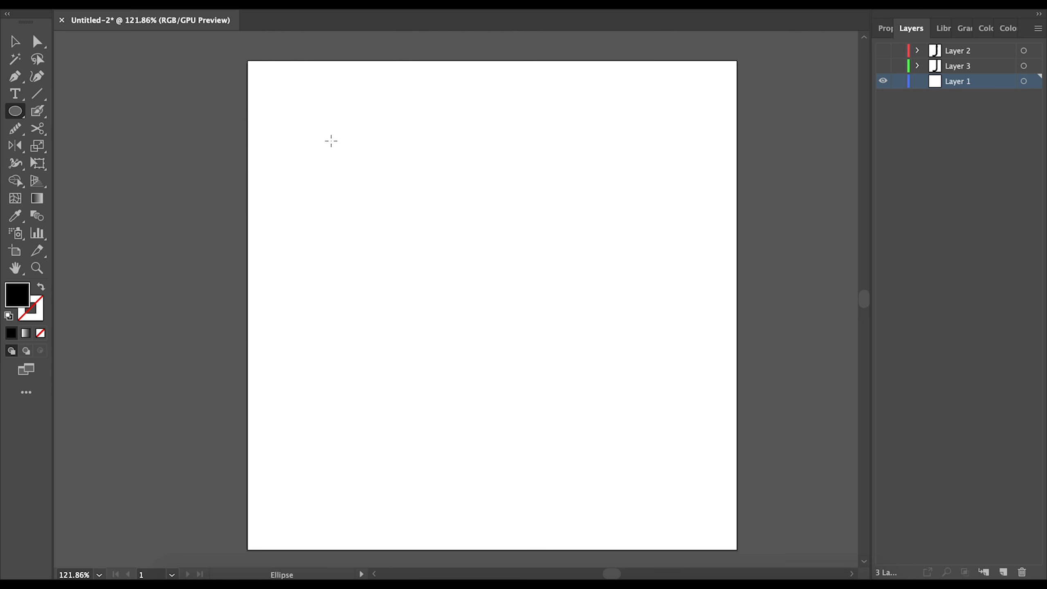
left_click_drag(330, 138, 529, 388)
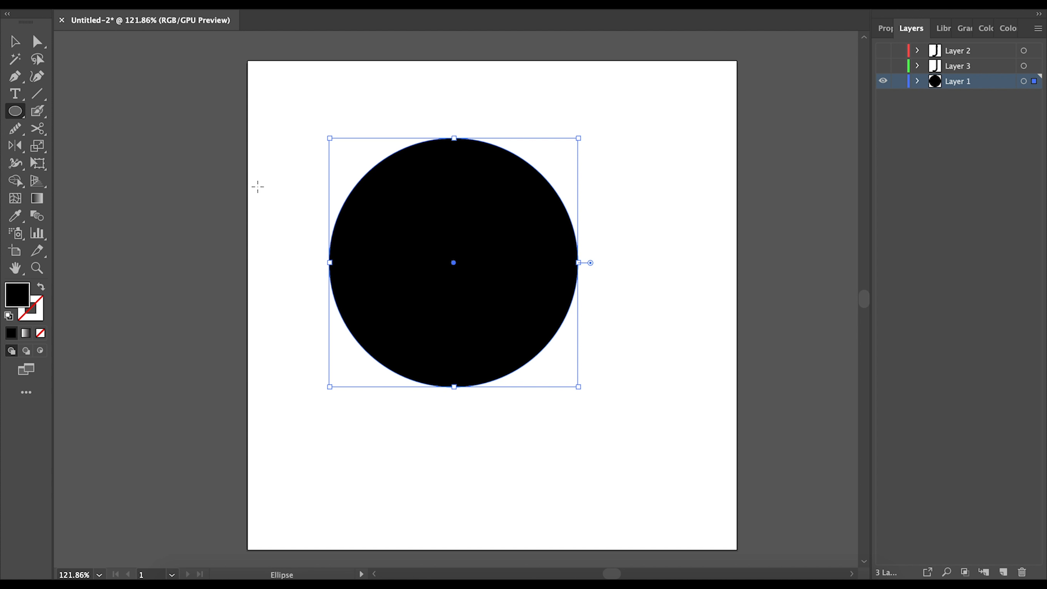
left_click_drag(171, 152, 247, 227)
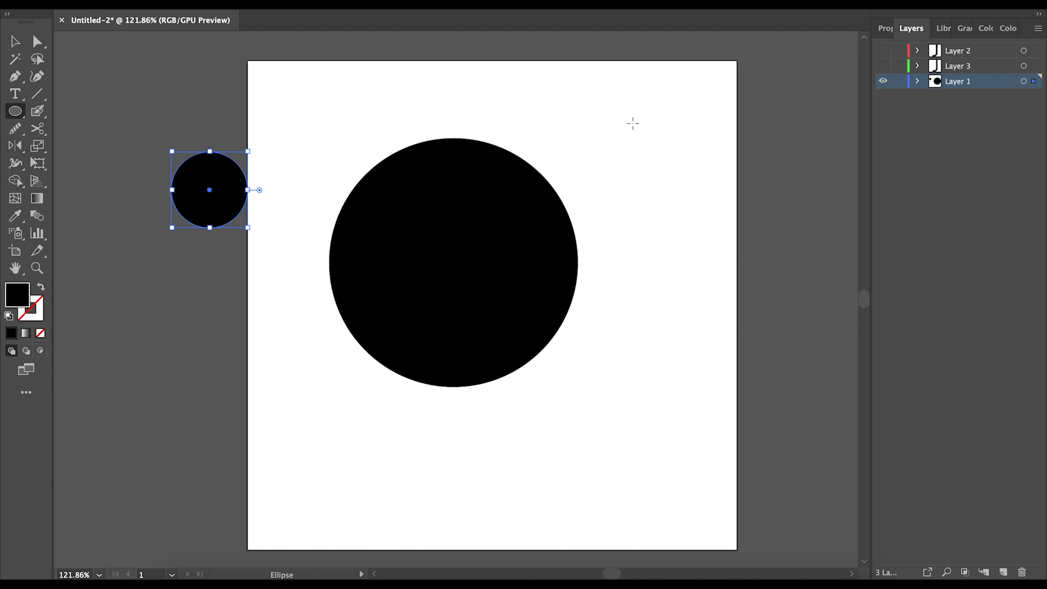
left_click_drag(633, 123, 708, 228)
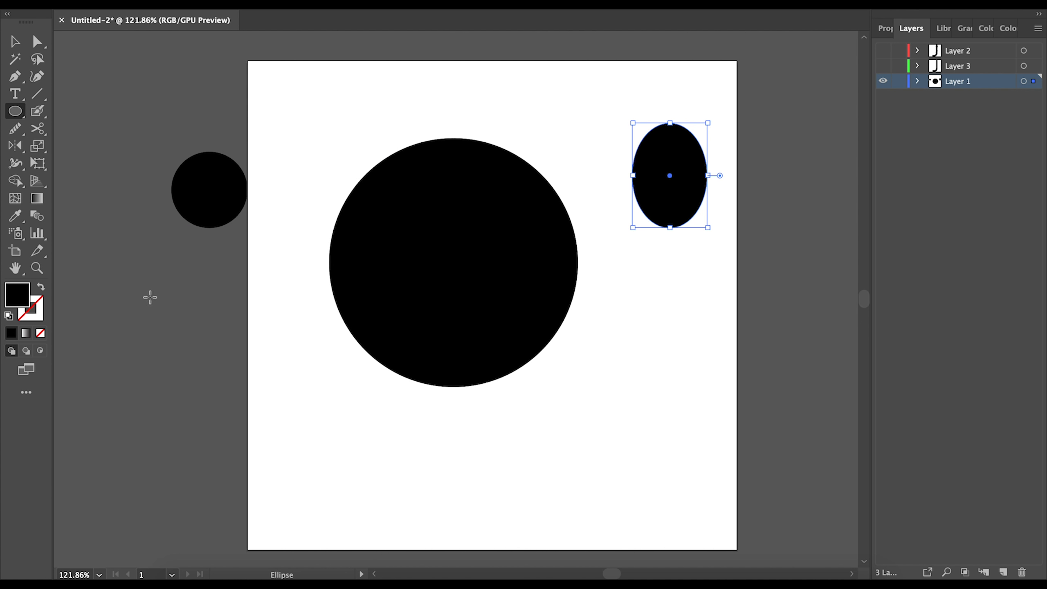
left_click_drag(120, 275, 287, 313)
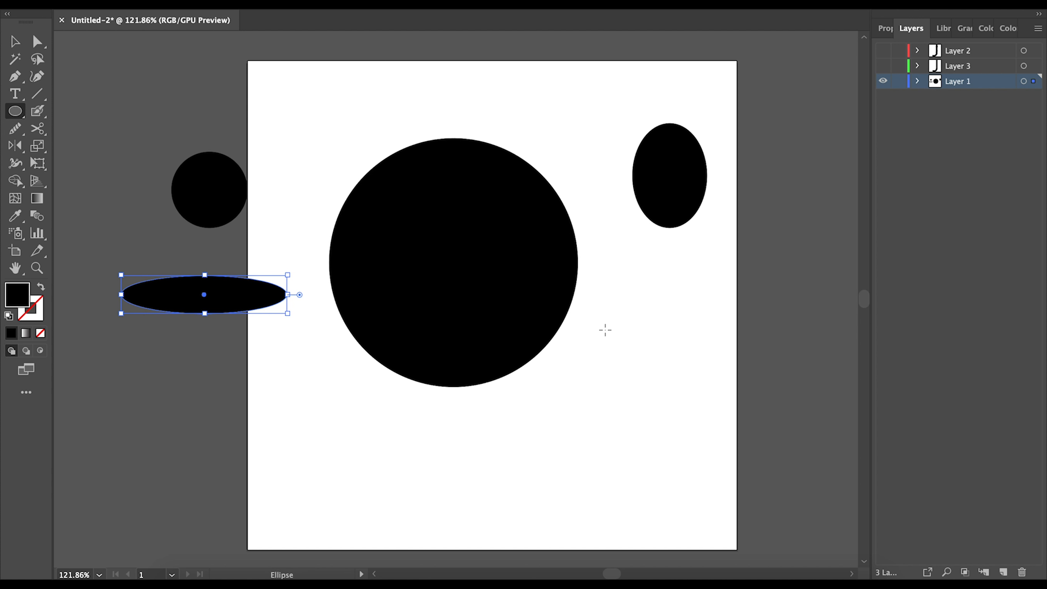
left_click_drag(615, 326, 675, 482)
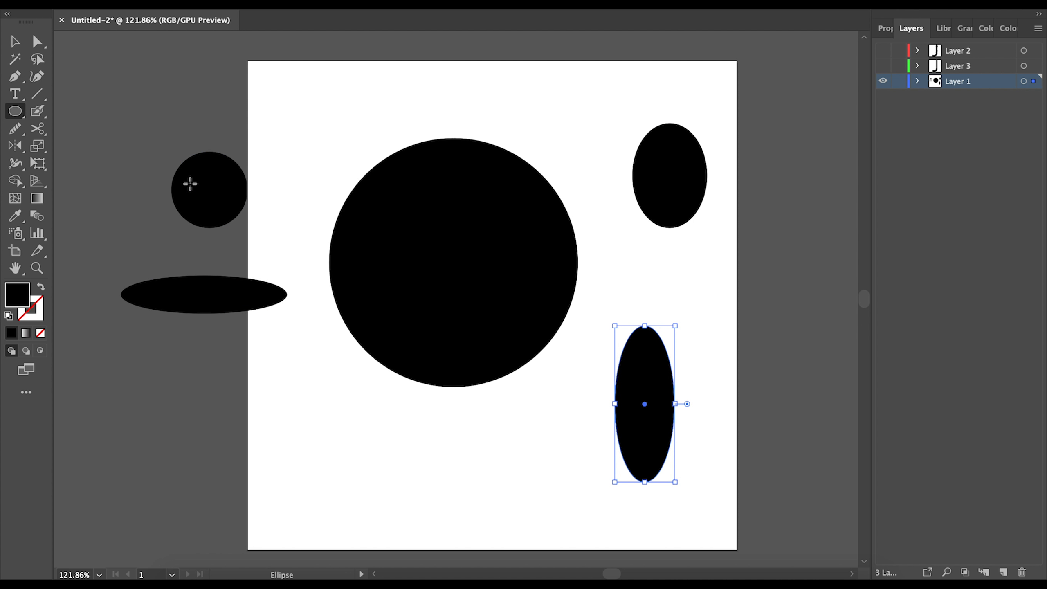
left_click_drag(273, 86, 426, 192)
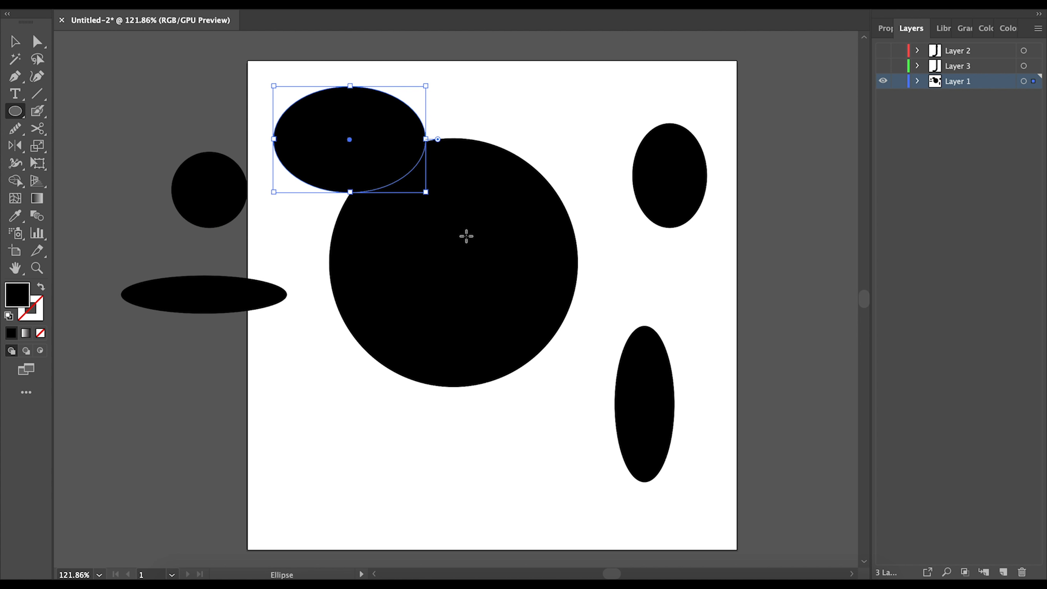
key("Delete")
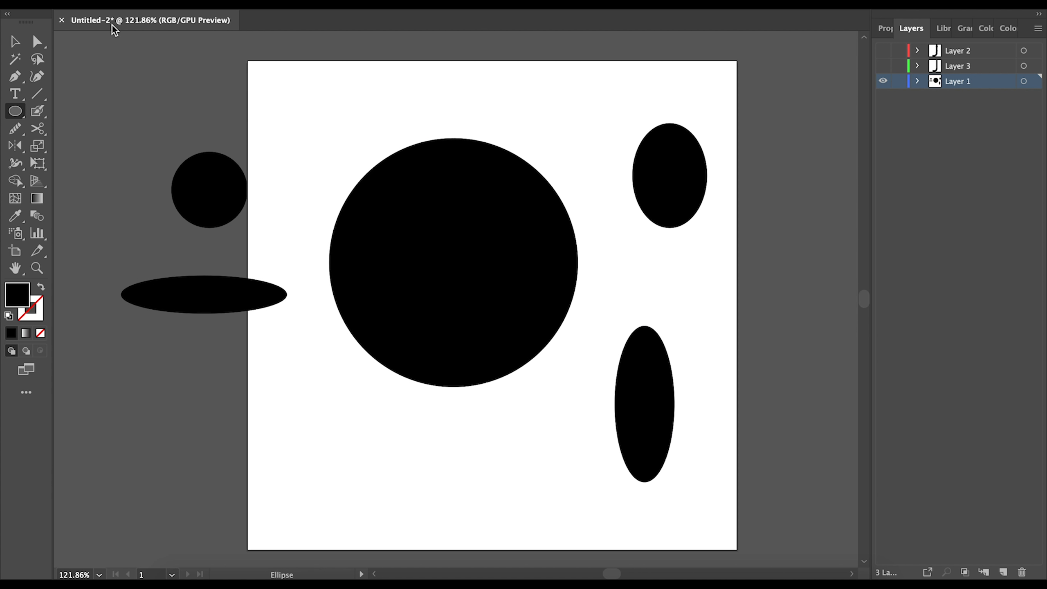
- Delete the small circle, flat ellipse, big circle and both ovals one by one
left_click(15, 41)
left_click(210, 206)
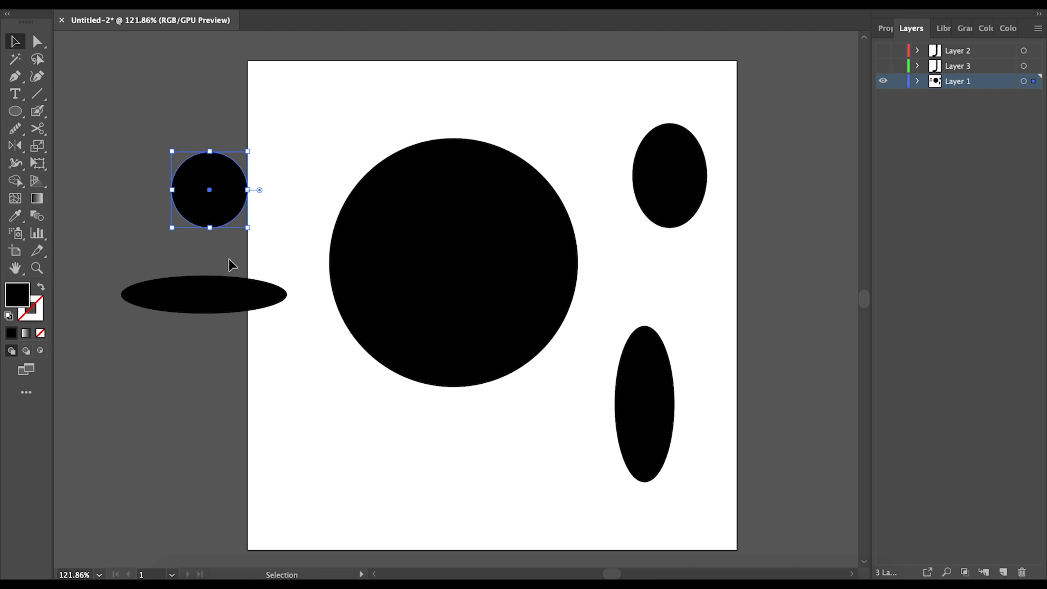
key("Delete")
left_click(233, 297)
key("Delete")
left_click(464, 266)
key("Delete")
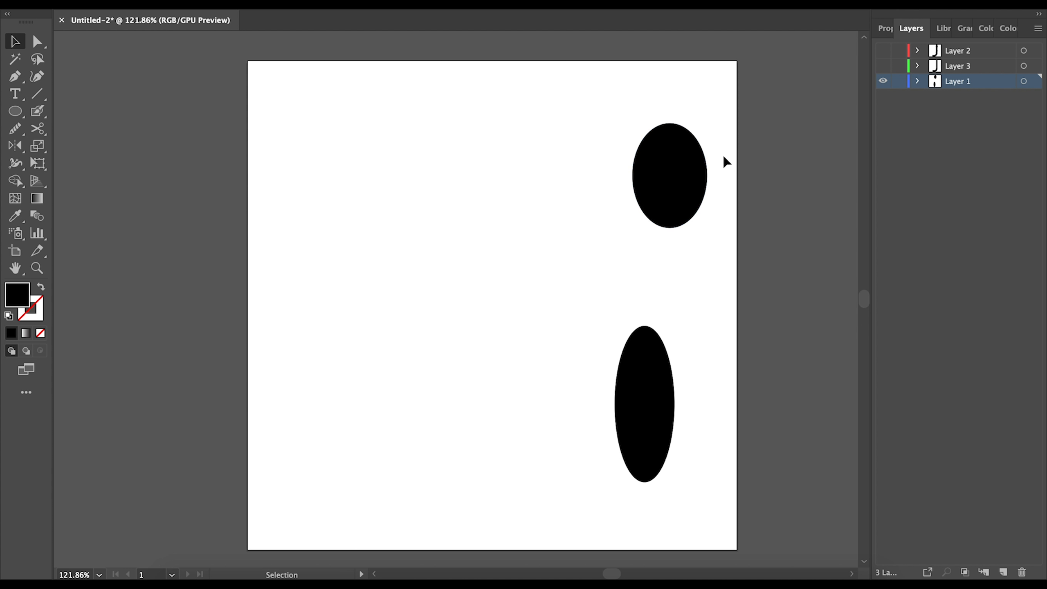
left_click(676, 187)
key("Delete")
left_click(646, 382)
key("Delete")
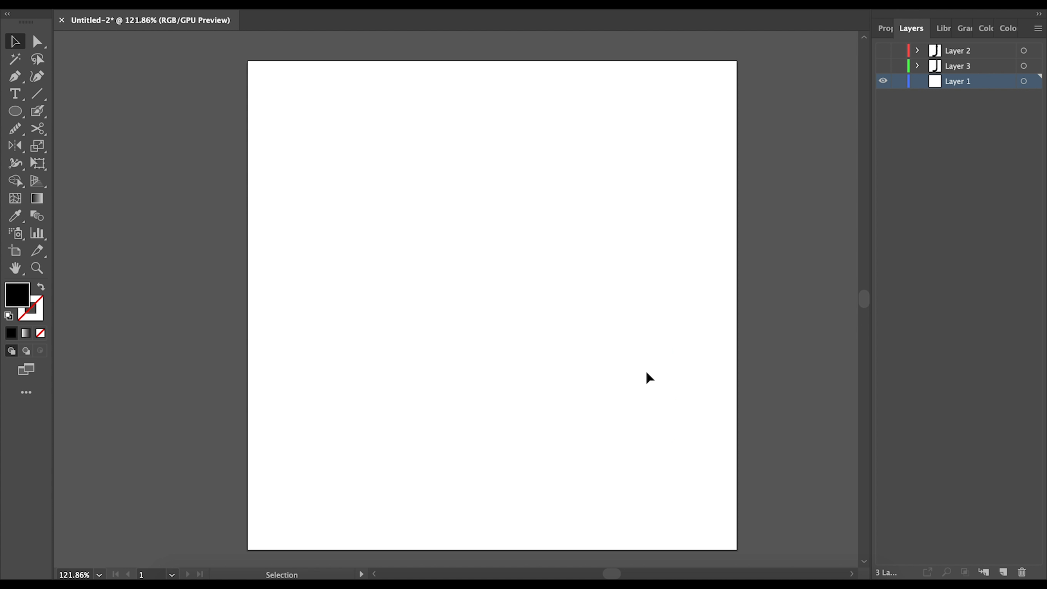
left_click(16, 111)
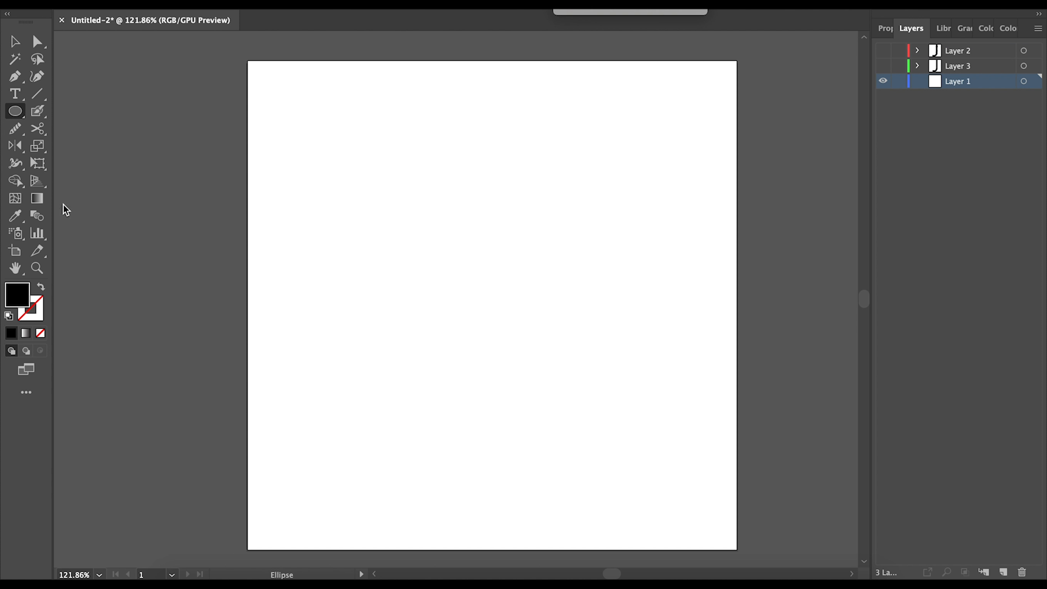
left_click(18, 113)
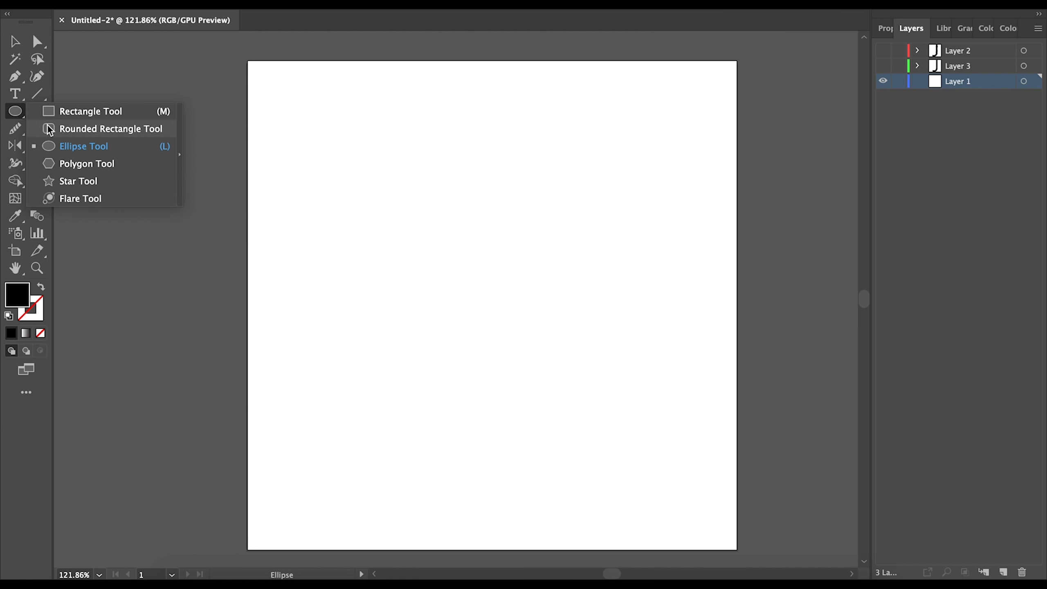
left_click(102, 184)
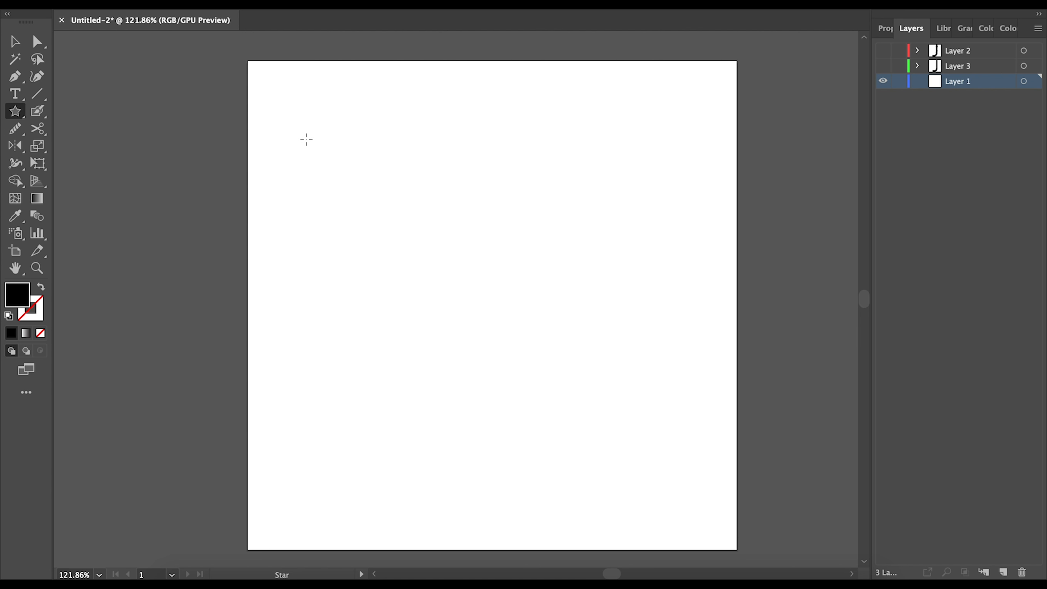
left_click_drag(302, 131, 417, 317)
key("v")
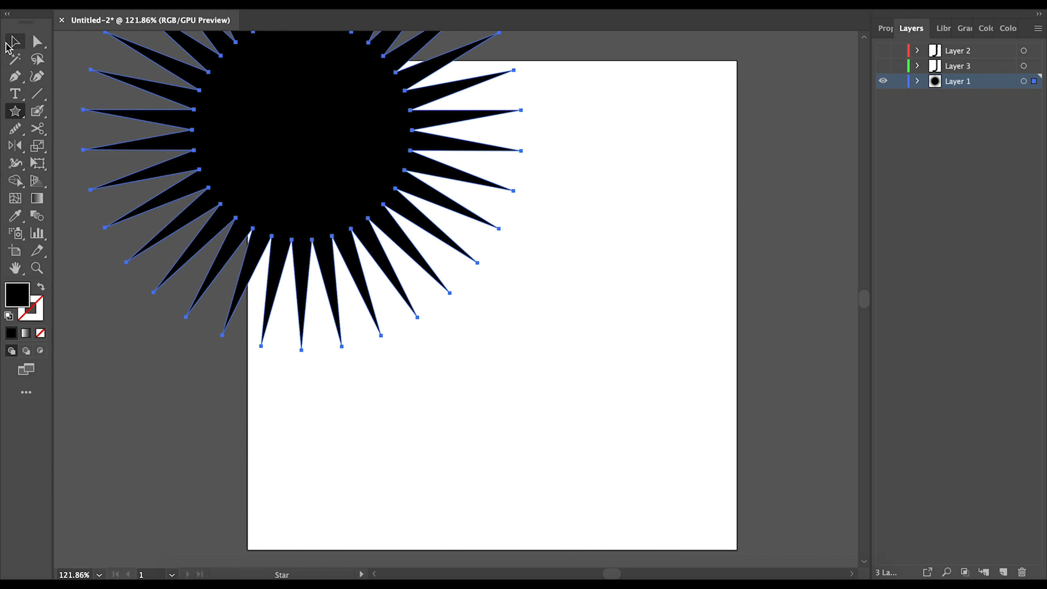
left_click_drag(276, 117, 471, 289)
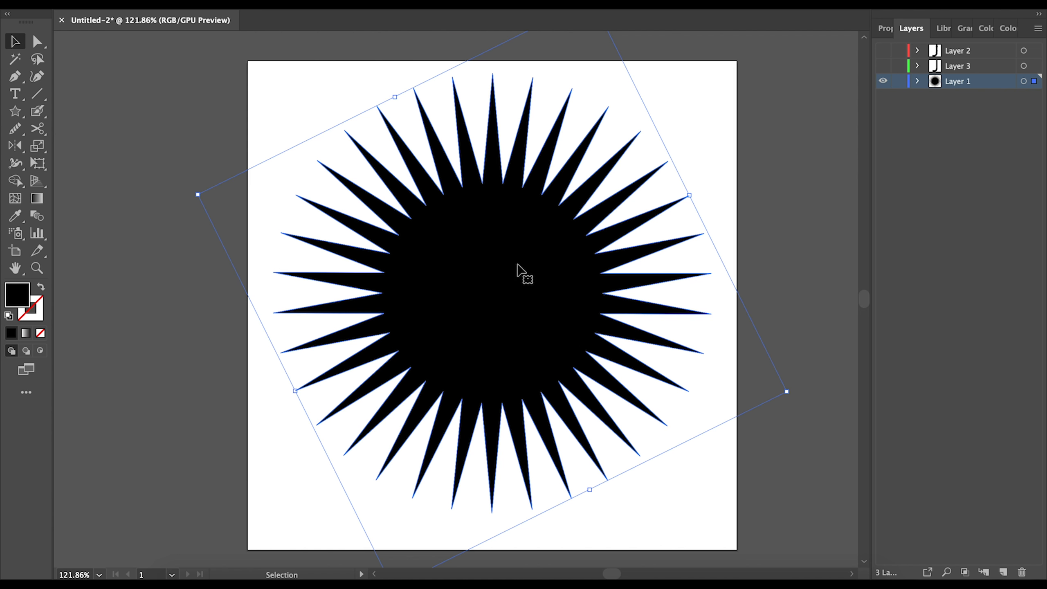
key("Delete")
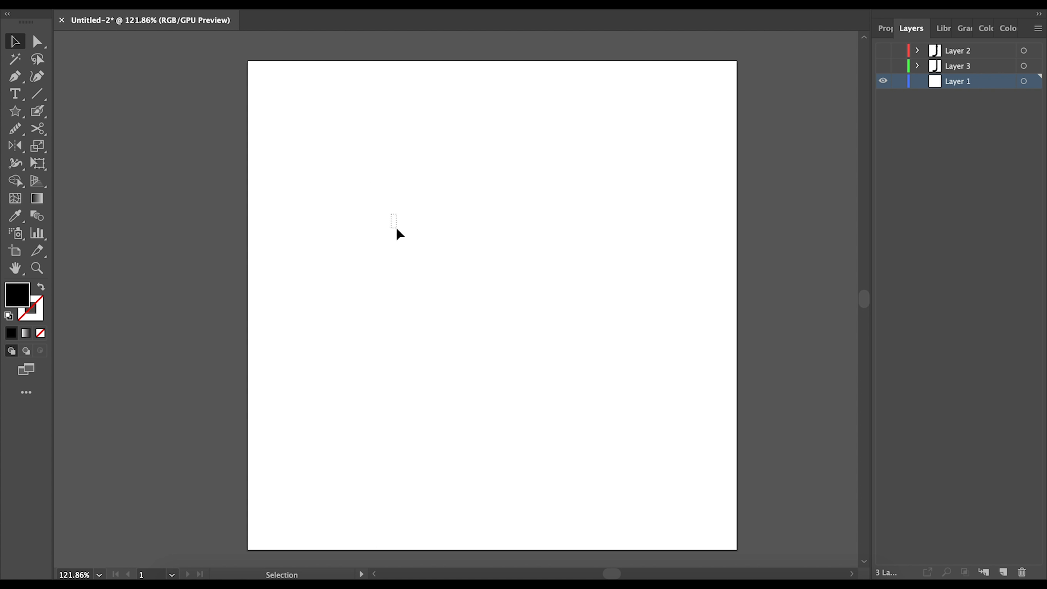
- Draw a trial star, varying its points between three and eight before five, then delete it
left_click(17, 112)
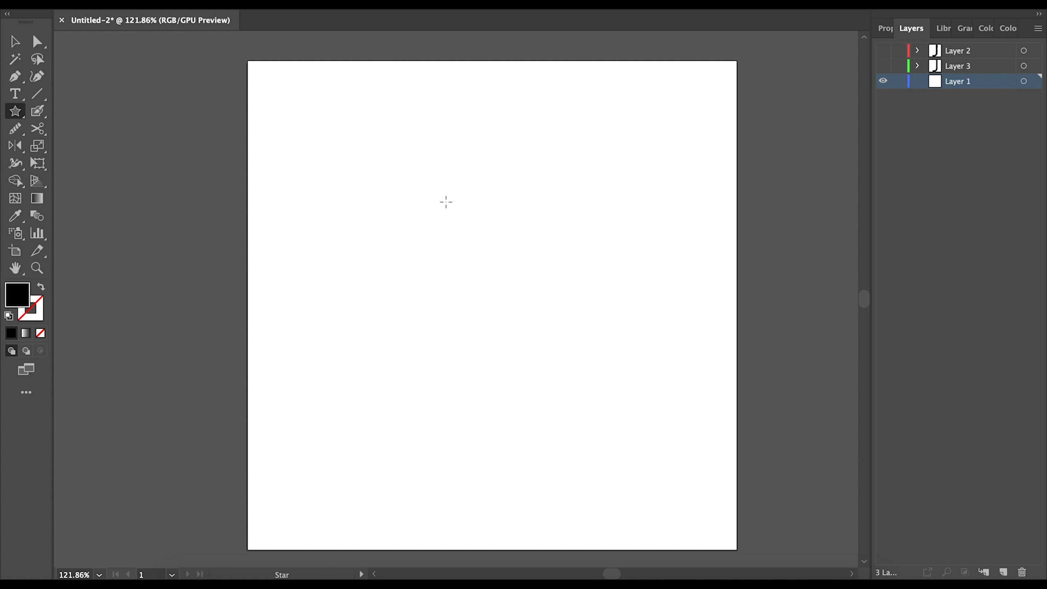
left_click_drag(452, 197, 459, 207)
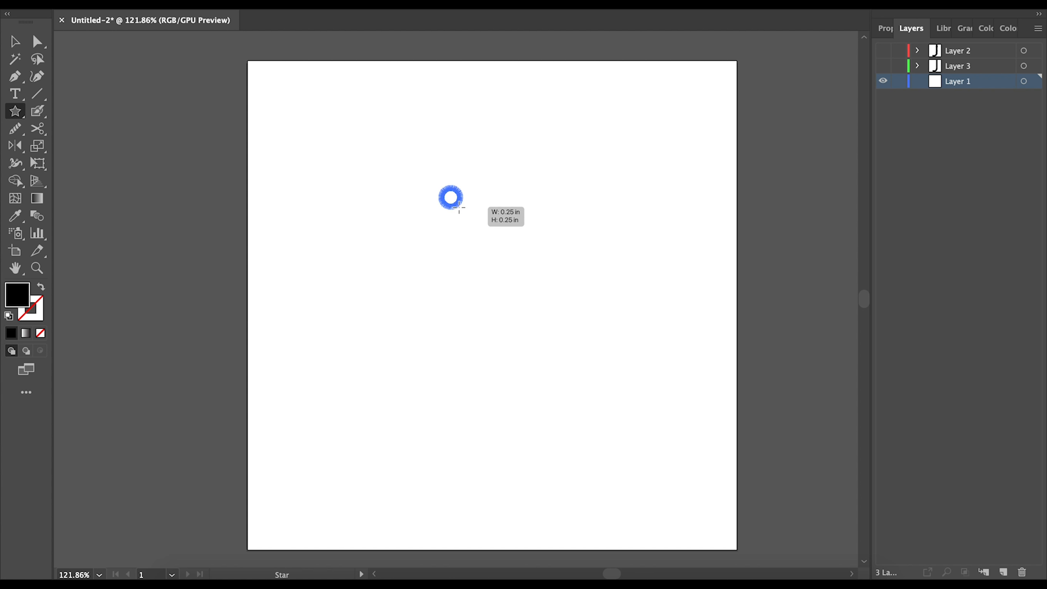
key("Down")
key("Down")
key("Down")
key("Down")
key("Down")
key("Down")
key("Down")
key("Down")
key("Down")
key("Down")
key("Up")
key("Up")
key("Up")
key("Up")
key("Up")
key("Down")
key("Down")
key("Down")
key("Down")
key("Down")
left_click_drag(459, 208, 521, 294)
key("Up")
key("Up")
key("Up")
key("Up")
key("Up")
key("Down")
key("Down")
key("Down")
key("Down")
key("Down")
key("Down")
key("Down")
key("Down")
key("Down")
key("Up")
key("Up")
key("Up")
key("Up")
key("Up")
key("Down")
key("Down")
key("Down")
key("Delete")
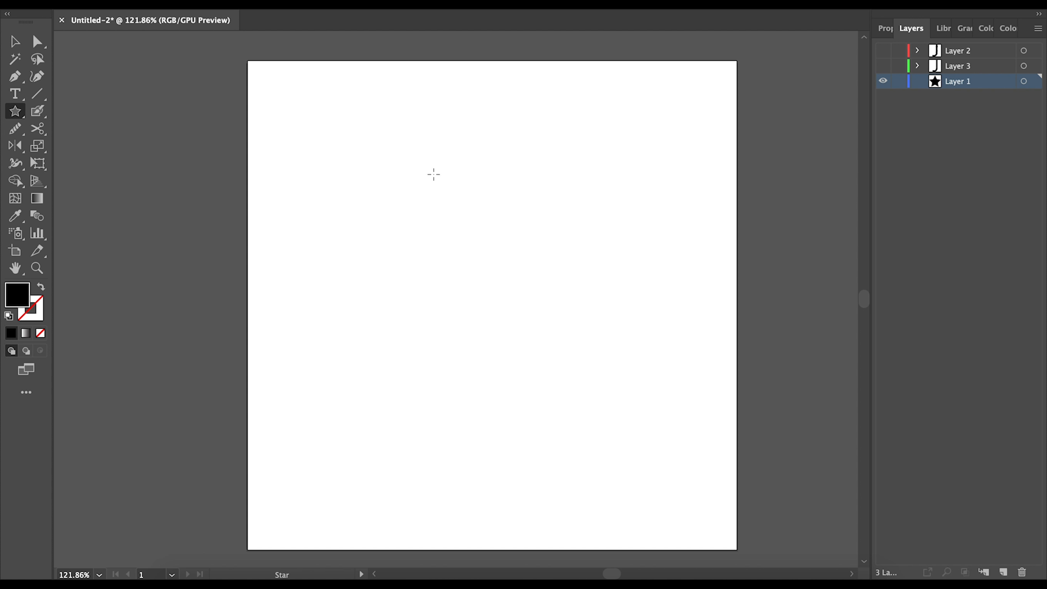
- Draw a large five-pointed star at top left and move it onto the artboard
left_click(15, 42)
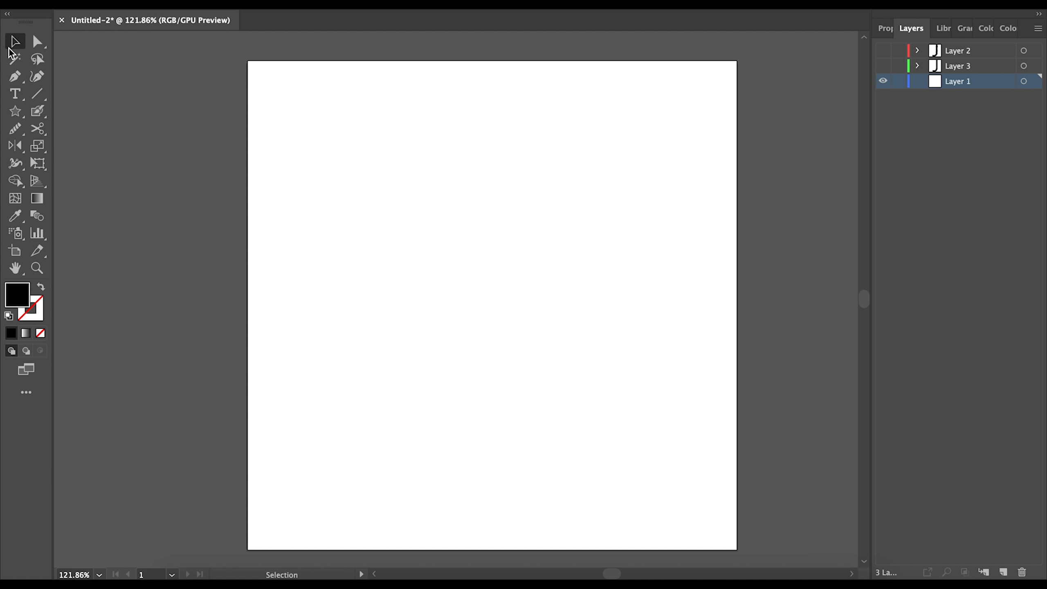
left_click(16, 112)
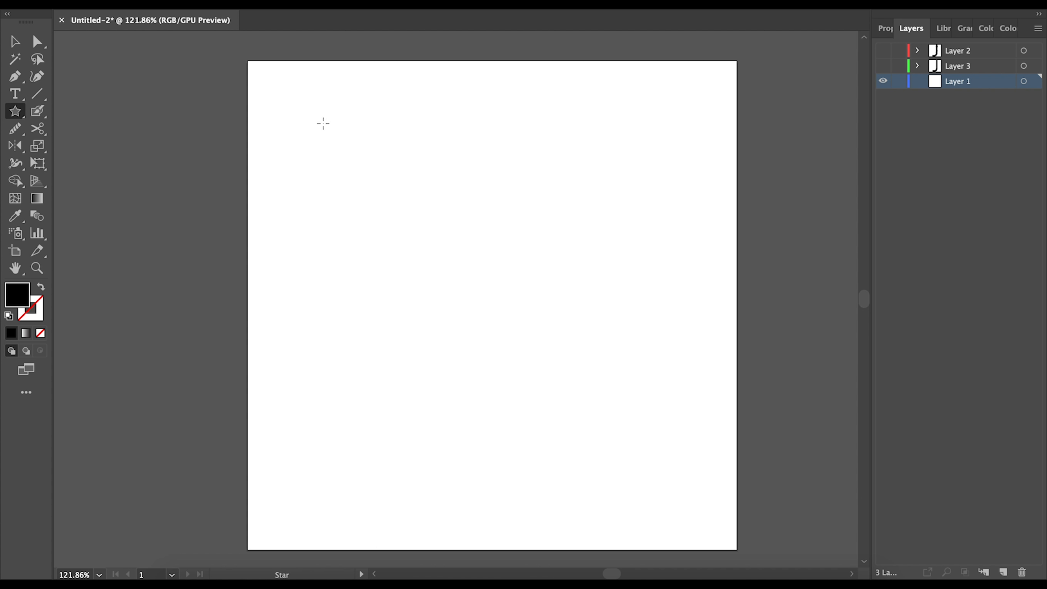
left_click_drag(320, 120, 425, 283)
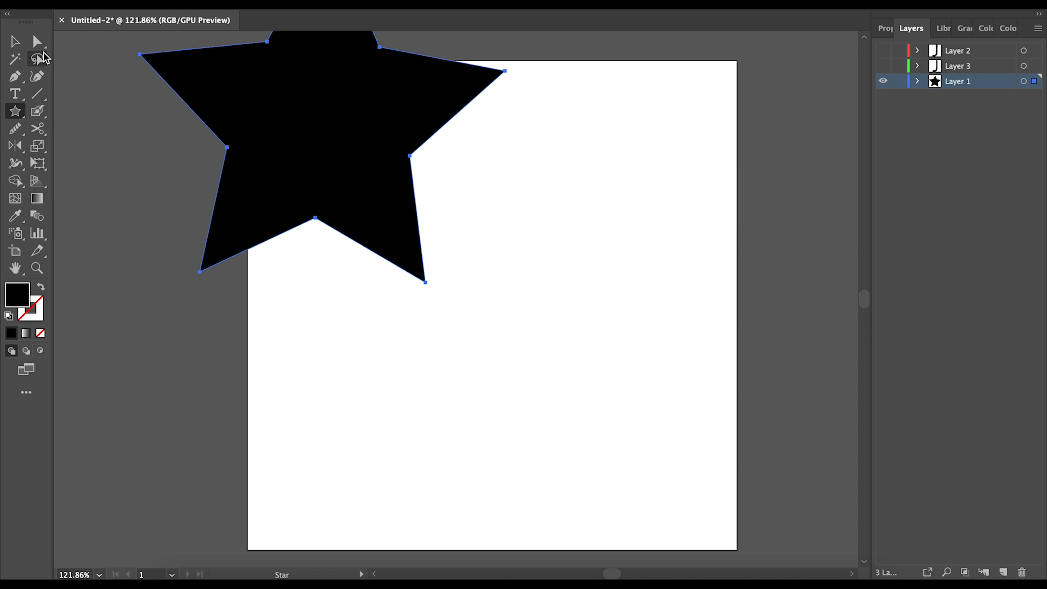
left_click(16, 42)
left_click_drag(300, 119, 461, 286)
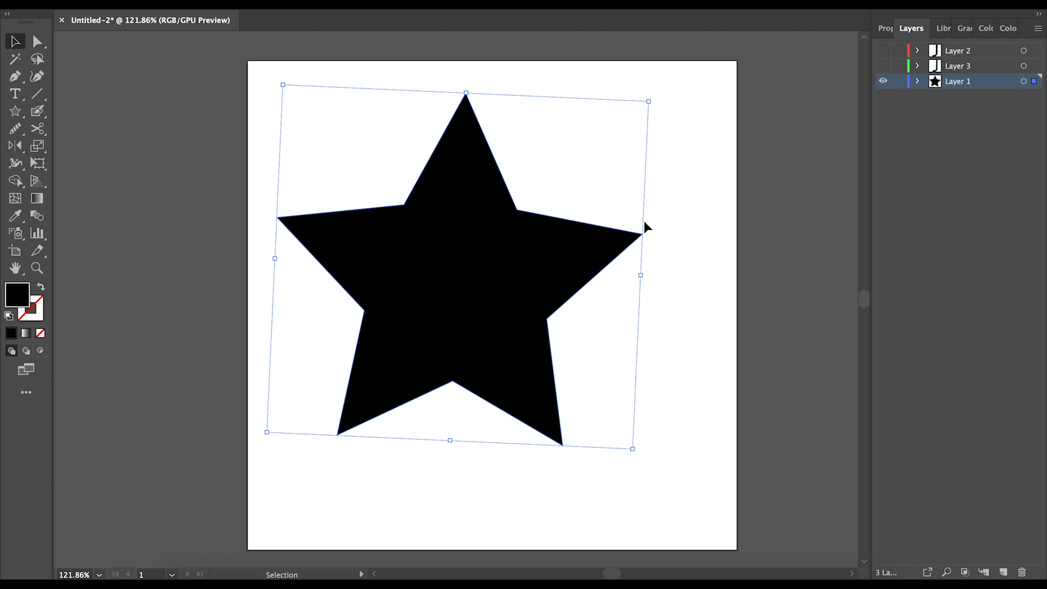
- Squeeze the star narrow, widen it again, shift it around, then delete it
left_click_drag(633, 448, 401, 484)
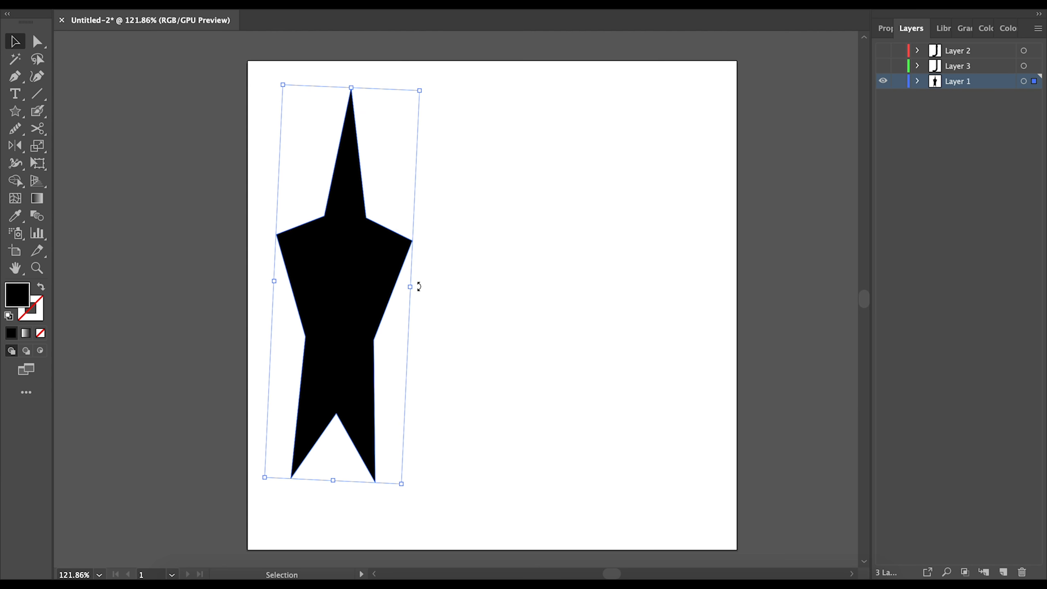
left_click_drag(419, 286, 647, 265)
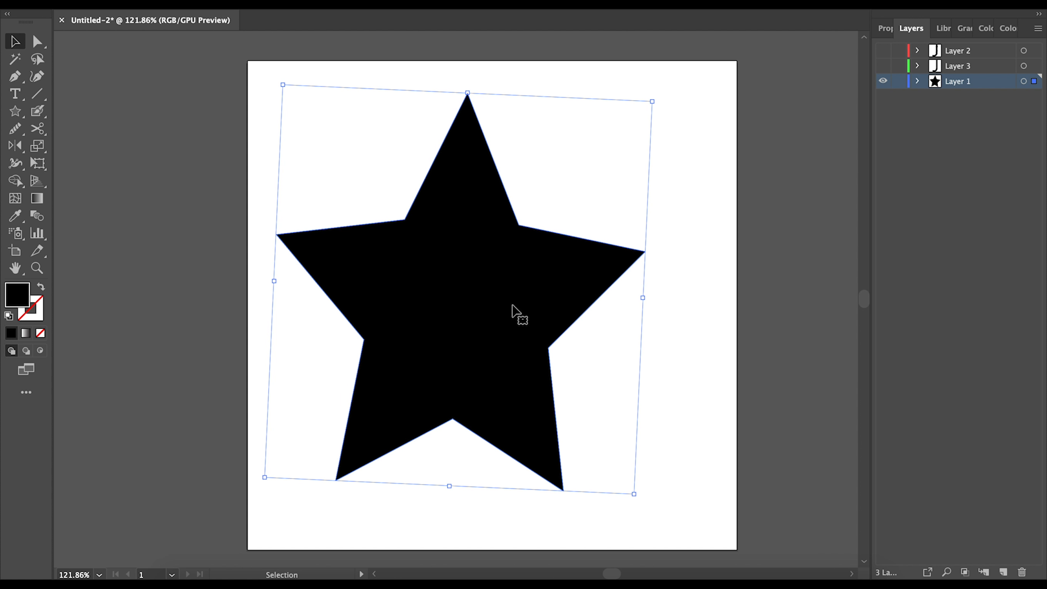
left_click_drag(514, 336, 528, 310)
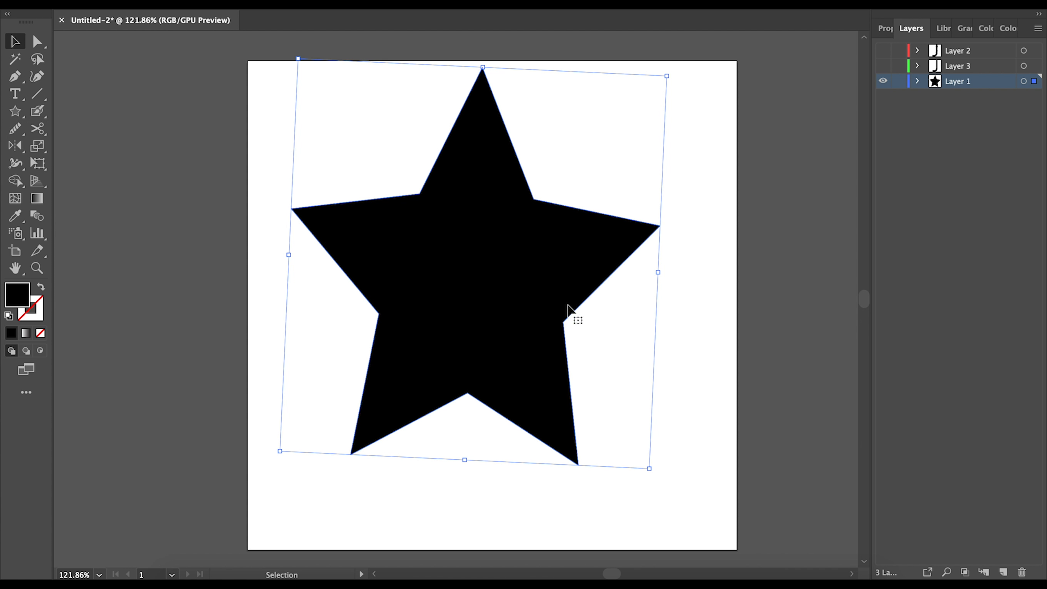
left_click_drag(530, 285, 487, 285)
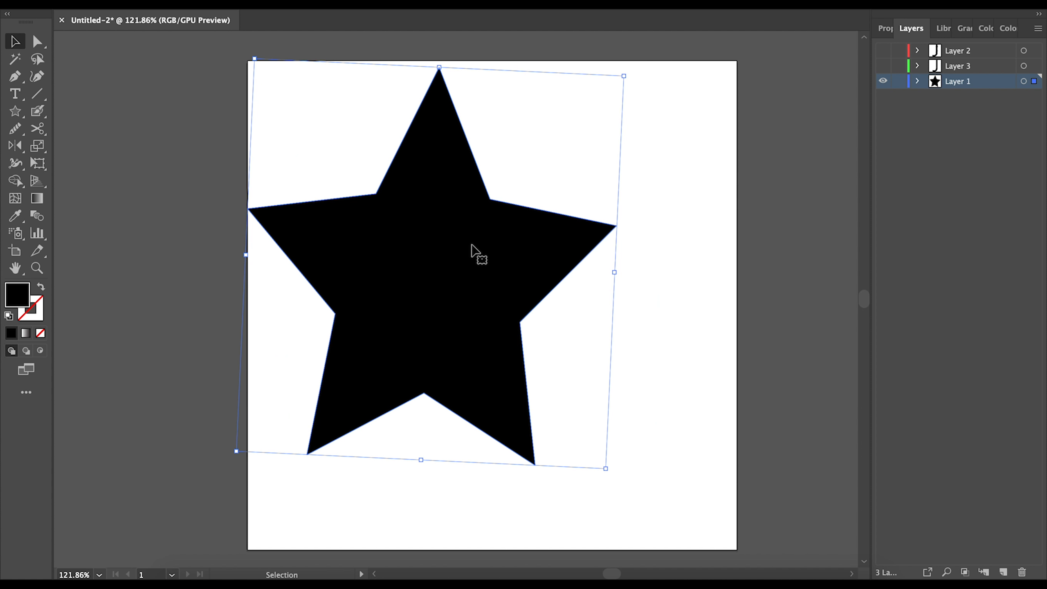
key("Delete")
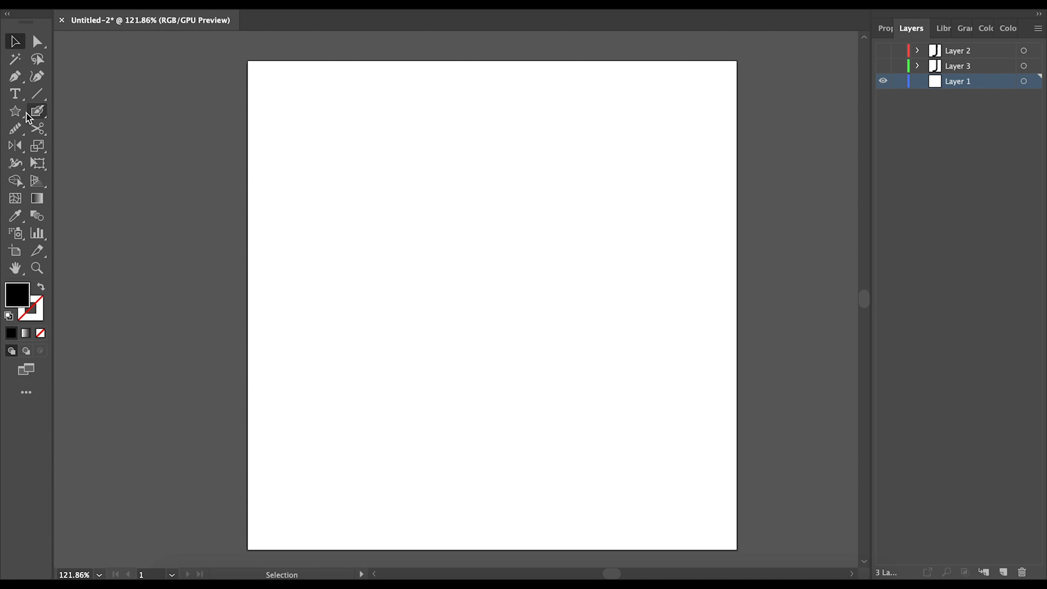
left_click(15, 111)
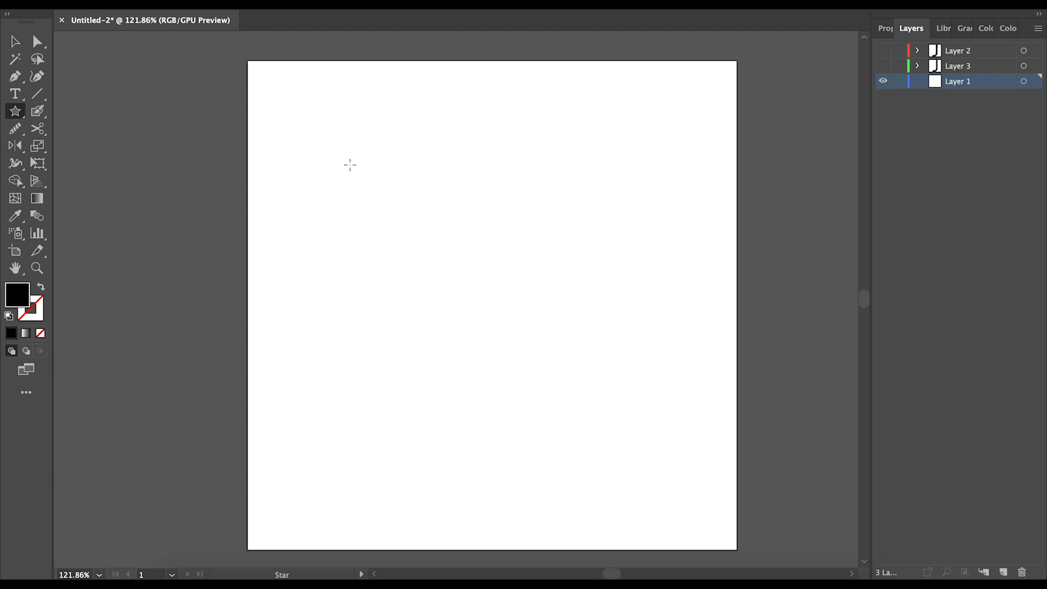
left_click_drag(342, 153, 376, 199)
key("Up")
key("Up")
key("Up")
key("Up")
key("Up")
key("Up")
key("Up")
key("Up")
key("Up")
key("Up")
key("Up")
key("Up")
key("Up")
key("Up")
key("Up")
key("Down")
key("Down")
key("Down")
key("Down")
key("Down")
key("Down")
key("Down")
key("Down")
key("Down")
key("Down")
key("Down")
key("Down")
key("Down")
key("Down")
key("Down")
key("Down")
key("Down")
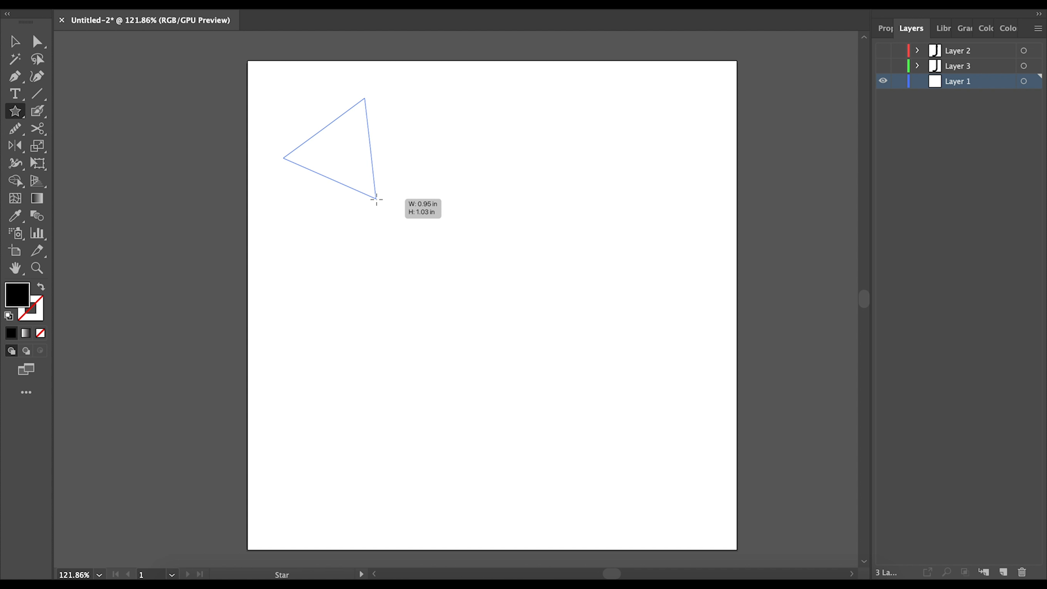
left_click_drag(377, 199, 584, 354)
left_click(15, 41)
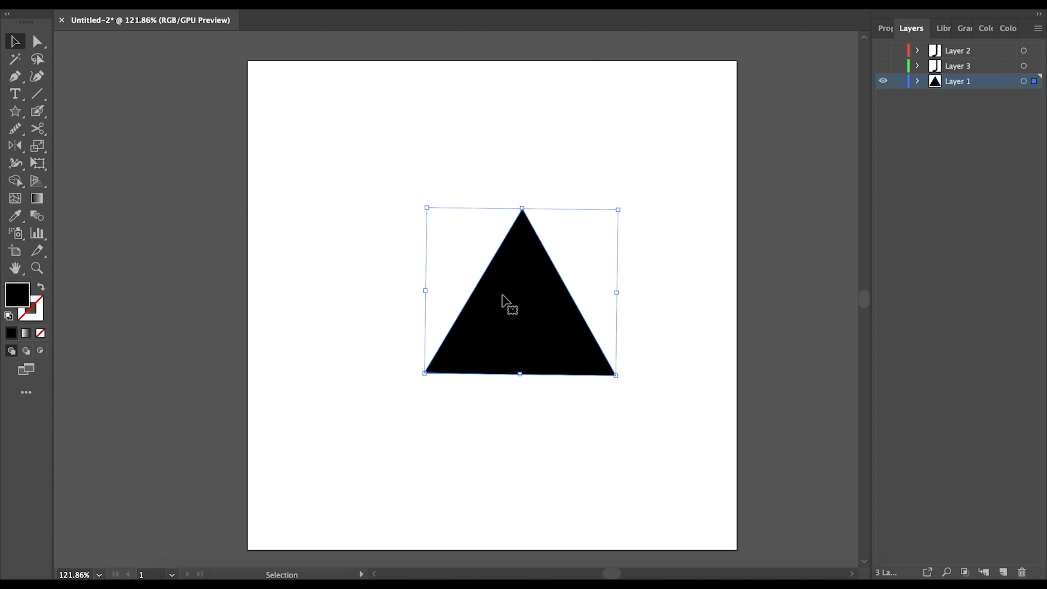
key("Delete")
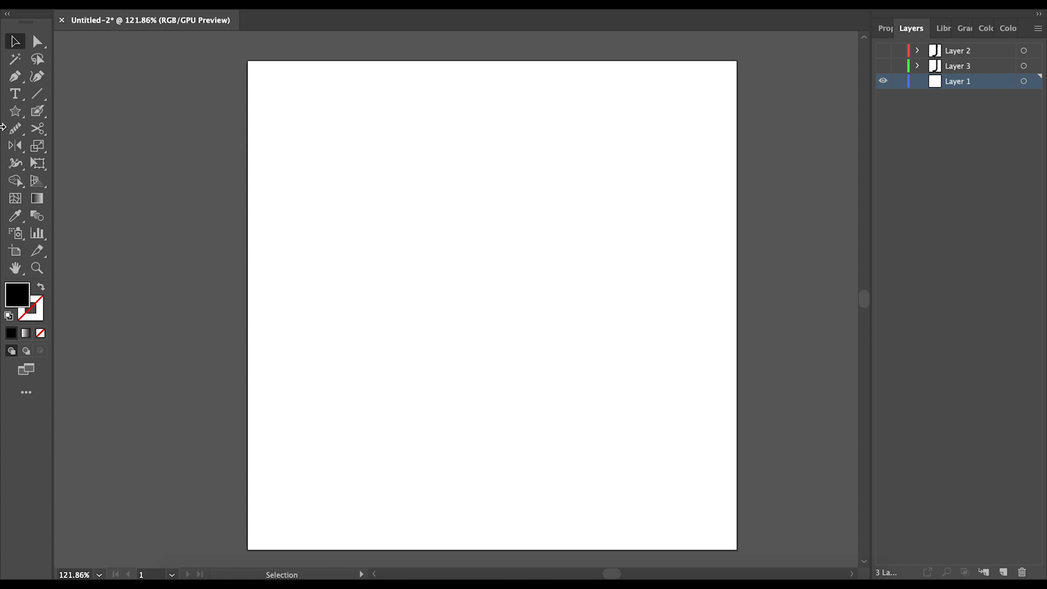
left_click(15, 111)
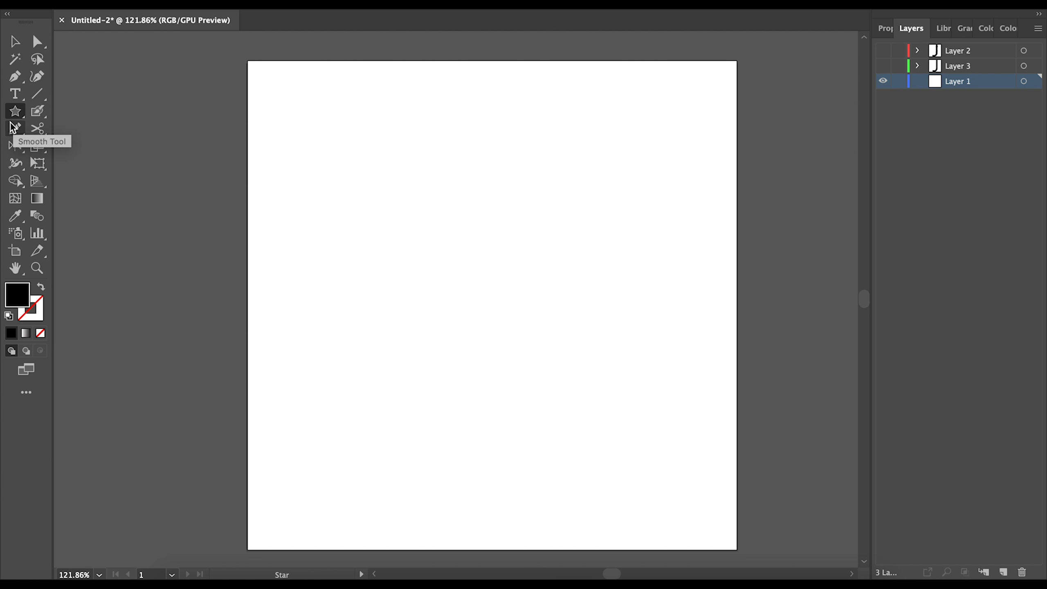
mouse_move(421, 169)
left_mouse_down()
mouse_move(463, 213)
mouse_move(540, 112)
mouse_move(555, 206)
mouse_move(528, 232)
mouse_move(601, 323)
mouse_move(558, 218)
mouse_move(535, 215)
mouse_move(524, 239)
mouse_move(604, 323)
mouse_move(540, 202)
mouse_move(541, 316)
mouse_move(521, 313)
left_mouse_up()
key("Up")
key("Up")
key("Up")
key("Up")
key("Up")
key("Up")
key("Up")
key("Up")
key("Up")
key("Down")
key("Down")
key("Down")
key("Down")
key("Down")
key("Down")
key("Down")
key("Down")
key("Down")
key("Up")
key("Up")
key("Up")
key("Up")
key("Down")
key("Down")
key("Down")
key("Down")
key("Up")
key("Up")
key("Up")
key("Up")
key("Up")
key("Up")
key("Up")
key("Up")
key("Up")
key("Up")
key("Up")
key("Down")
key("Down")
key("Down")
key("Down")
key("Down")
key("Down")
key("Down")
key("Down")
key("Down")
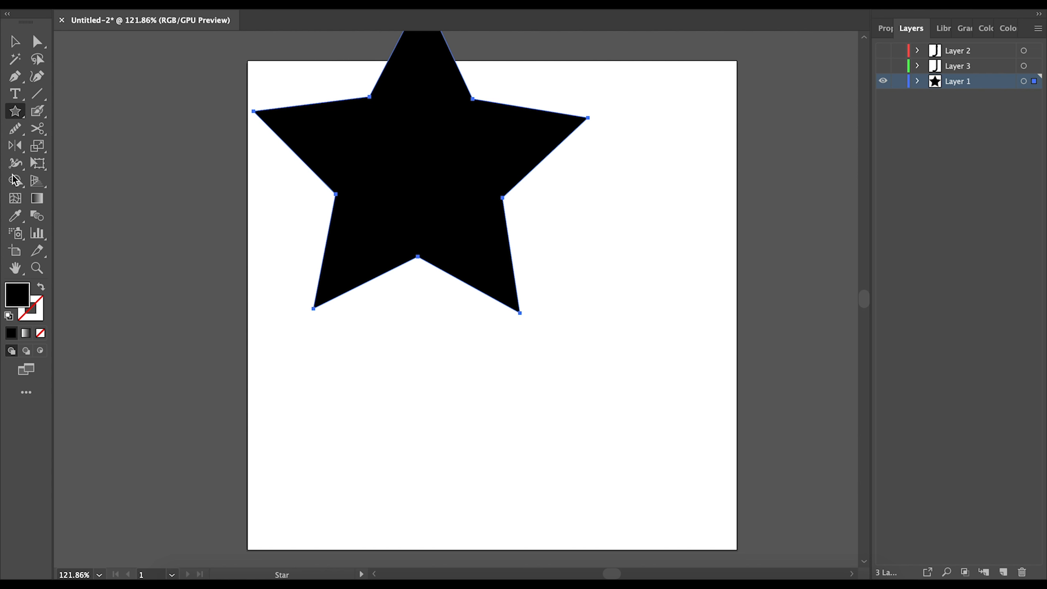
left_click(14, 41)
left_click_drag(421, 203, 471, 330)
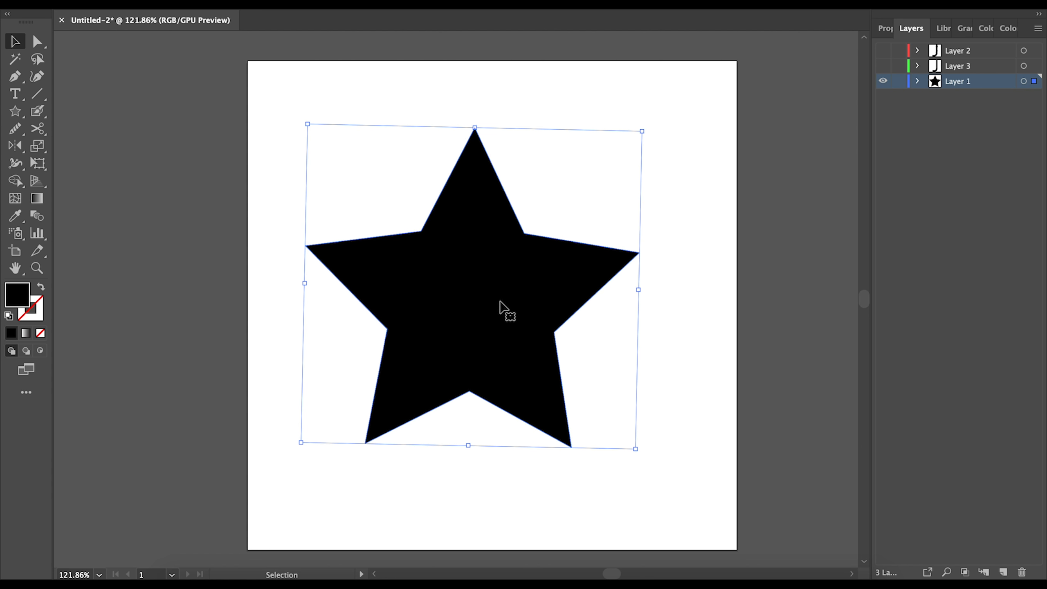
key("Delete")
left_click(18, 108)
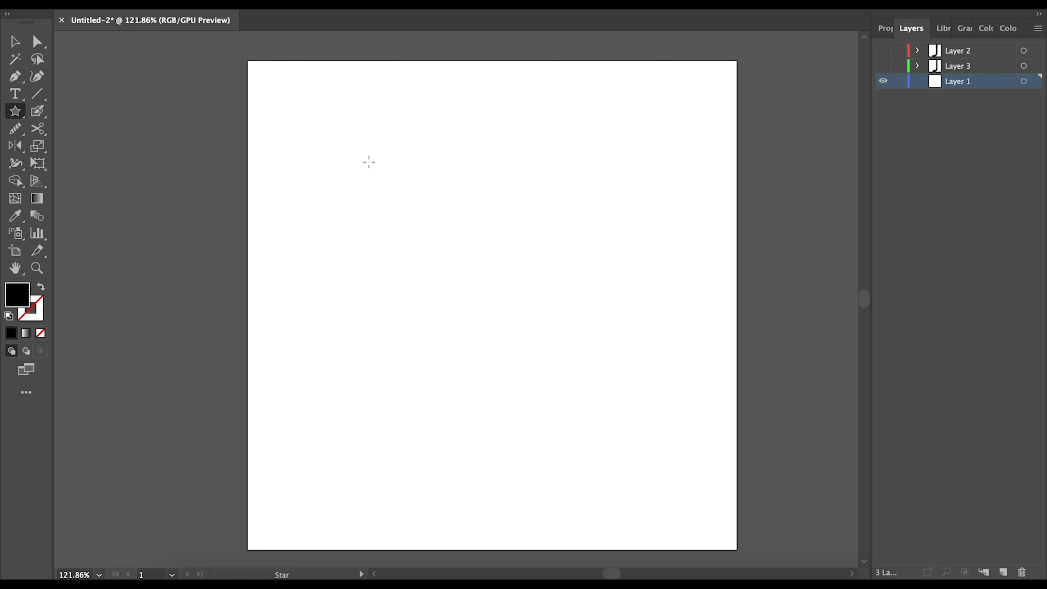
left_click_drag(374, 159, 480, 265)
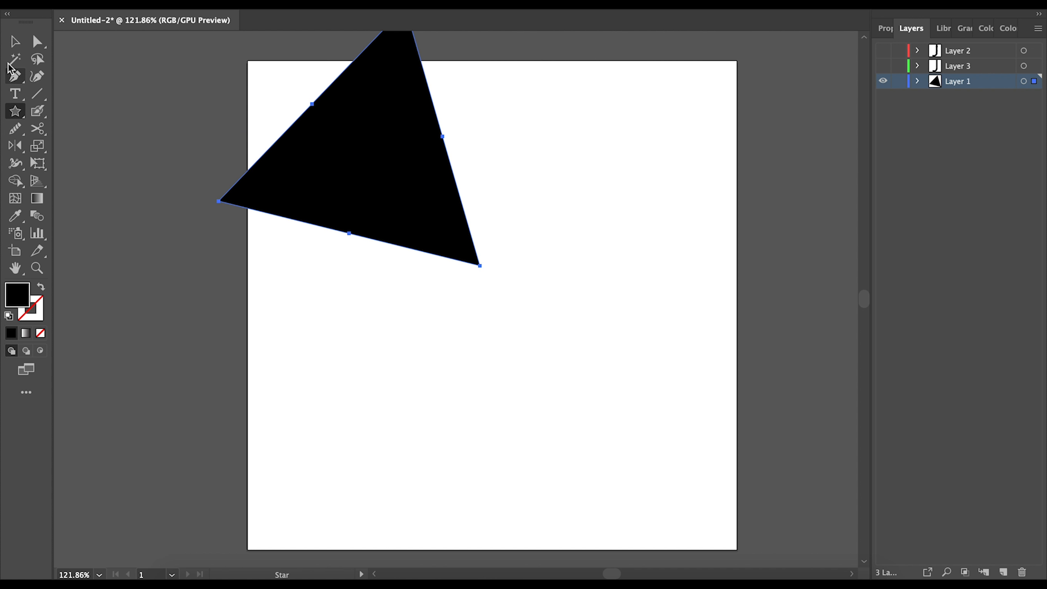
left_click(15, 41)
left_click_drag(401, 166, 532, 308)
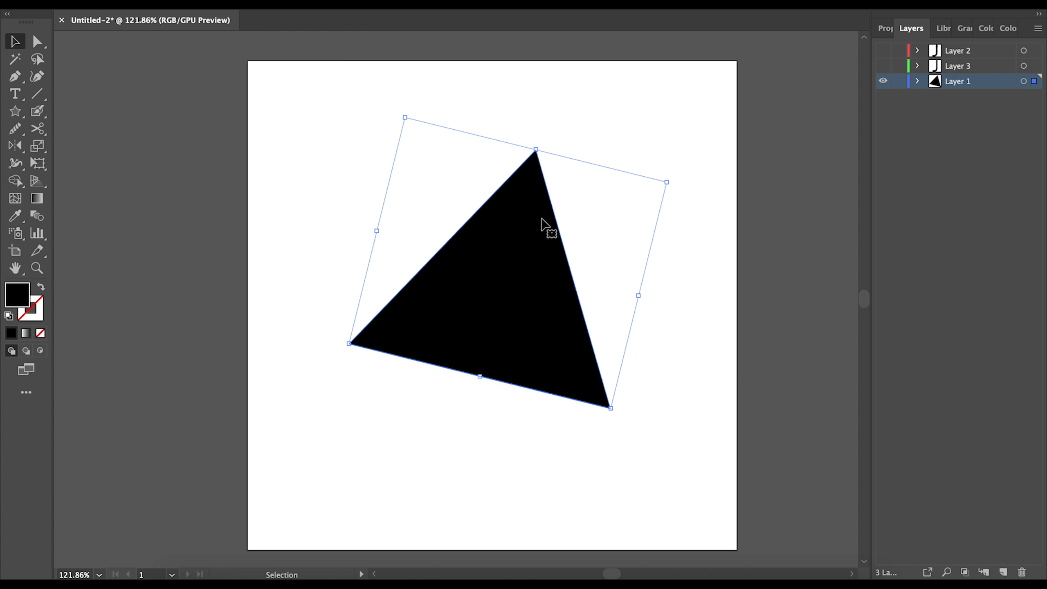
key("Delete")
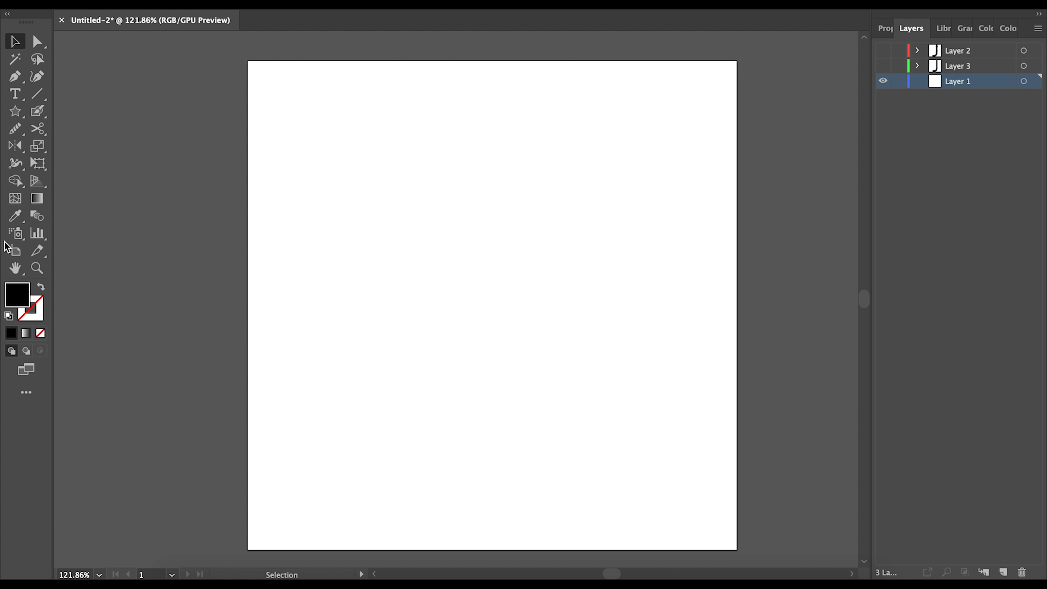
- Draw a large black circle in the artboard's upper middle with the Ellipse tool and nudge it slightly
left_click(15, 110)
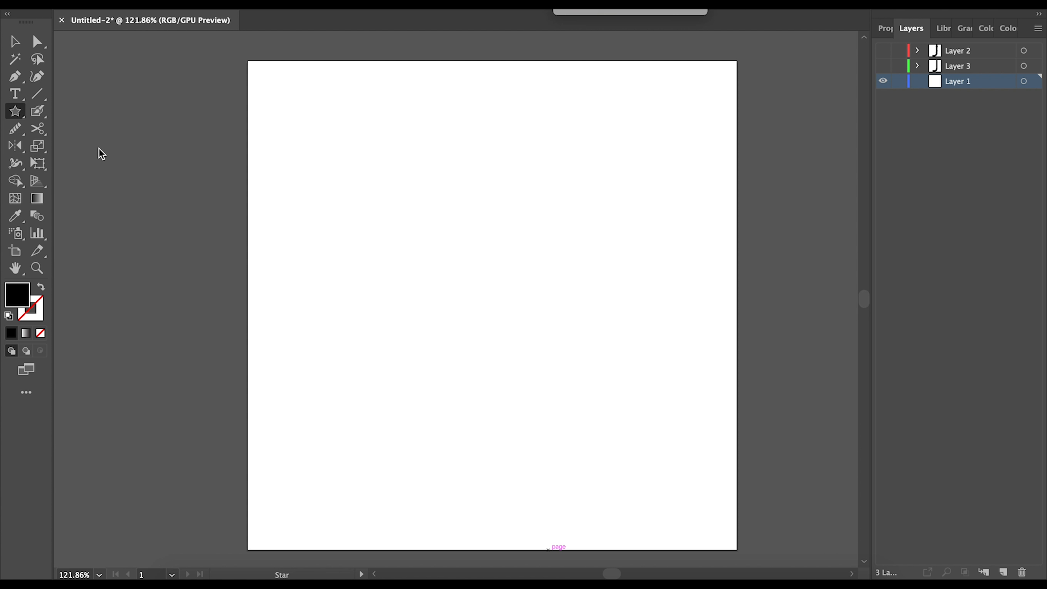
left_click(14, 115)
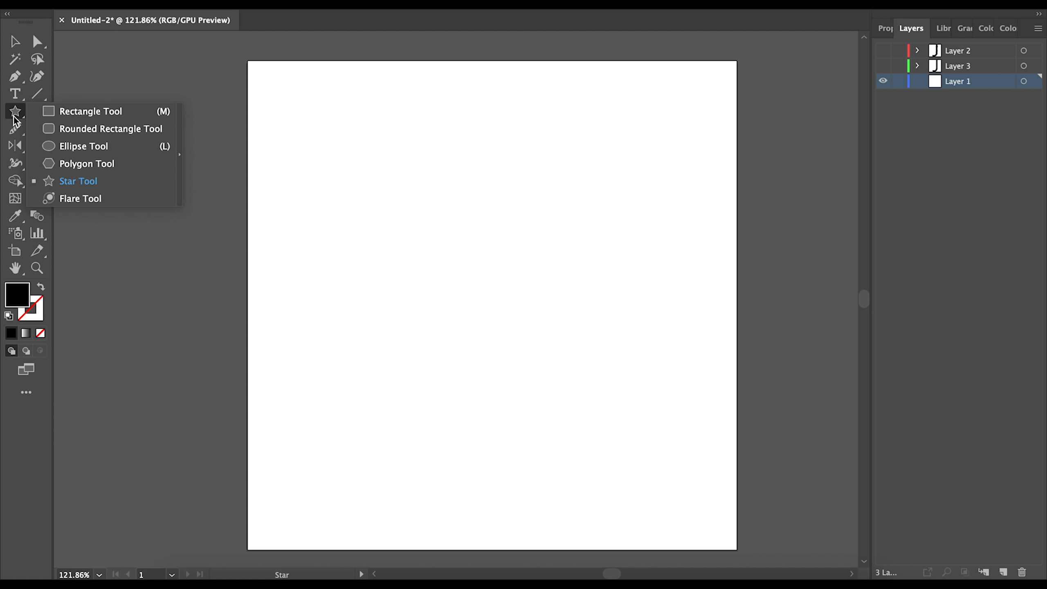
left_click(66, 145)
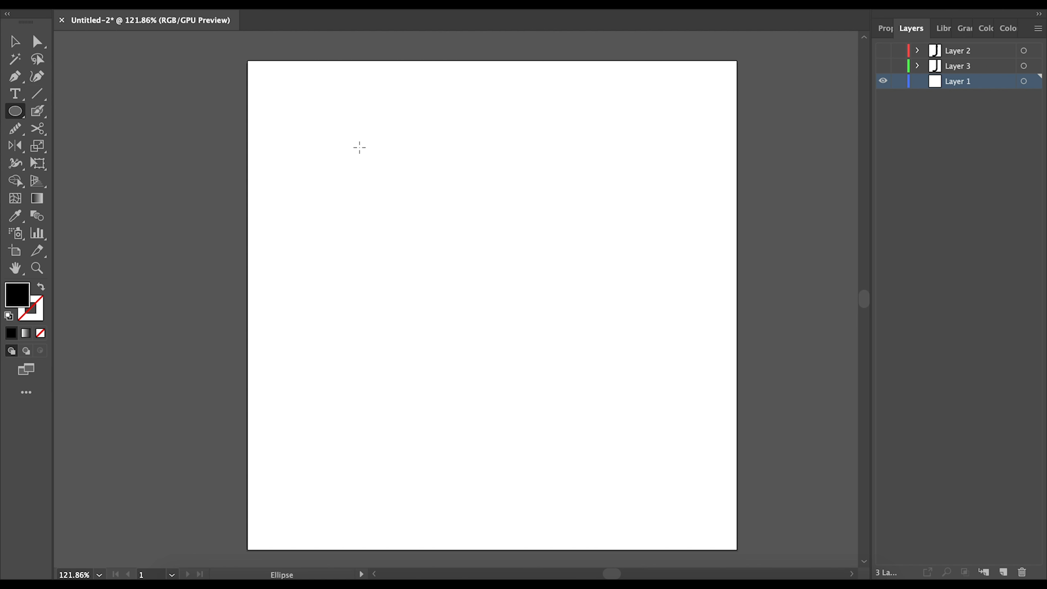
left_click_drag(362, 132, 572, 322)
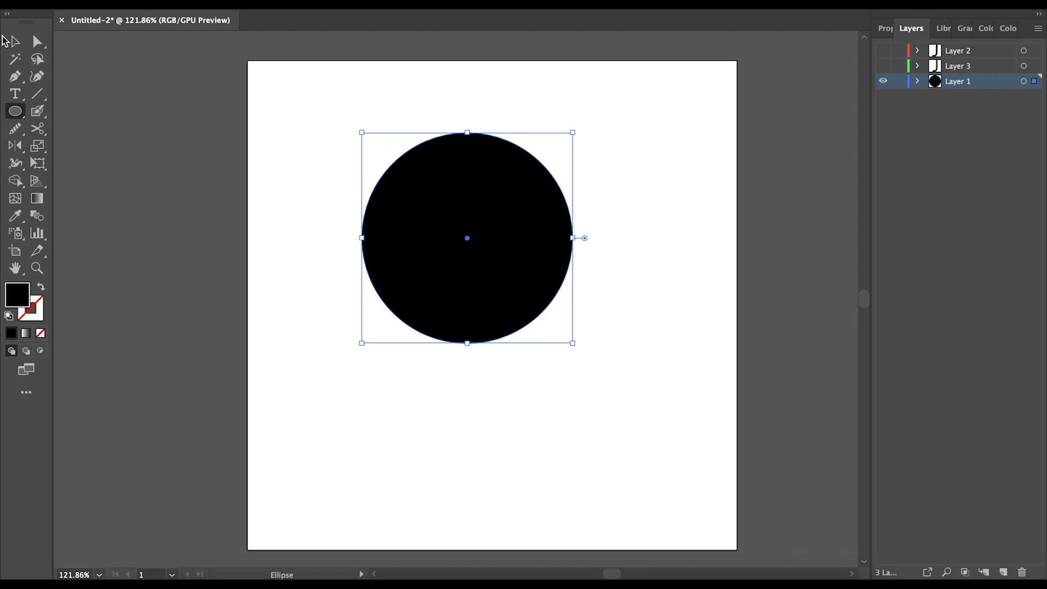
left_click(15, 41)
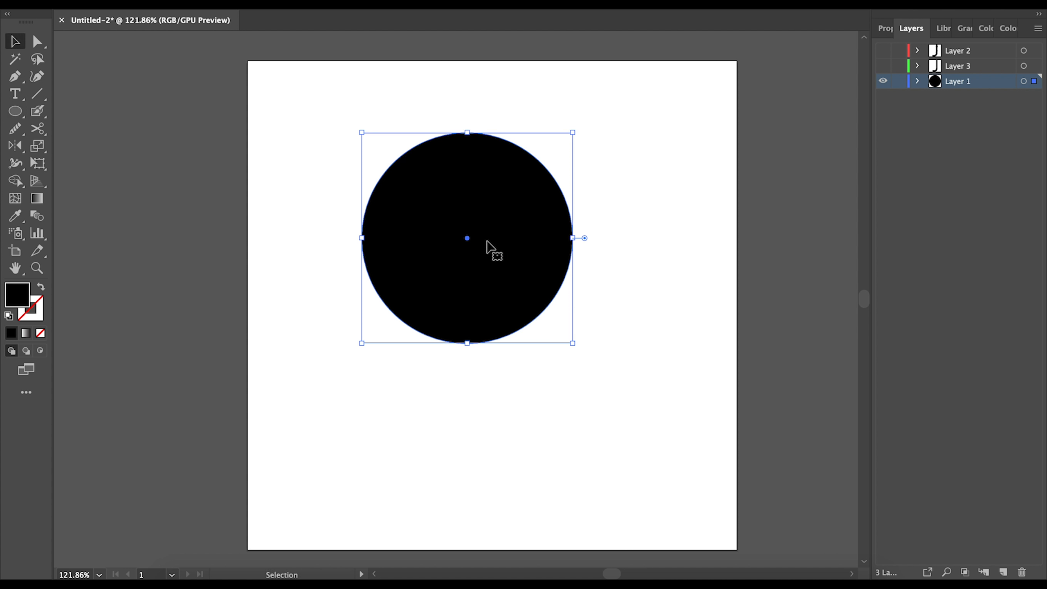
mouse_move(505, 225)
left_mouse_down()
mouse_move(515, 210)
mouse_move(465, 269)
mouse_move(517, 213)
mouse_move(503, 280)
mouse_move(508, 220)
left_mouse_up()
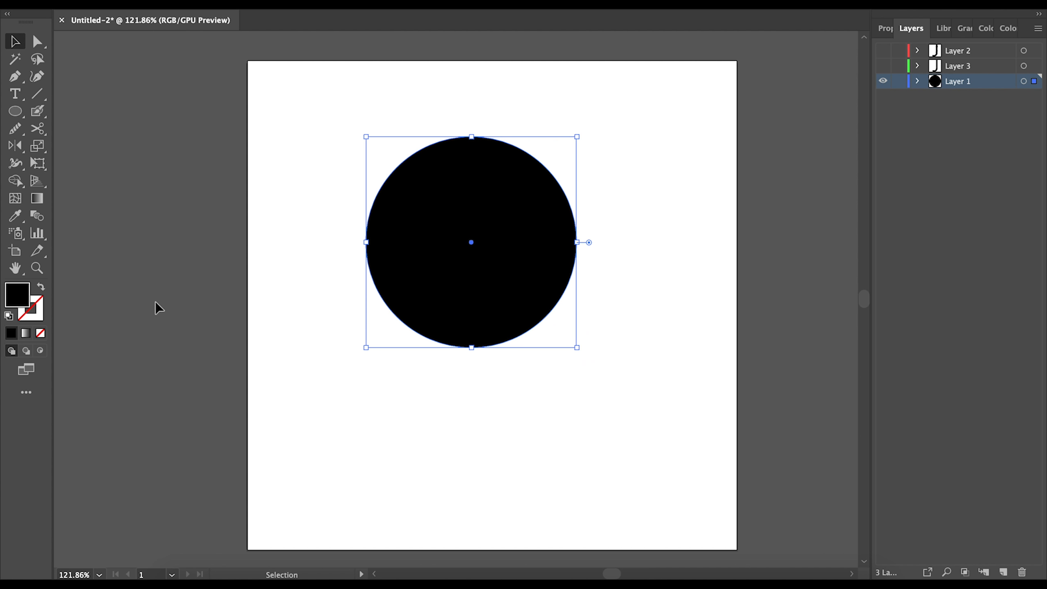
- Give the circle a white-to-black linear gradient and widen it into a 2.5 × 2.15 in ellipse
left_click(26, 335)
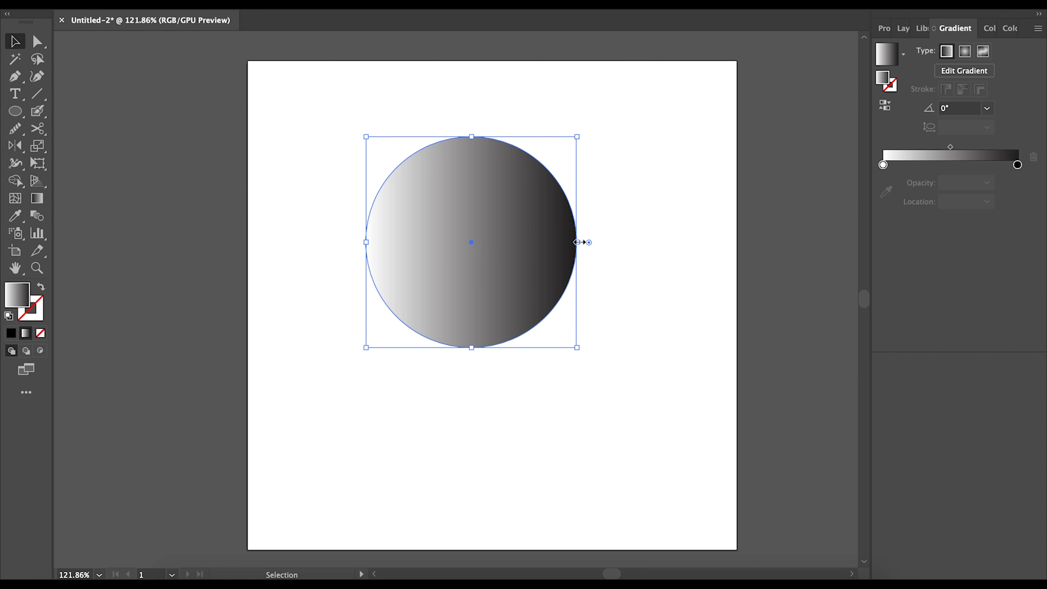
left_click_drag(579, 243, 618, 272)
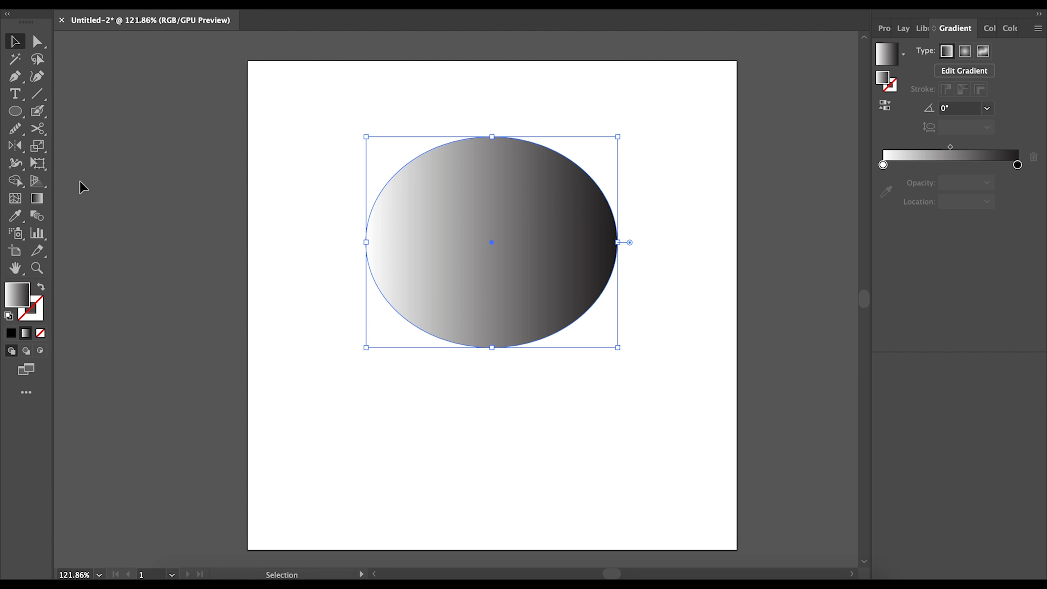
- Adjust the gradient's black and white stops, midpoint and line position with the Gradient tool
left_click(37, 200)
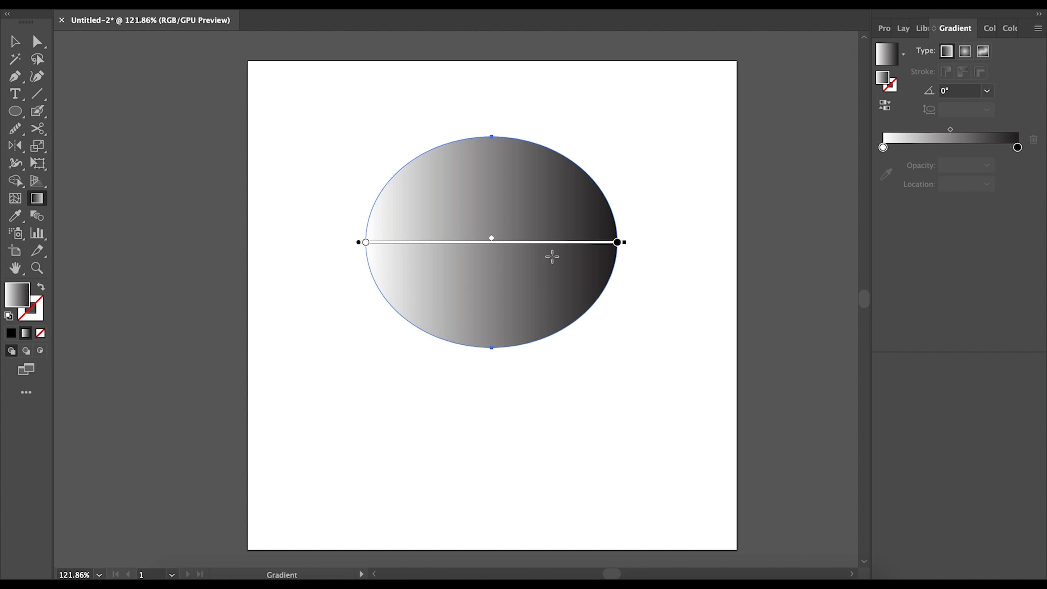
mouse_move(617, 250)
left_mouse_down()
mouse_move(429, 248)
mouse_move(551, 251)
left_mouse_up()
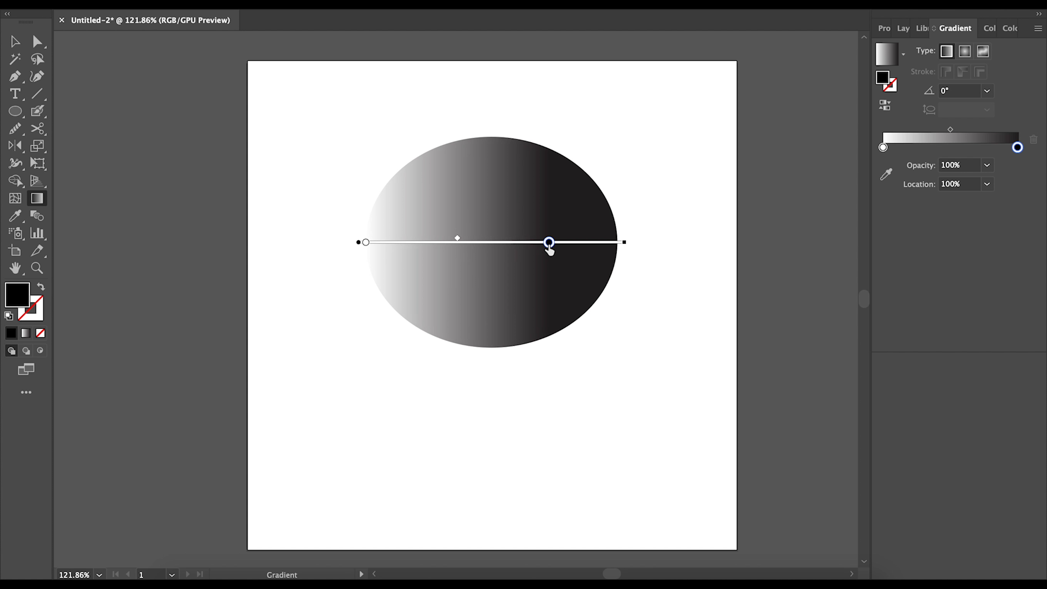
mouse_move(551, 249)
left_mouse_down()
mouse_move(442, 252)
mouse_move(614, 250)
left_mouse_up()
mouse_move(366, 243)
left_mouse_down()
mouse_move(513, 251)
mouse_move(379, 271)
mouse_move(359, 258)
left_mouse_up()
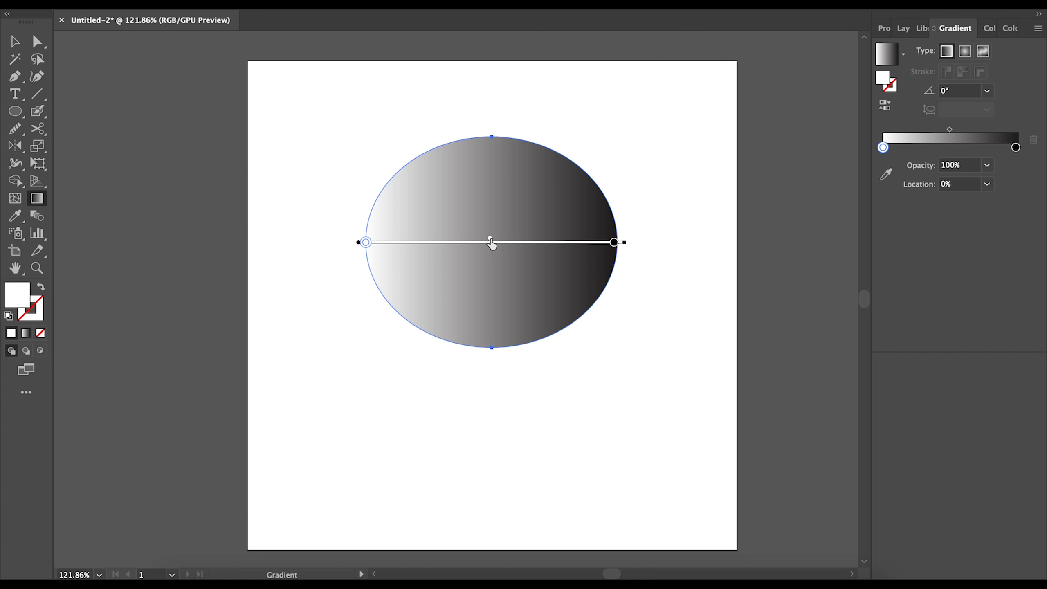
mouse_move(494, 240)
left_mouse_down()
mouse_move(566, 235)
mouse_move(395, 264)
mouse_move(512, 274)
mouse_move(498, 255)
mouse_move(519, 241)
mouse_move(484, 245)
mouse_move(492, 251)
left_mouse_up()
mouse_move(359, 245)
left_mouse_down()
mouse_move(360, 215)
mouse_move(367, 244)
left_mouse_up()
- Redraw the gradient several times, finally running it right to left at 178.3°
mouse_move(376, 137)
left_mouse_down()
mouse_move(565, 344)
mouse_move(405, 164)
mouse_move(413, 159)
left_mouse_up()
mouse_move(553, 134)
left_mouse_down()
mouse_move(504, 229)
mouse_move(554, 143)
mouse_move(548, 175)
mouse_move(447, 323)
mouse_move(465, 281)
mouse_move(456, 314)
mouse_move(486, 269)
mouse_move(452, 344)
left_mouse_up()
mouse_move(433, 378)
left_mouse_down()
mouse_move(410, 406)
mouse_move(579, 140)
left_mouse_up()
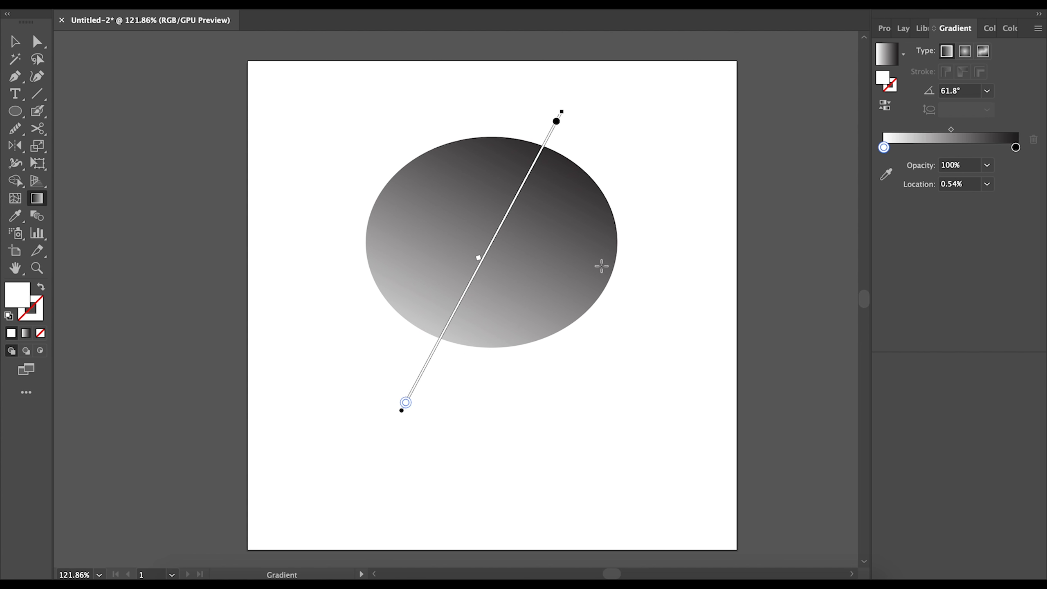
left_click_drag(642, 246, 331, 237)
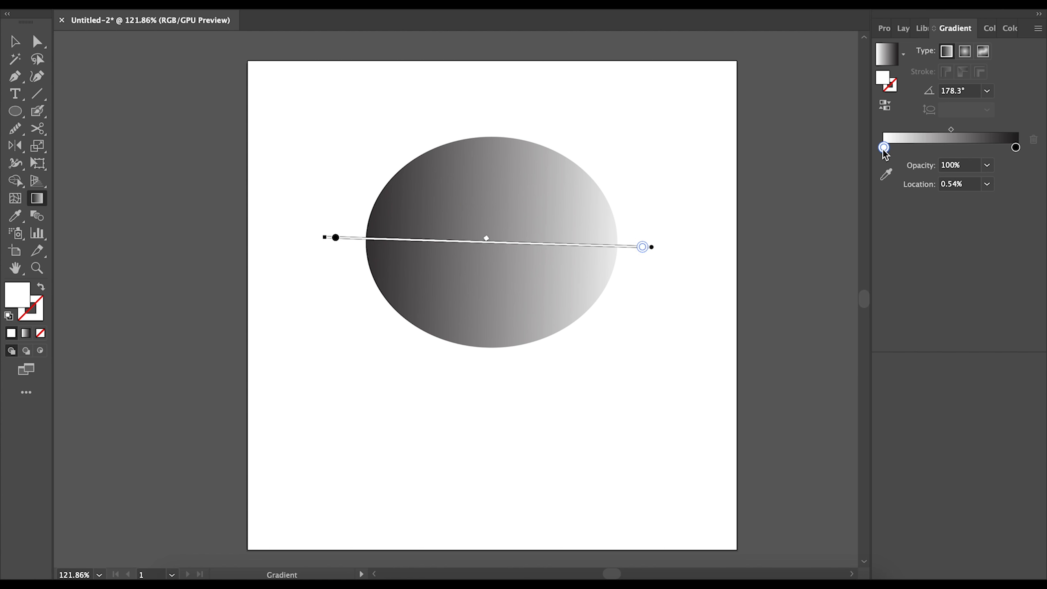
- Change the light gradient stop to green
double_click(883, 148)
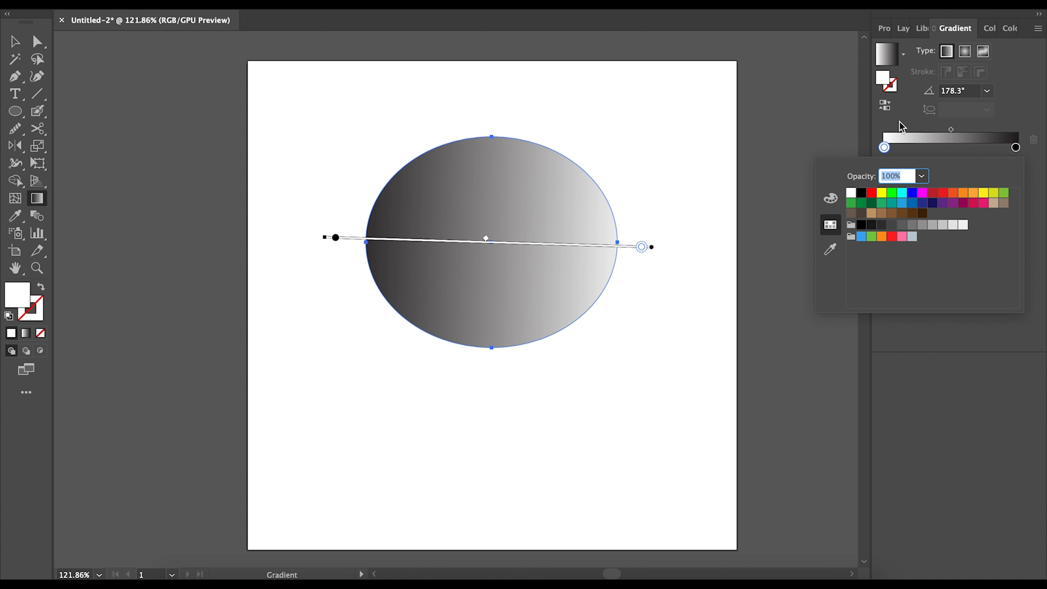
left_click(892, 193)
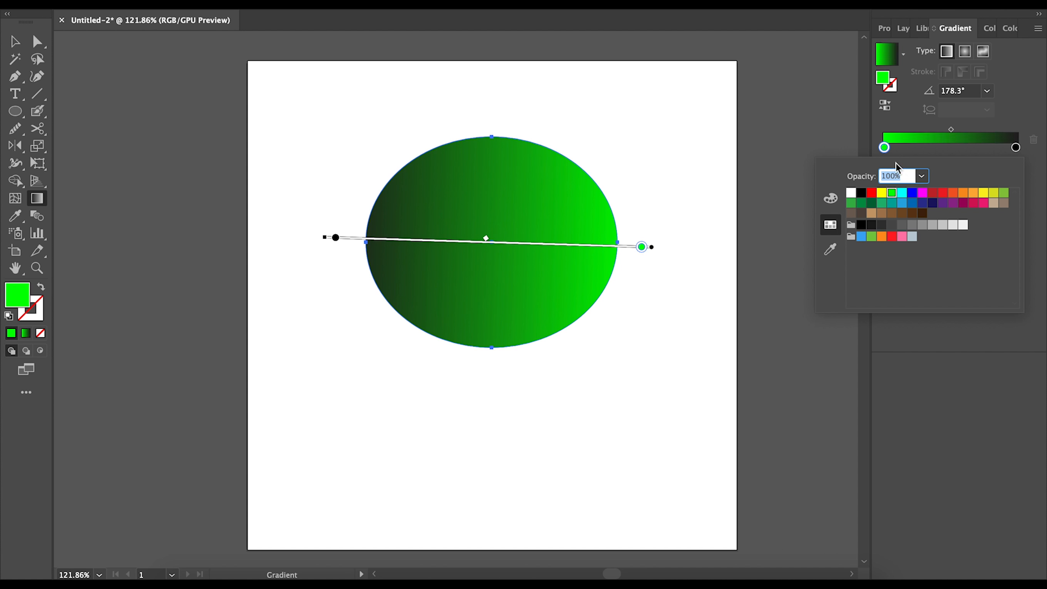
left_click(903, 123)
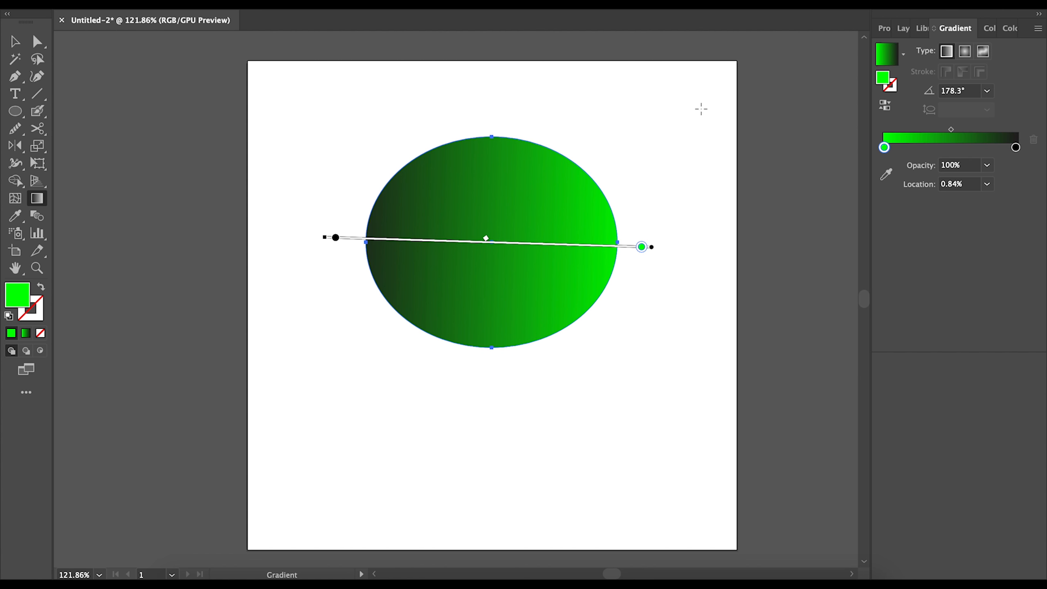
- Set the gradient's start stop to a soft light blue in the Color Picker
double_click(14, 296)
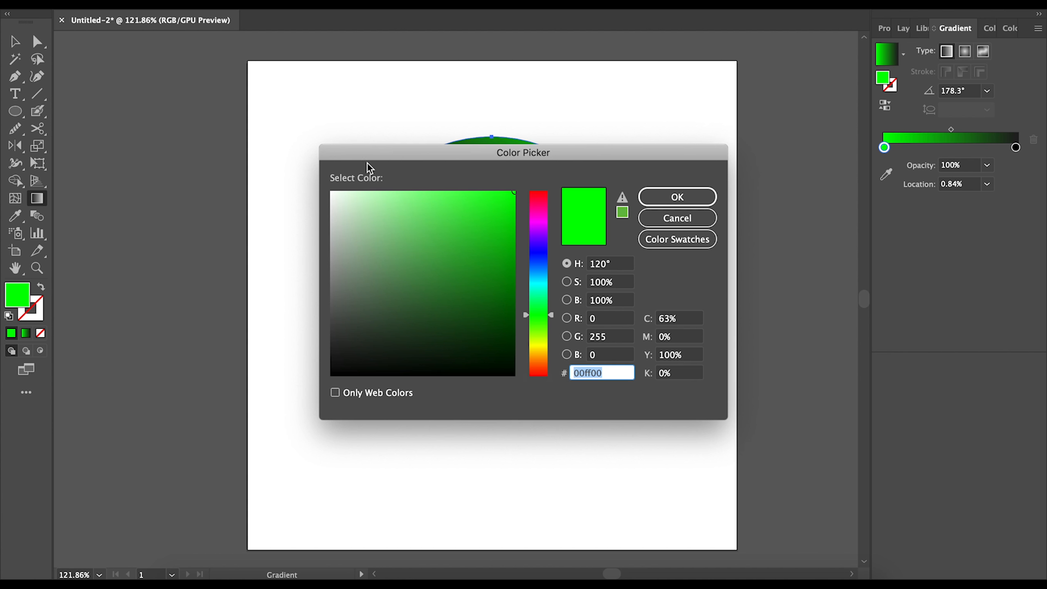
mouse_move(479, 292)
left_mouse_down()
mouse_move(472, 220)
mouse_move(484, 213)
left_mouse_up()
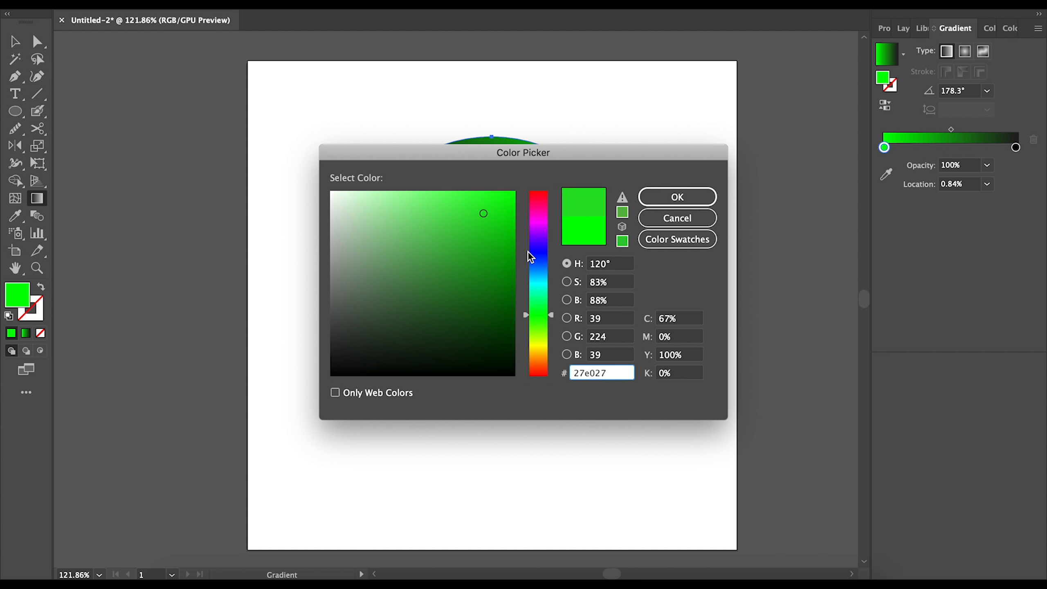
mouse_move(531, 257)
left_mouse_down()
mouse_move(530, 228)
mouse_move(537, 264)
mouse_move(535, 208)
mouse_move(545, 266)
left_mouse_up()
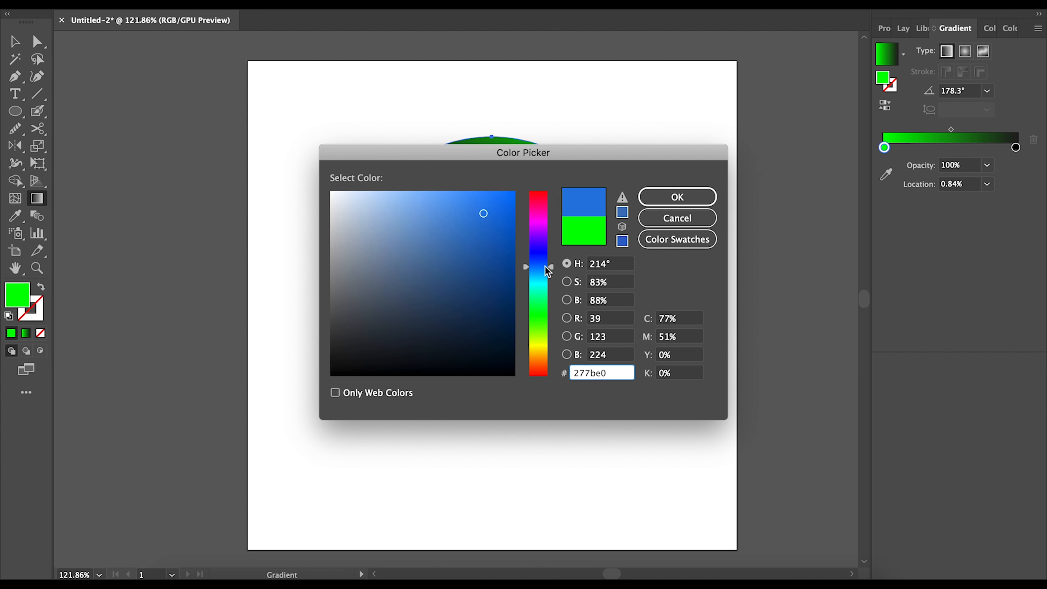
left_click_drag(443, 197, 437, 210)
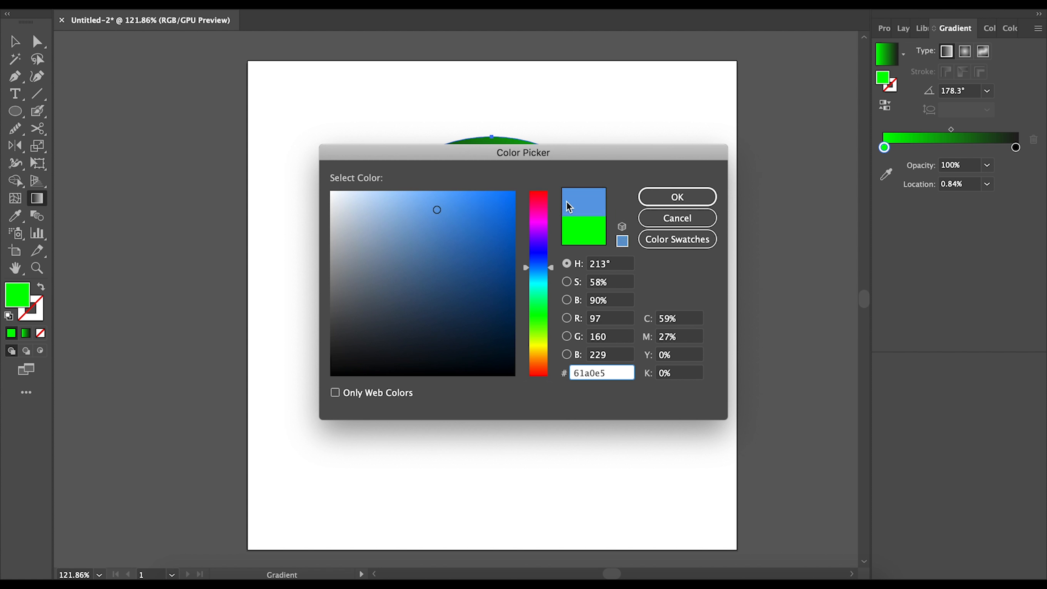
left_click(676, 197)
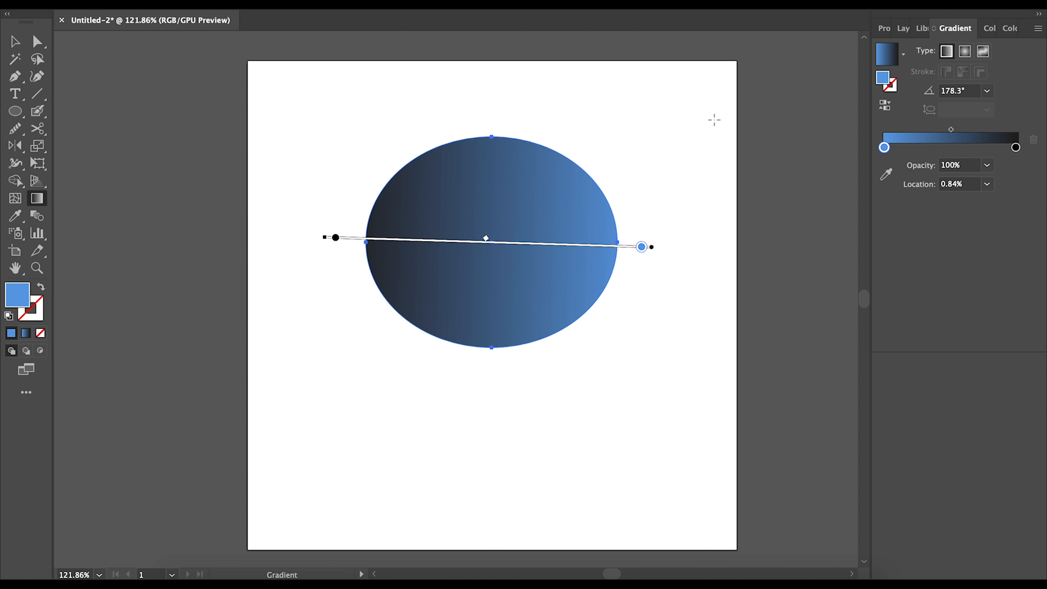
- Recolour the black end stop to light grey in the Color Picker
left_click(1016, 147)
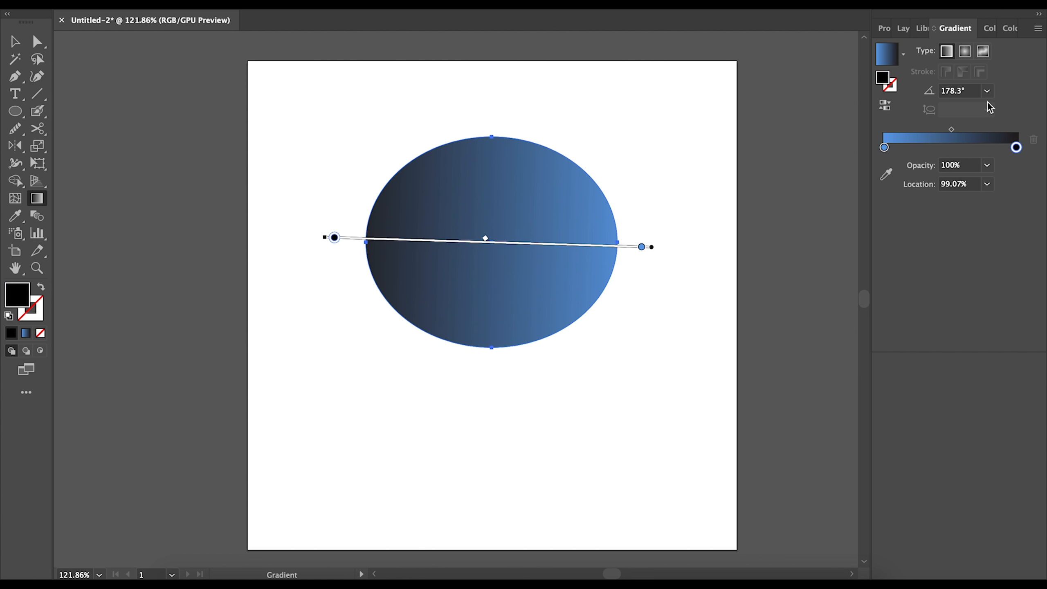
double_click(886, 79)
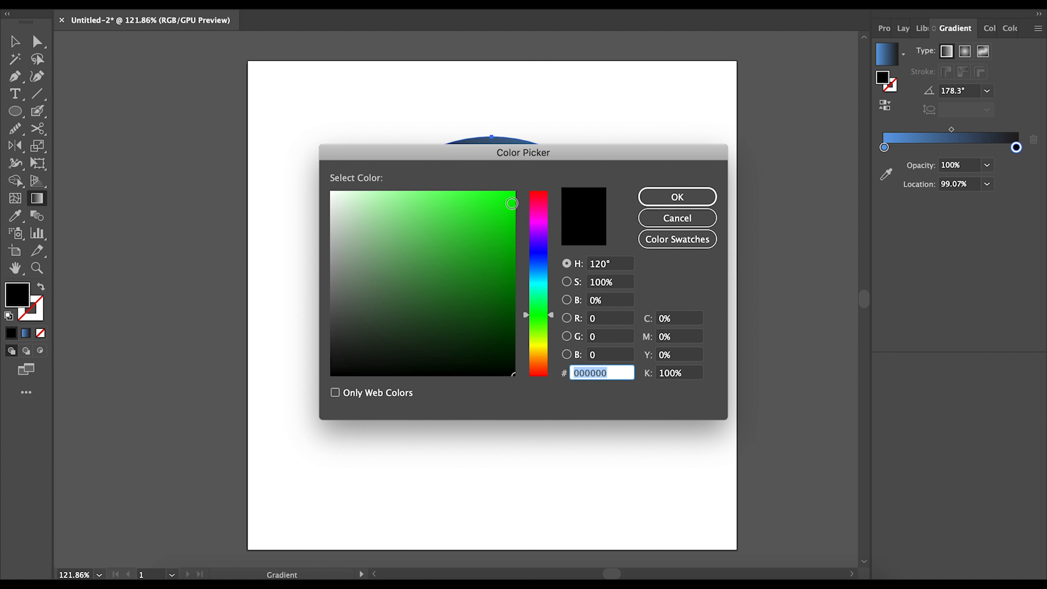
left_click_drag(544, 312, 551, 212)
left_click_drag(434, 206, 415, 193)
left_click(678, 199)
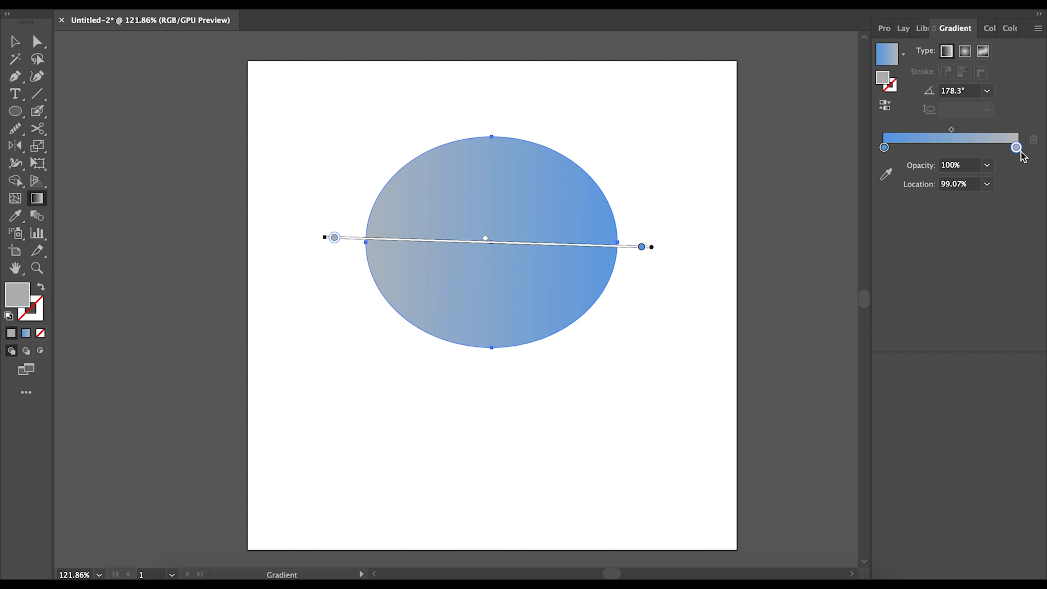
- Slide the grey stop inward to 68.13% so grey covers more of the left
double_click(16, 296)
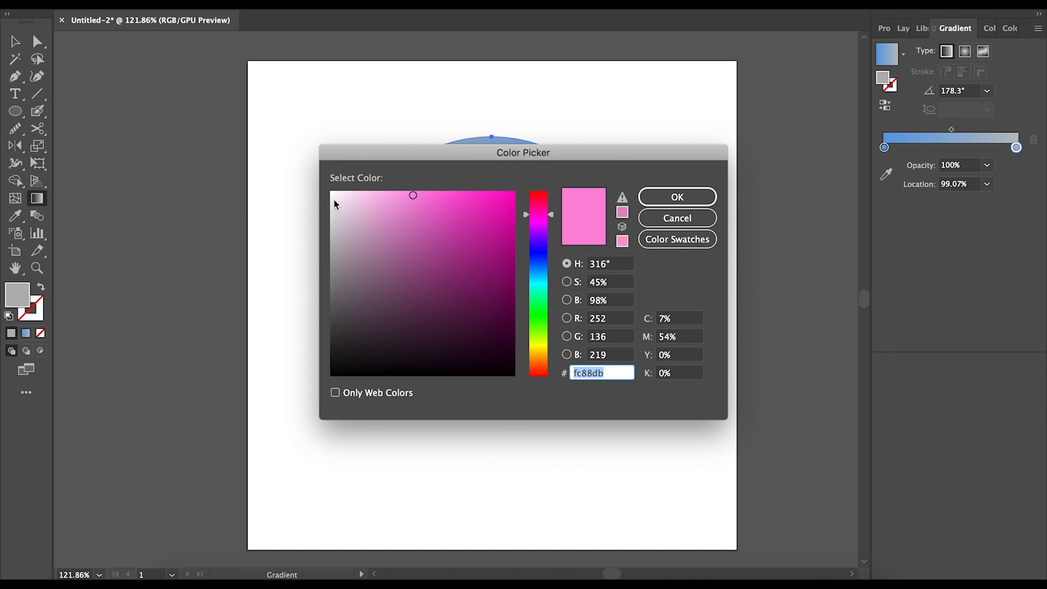
left_click(676, 198)
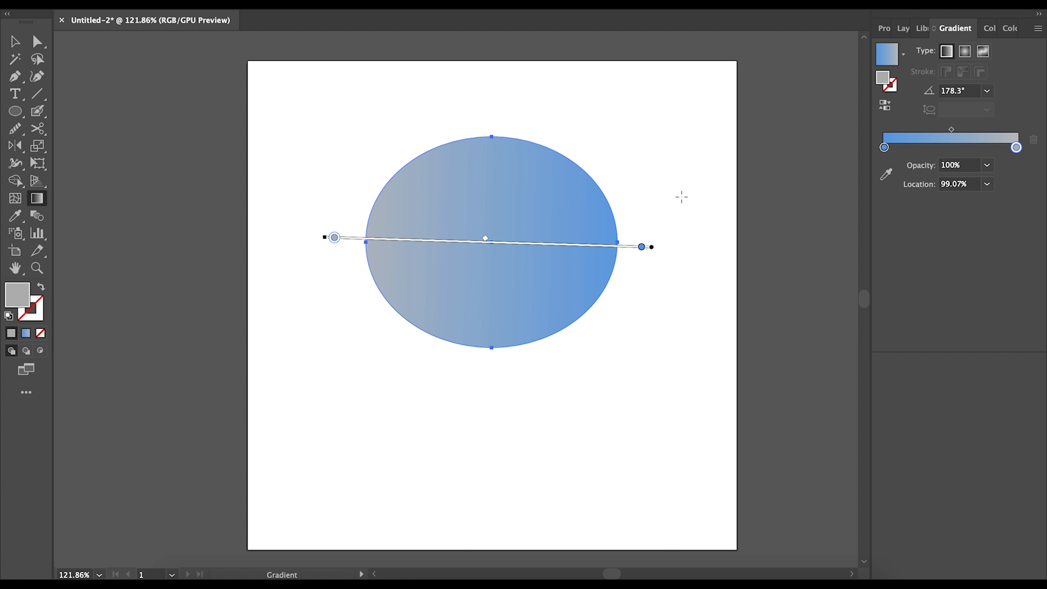
left_click_drag(334, 237, 431, 241)
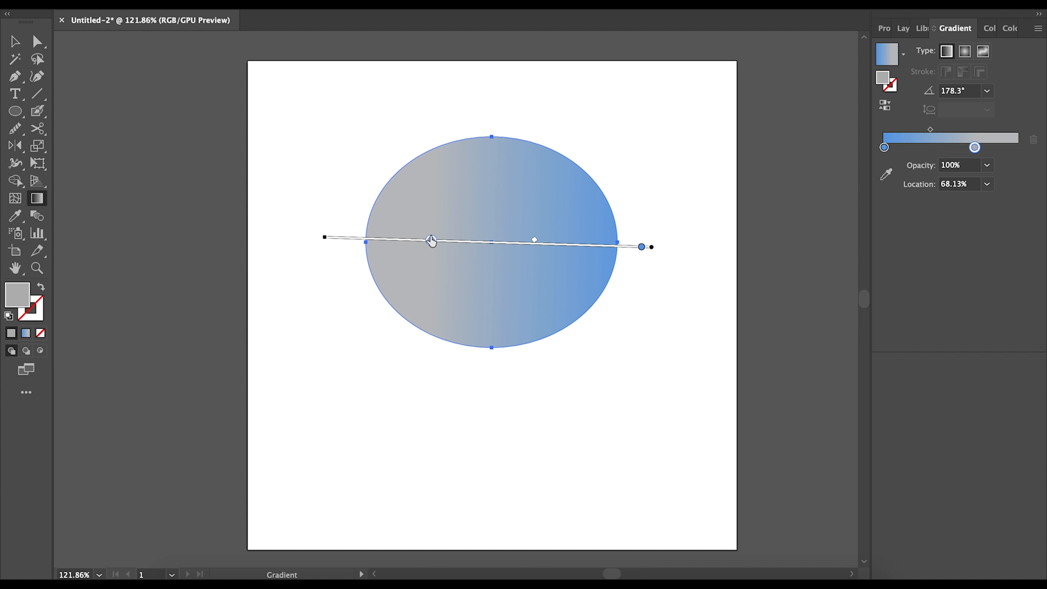
- Change the gradient's grey stop to the RGB Magenta swatch
double_click(887, 84)
left_click(690, 199)
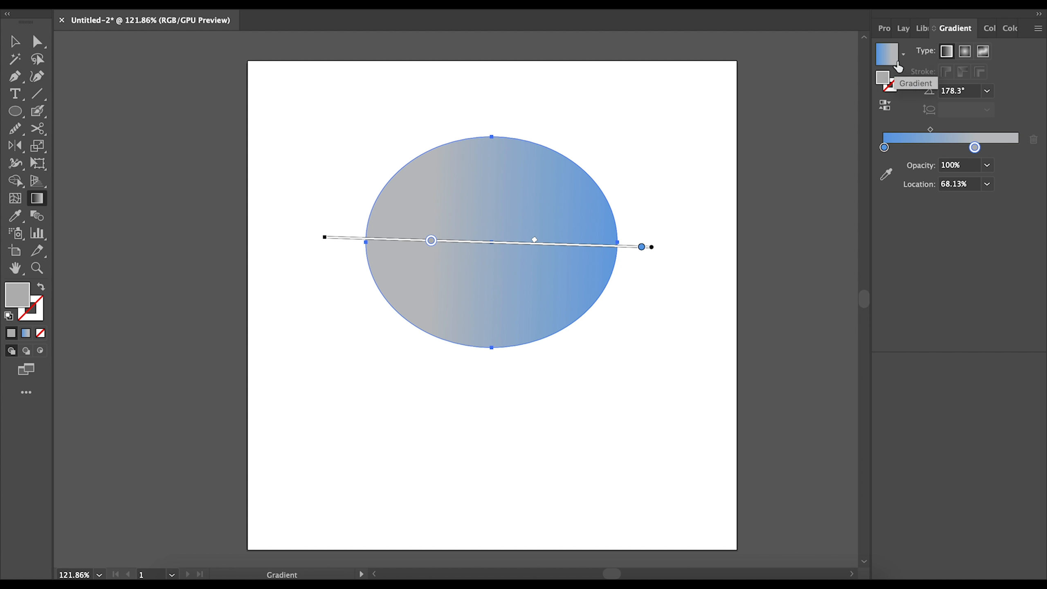
left_click_drag(891, 59, 883, 82)
double_click(18, 298)
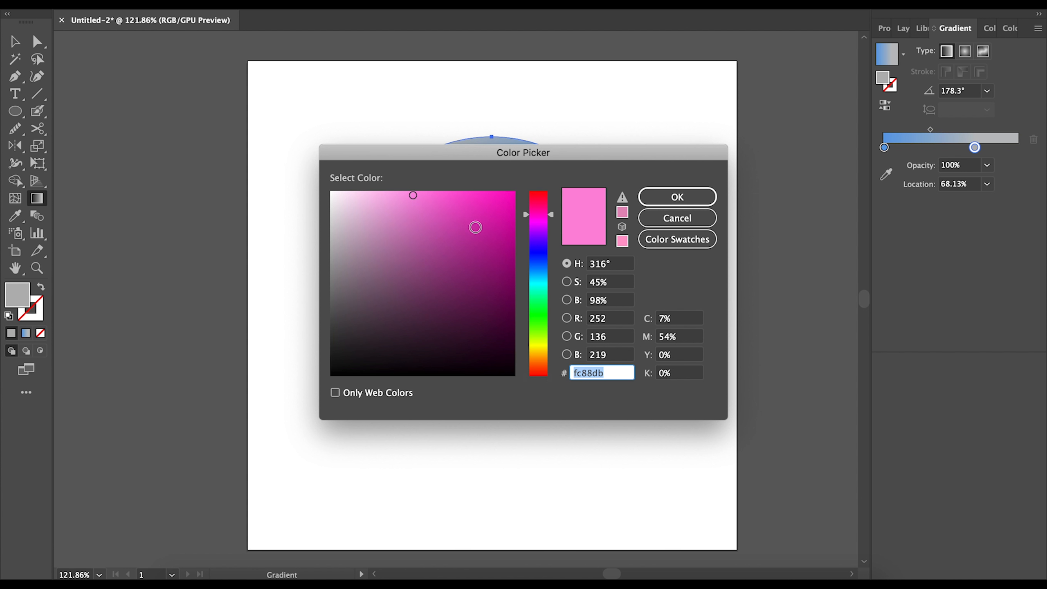
left_click(675, 239)
left_click(344, 316)
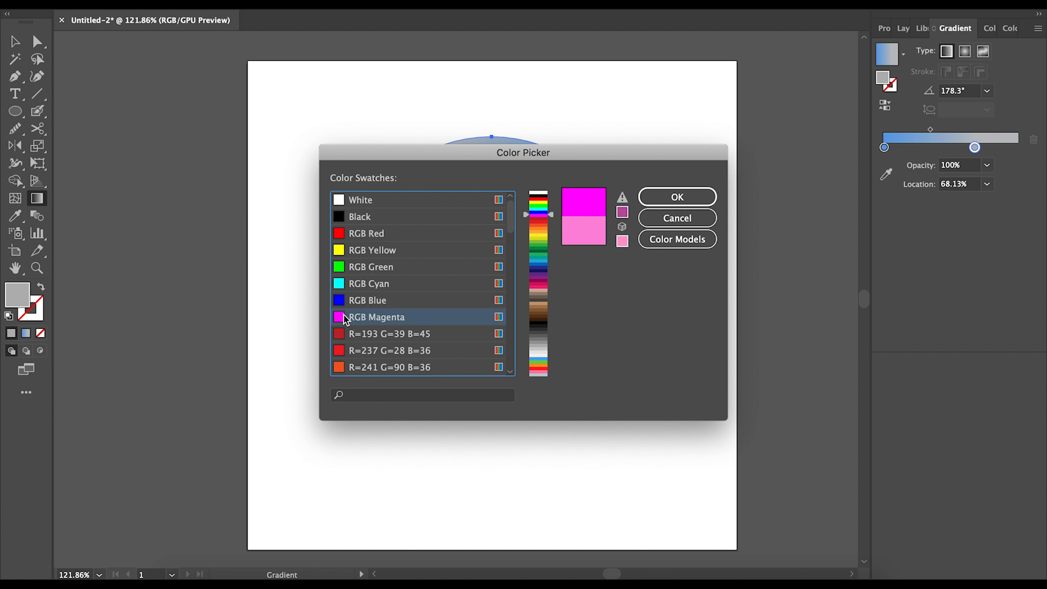
left_click(701, 202)
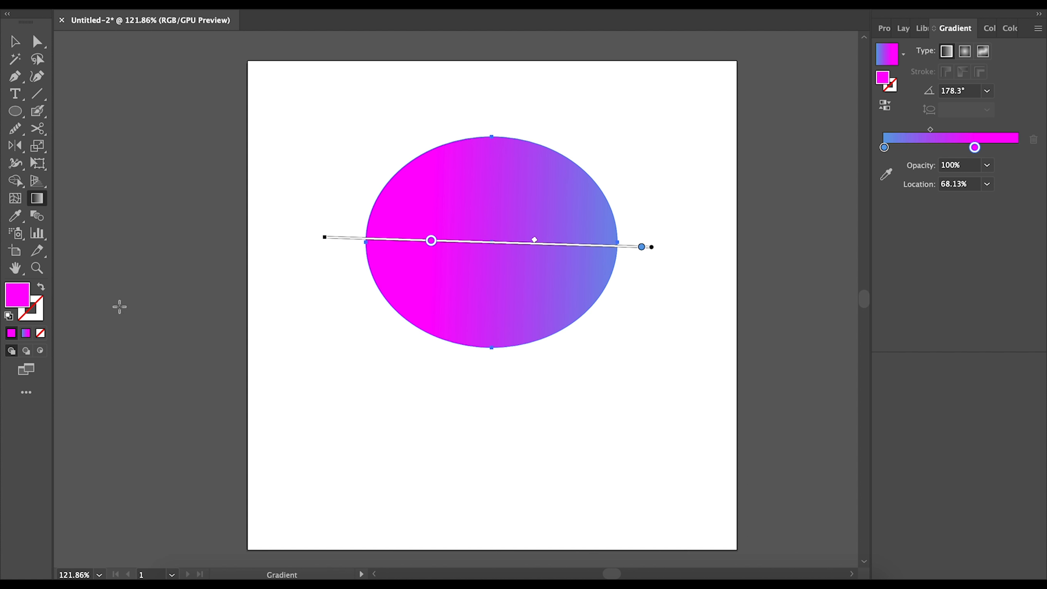
- Lighten the magenta stop to a soft pink and redraw the gradient diagonally at 129.2°
double_click(10, 300)
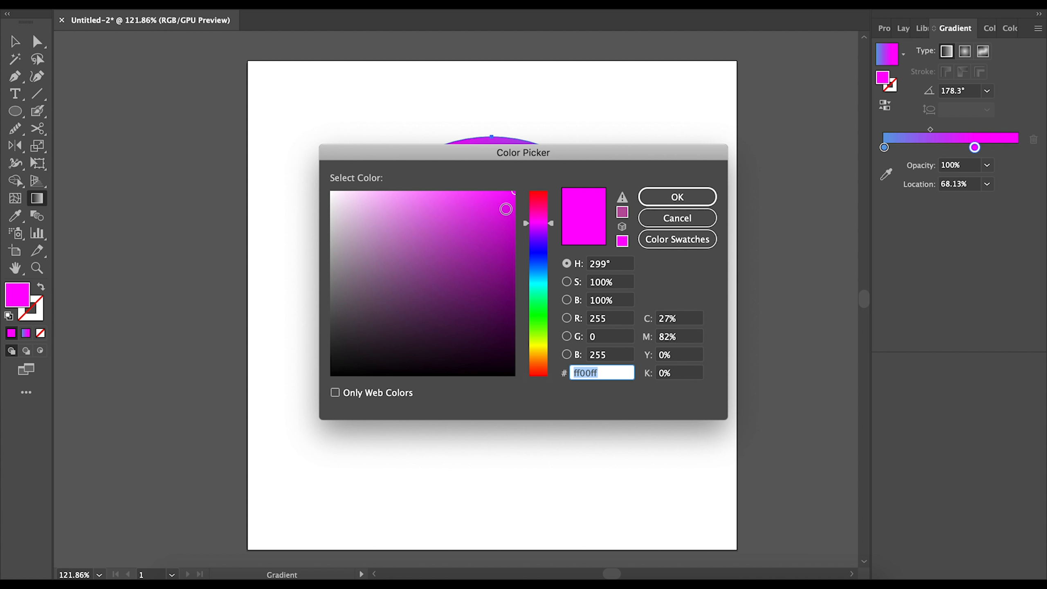
mouse_move(554, 224)
left_mouse_down()
mouse_move(549, 234)
mouse_move(546, 220)
left_mouse_up()
mouse_move(487, 193)
left_mouse_down()
mouse_move(395, 184)
mouse_move(405, 197)
left_mouse_up()
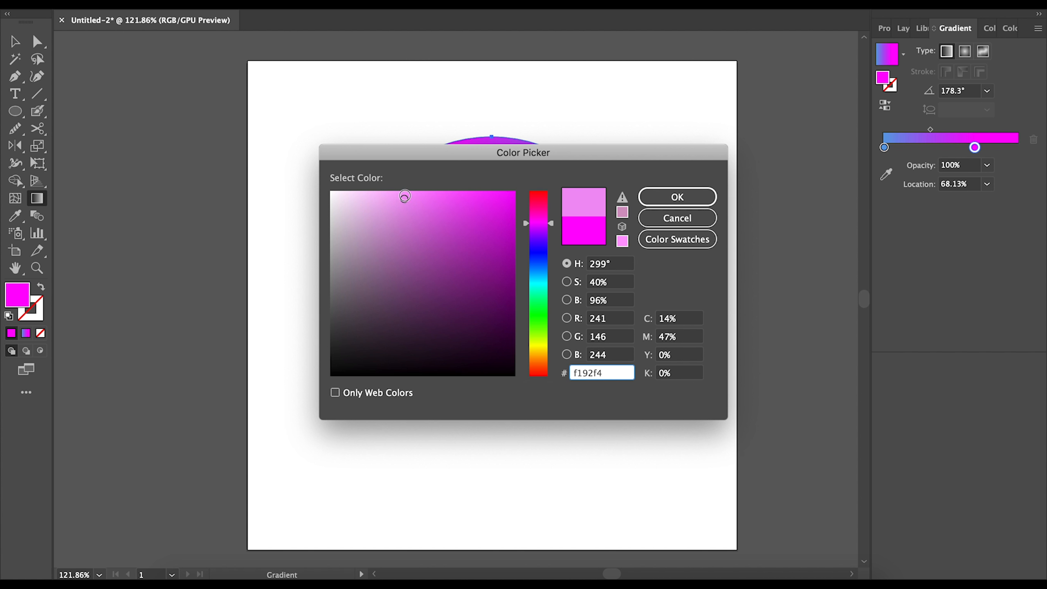
left_click_drag(553, 228, 552, 217)
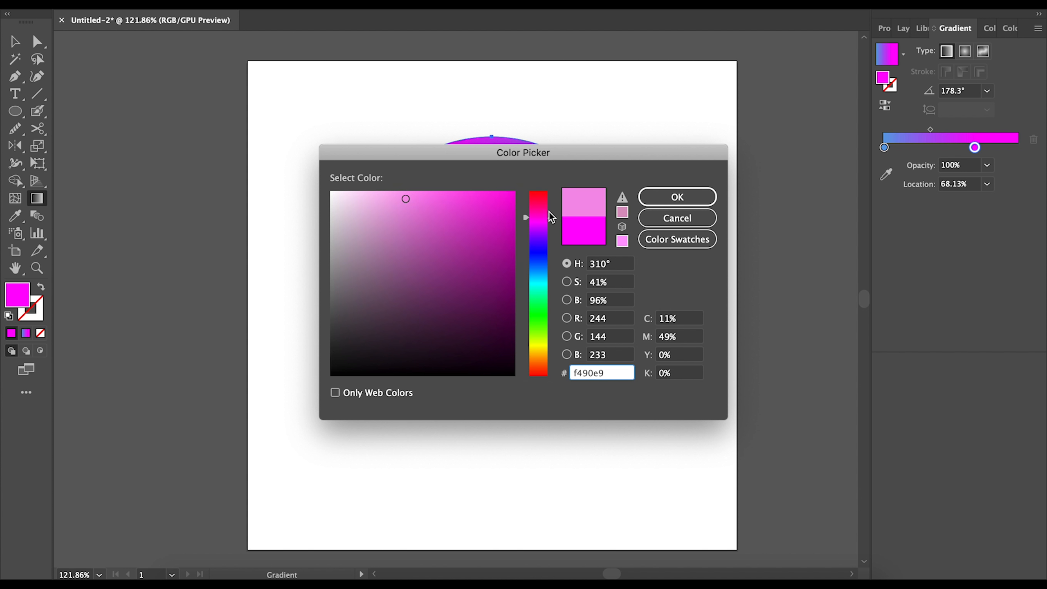
left_click(673, 198)
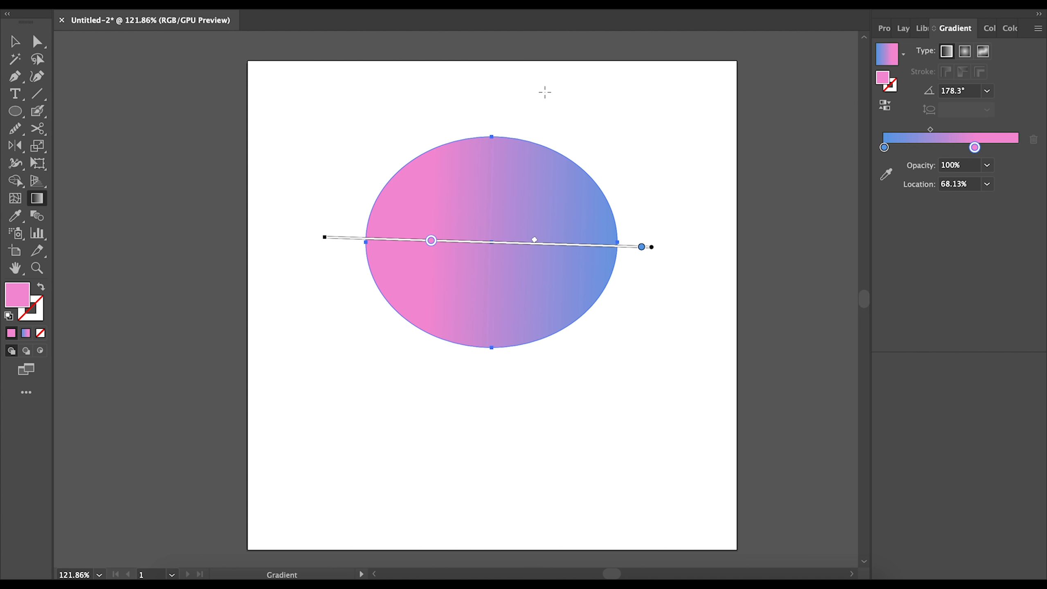
left_click_drag(408, 117, 547, 326)
- Redraw the gradient up to the right across the ellipse and make it Radial, blue centre
left_click_drag(592, 394, 390, 118)
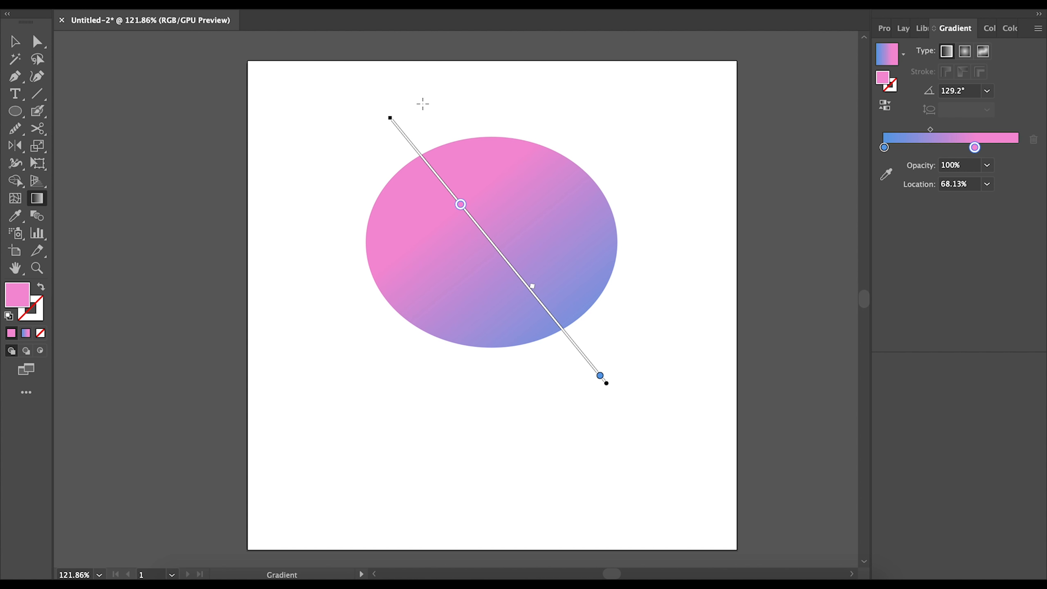
left_click_drag(399, 370, 587, 150)
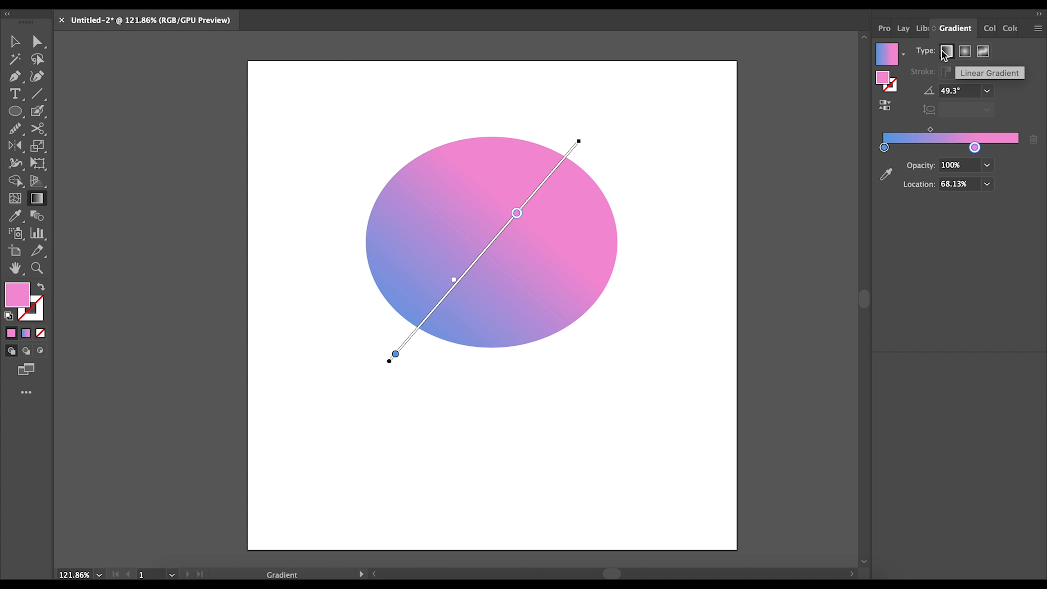
left_click(964, 52)
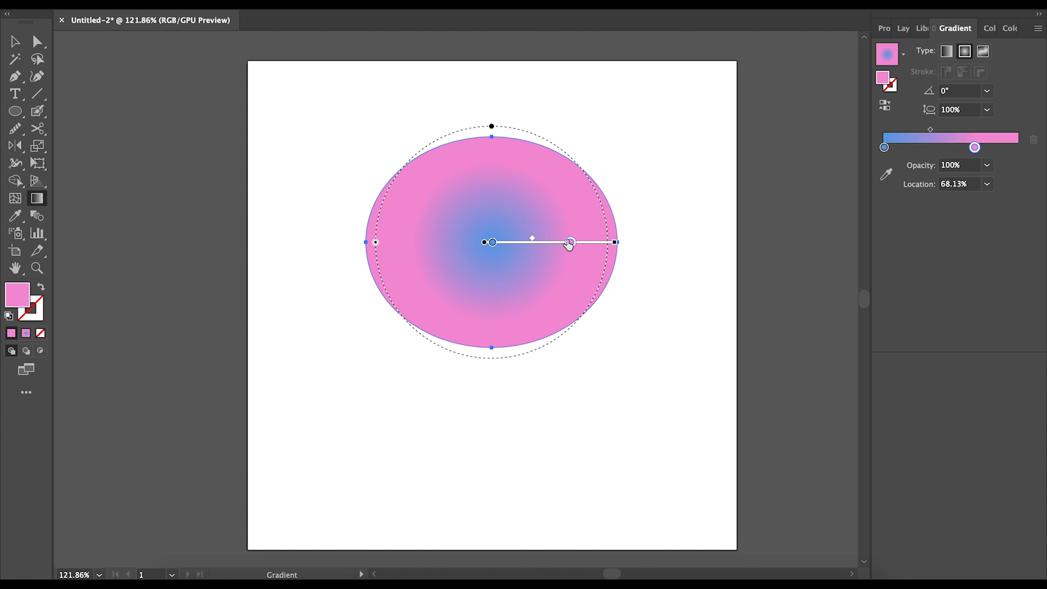
- Reposition the radial gradient stops, leaving the pink stop at 64.71% location
left_click_drag(573, 230, 611, 231)
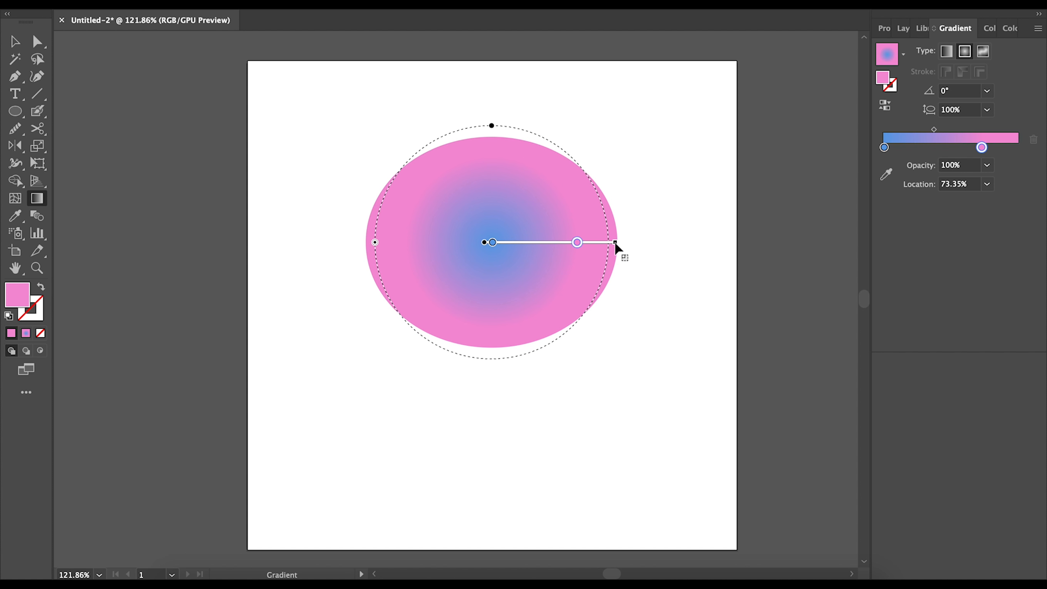
mouse_move(494, 242)
left_mouse_down()
mouse_move(615, 260)
mouse_move(572, 248)
mouse_move(502, 255)
mouse_move(603, 261)
mouse_move(510, 250)
mouse_move(524, 247)
left_mouse_up()
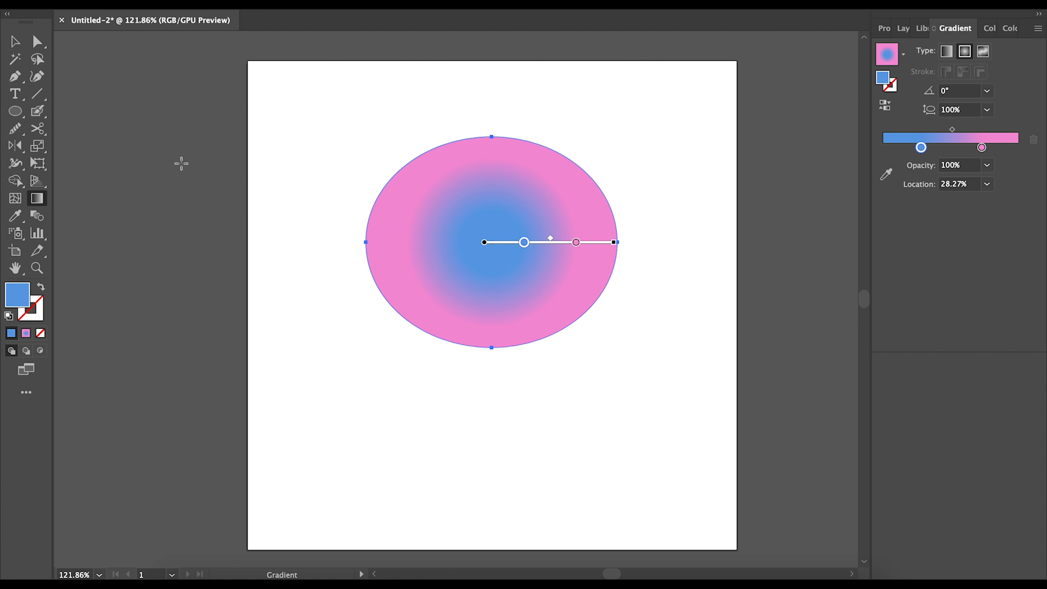
mouse_move(577, 243)
left_mouse_down()
mouse_move(599, 243)
mouse_move(566, 243)
left_mouse_up()
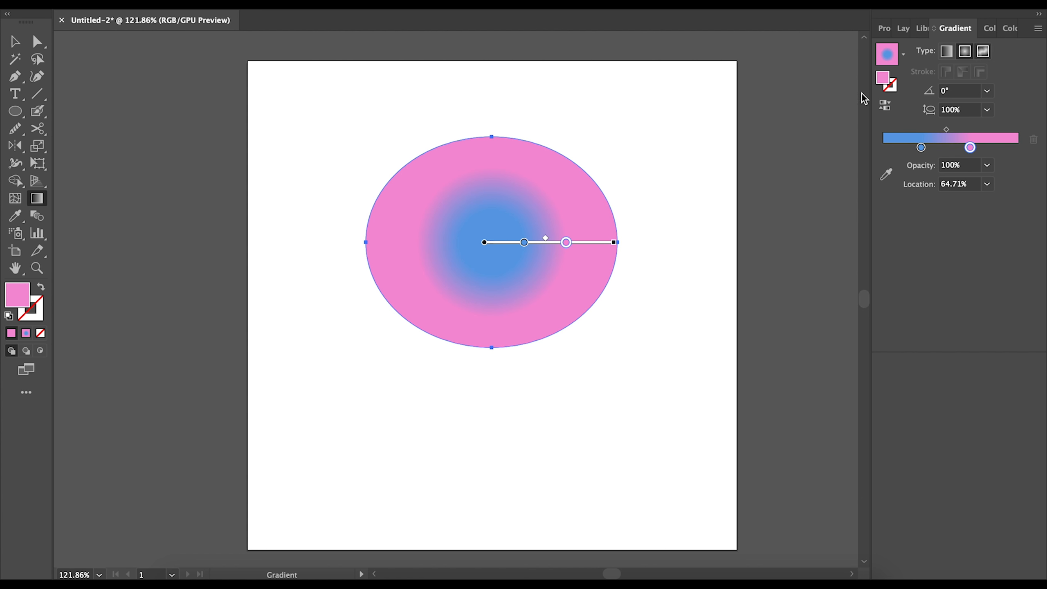
- Switch the ellipse to a freeform gradient and move its dark and white points
left_click(985, 53)
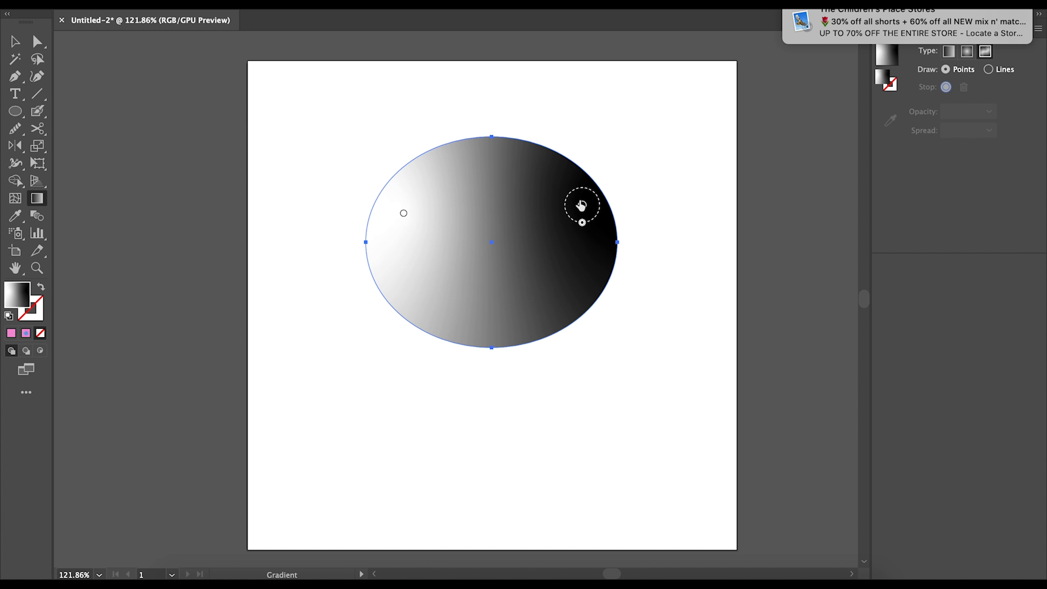
left_click_drag(582, 205, 573, 281)
left_click_drag(404, 214, 432, 183)
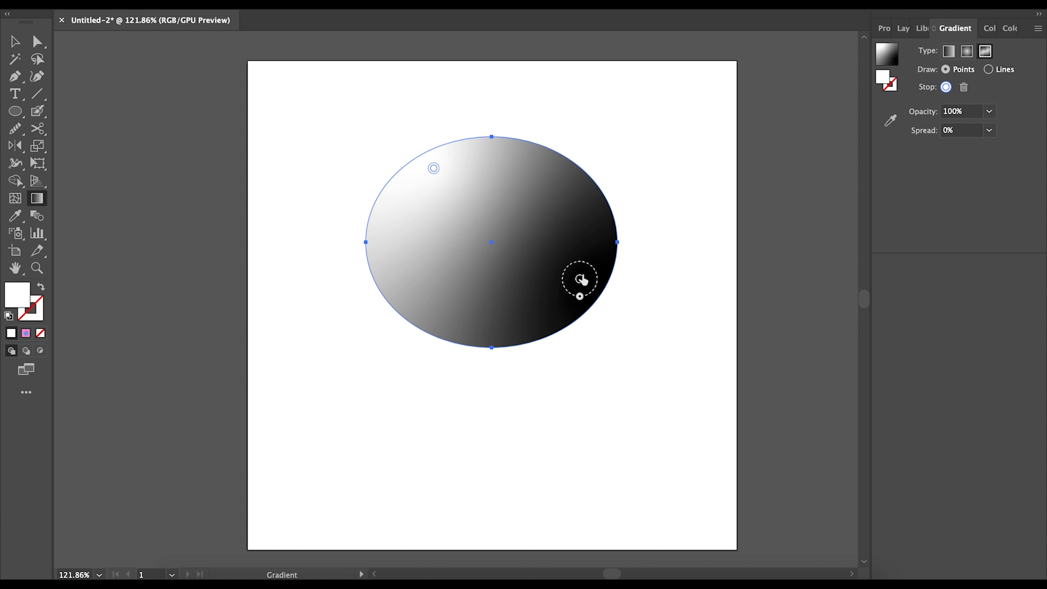
left_click_drag(580, 281, 568, 304)
left_click_drag(434, 167, 458, 211)
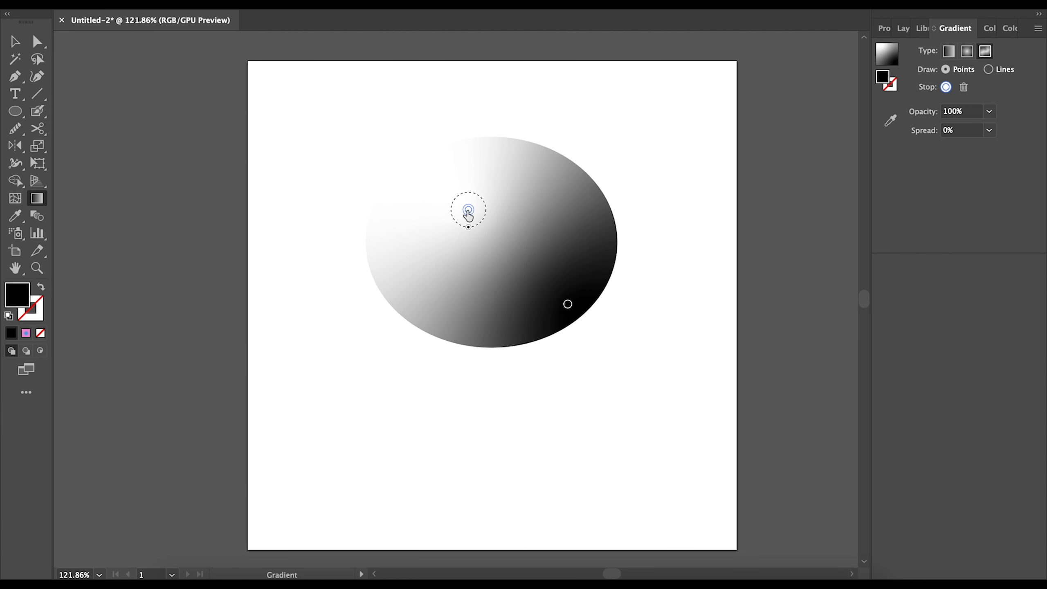
- Readjust the white and black points, then revert to a linear blue-to-pink gradient at 0°
left_click(465, 211)
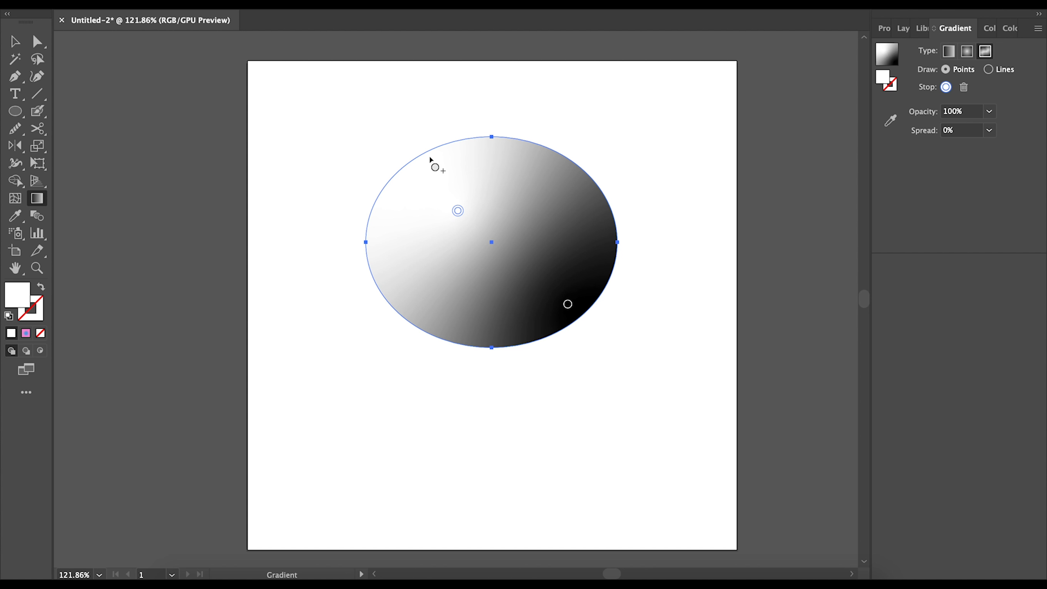
mouse_move(456, 214)
left_click_drag(458, 213, 425, 200)
mouse_move(566, 305)
left_click_drag(567, 306, 592, 269)
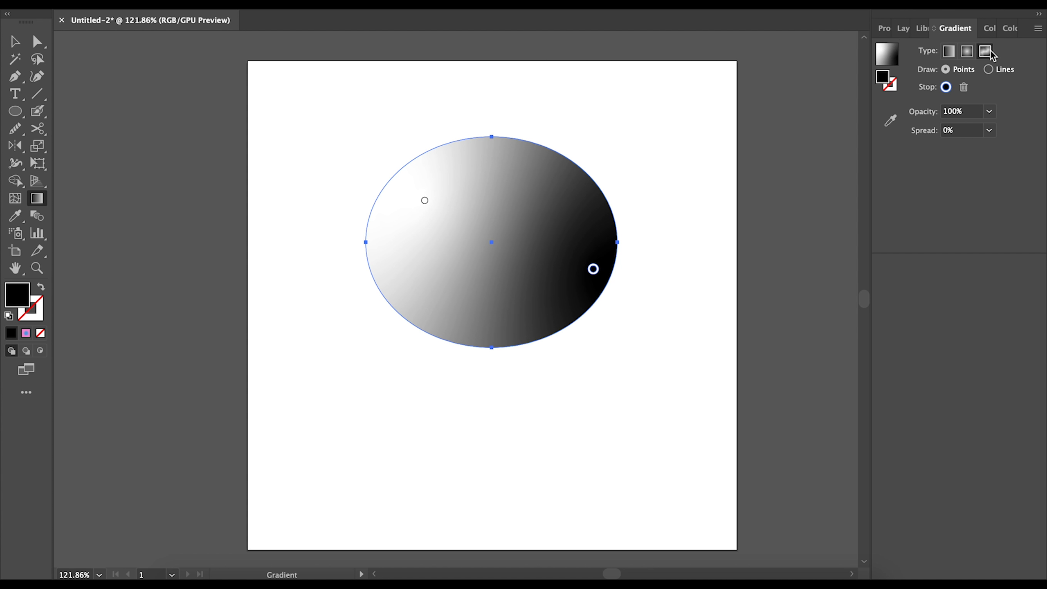
left_click(949, 51)
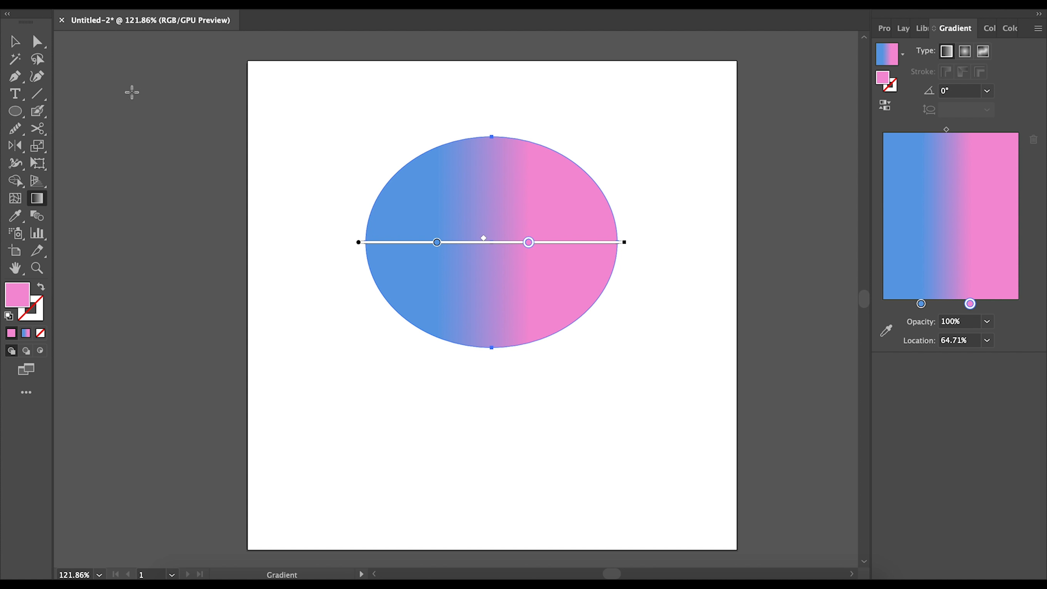
- Delete the gradient-filled ellipse and show the Layers panel with F7
left_click(14, 41)
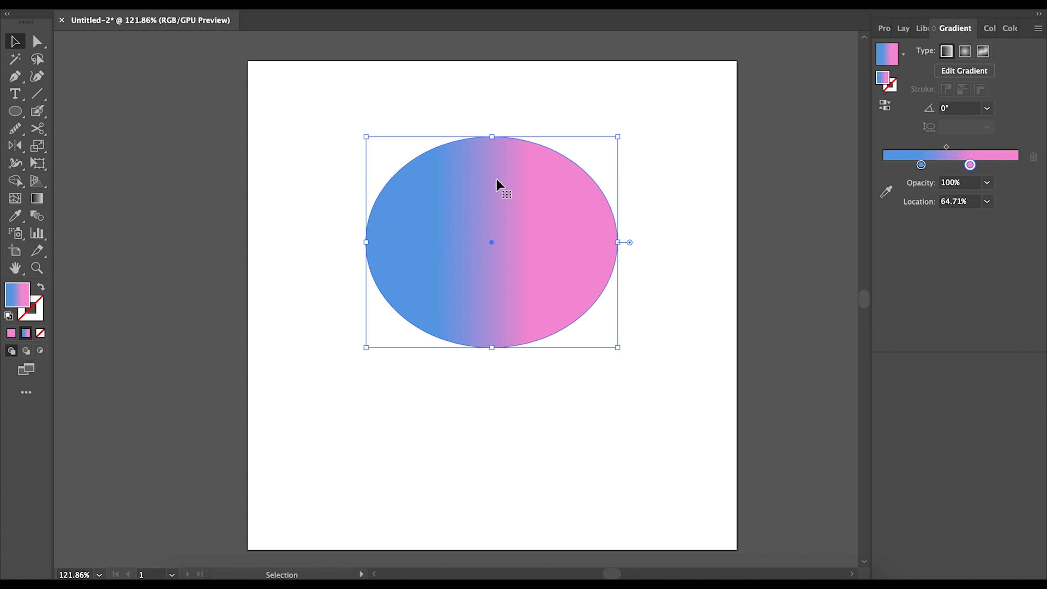
key("Delete")
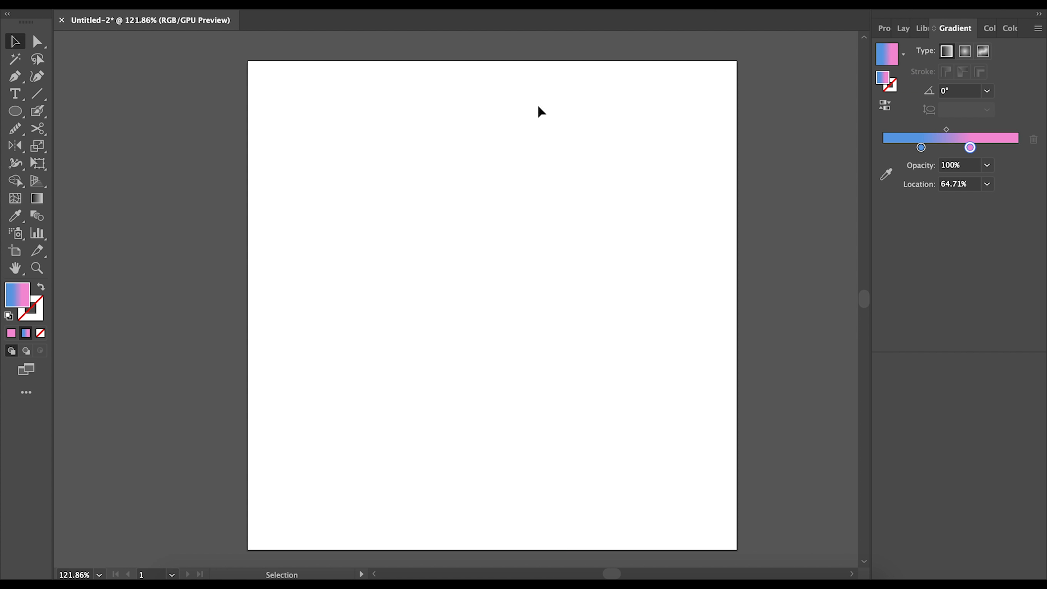
key("F7")
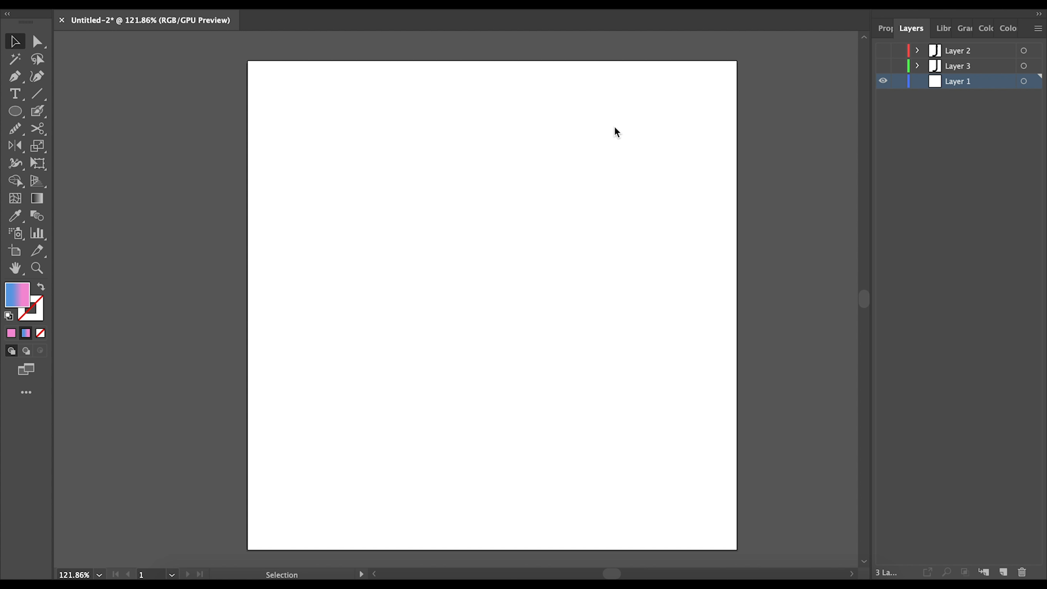
- Draw a pink circle at upper left and a deep purple circle in the lower middle
left_click(16, 112)
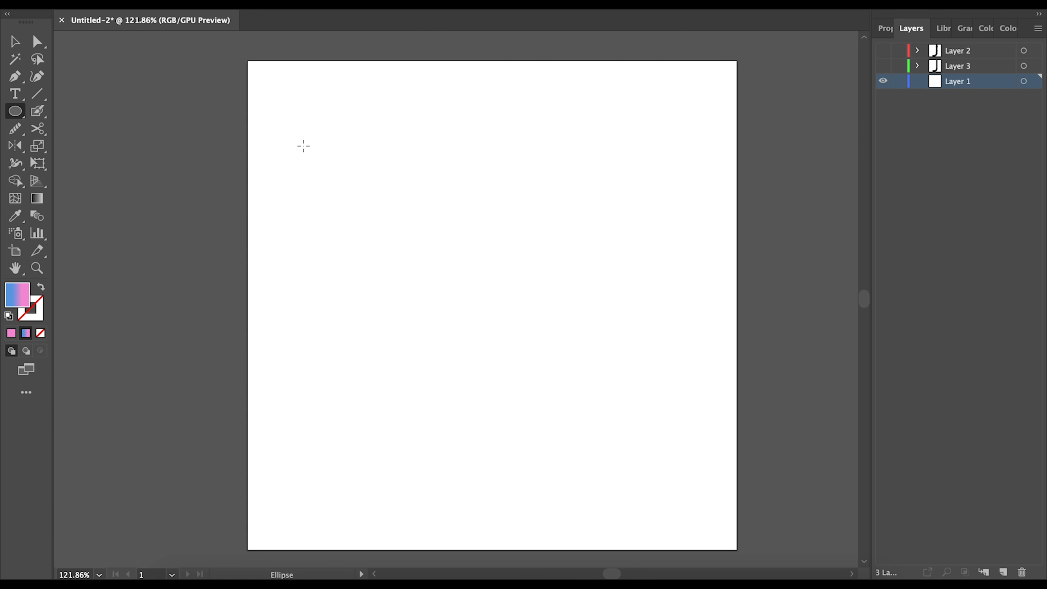
left_click_drag(274, 115, 379, 224)
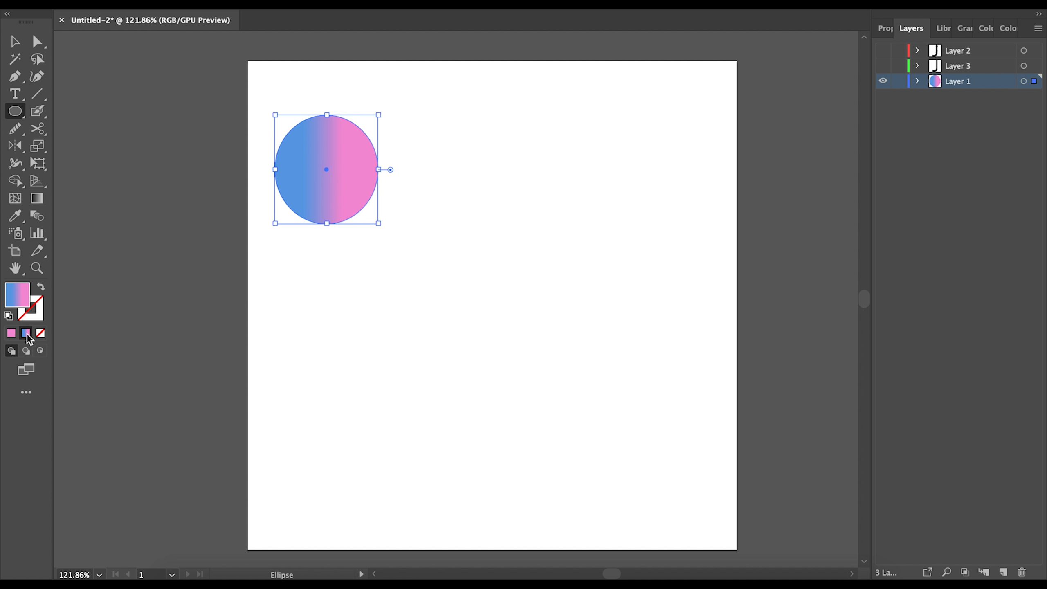
left_click(11, 334)
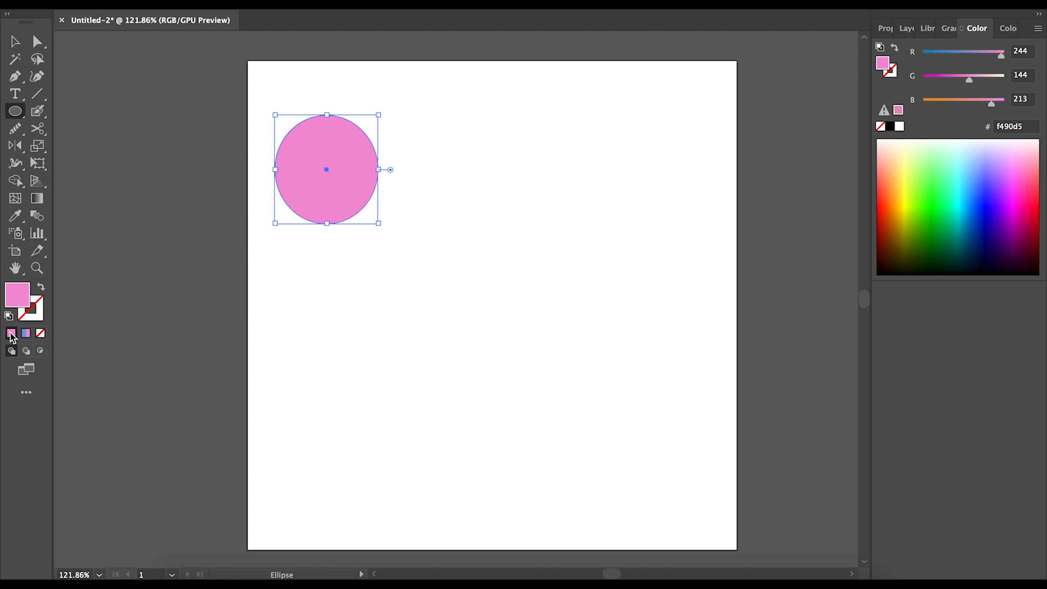
left_click_drag(403, 274, 521, 394)
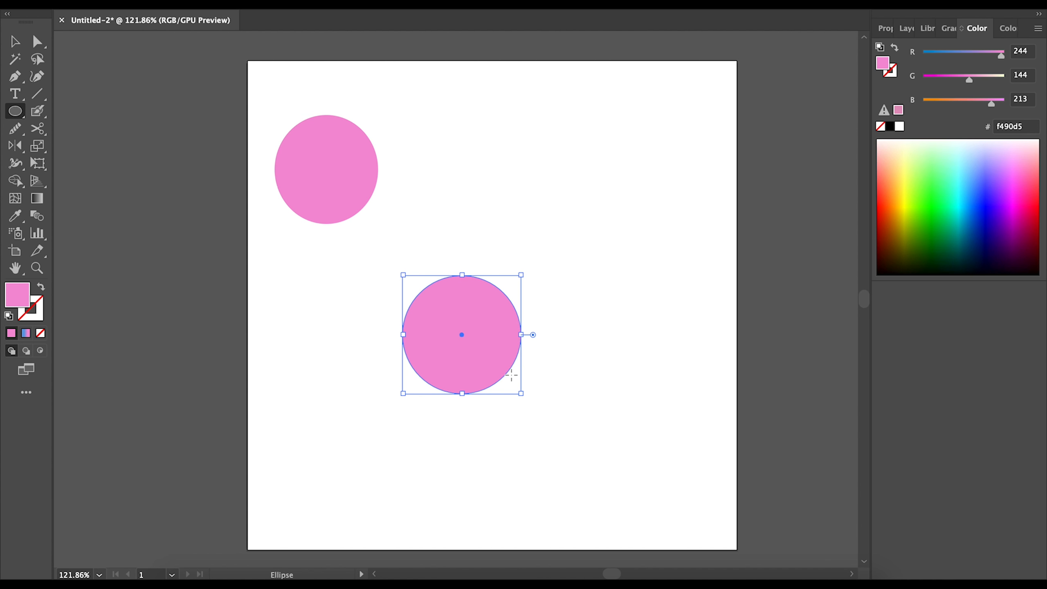
double_click(17, 299)
left_click(492, 253)
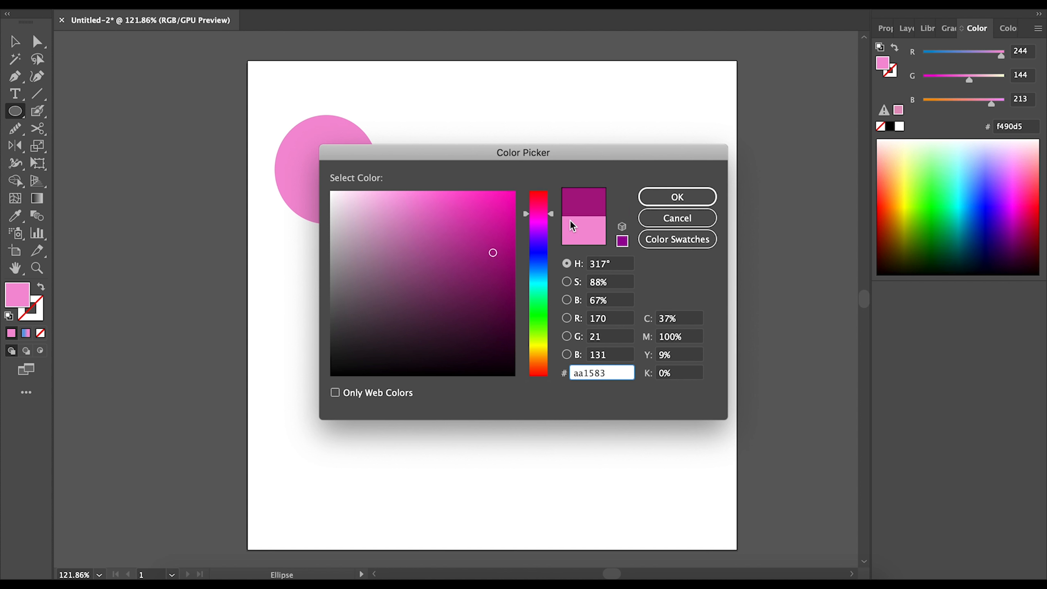
left_click(677, 197)
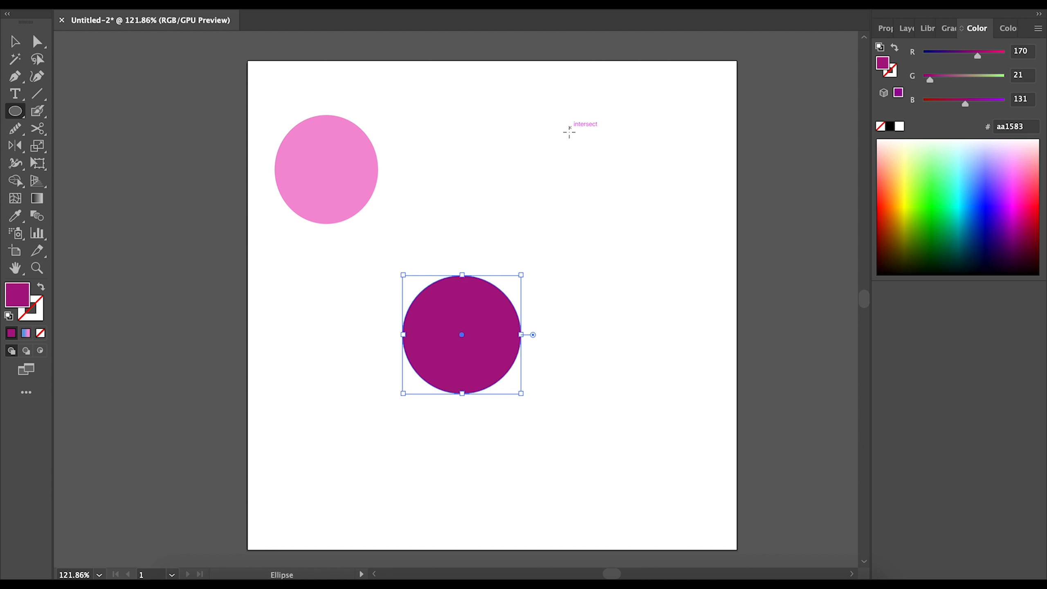
- Draw a cyan circle at upper right and a black circle at top centre
left_click_drag(571, 128, 671, 227)
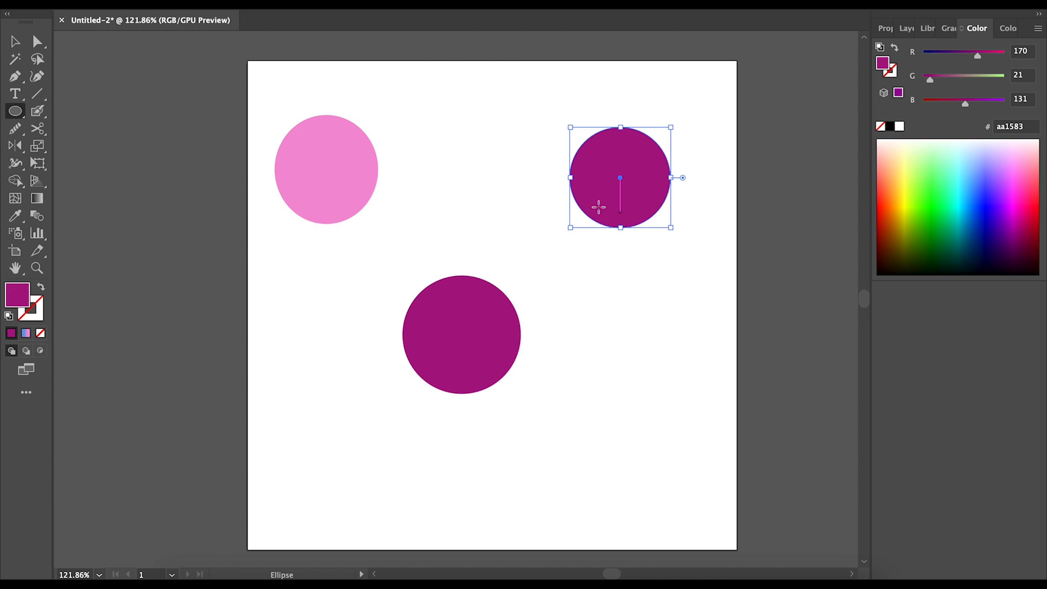
double_click(19, 299)
left_click(538, 278)
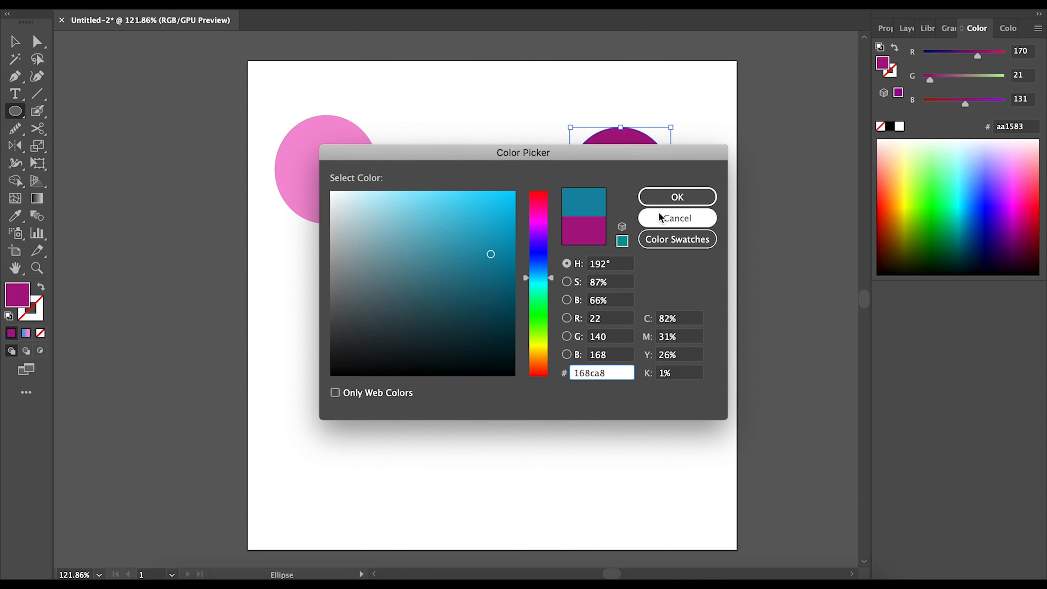
left_click(456, 213)
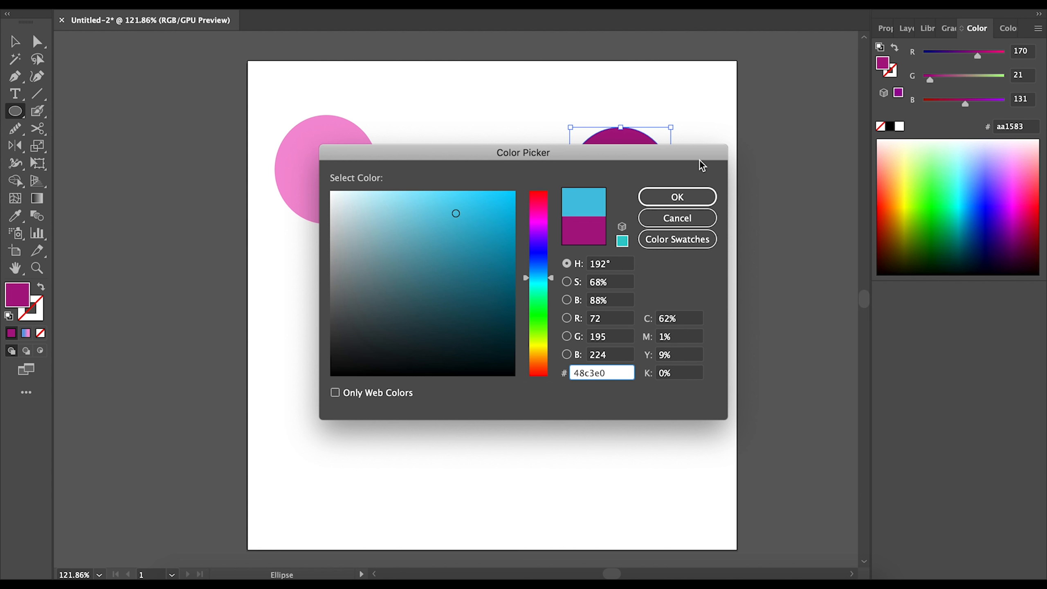
left_click(672, 200)
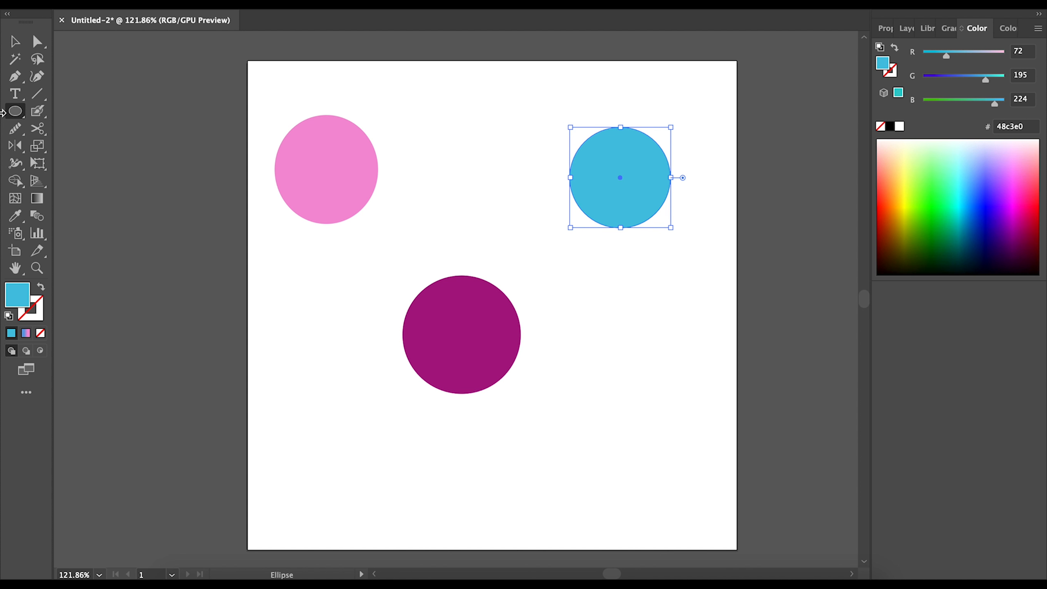
left_click_drag(441, 100, 536, 195)
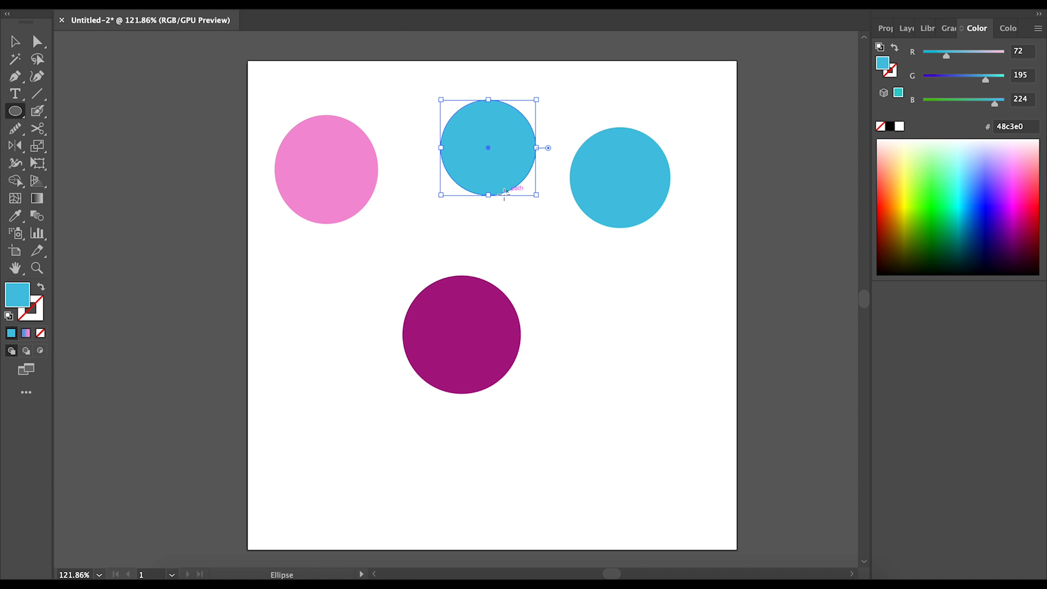
double_click(11, 302)
left_click_drag(436, 280, 328, 387)
left_click(676, 197)
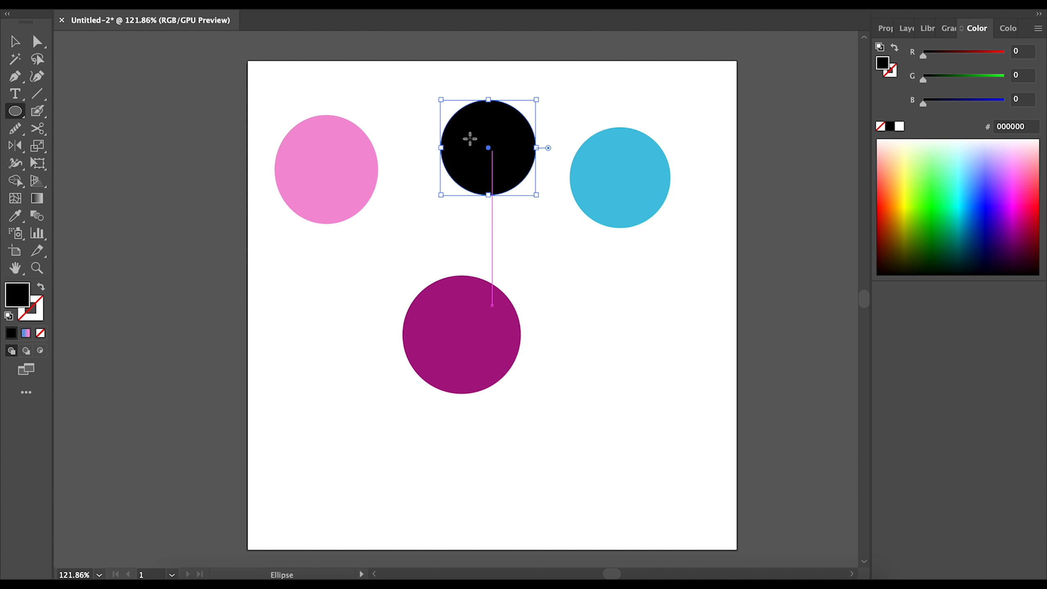
- Nudge the black circle upward, check the pink fill (f490d5), and reselect the black circle
left_click(17, 43)
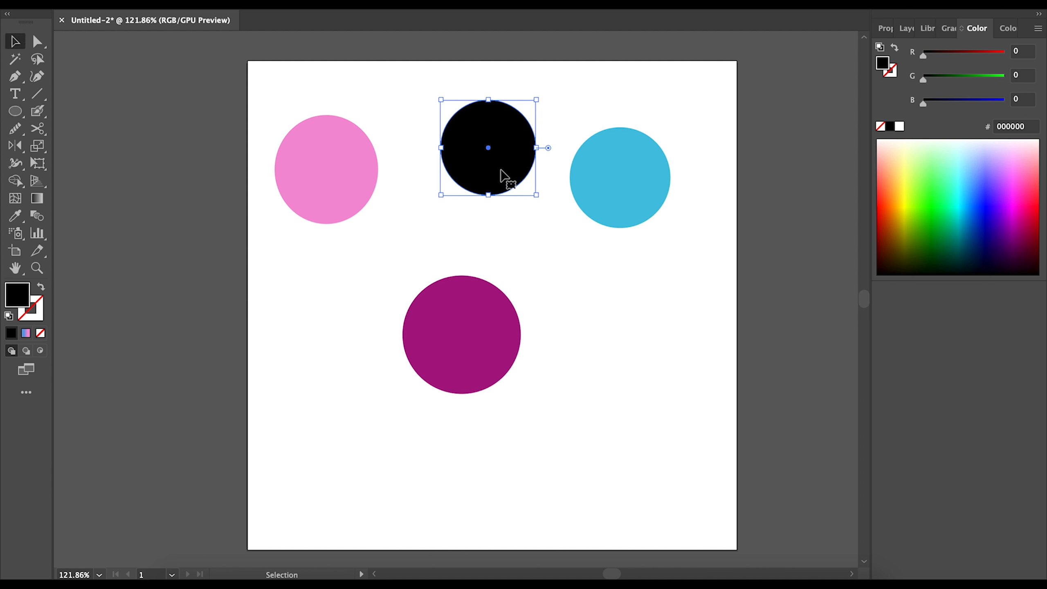
left_click_drag(503, 175, 493, 150)
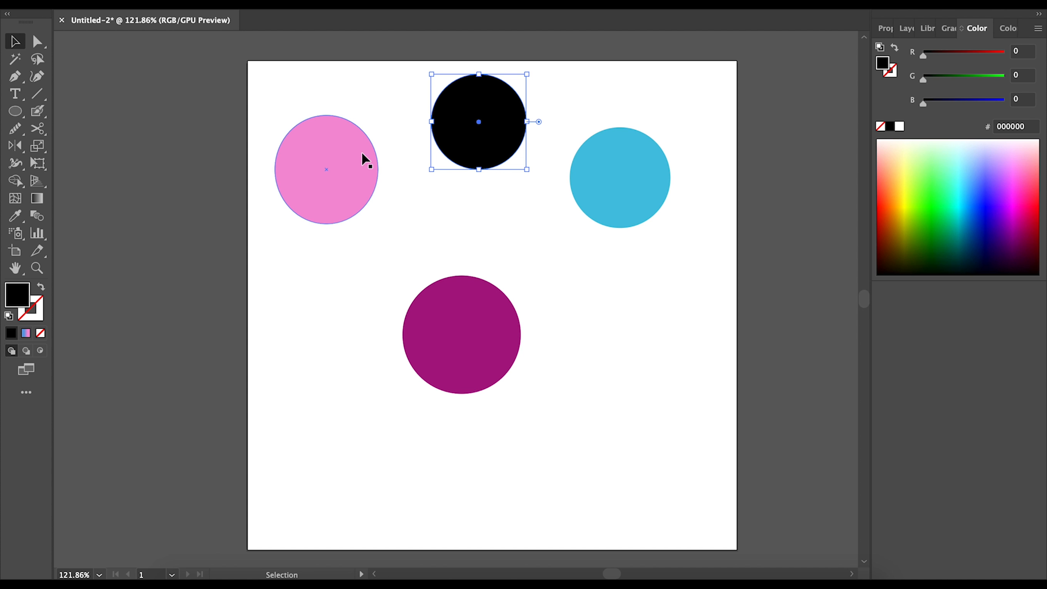
left_click(339, 198)
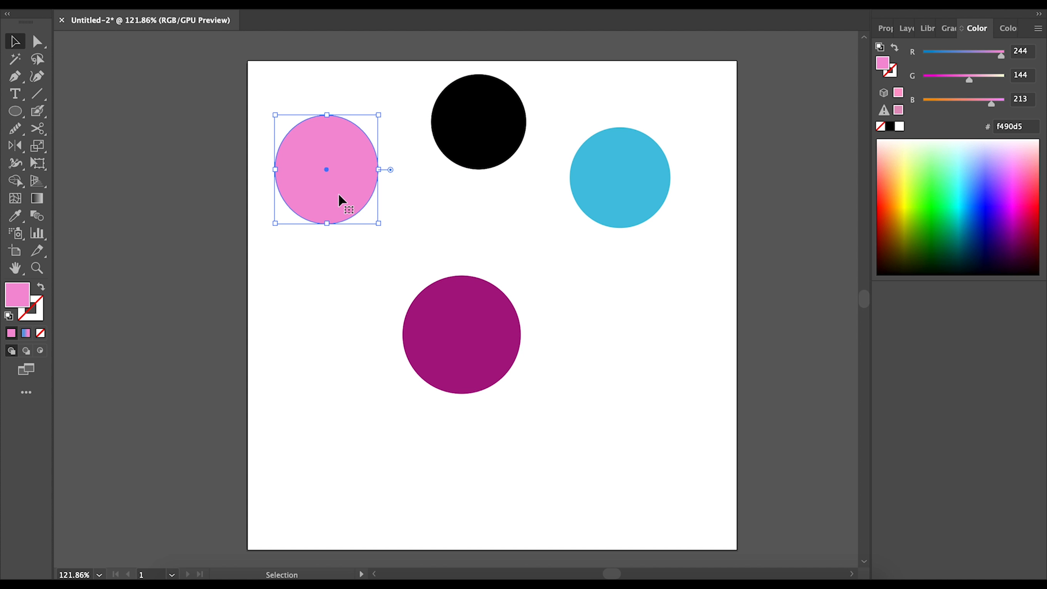
double_click(16, 294)
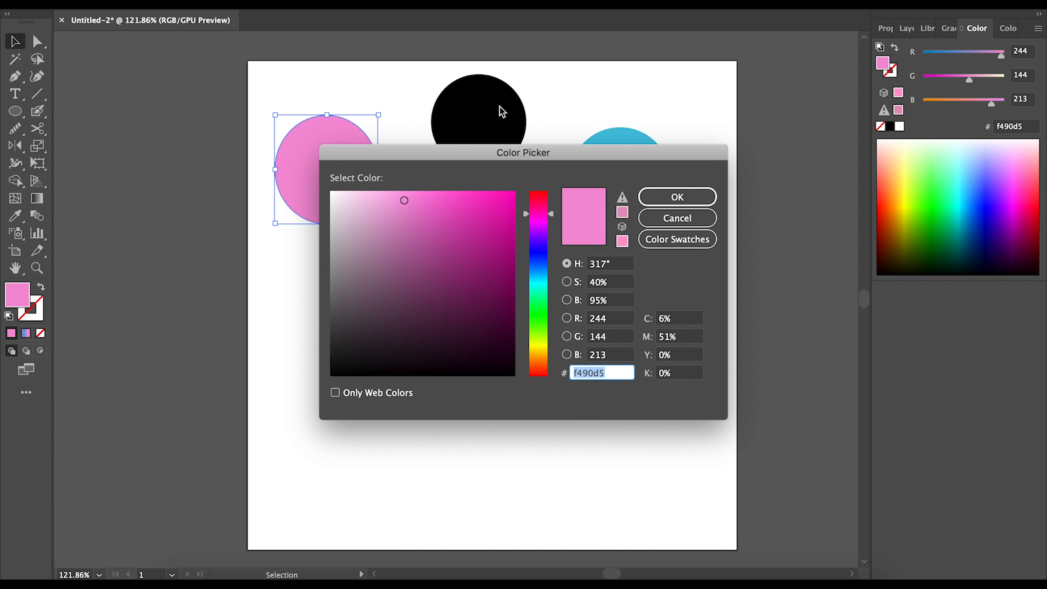
left_click(696, 197)
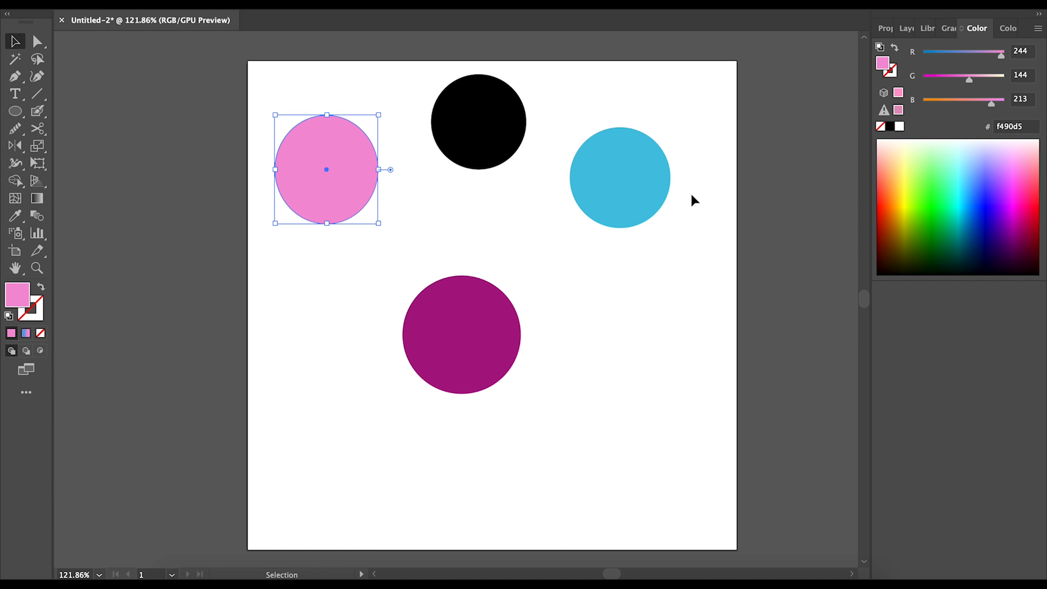
left_click(498, 145)
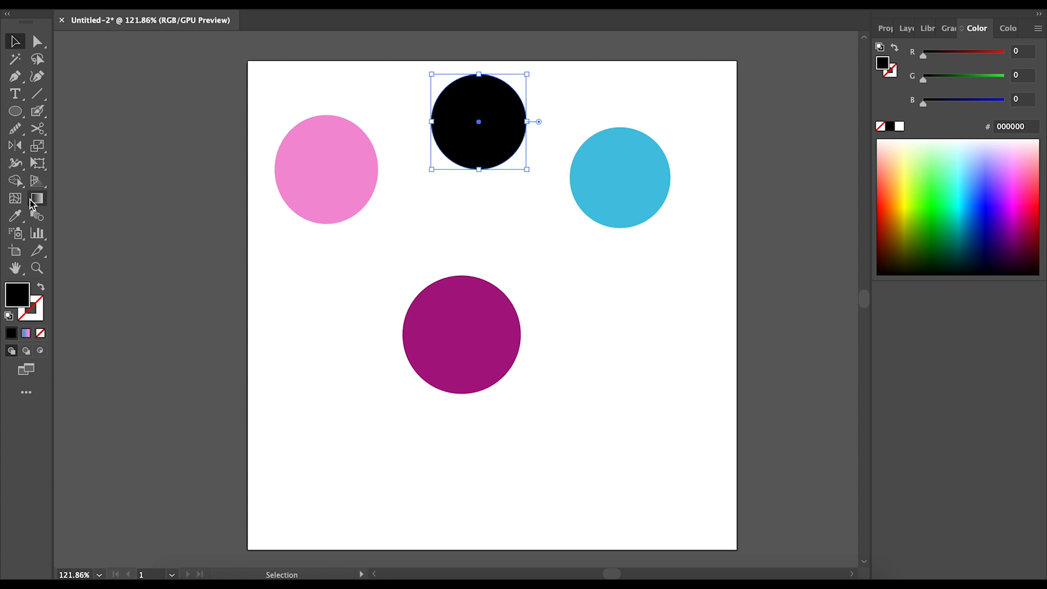
- Use the Eyedropper to sample pink, purple, cyan, white and grey onto the top circle
left_click(14, 222)
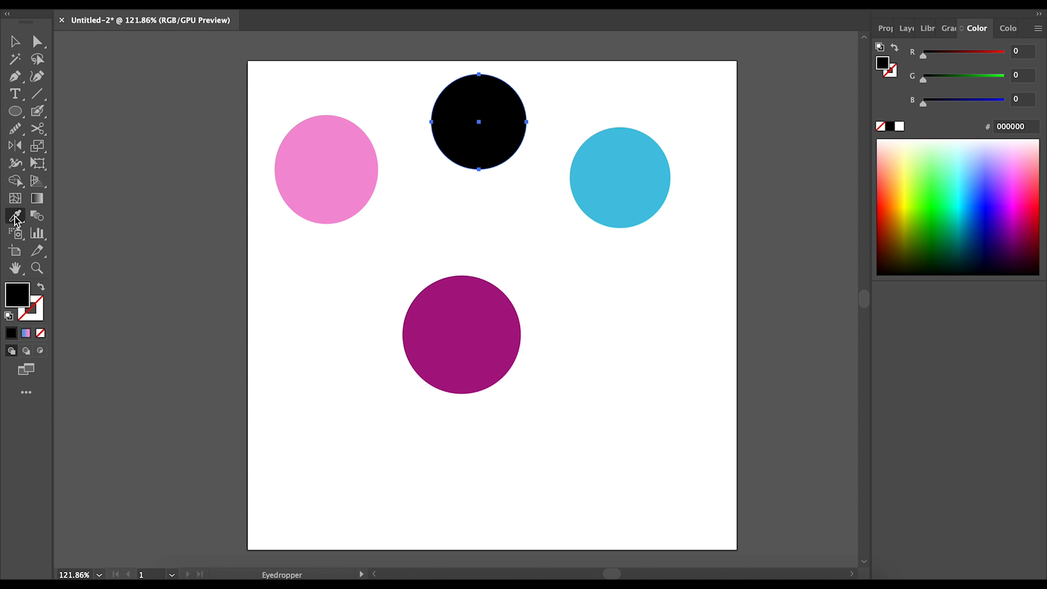
left_click(349, 179)
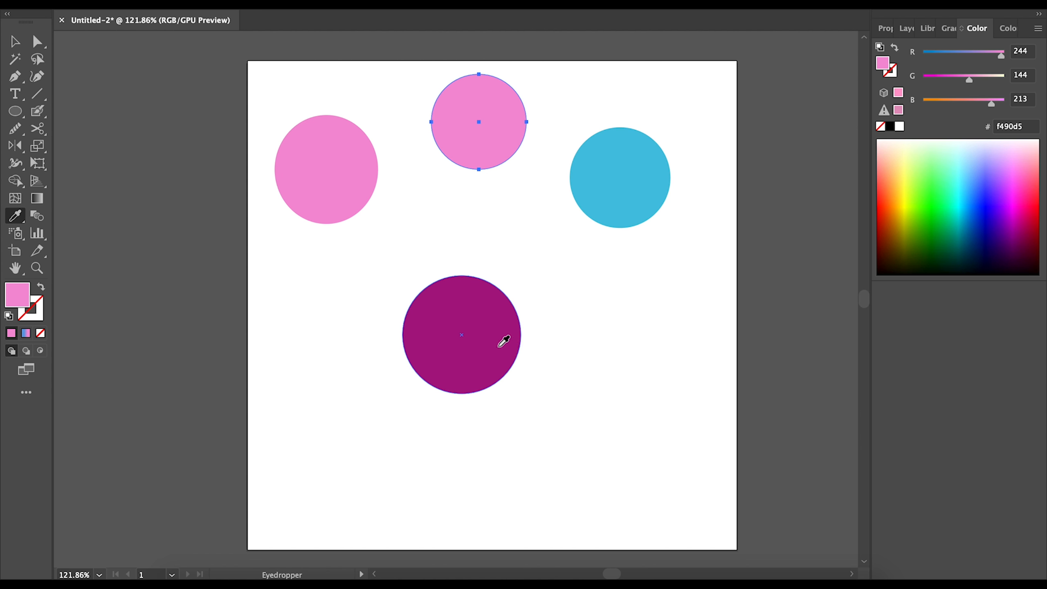
left_click(503, 341)
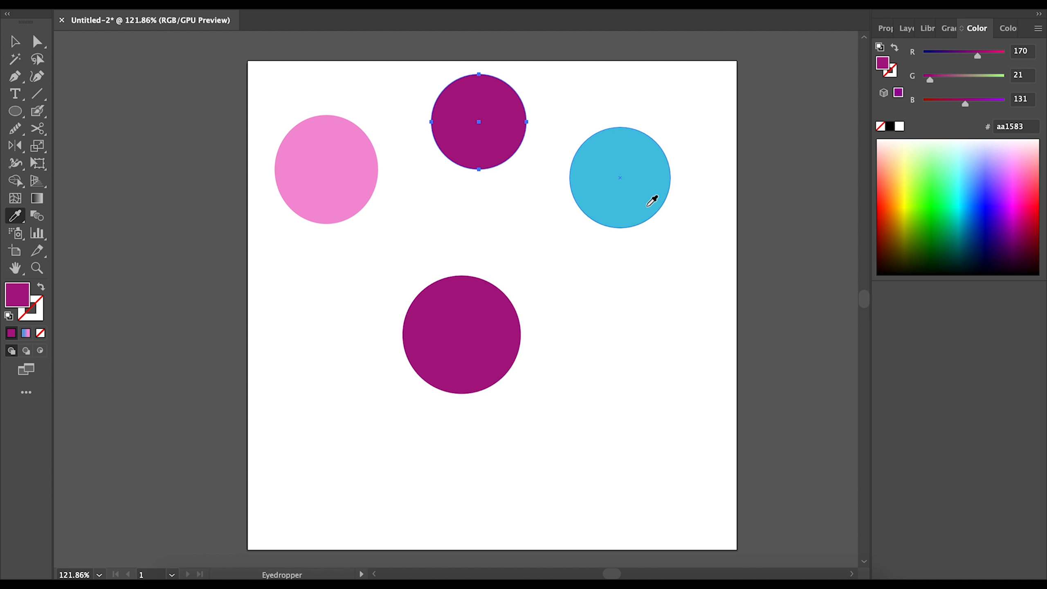
left_click(639, 192)
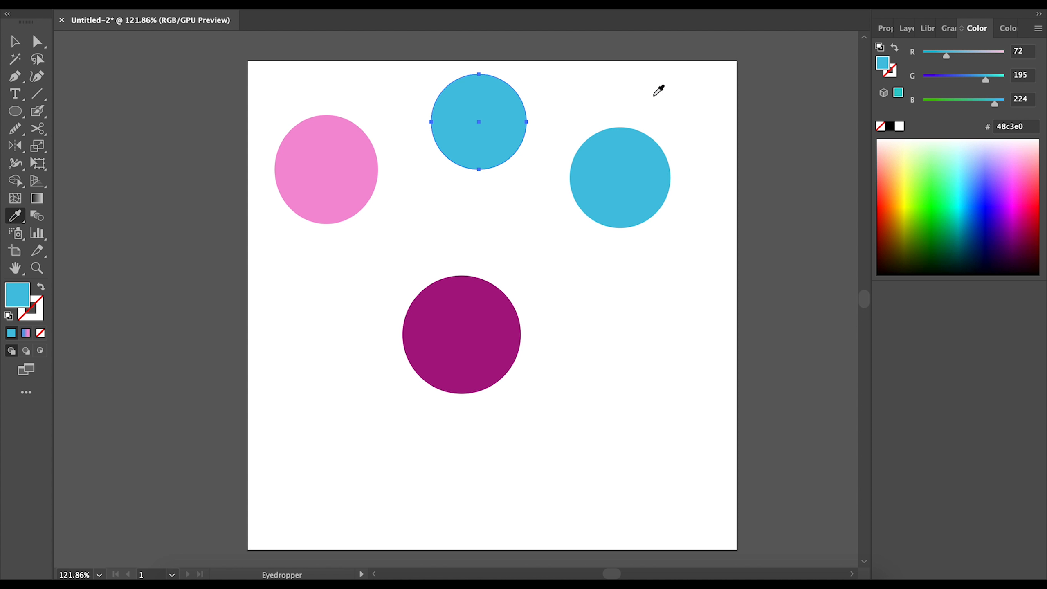
left_click(710, 94)
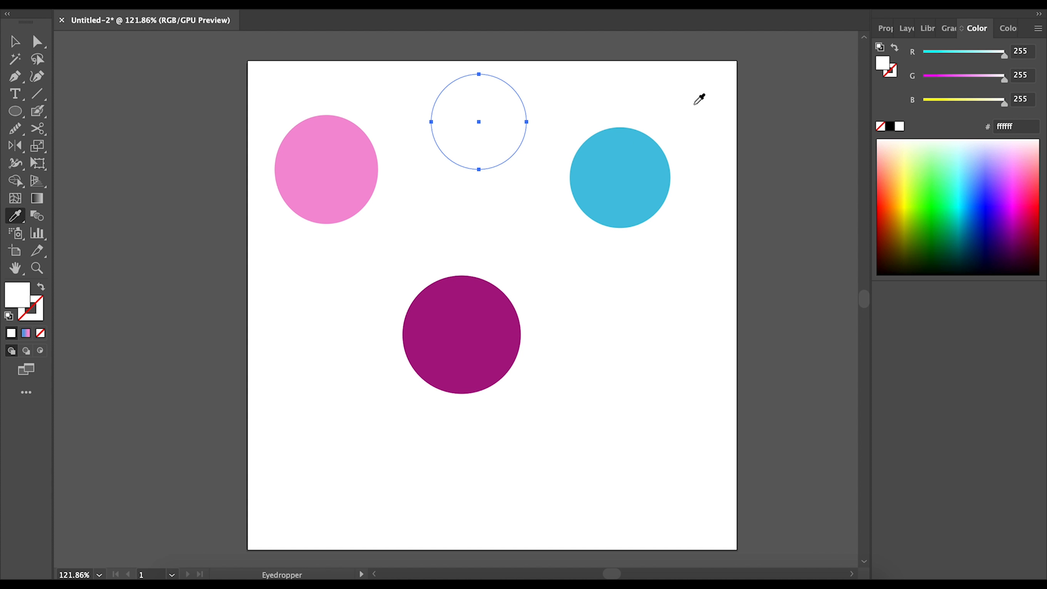
left_click(811, 121)
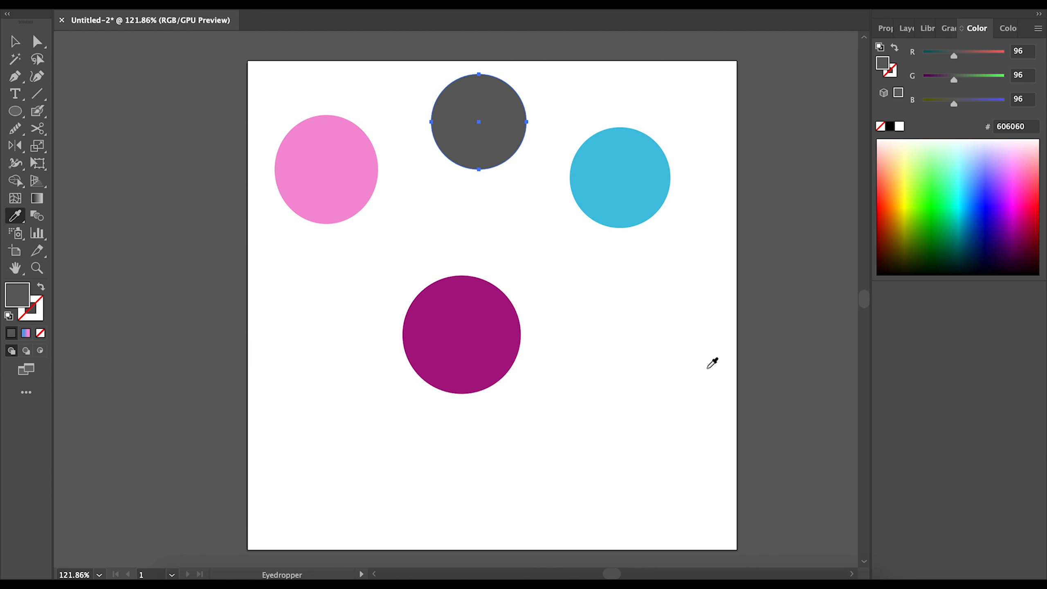
- Sample several more colours onto the top circle, sweeping through to blue-violet
left_click(934, 204)
left_click(978, 193)
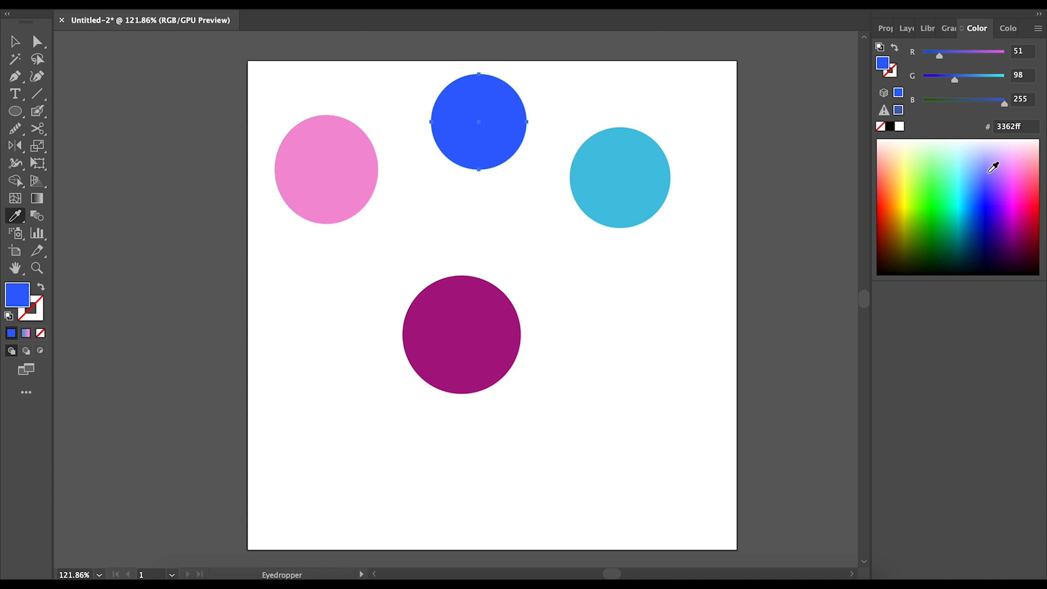
left_click(994, 167)
left_click(945, 159)
left_click(973, 236)
left_click(1011, 202)
left_click(1009, 183)
left_click(945, 194)
left_click_drag(935, 162, 990, 198)
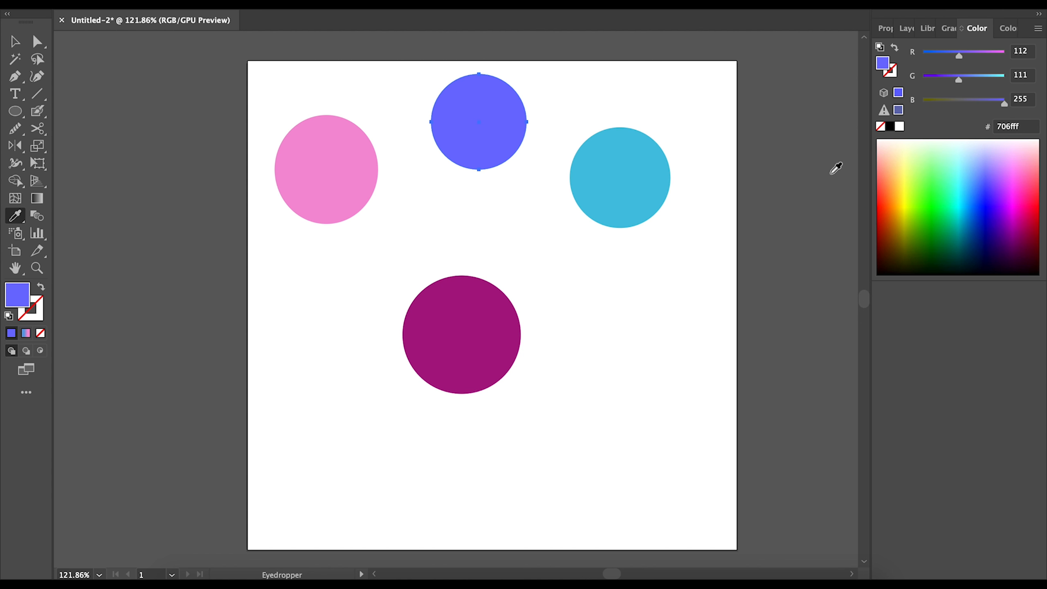
- Settle the top circle on the upper-left circle's pink, then select the bottom purple circle
left_click(834, 179)
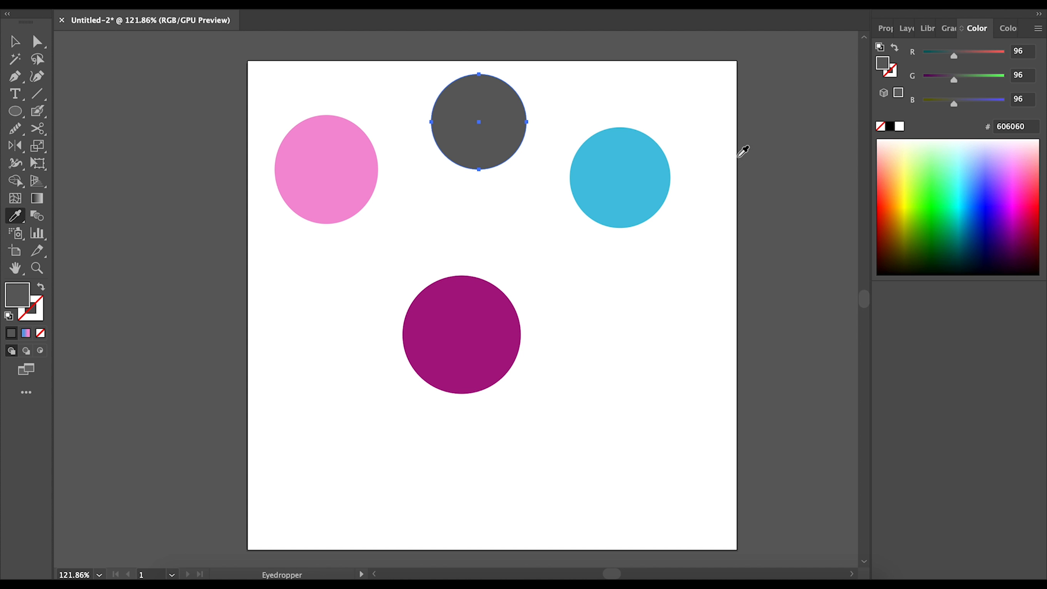
left_click(650, 193)
left_click(497, 348)
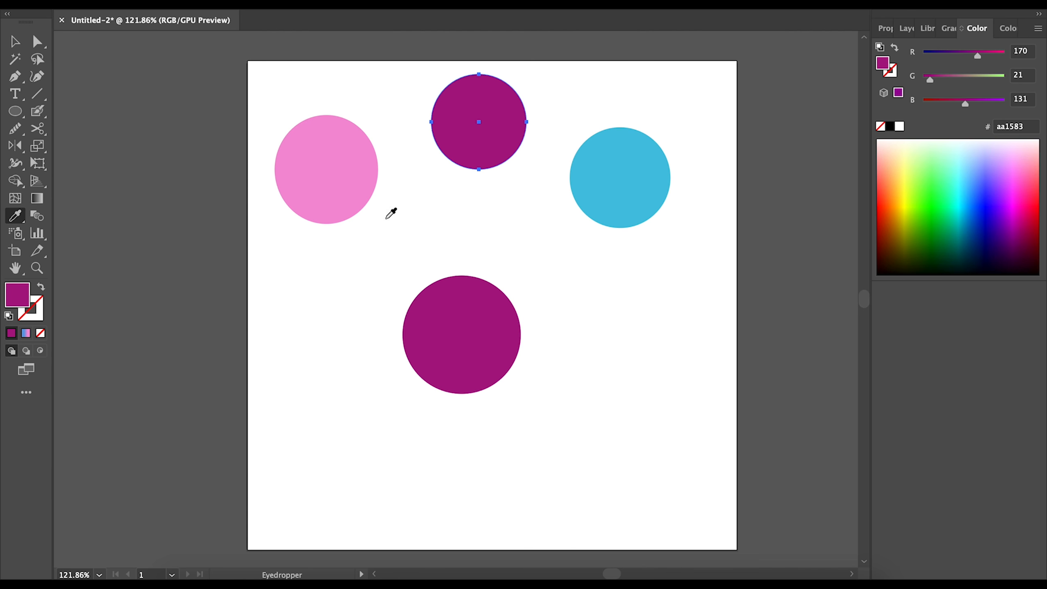
left_click(348, 178)
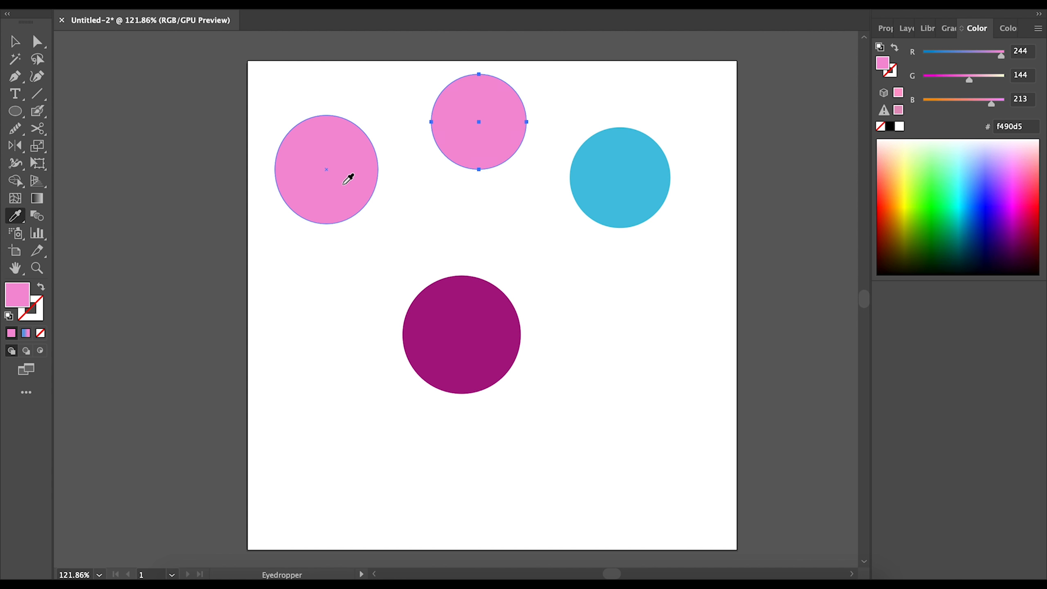
left_click(15, 41)
left_click(482, 371)
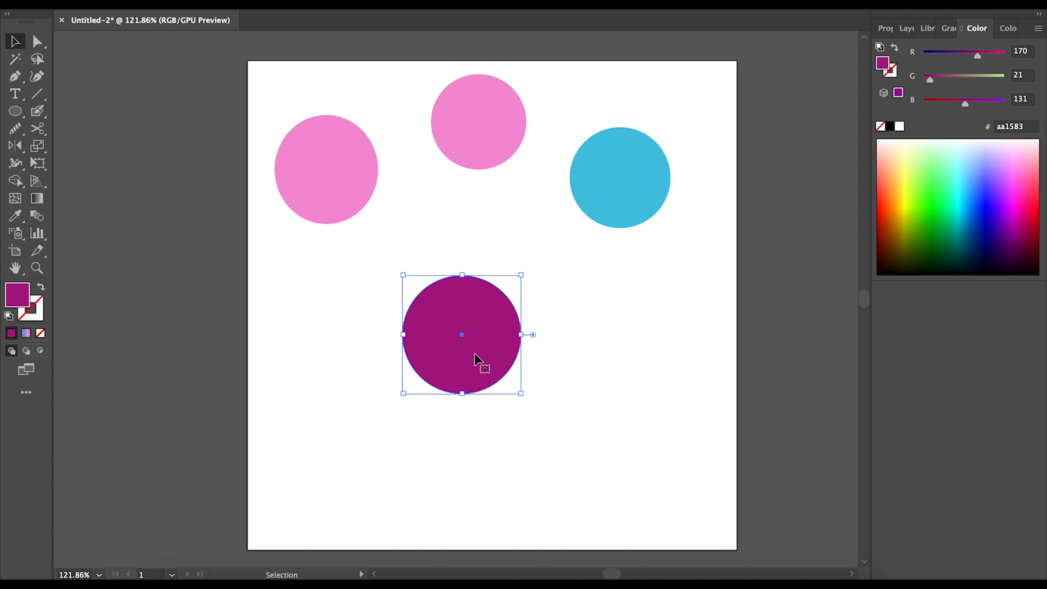
- Give the bottom circle a blue-to-pink gradient and copy it onto the top circle with the Eyedropper
left_click(26, 334)
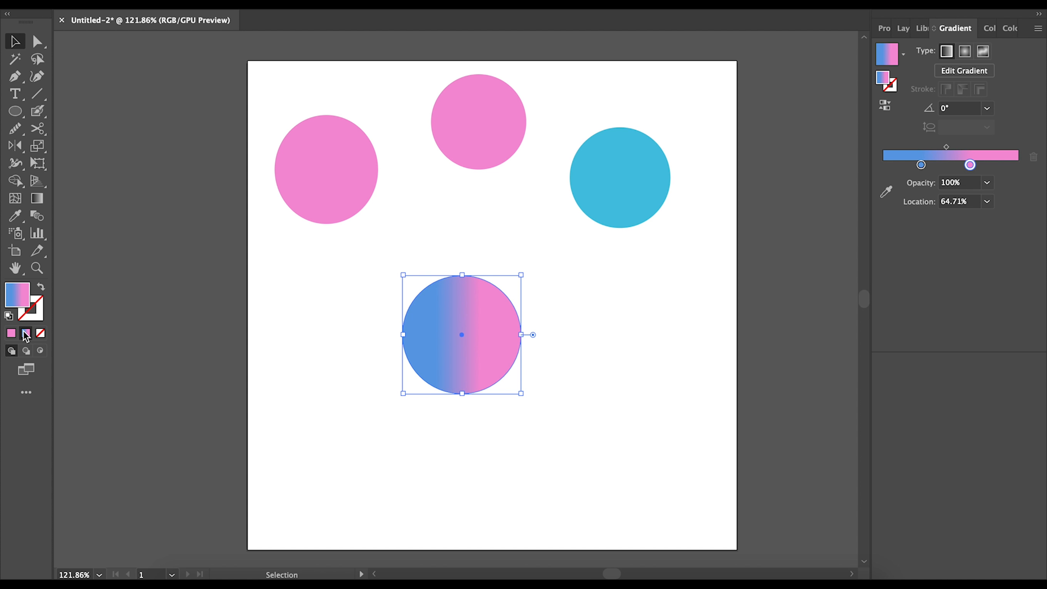
left_click(500, 144)
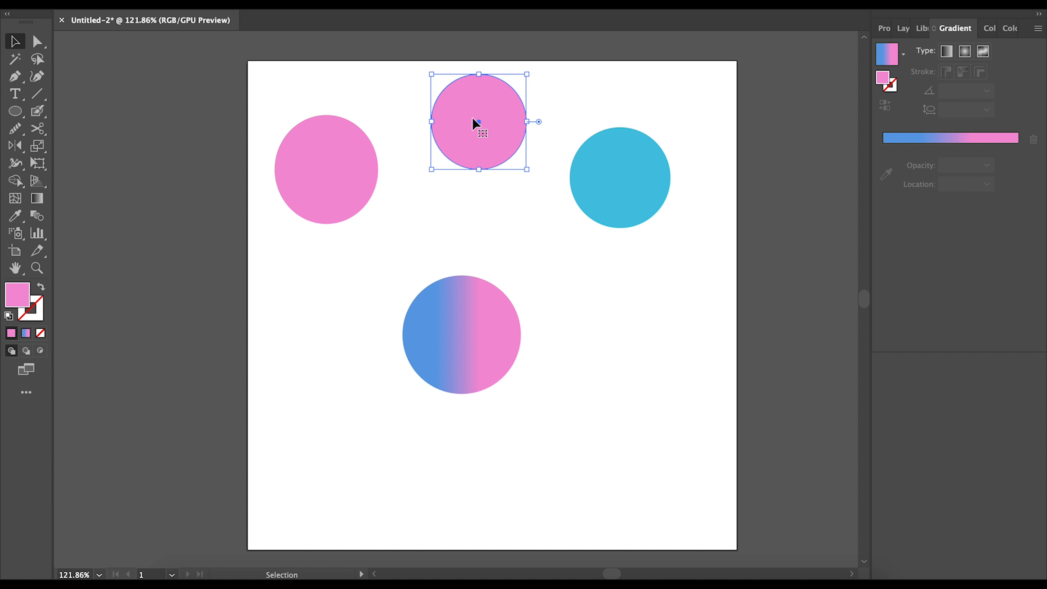
left_click(15, 215)
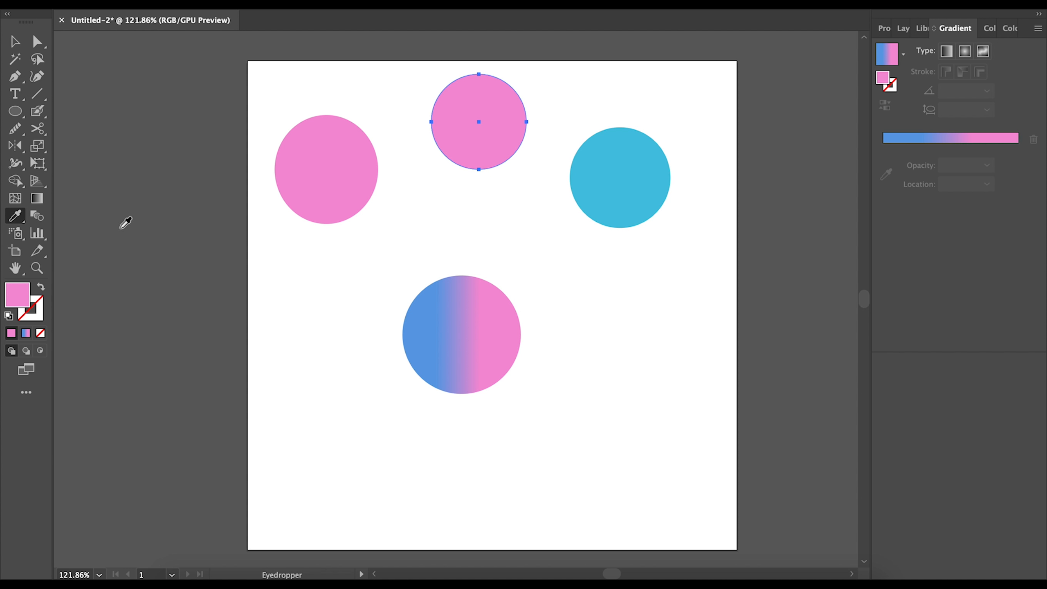
left_click(478, 315)
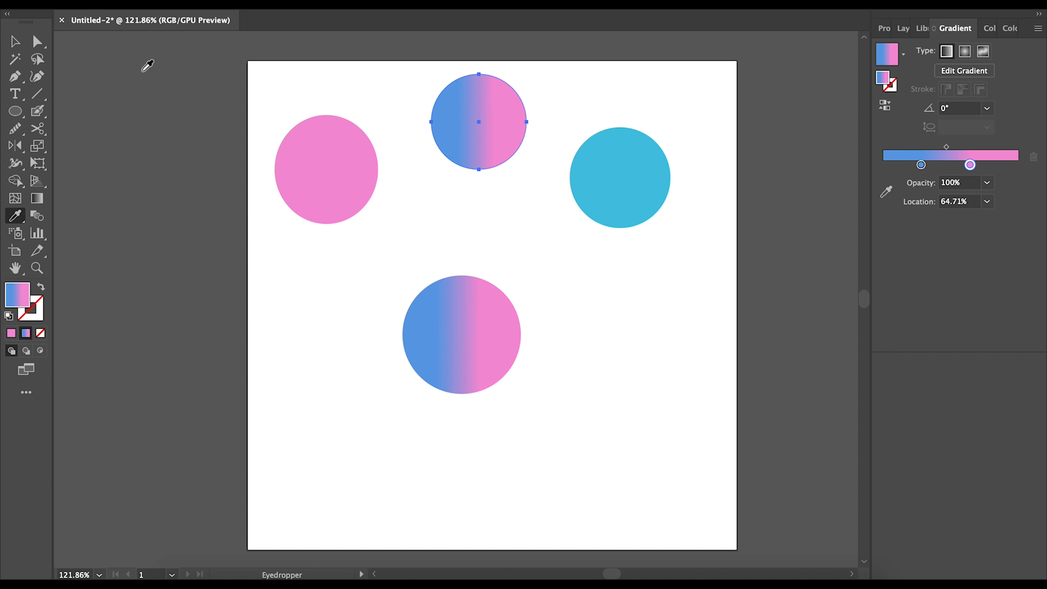
left_click(14, 41)
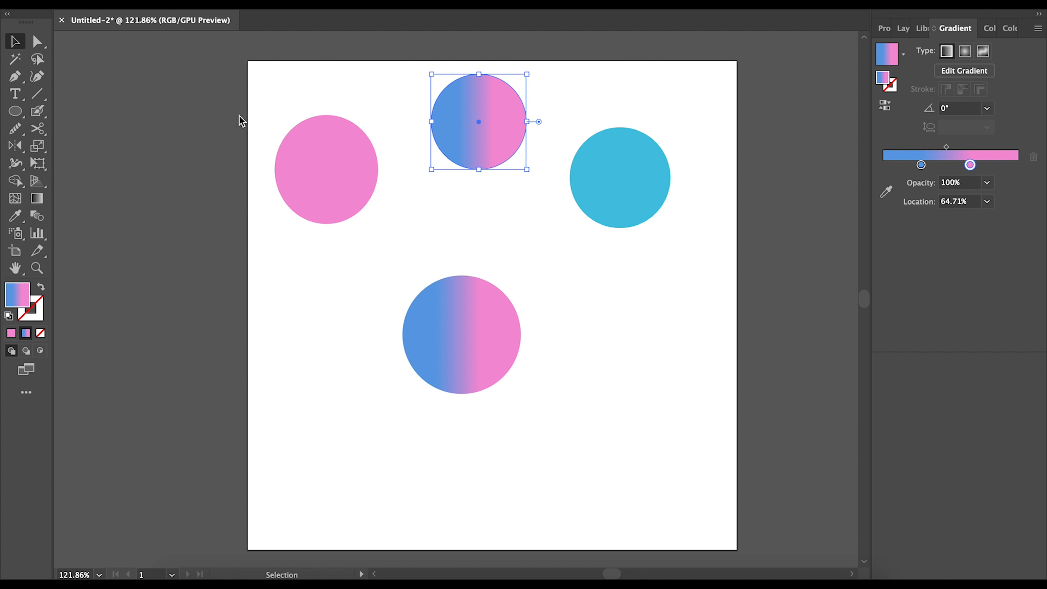
- Move the gradient circle onto the left pasteboard and give it a solid white fill (ffffff)
left_click_drag(449, 323, 205, 135)
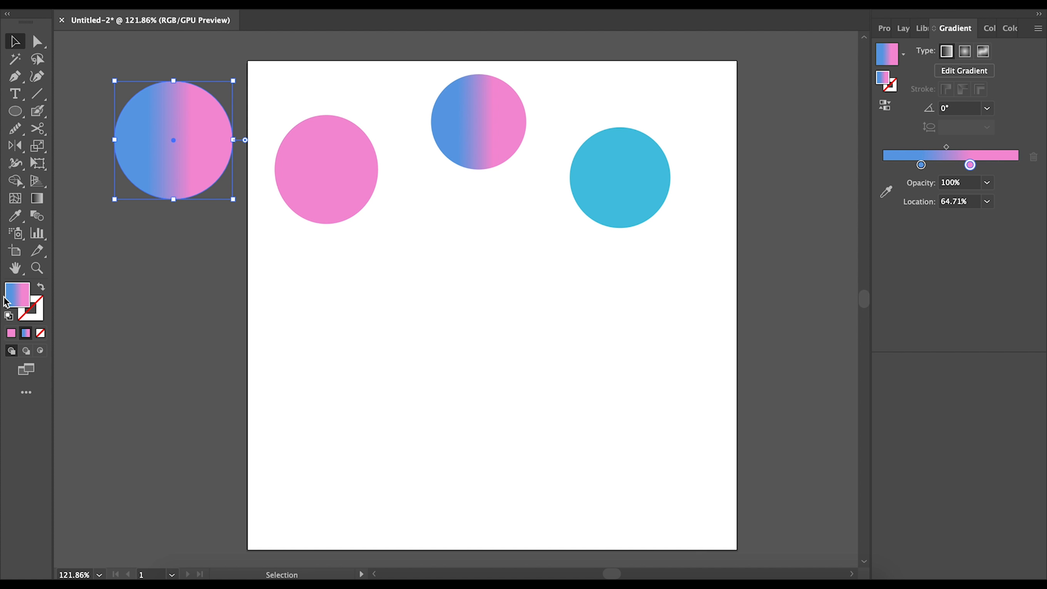
double_click(14, 304)
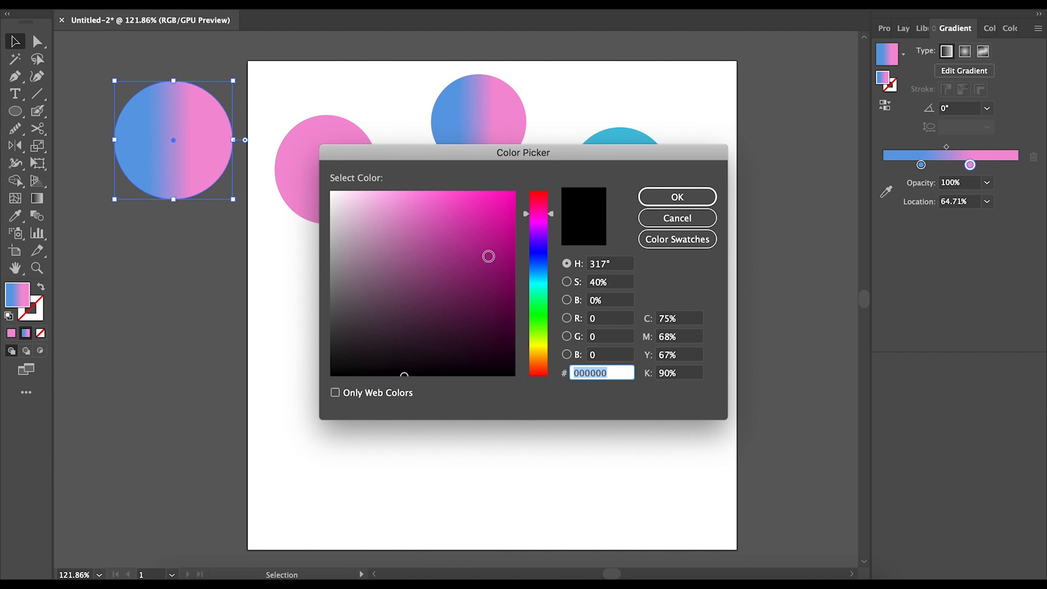
left_click(682, 199)
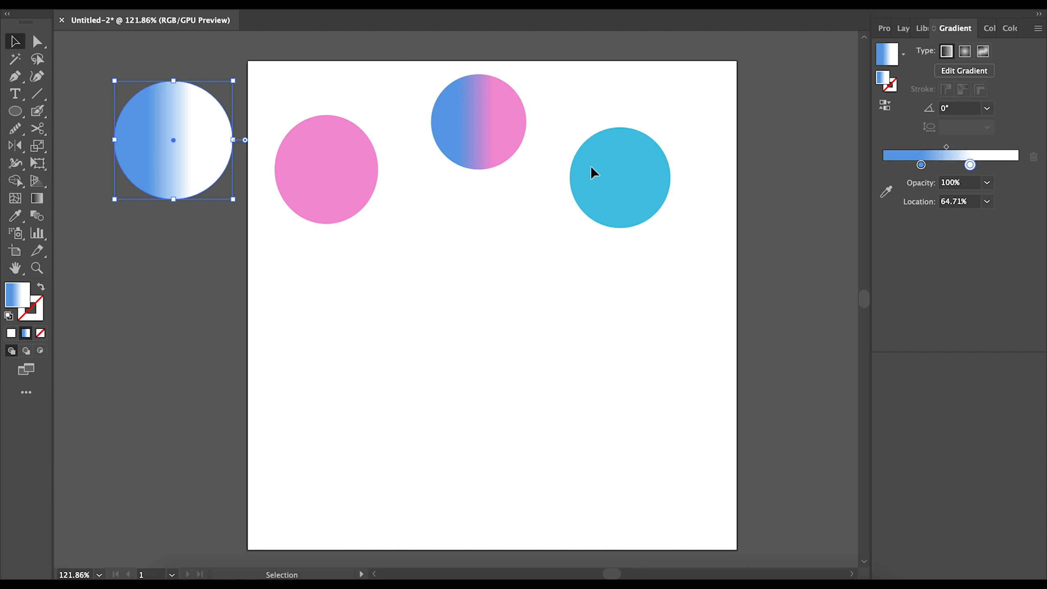
left_click(11, 334)
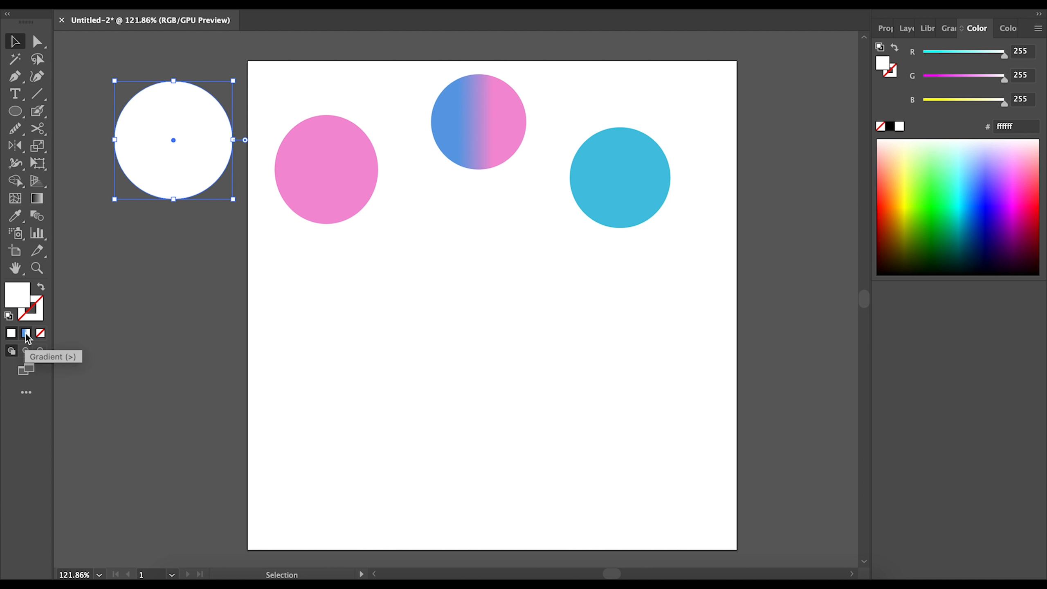
- Copy the top circle's blue-to-pink gradient onto the left circle and move it below the top circle
left_click(25, 334)
left_click(15, 216)
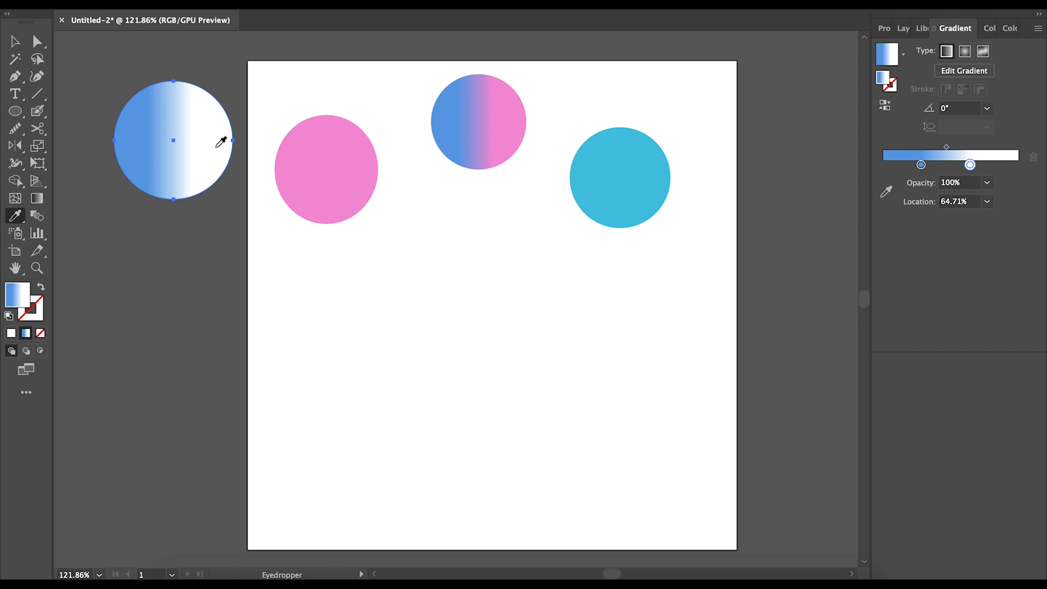
left_click(487, 111)
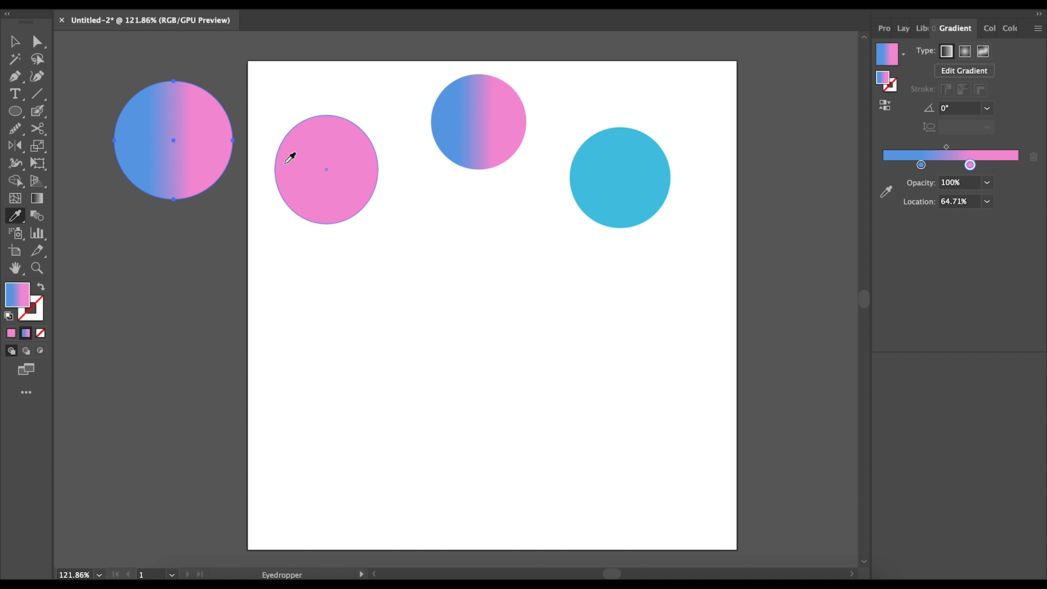
left_click(12, 44)
left_click(509, 301)
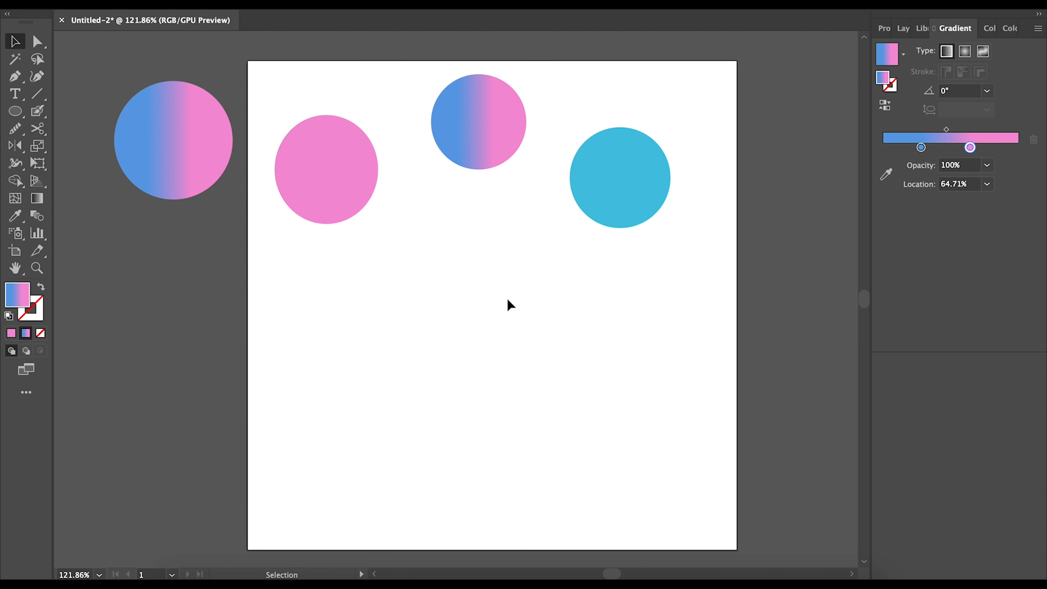
left_click(206, 154)
left_click_drag(201, 150, 511, 254)
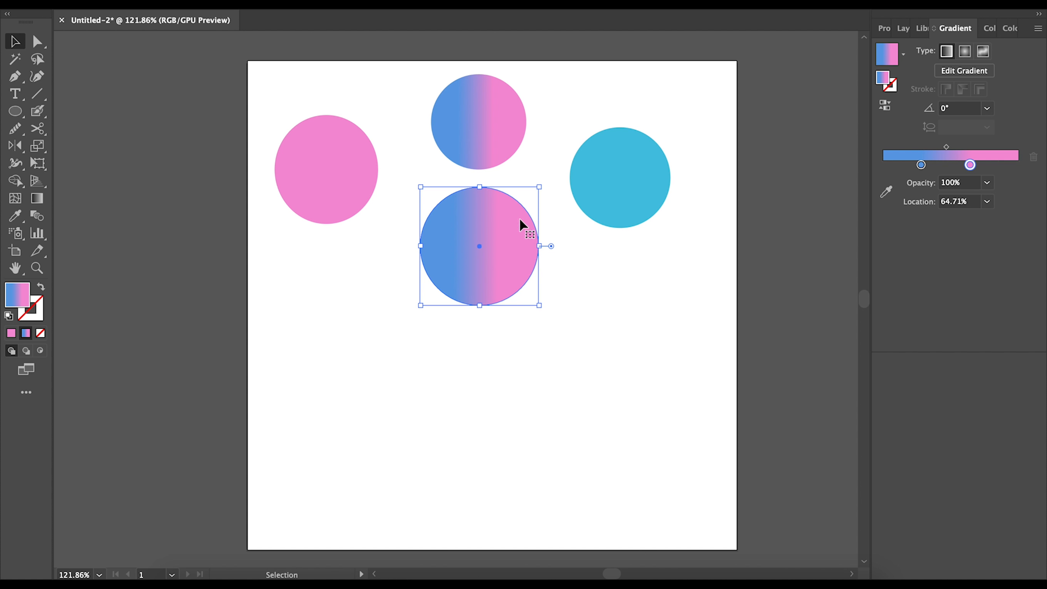
- Create a Lorem ipsum text area in the lower artboard and a smaller one at the left edge
left_click(22, 95)
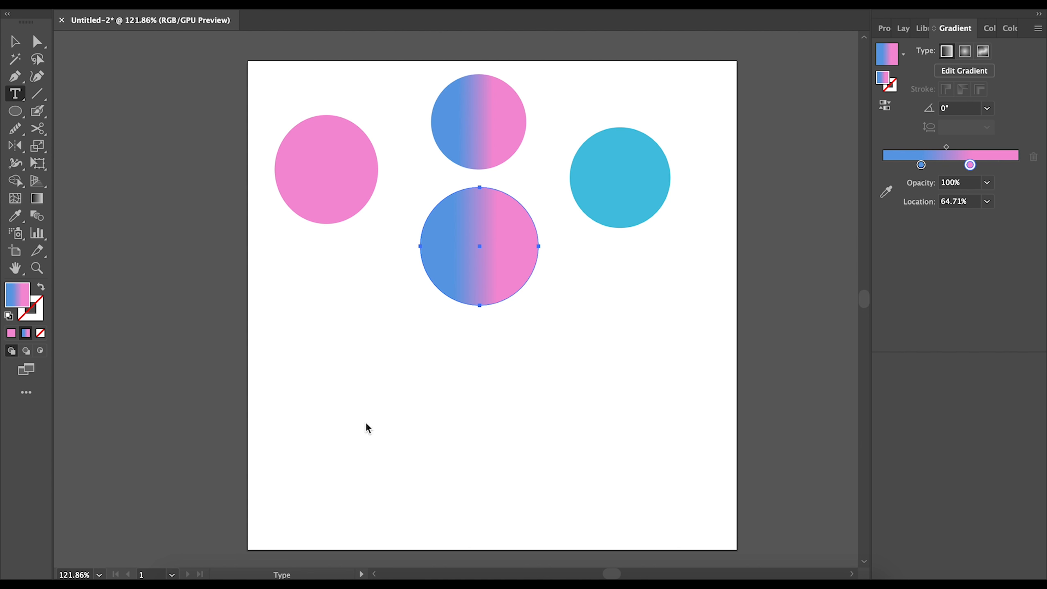
left_click_drag(322, 367, 698, 467)
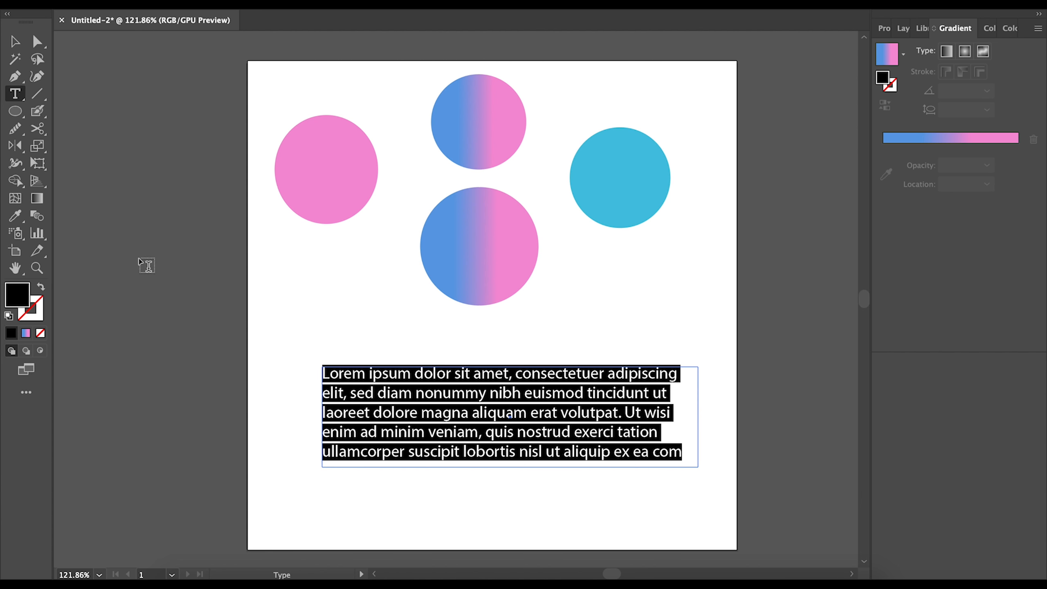
left_click_drag(120, 258, 323, 340)
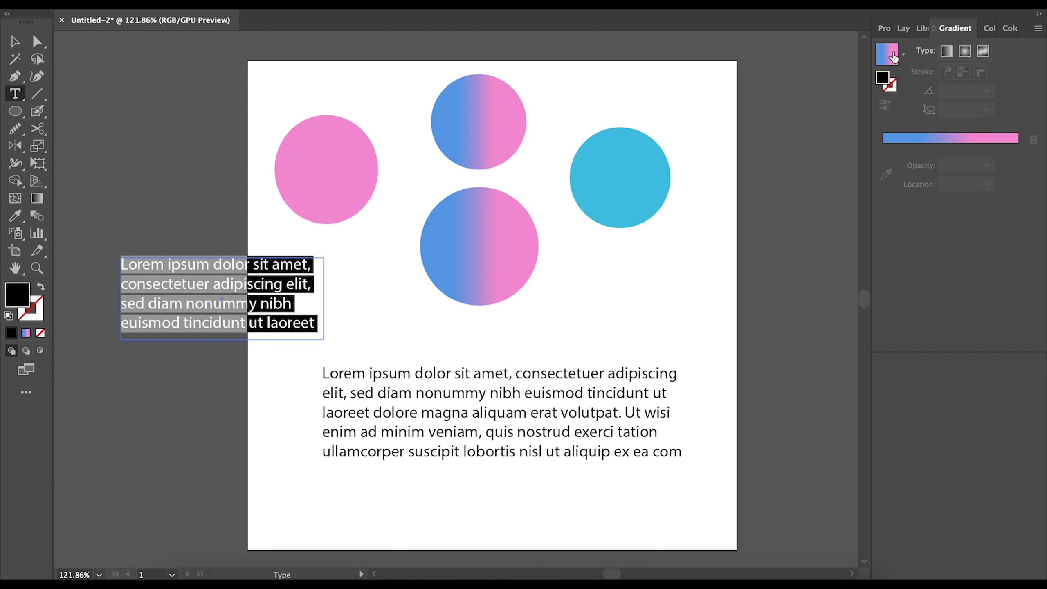
- Set the small left text block's font to Austin Pen
left_click(887, 27)
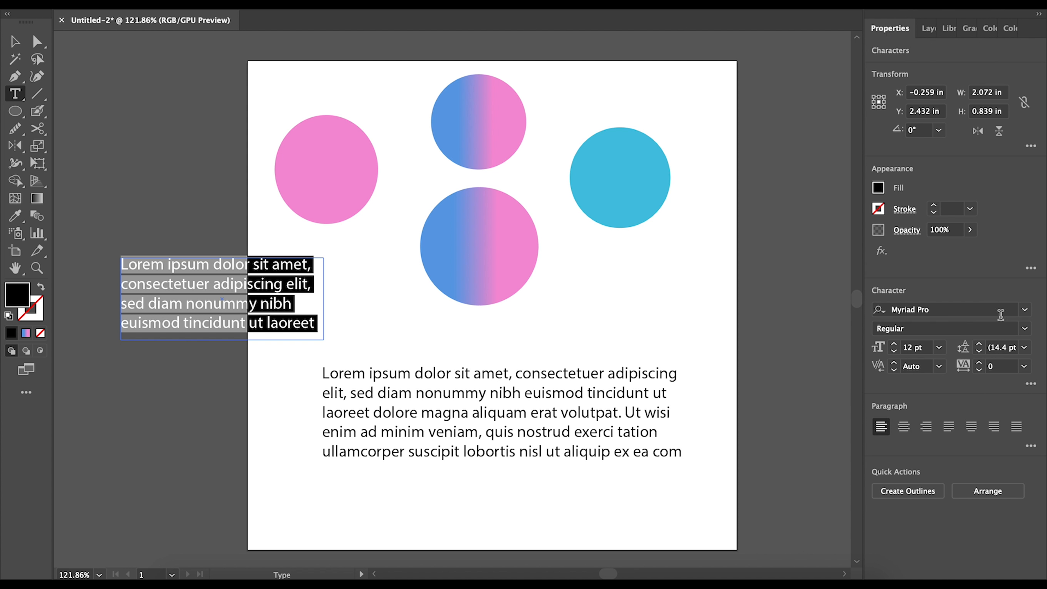
left_click(1025, 310)
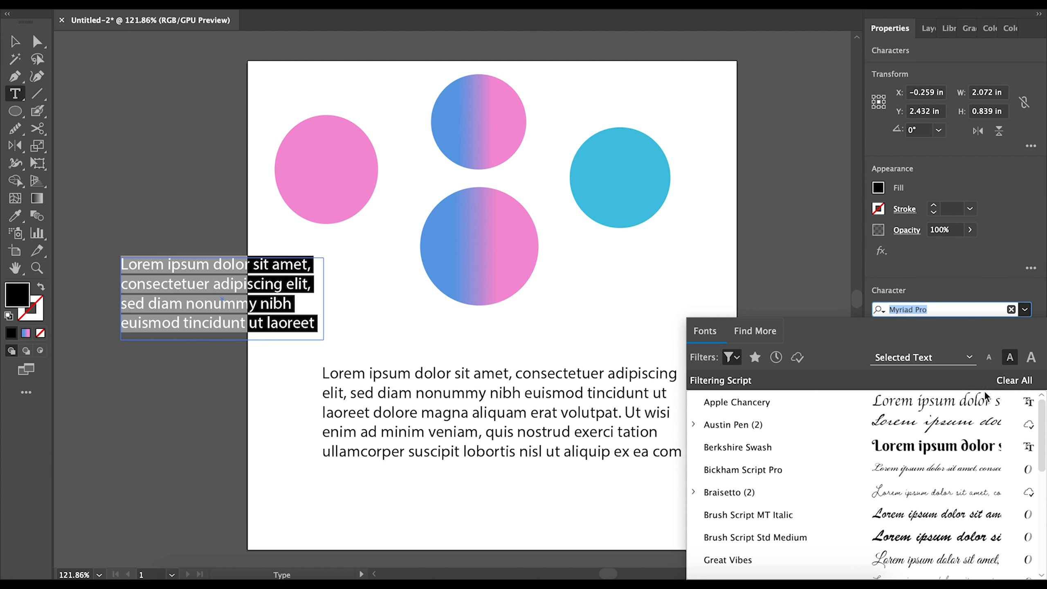
left_click(947, 425)
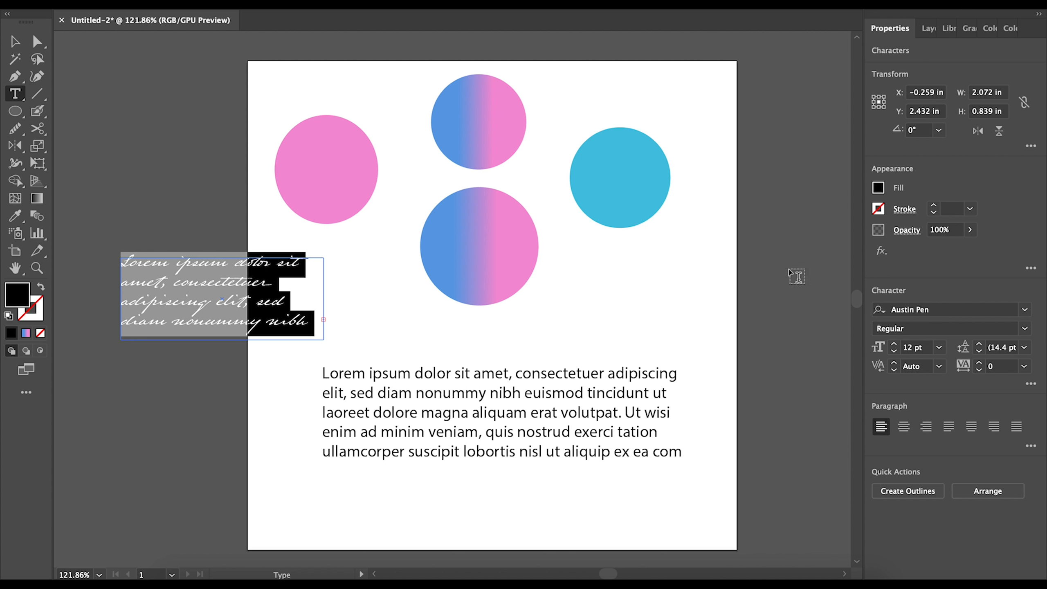
left_click(15, 41)
- Select all the text of the lower Myriad Pro paragraph for eyedropper sampling
left_click(127, 155)
key("t")
left_click(249, 308)
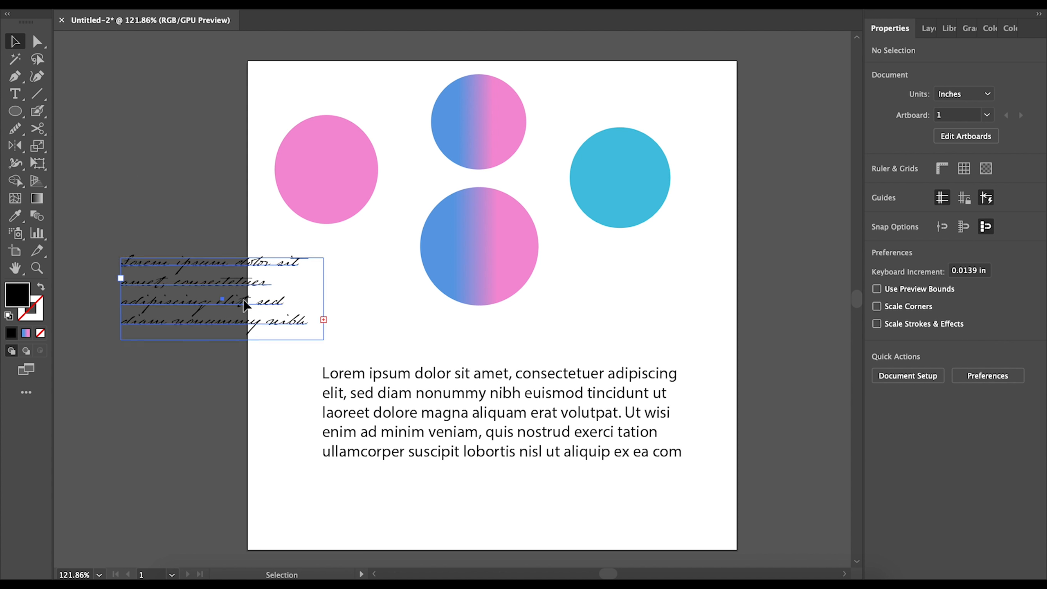
left_click(521, 424)
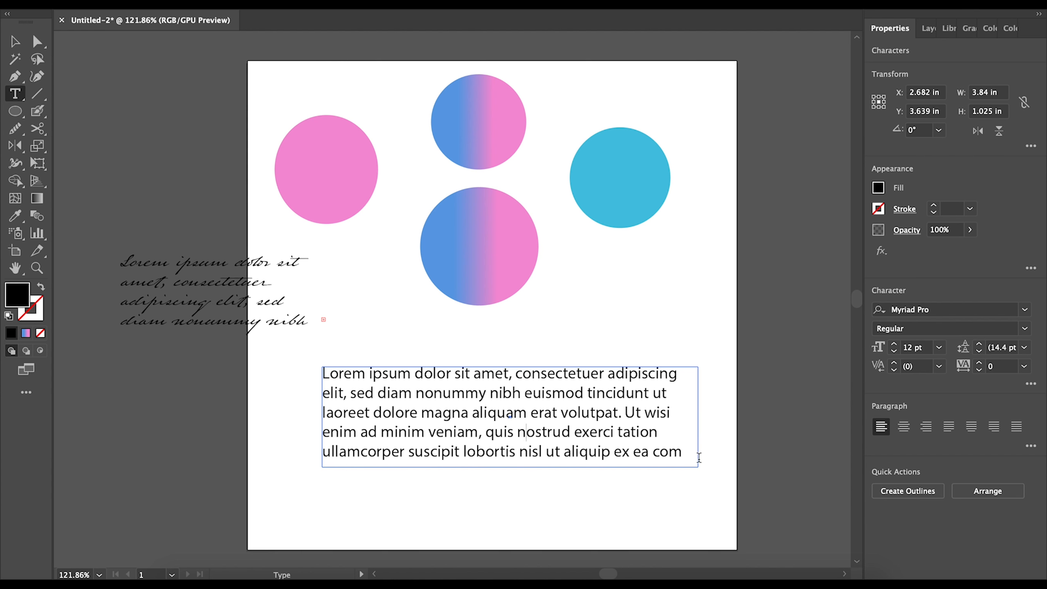
left_click_drag(683, 455, 278, 363)
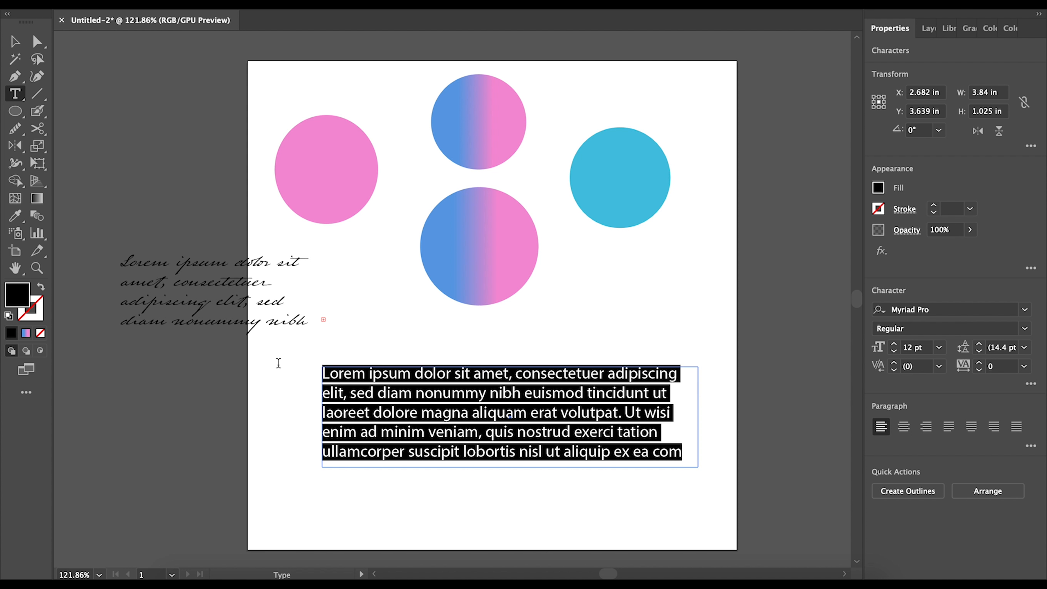
left_click(15, 215)
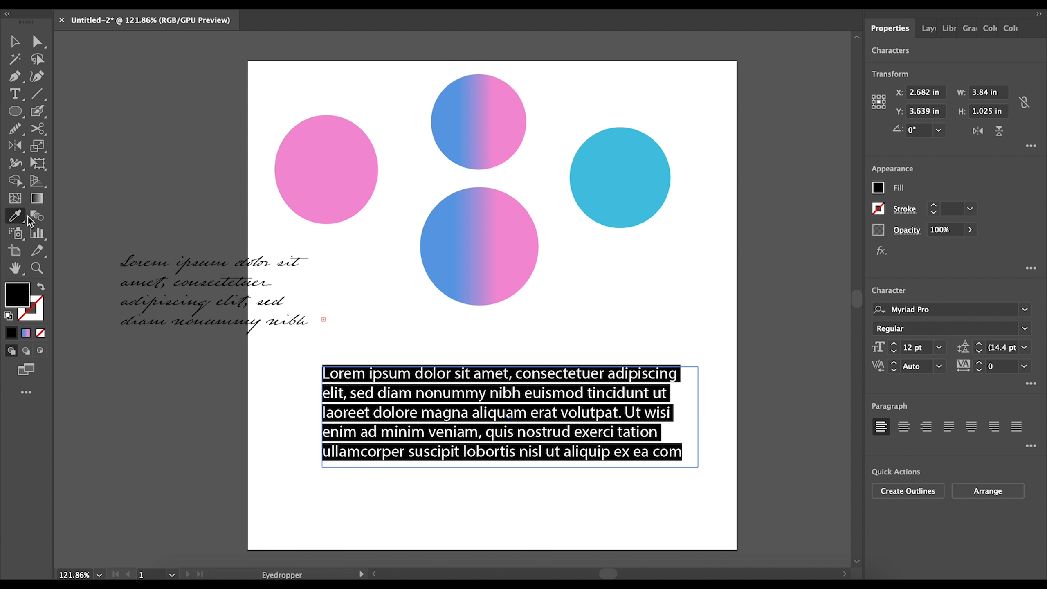
- Copy the Austin Pen style onto the lower paragraph and recolour the left script text cyan from the circle
left_click(248, 279)
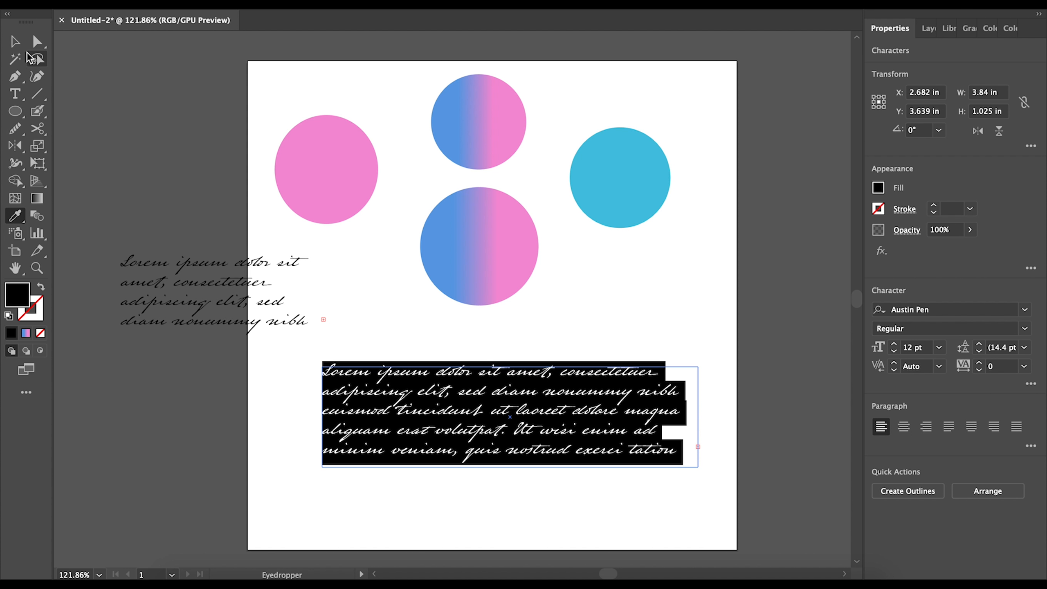
key("v")
left_click(272, 294)
key("t")
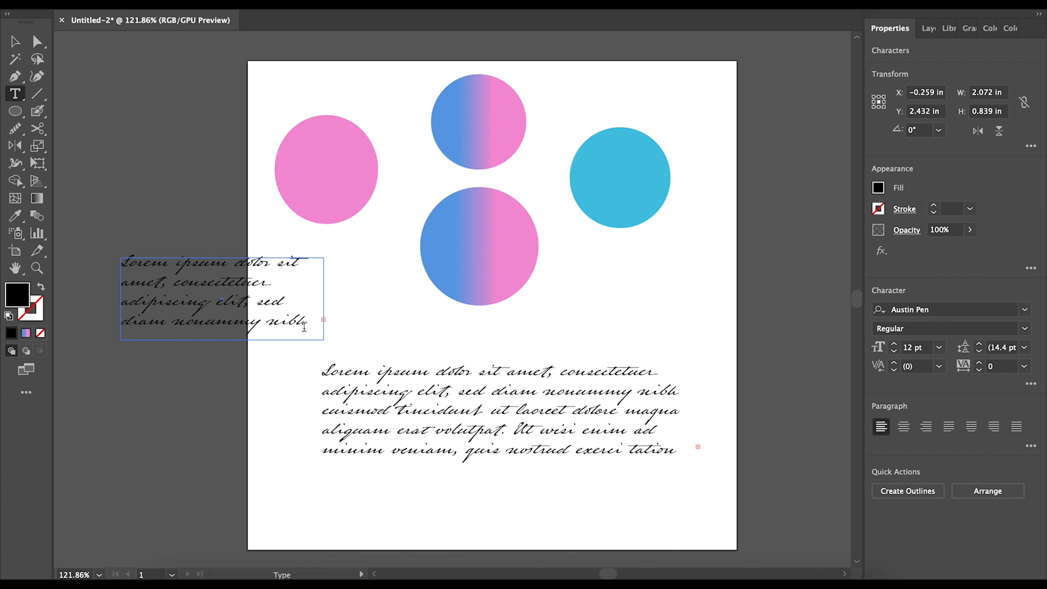
left_click_drag(312, 325, 83, 243)
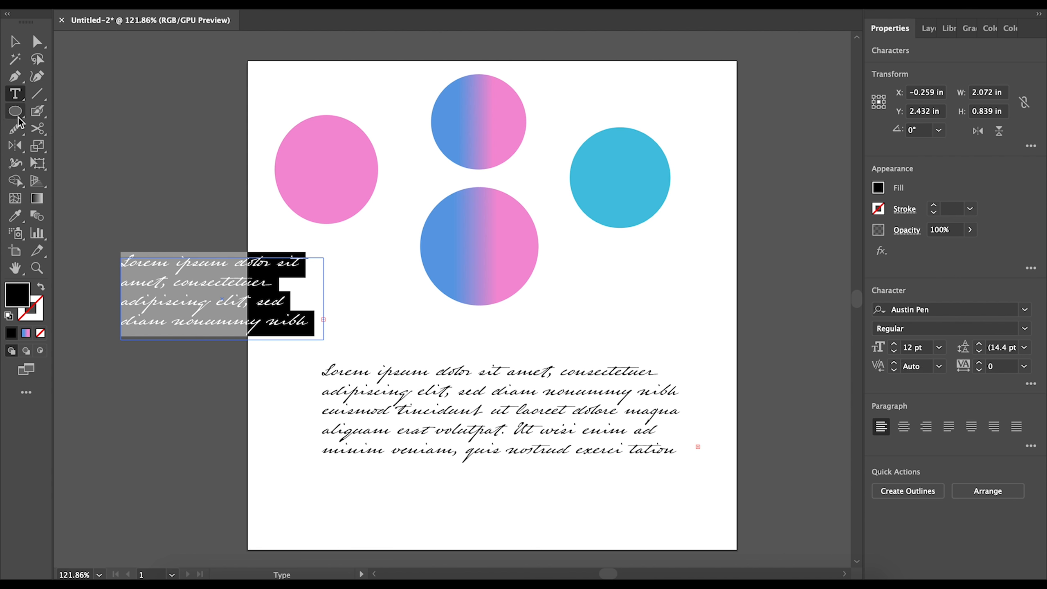
left_click(17, 218)
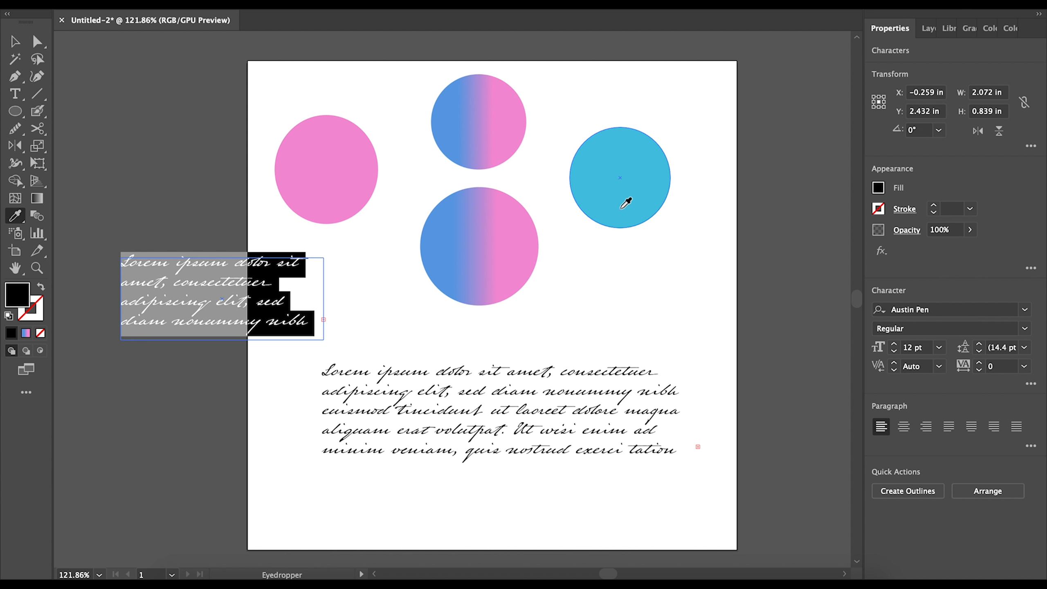
left_click(629, 204)
- Colour the lower paragraph cyan by sampling the left script text, then deselect
left_click(15, 41)
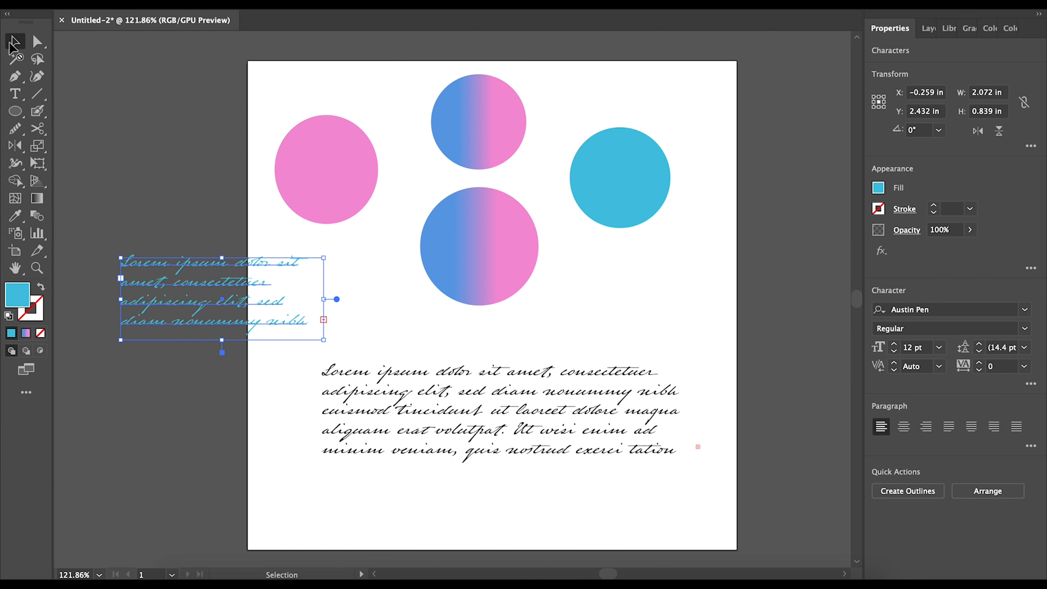
left_click(622, 456)
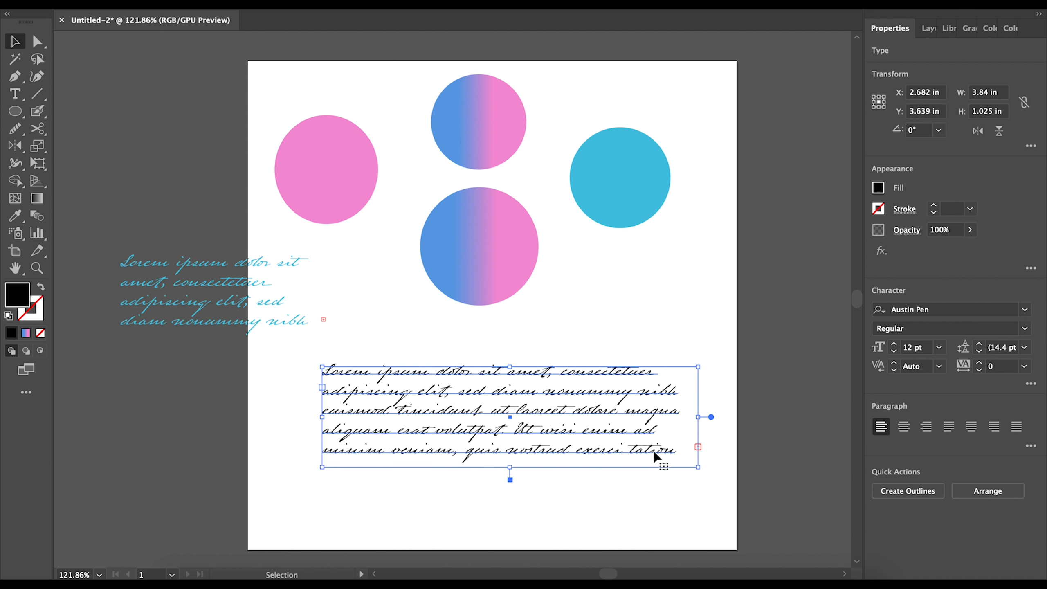
triple_click(672, 450)
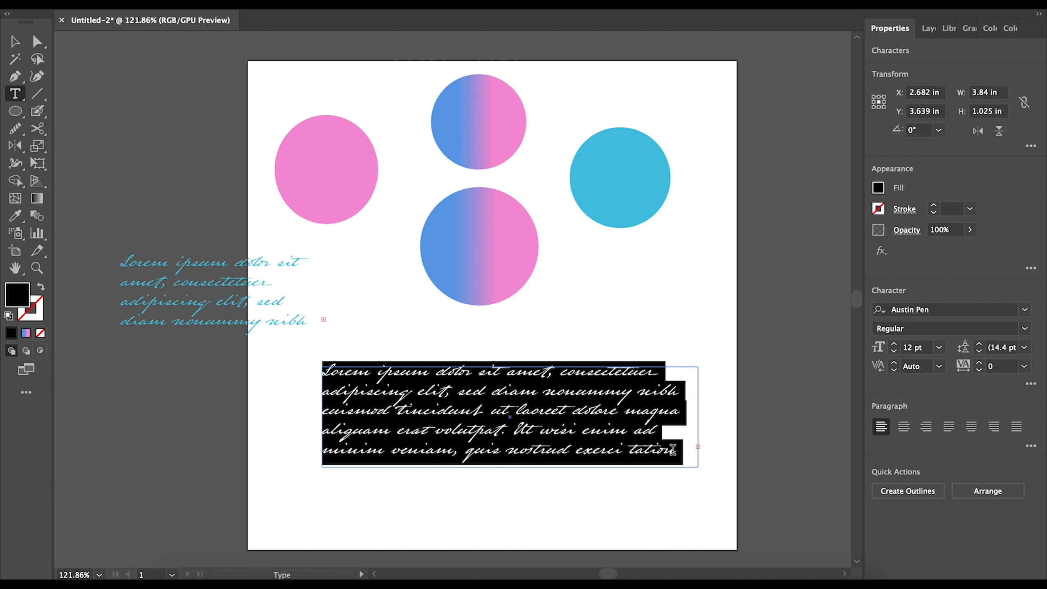
left_click(16, 215)
left_click(630, 180)
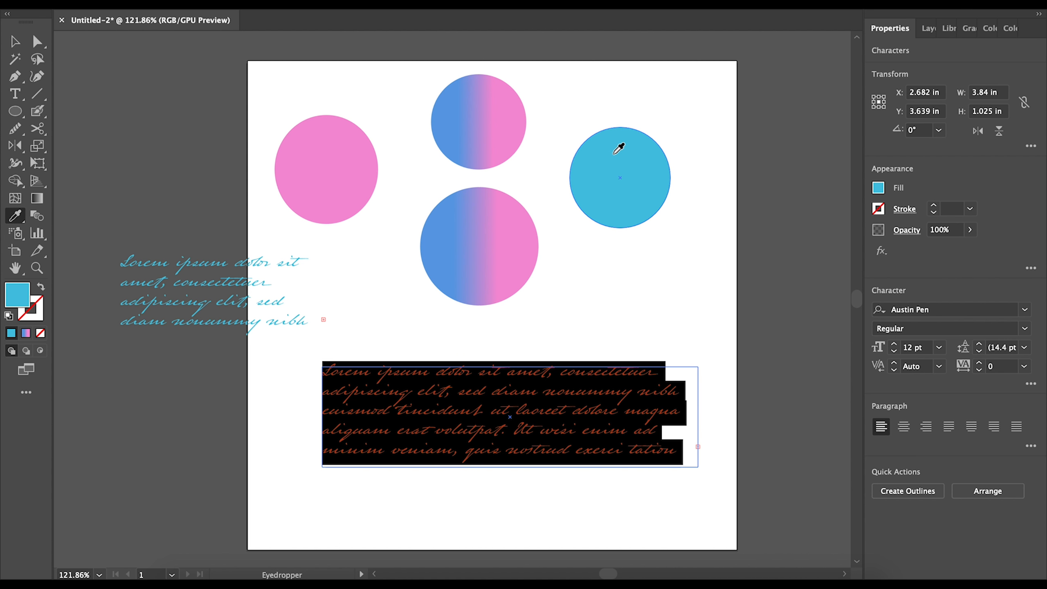
key("ctrl+z")
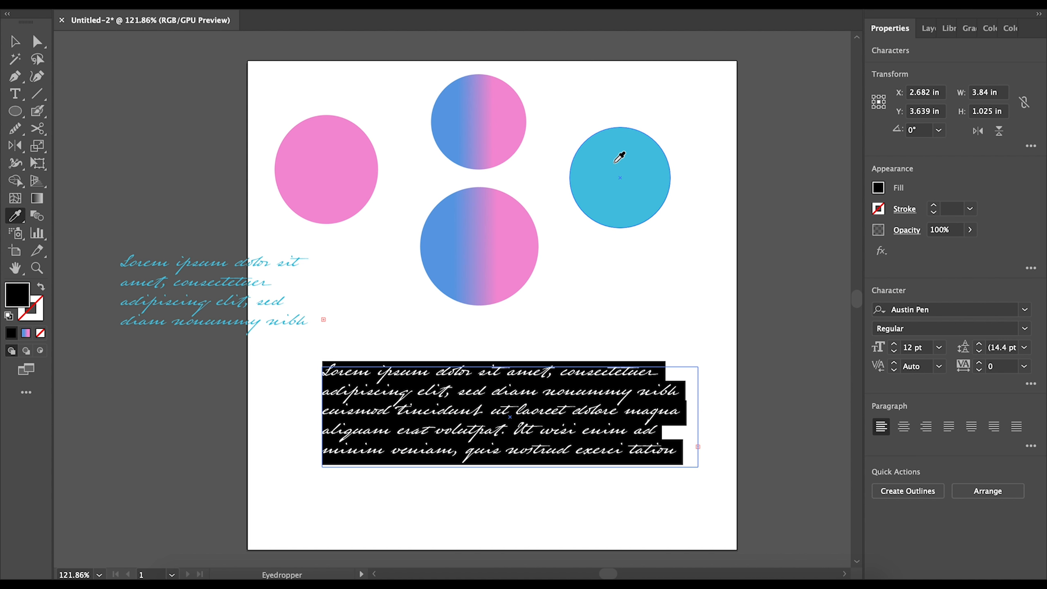
left_click(251, 263)
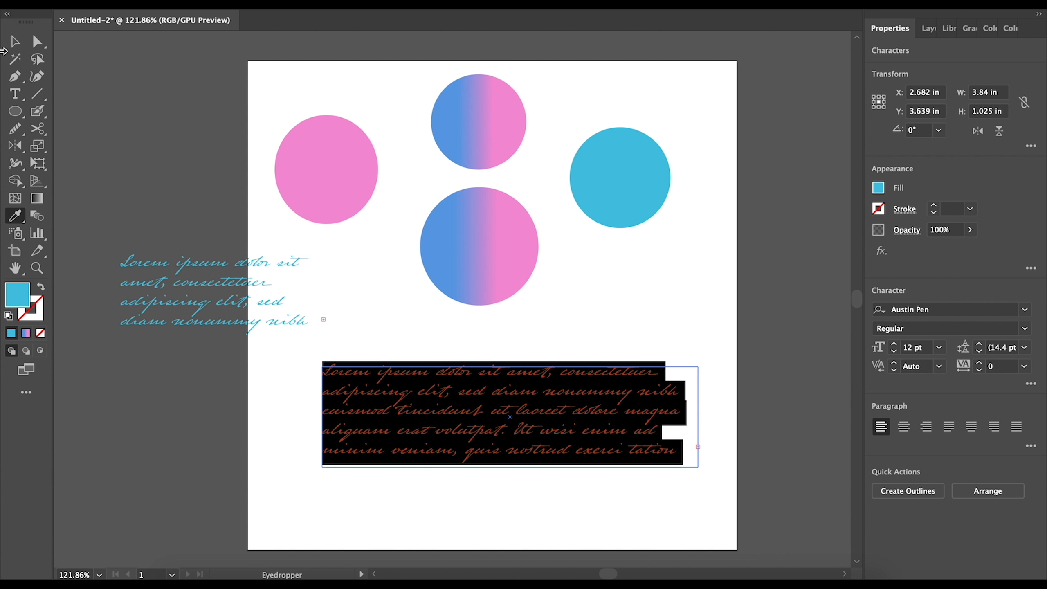
key("Escape")
left_click(162, 180)
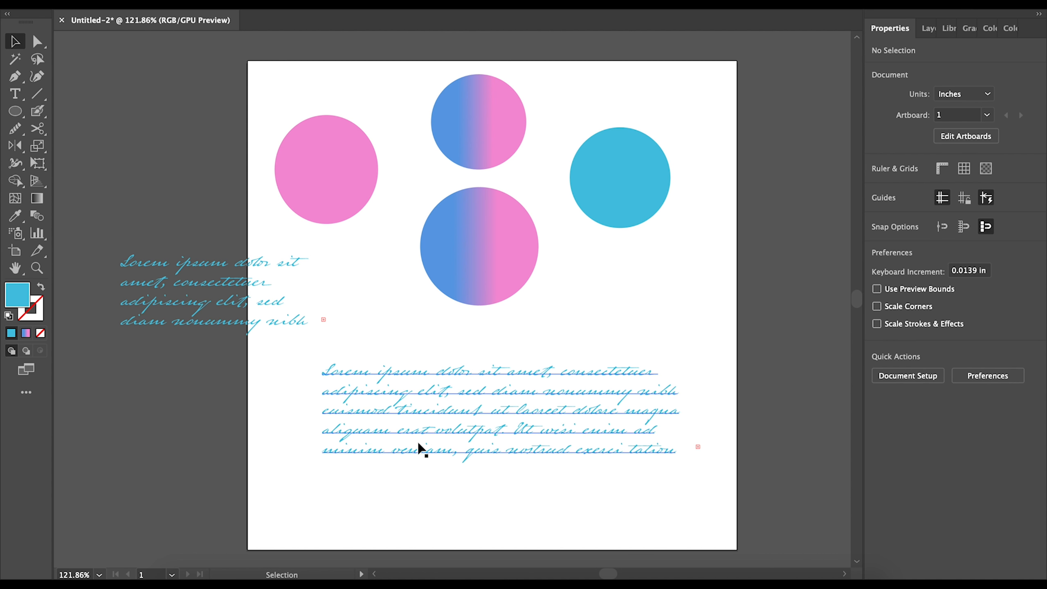
- Rearrange the lower paragraph and small script block, shortening the small text box's height
left_click_drag(595, 414, 539, 463)
left_click(639, 349)
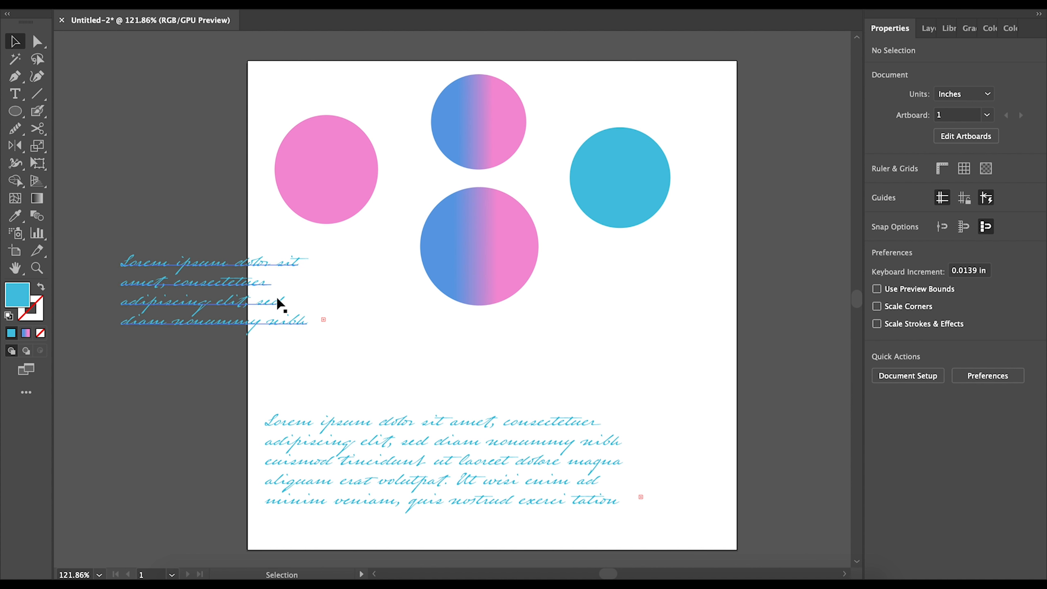
left_click_drag(244, 284, 391, 356)
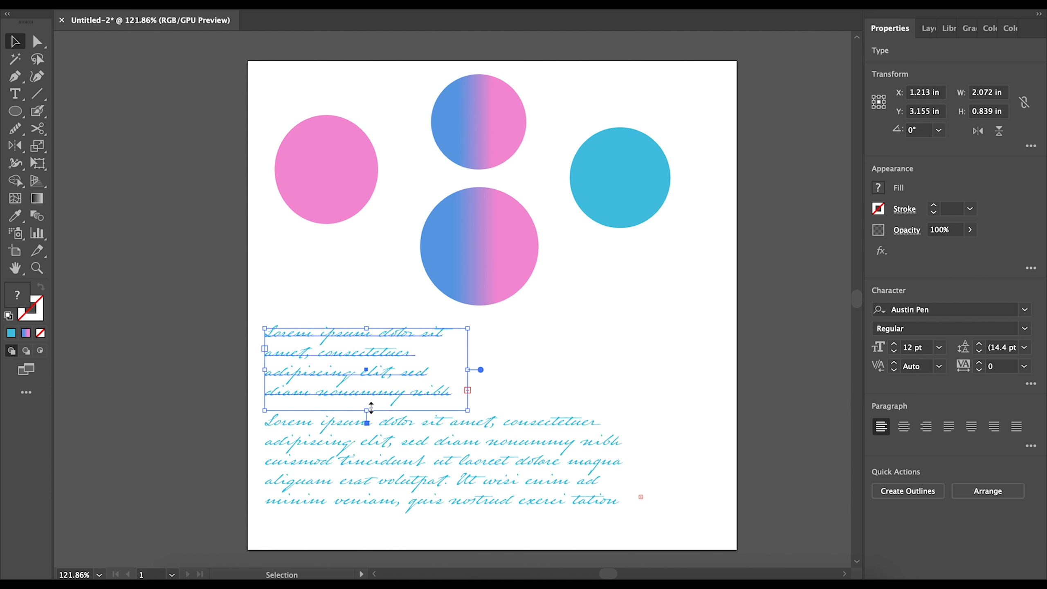
left_click_drag(368, 410, 367, 401)
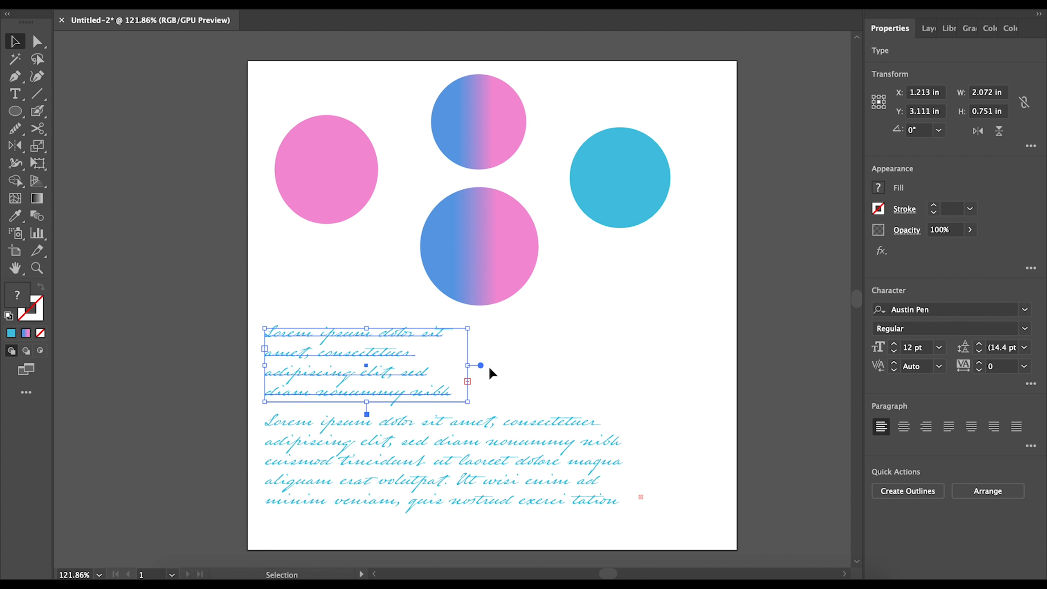
left_click(534, 366)
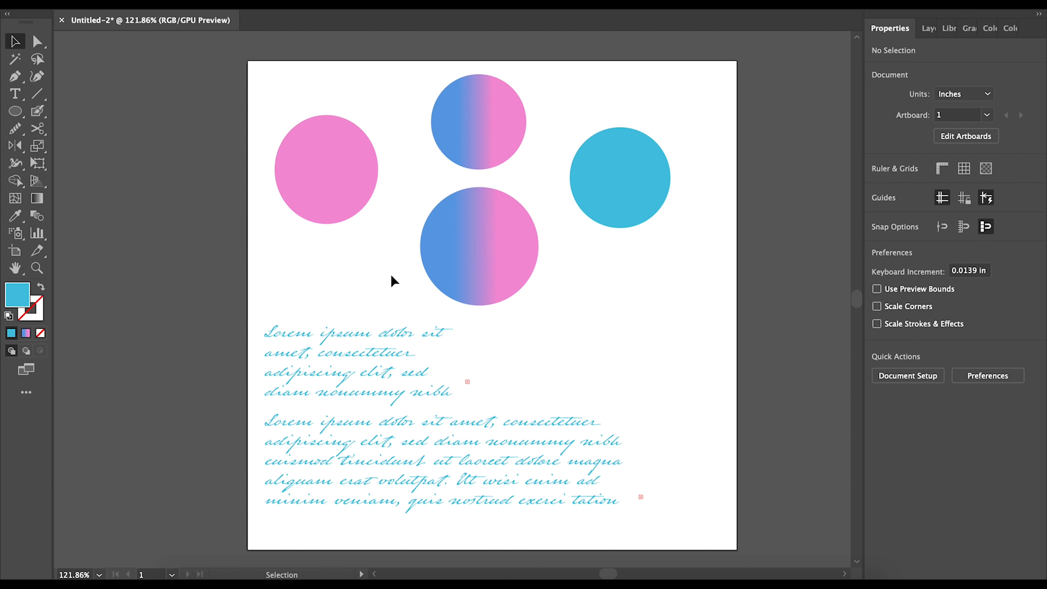
left_click_drag(398, 374, 234, 315)
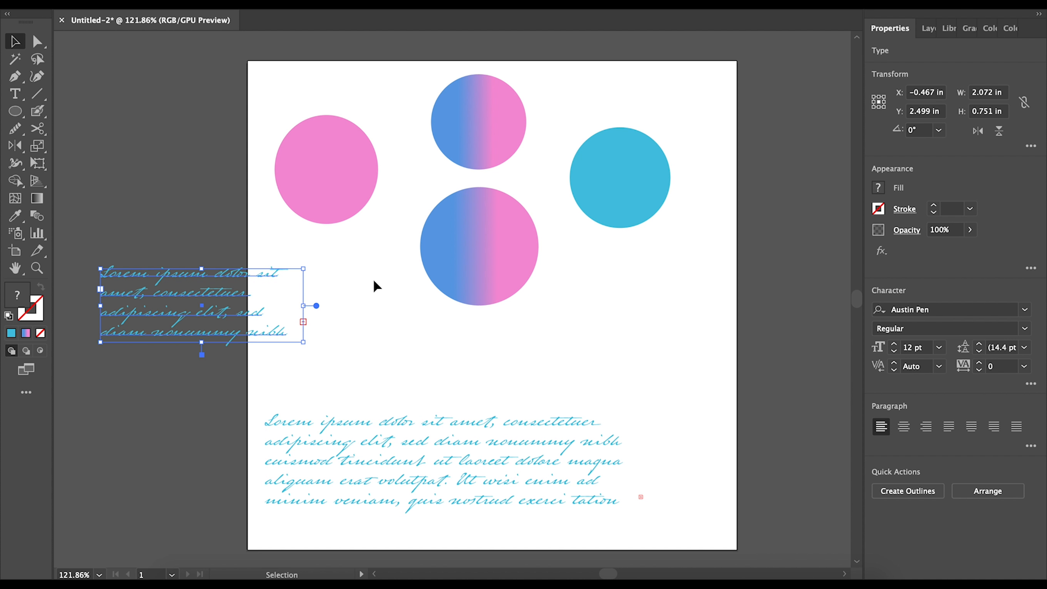
left_click_drag(226, 308, 392, 382)
- Move the pink and cyan circles off the artboard, shift the gradient circles left, delete the small text block
left_click_drag(328, 165, 156, 115)
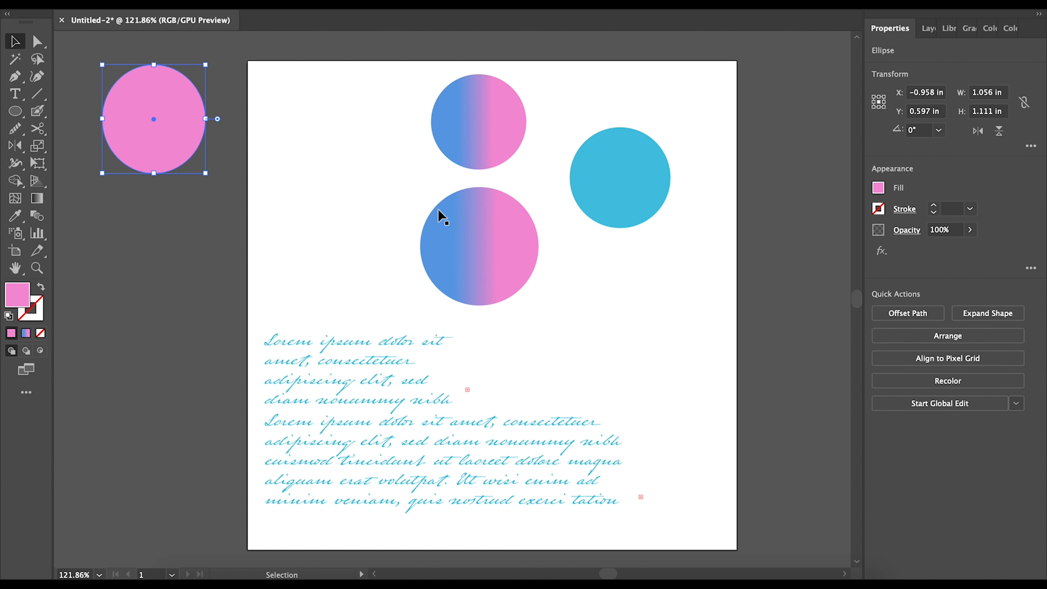
left_click_drag(626, 177, 168, 260)
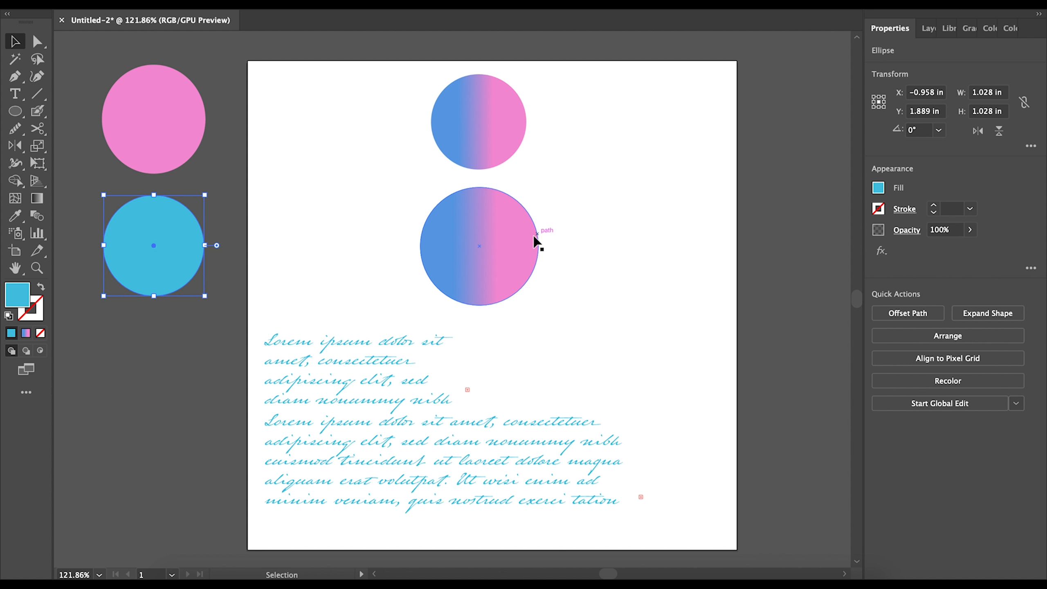
left_click_drag(491, 243, 351, 243)
left_click_drag(486, 136, 347, 136)
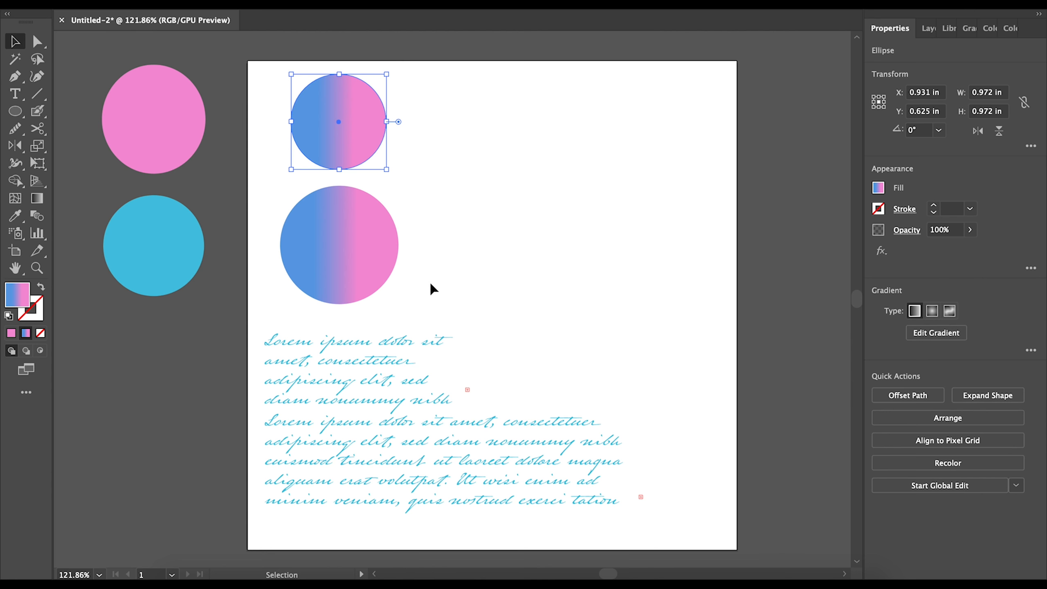
left_click(339, 395)
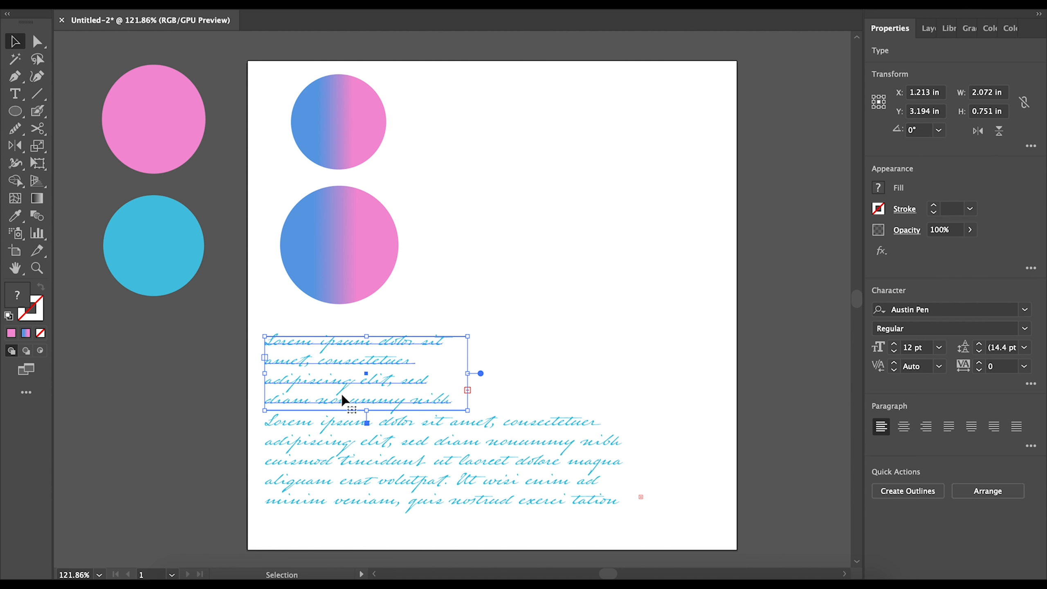
key("Delete")
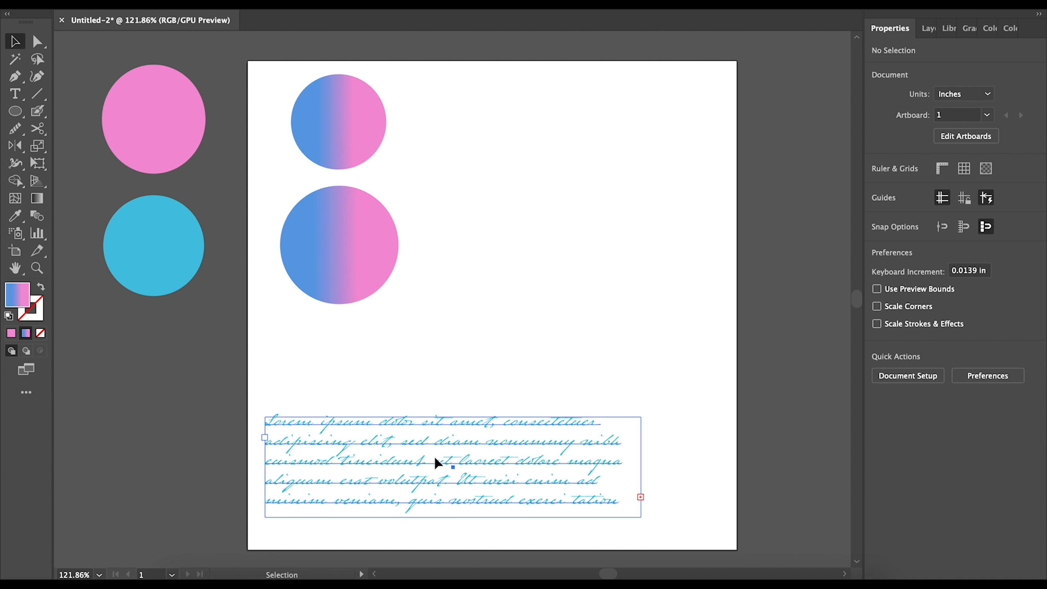
- Clear the selected text and draw five overlapping pink circles near the artboard's top
key("Delete")
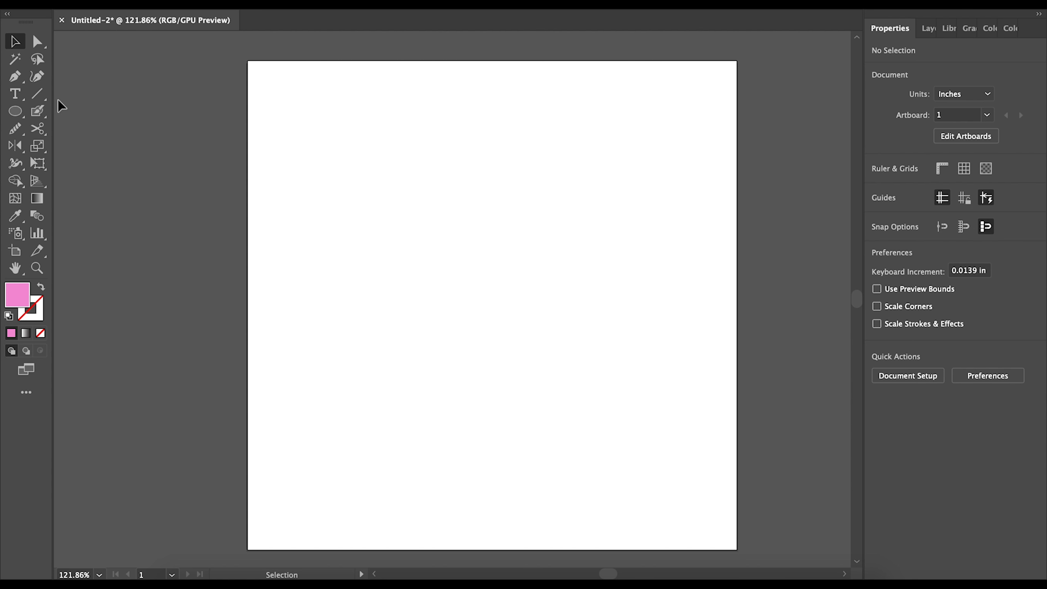
left_click(15, 111)
left_click_drag(302, 134, 395, 226)
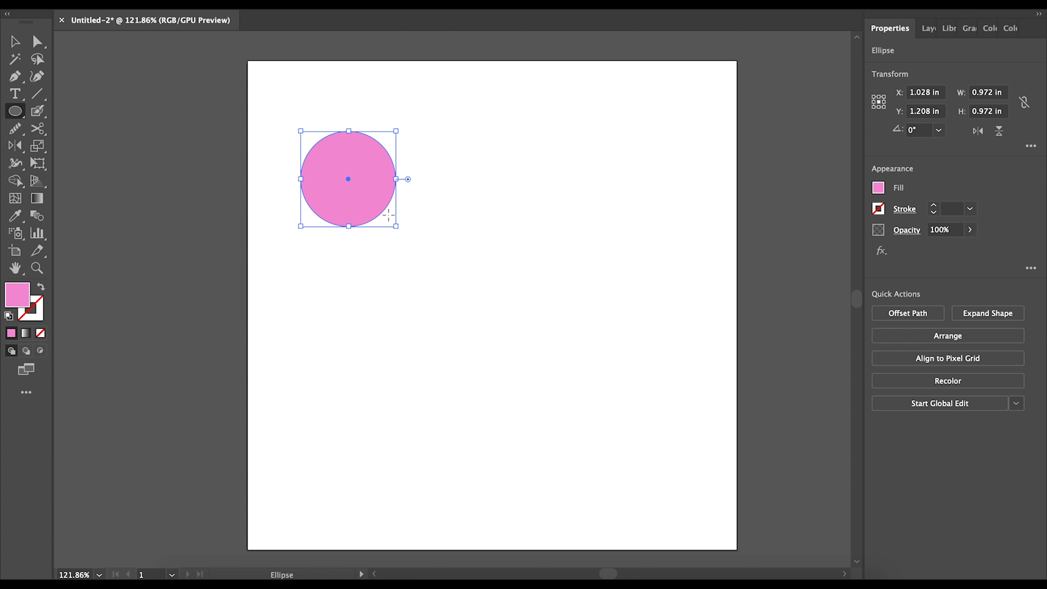
mouse_move(360, 104)
left_mouse_down()
mouse_move(458, 223)
mouse_move(483, 226)
left_mouse_up()
mouse_move(396, 201)
left_mouse_down()
mouse_move(477, 328)
mouse_move(553, 358)
left_mouse_up()
left_click_drag(463, 104, 638, 280)
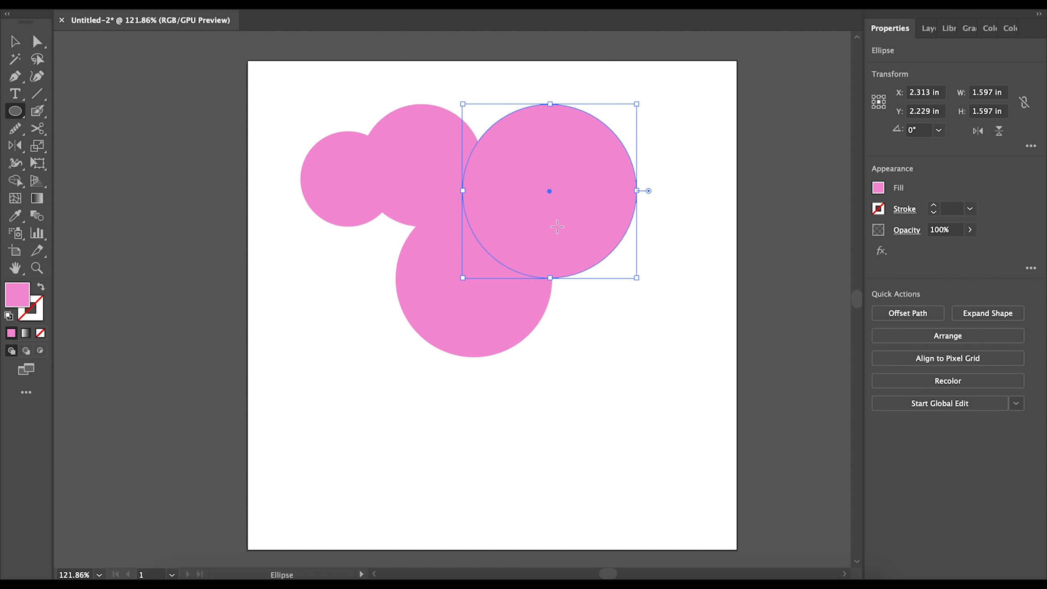
left_click_drag(296, 198, 462, 297)
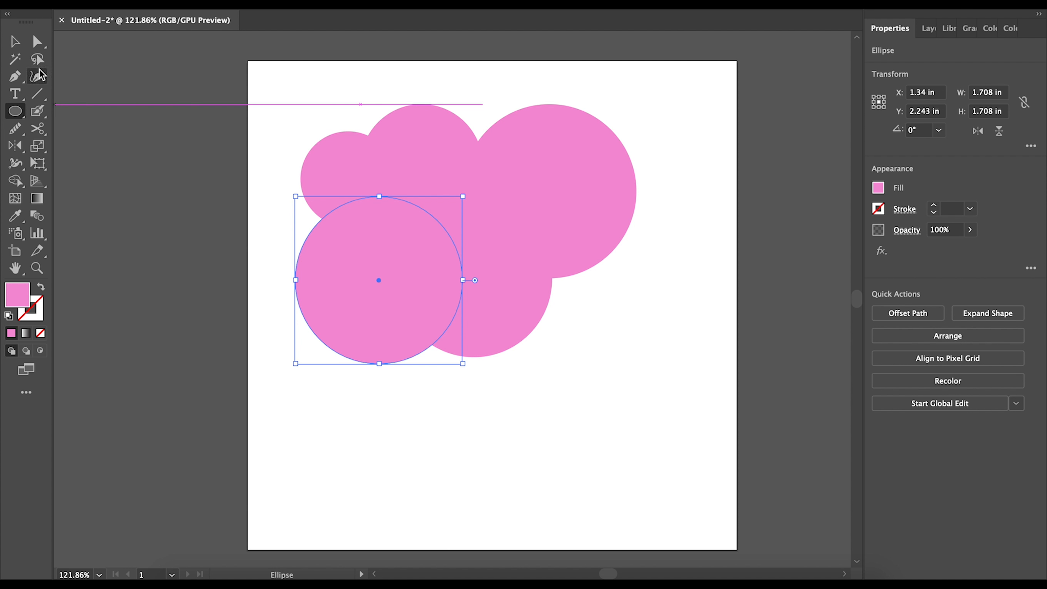
- Rearrange the pink circles into a cluster and enlarge the top-left one
key("v")
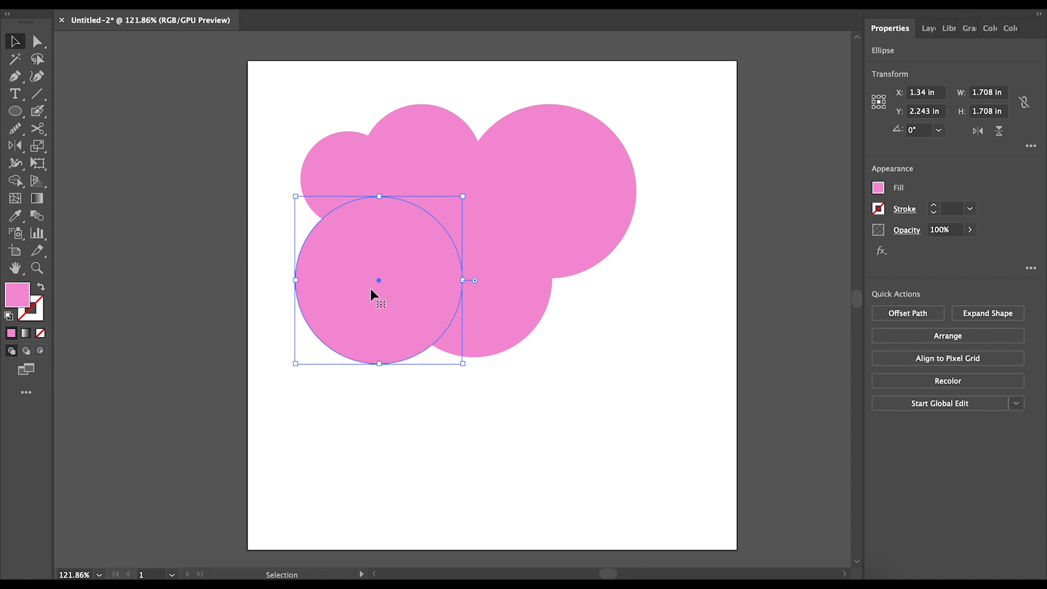
left_click_drag(373, 293, 600, 205)
left_click_drag(438, 160, 448, 164)
left_click_drag(355, 203, 396, 243)
left_click_drag(474, 303, 321, 204)
left_click_drag(400, 257, 510, 139)
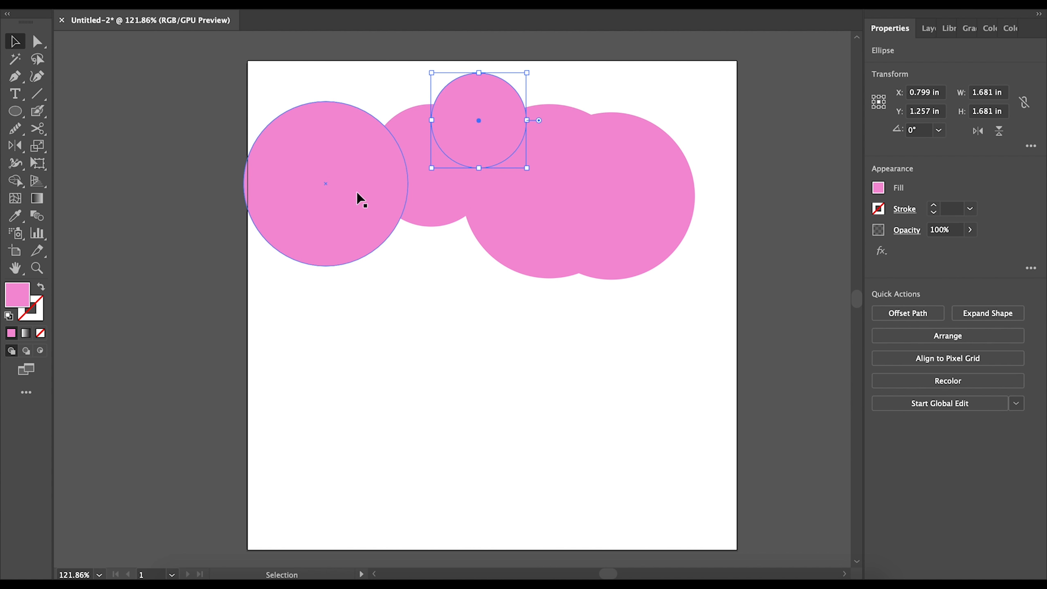
- Arrange the pink circles into a cloud with three large ones along the bottom row
left_click_drag(357, 191, 406, 206)
left_click_drag(485, 167, 512, 189)
left_click_drag(447, 174, 550, 157)
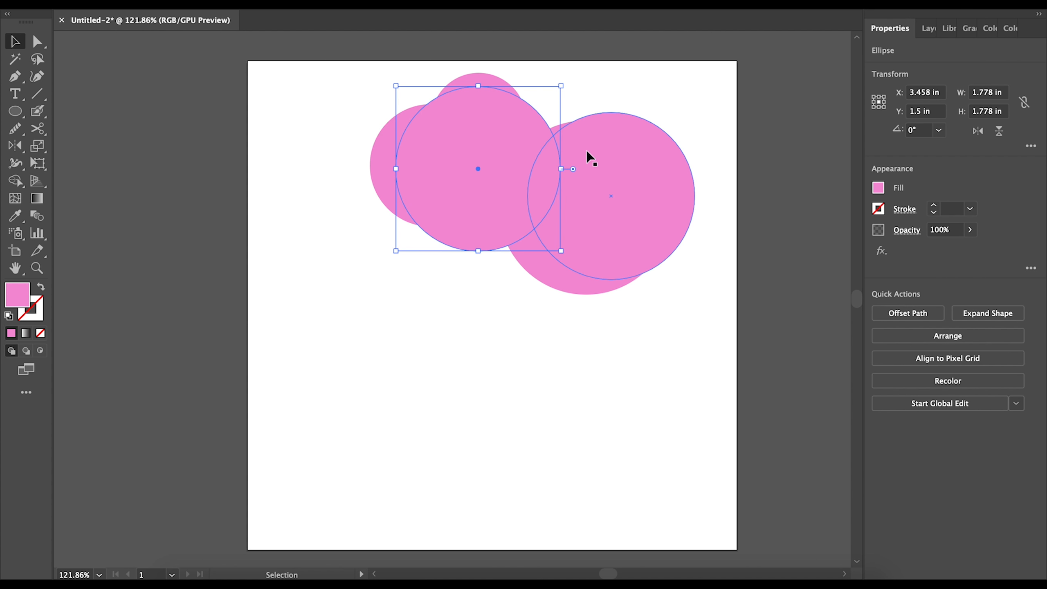
left_click_drag(650, 159, 671, 124)
left_click_drag(500, 158, 365, 330)
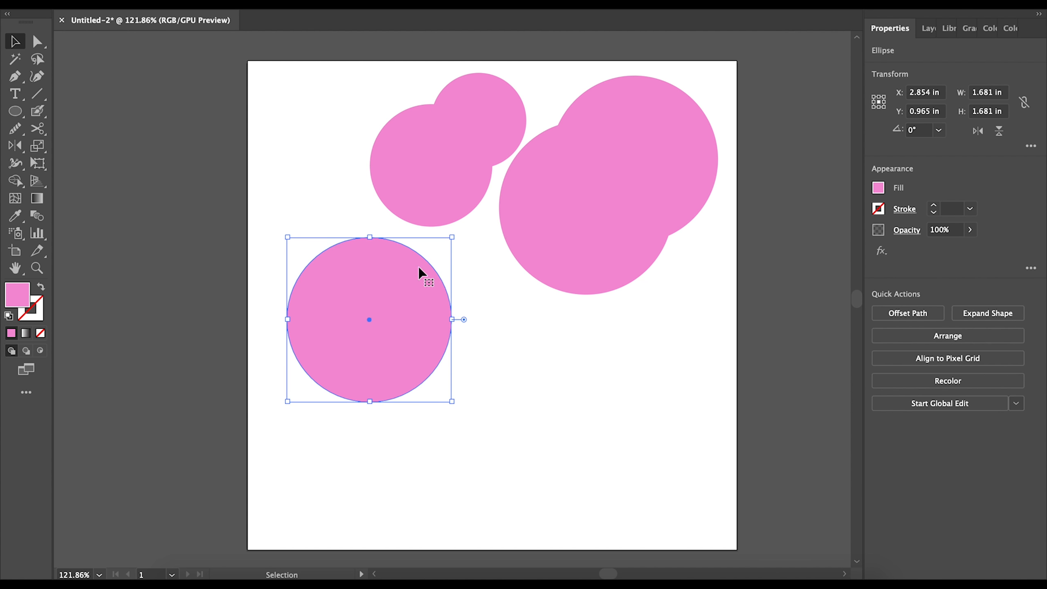
left_click_drag(556, 277, 490, 363)
left_click_drag(626, 198, 594, 364)
left_click_drag(442, 181, 429, 259)
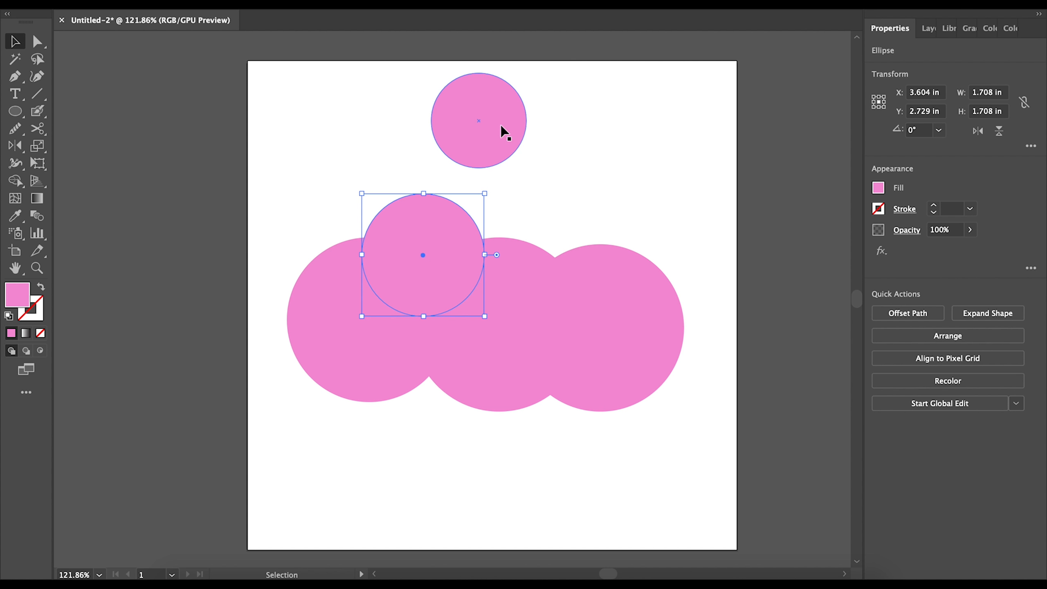
left_click_drag(504, 133, 530, 220)
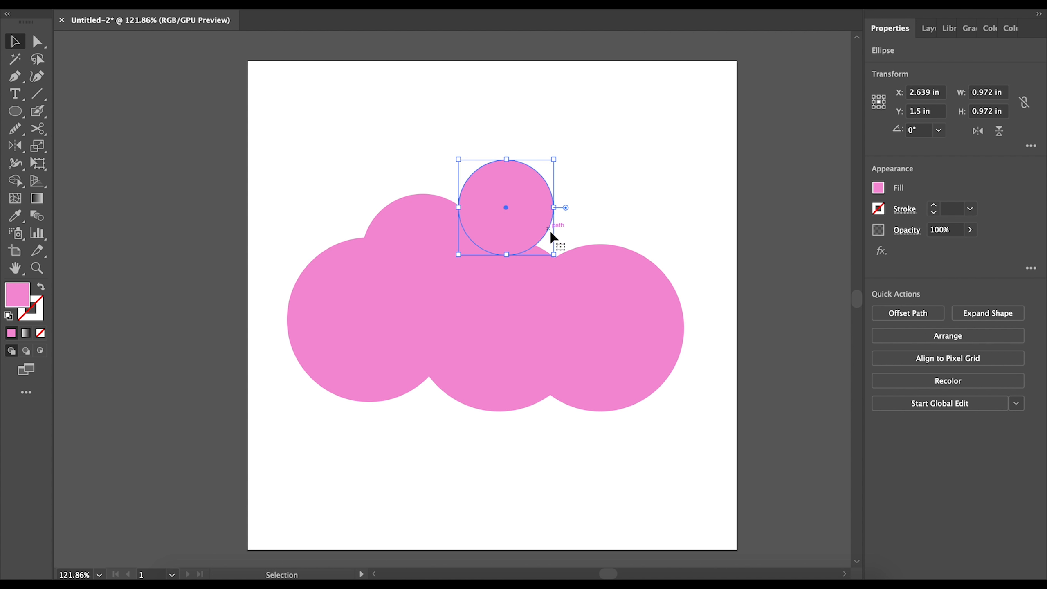
- Draw a small extra circle and fit it into the cloud's top right
left_click(16, 112)
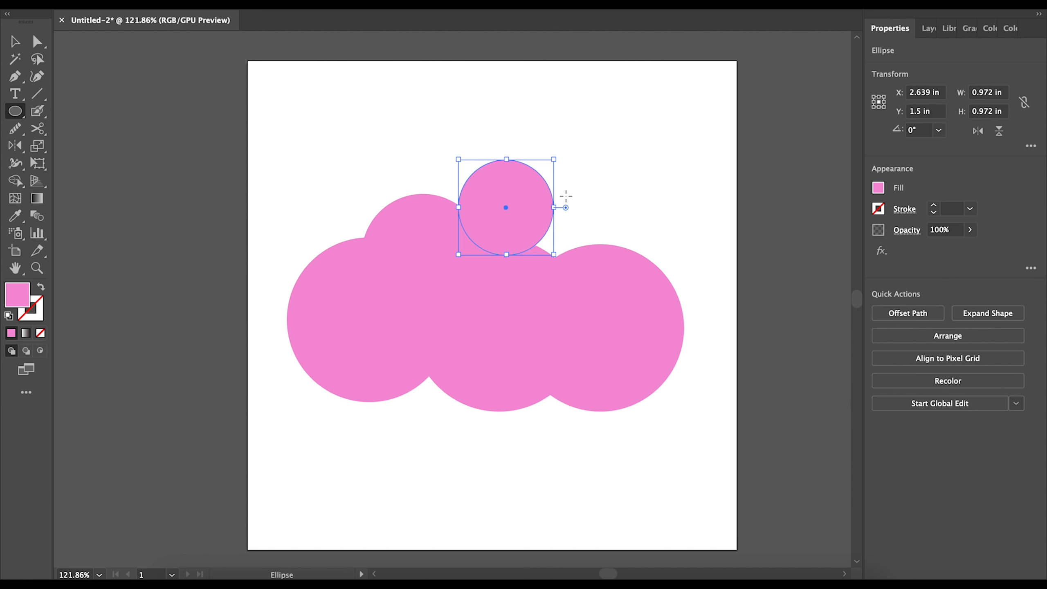
left_click_drag(617, 225, 533, 217)
left_click(14, 42)
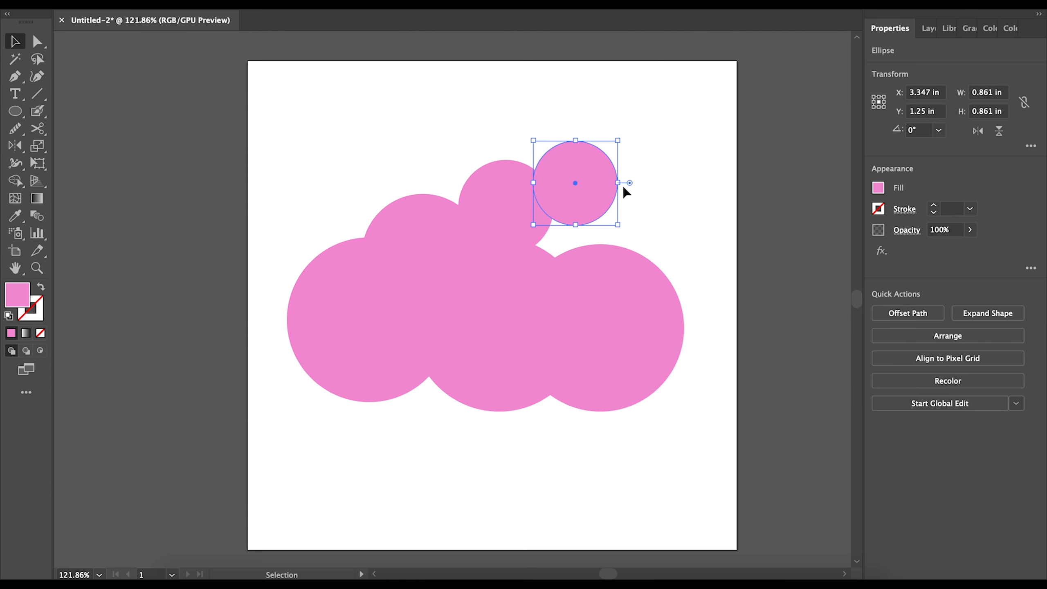
left_click_drag(583, 186, 578, 244)
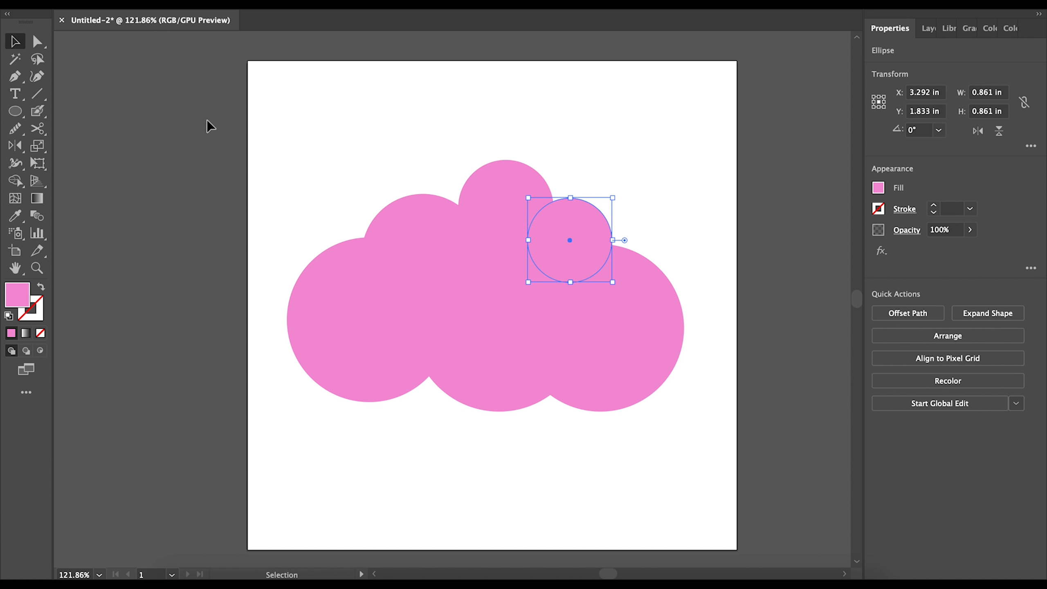
left_click(311, 143)
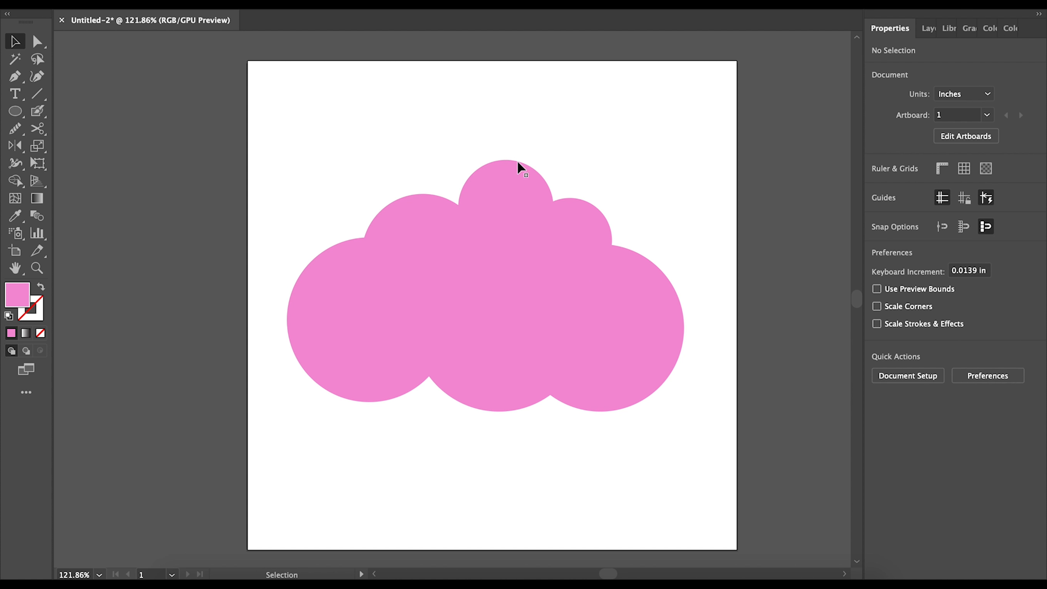
left_click_drag(590, 231, 597, 234)
- Select all six cloud circles and move them up together
left_click(525, 189)
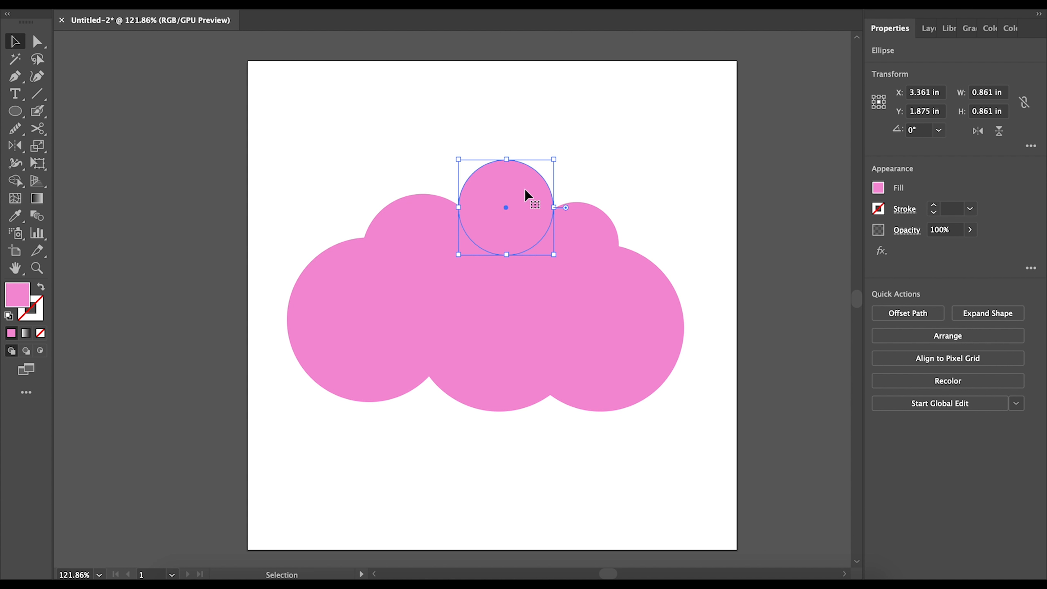
left_click(386, 121)
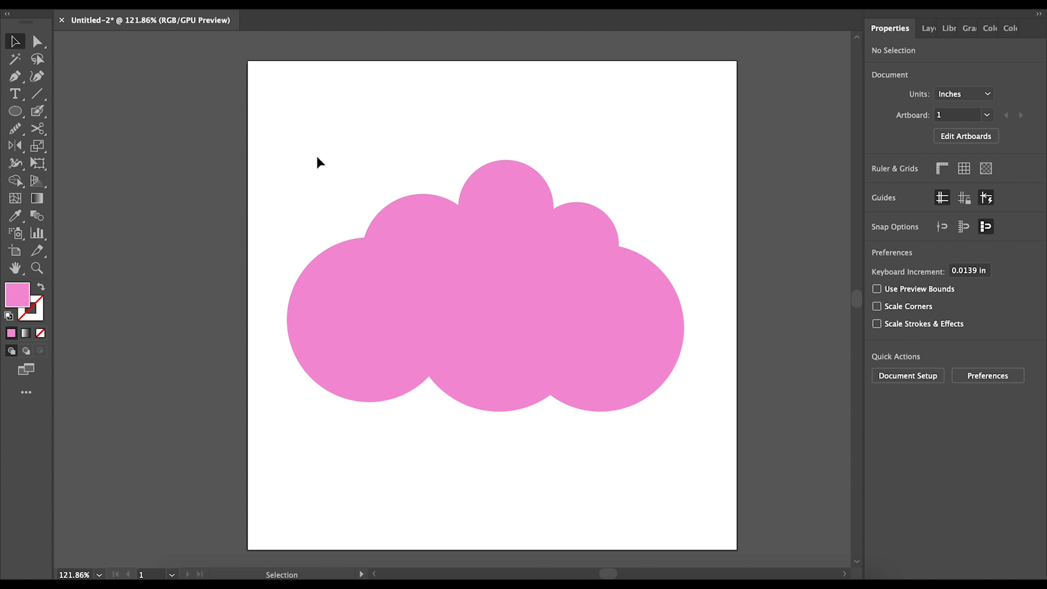
left_click_drag(243, 122, 739, 443)
left_click_drag(603, 301, 624, 274)
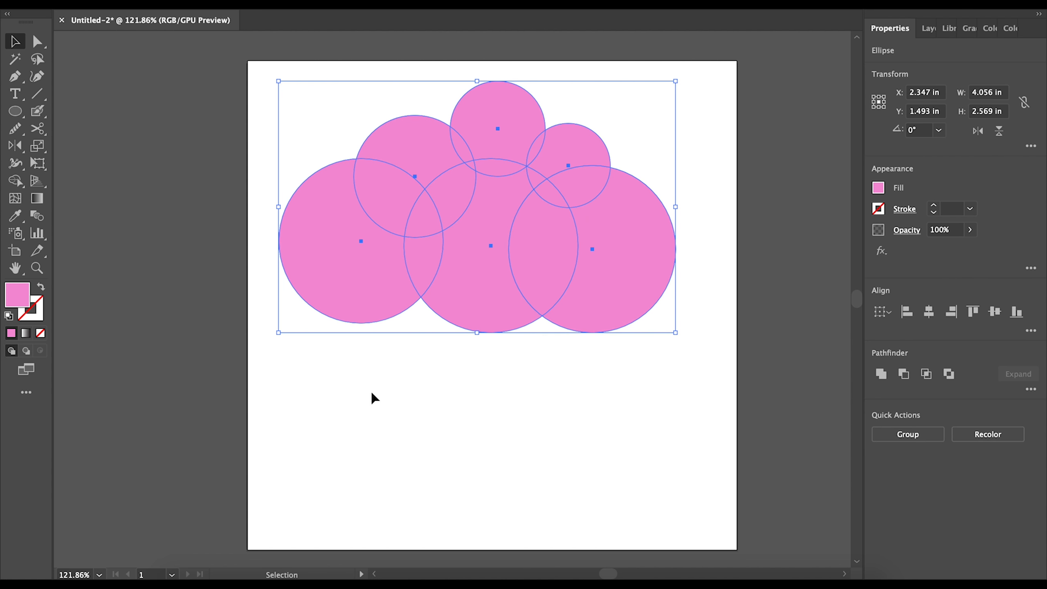
- Group the six cloud circles into one 4.056 × 2.569 in group and move it down
left_click(241, 117)
left_click_drag(242, 70, 637, 231)
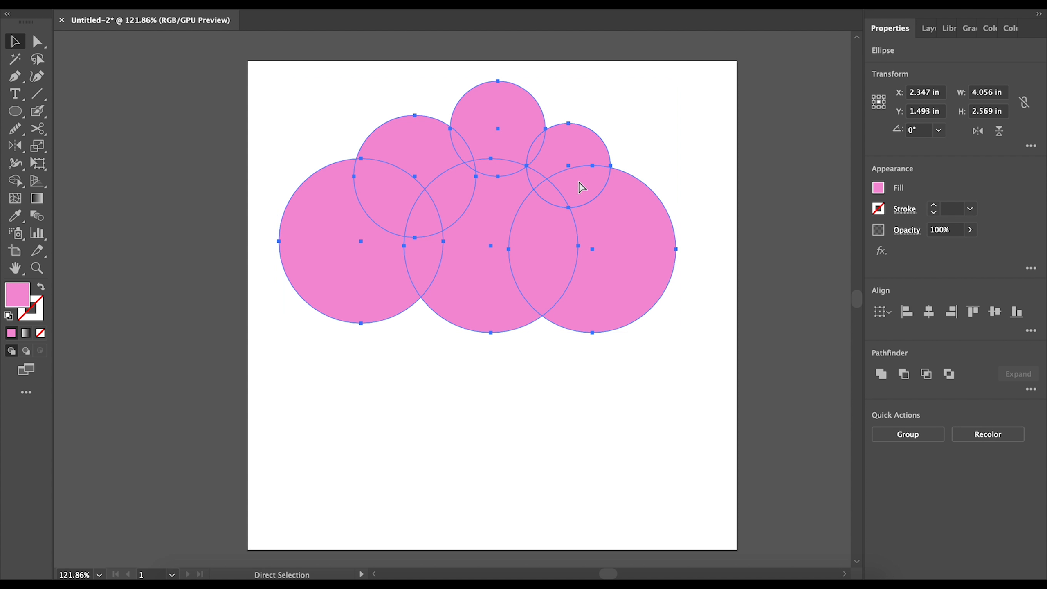
key("super+g")
left_click(452, 387)
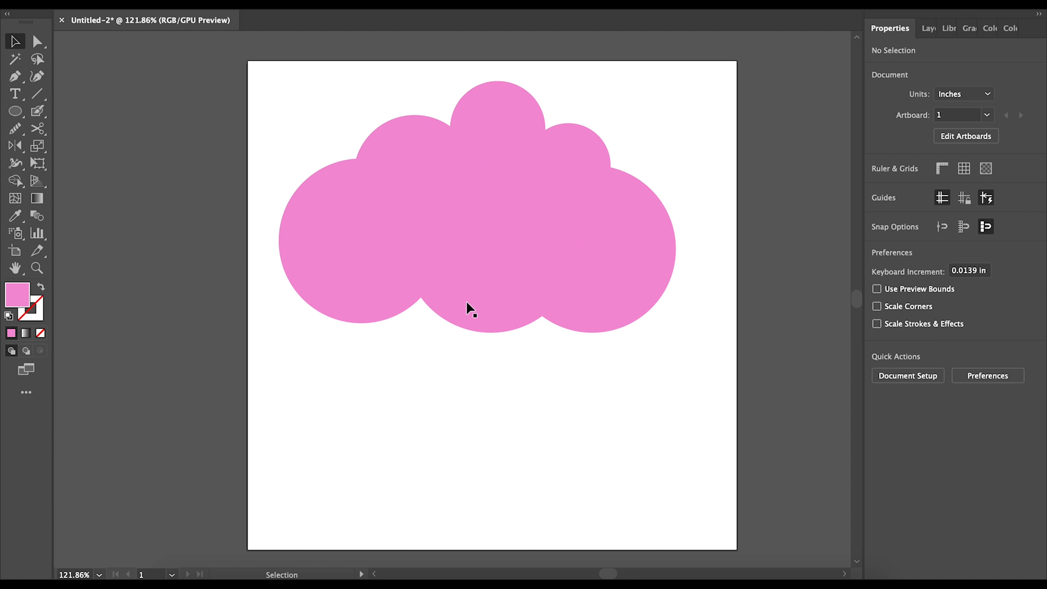
left_click(495, 252)
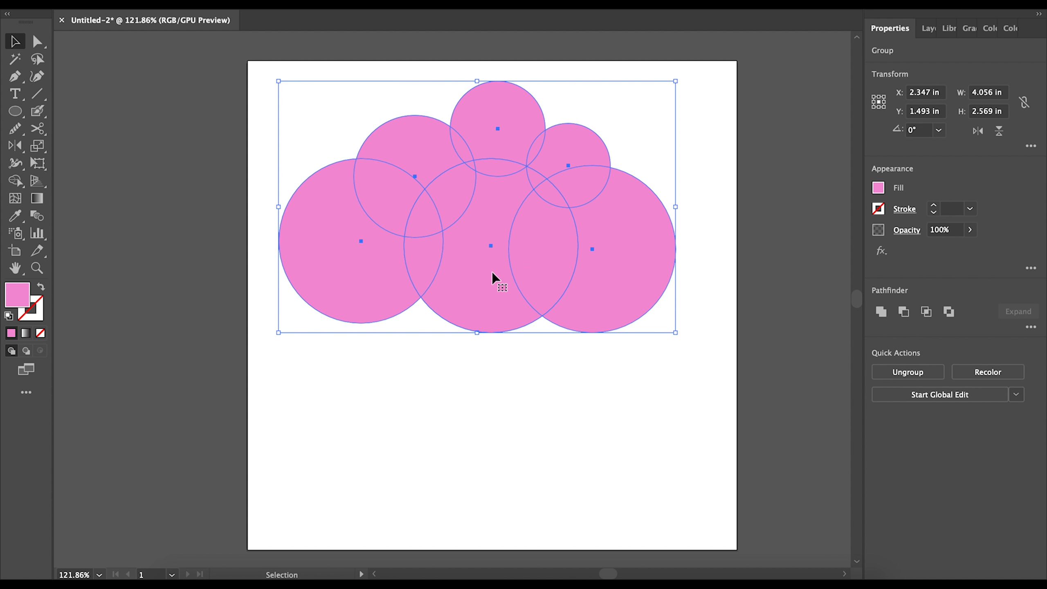
left_click_drag(493, 272, 486, 326)
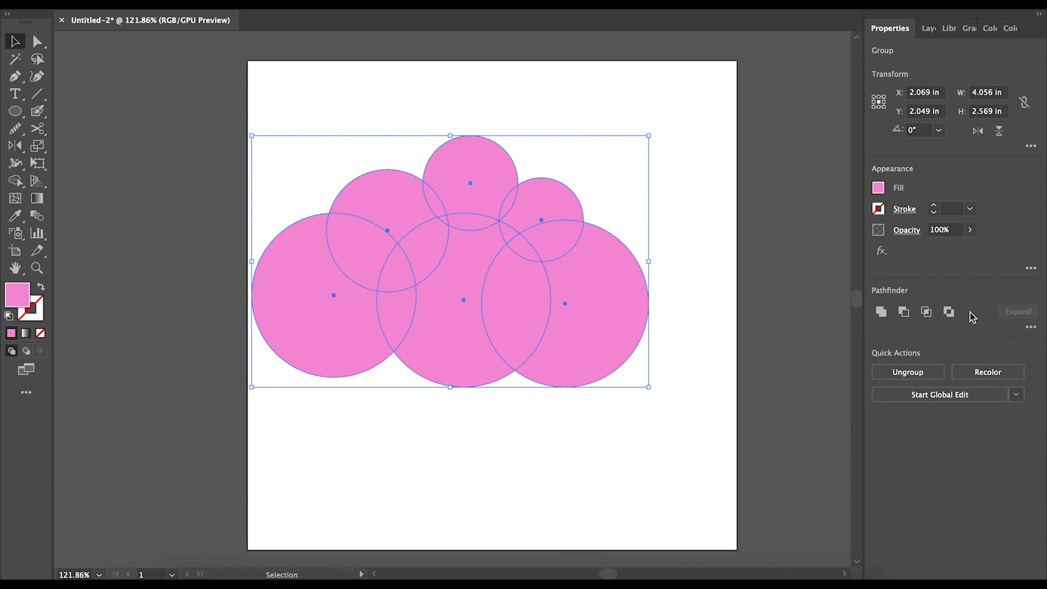
- Browse the Layers, Libraries, Gradient and Color panels, then return to Properties and open the Window menu
left_click(931, 33)
left_click(949, 34)
left_click(964, 34)
left_click(994, 30)
left_click(1009, 29)
left_click(889, 30)
left_click(373, 4)
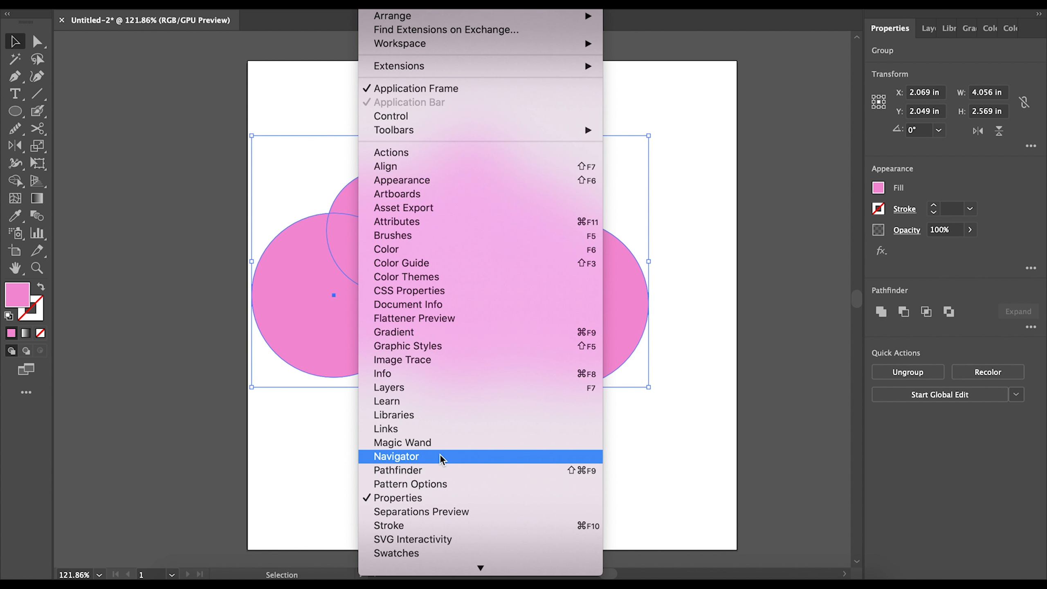
- Open a floating Pathfinder panel at the right and nudge the cloud group to X 2.056, Y 2.062 in
left_click(369, 471)
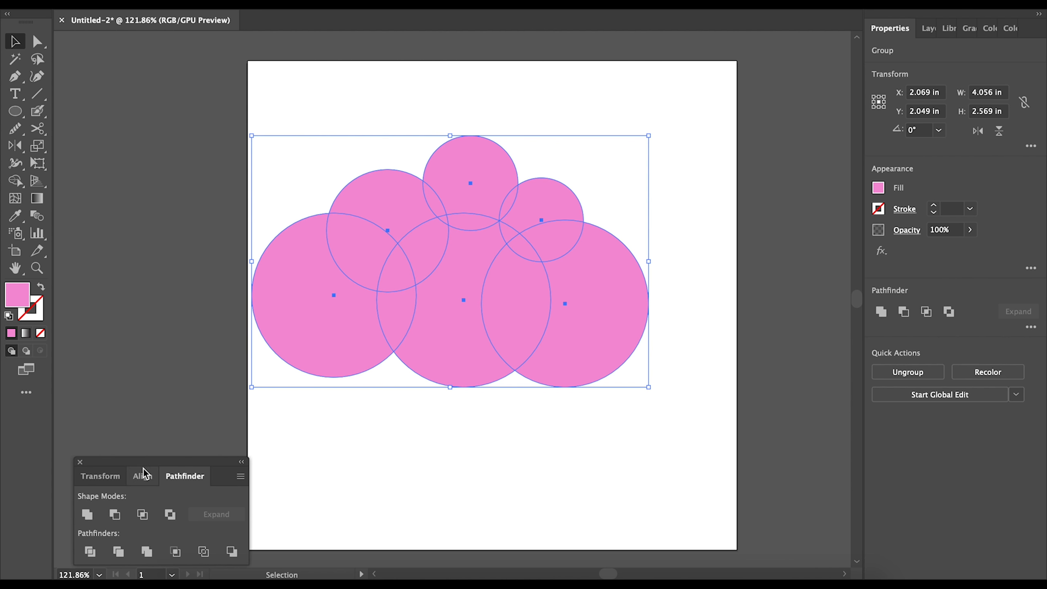
left_click_drag(148, 463, 865, 443)
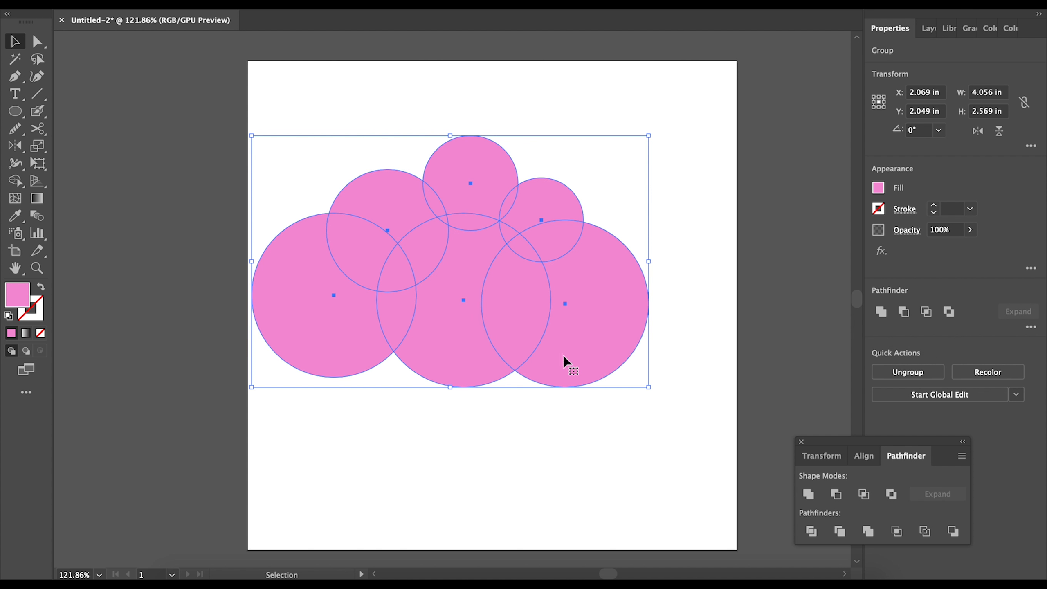
left_click(540, 431)
left_click(466, 275)
left_click_drag(508, 287, 470, 326)
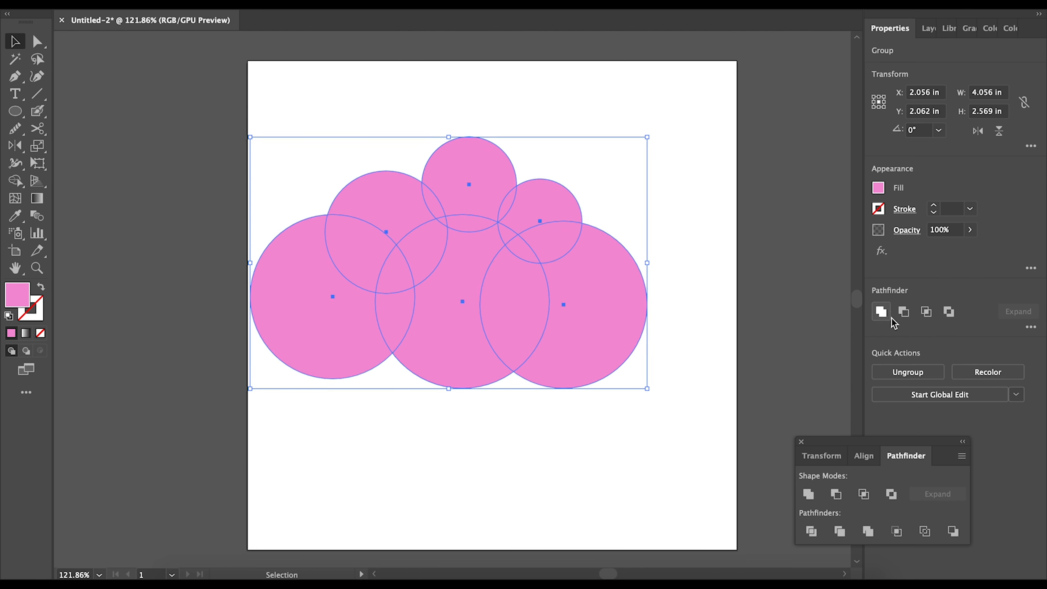
left_click(881, 312)
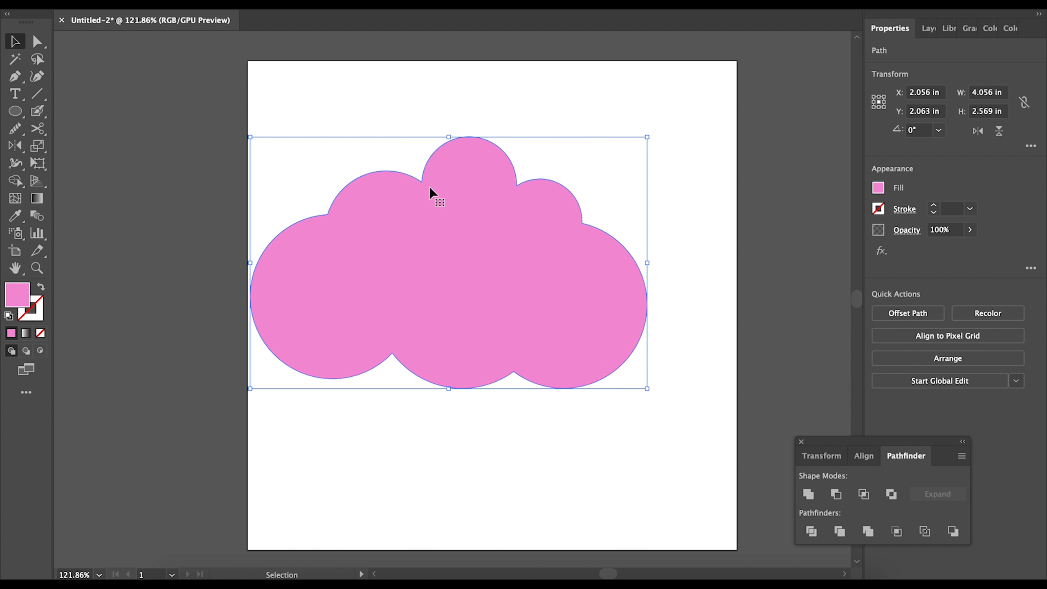
left_click_drag(496, 273, 535, 279)
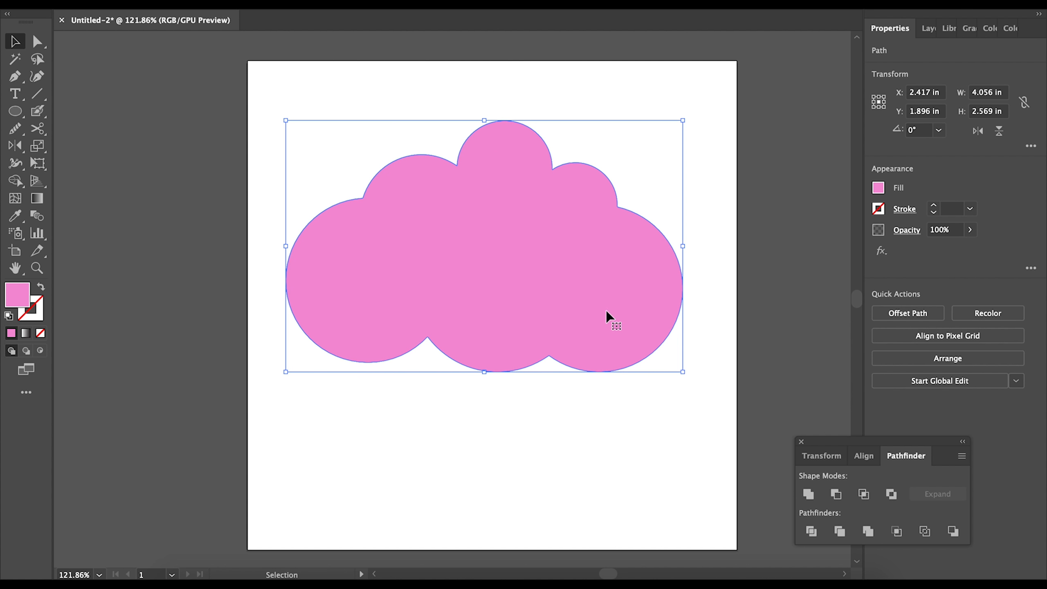
mouse_move(528, 271)
left_mouse_down()
mouse_move(540, 274)
mouse_move(519, 282)
mouse_move(524, 267)
left_mouse_up()
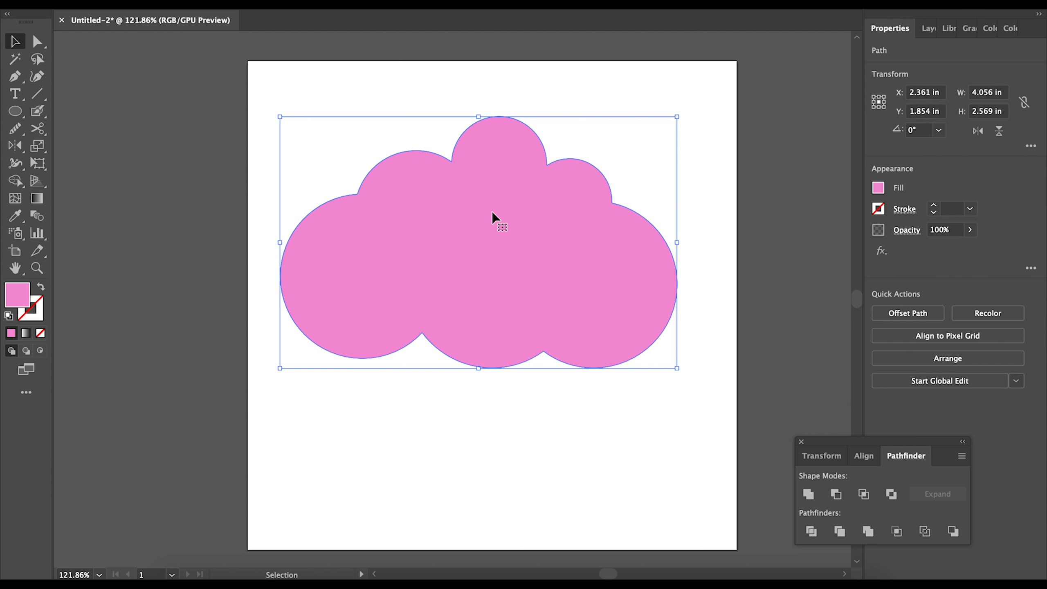
key("ctrl+z")
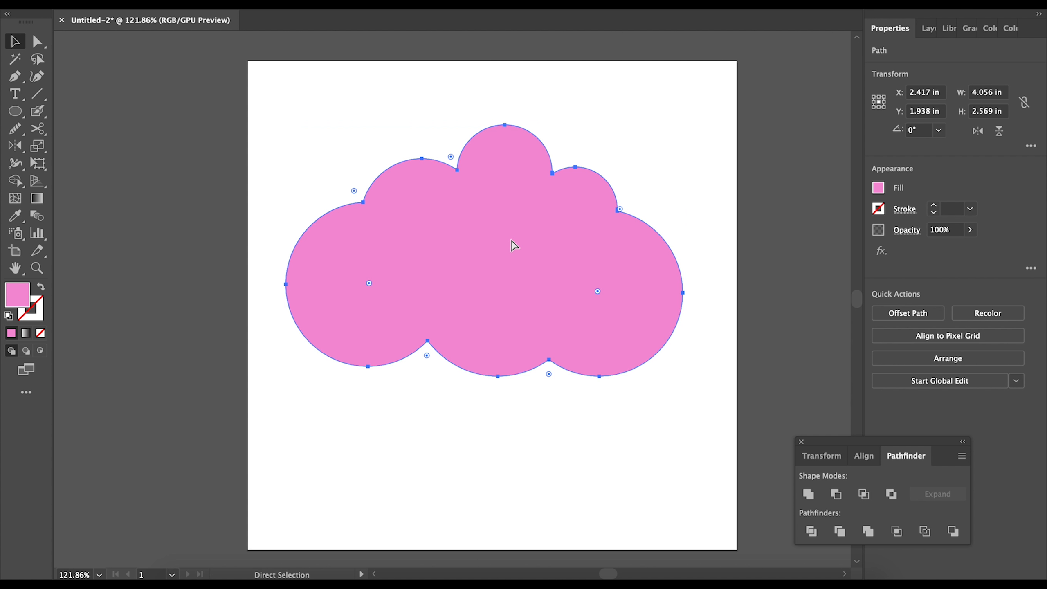
key("ctrl+z")
key("ctrl+z")
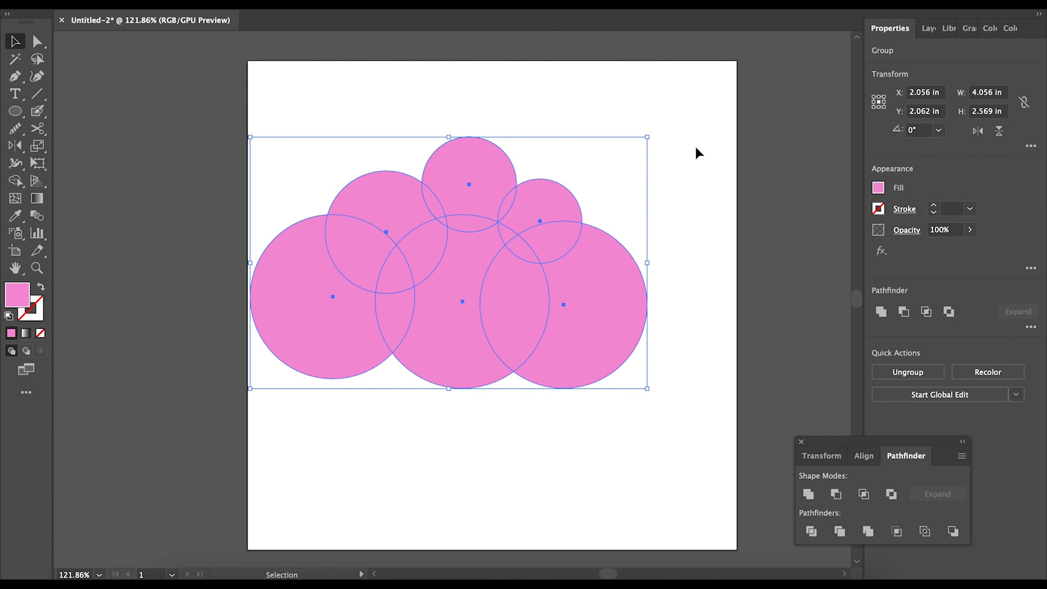
- Move the cloud group up and right to X 2.278 in, Y 1.993 in, and reselect it
left_click(650, 157)
left_click_drag(491, 218, 499, 246)
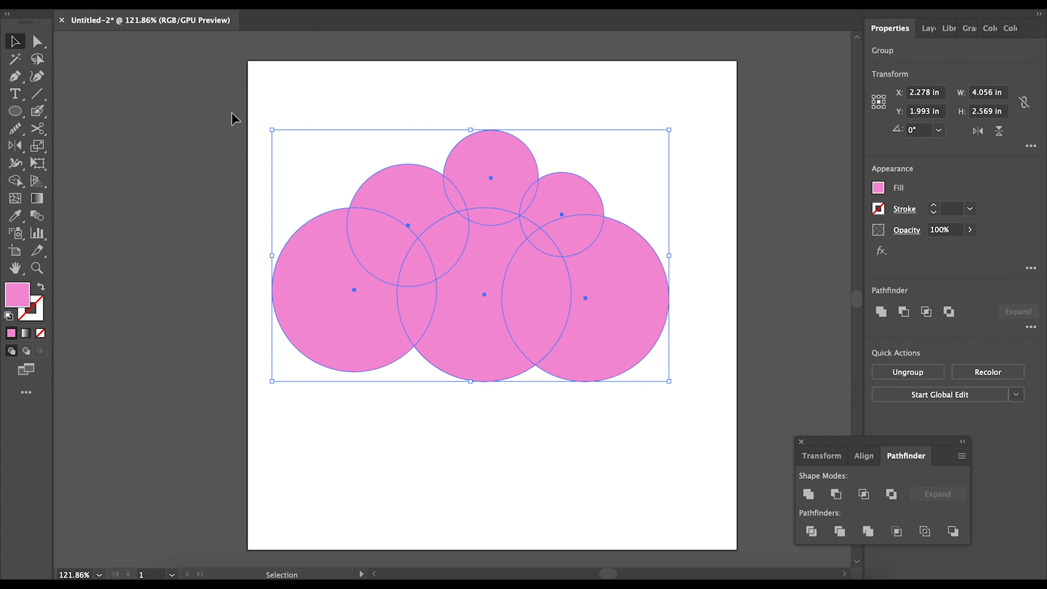
left_click(357, 95)
left_click(427, 238)
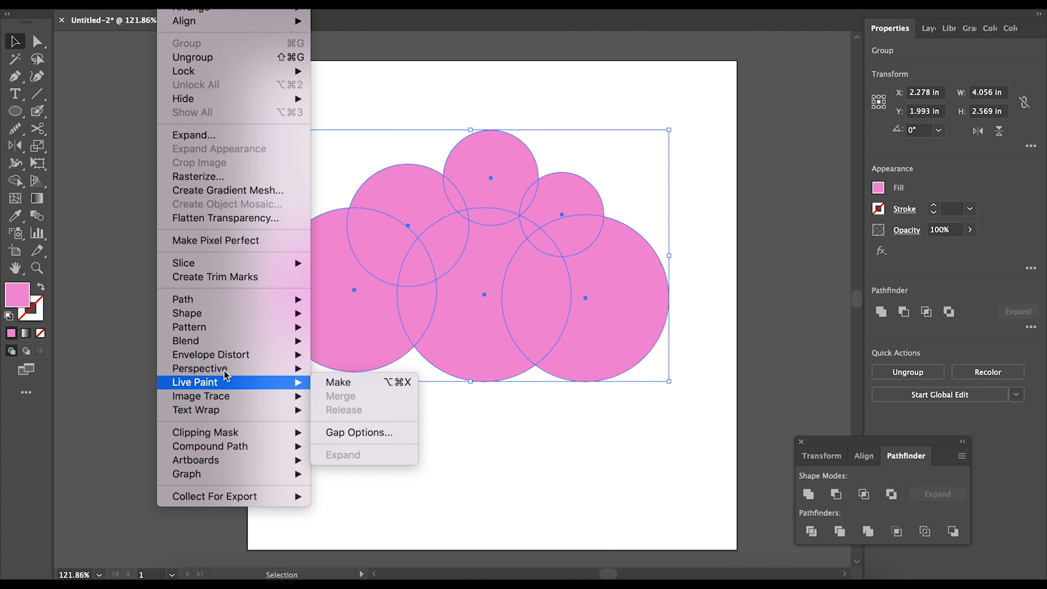
- Ungroup the circles, adjust the small one, Unite all six into one cloud path and move it up
left_click(224, 58)
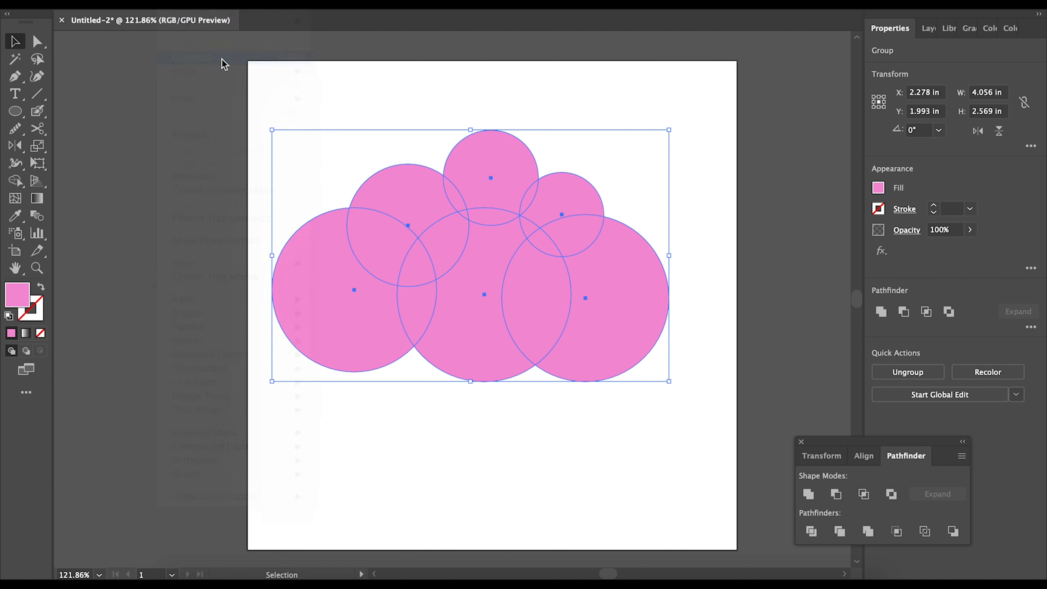
left_click(693, 187)
left_click_drag(584, 184, 574, 206)
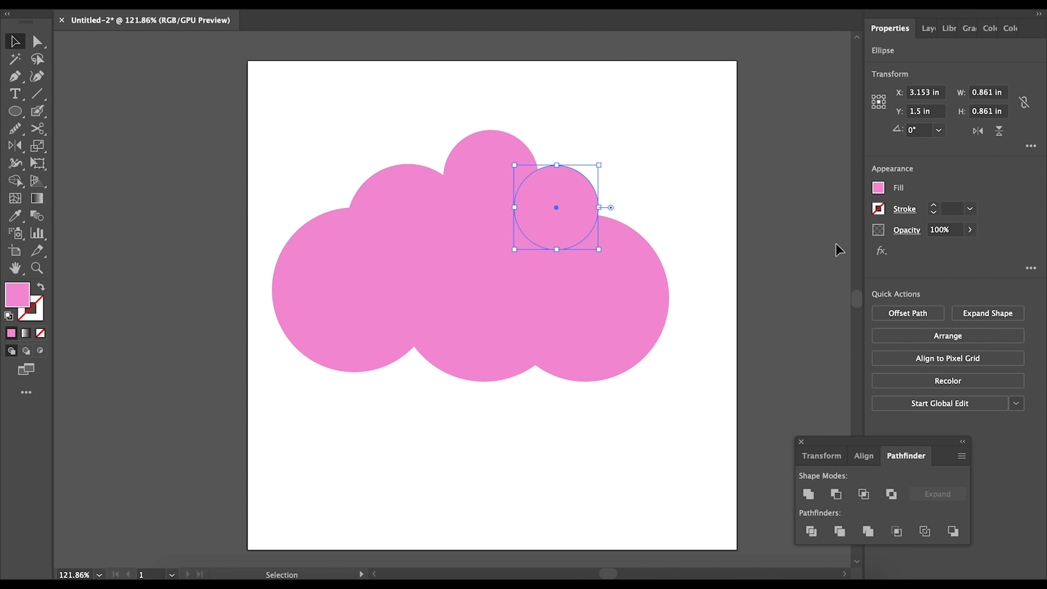
left_click_drag(249, 122, 740, 400)
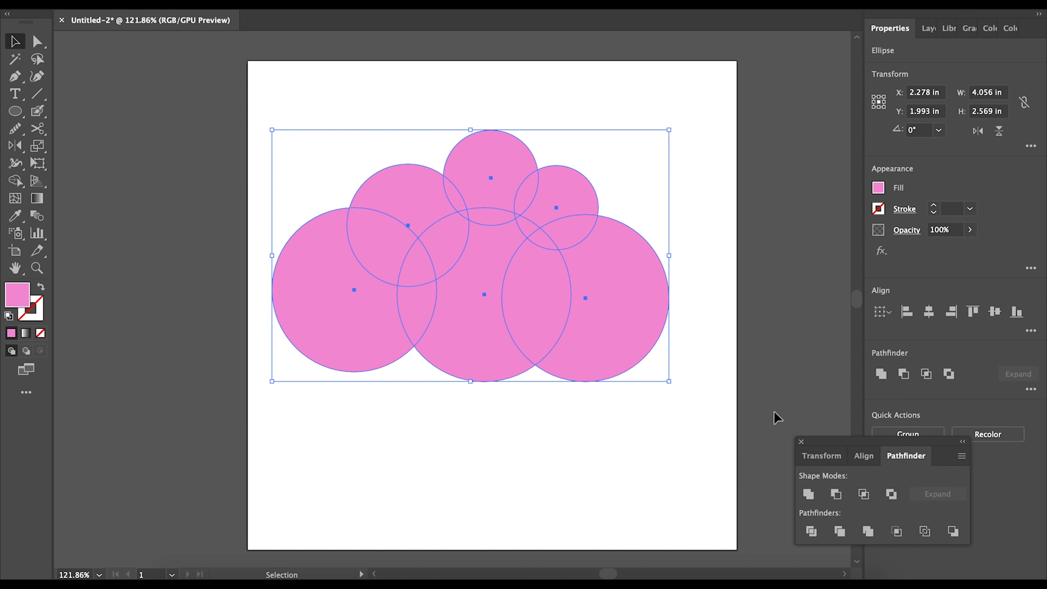
left_click(808, 495)
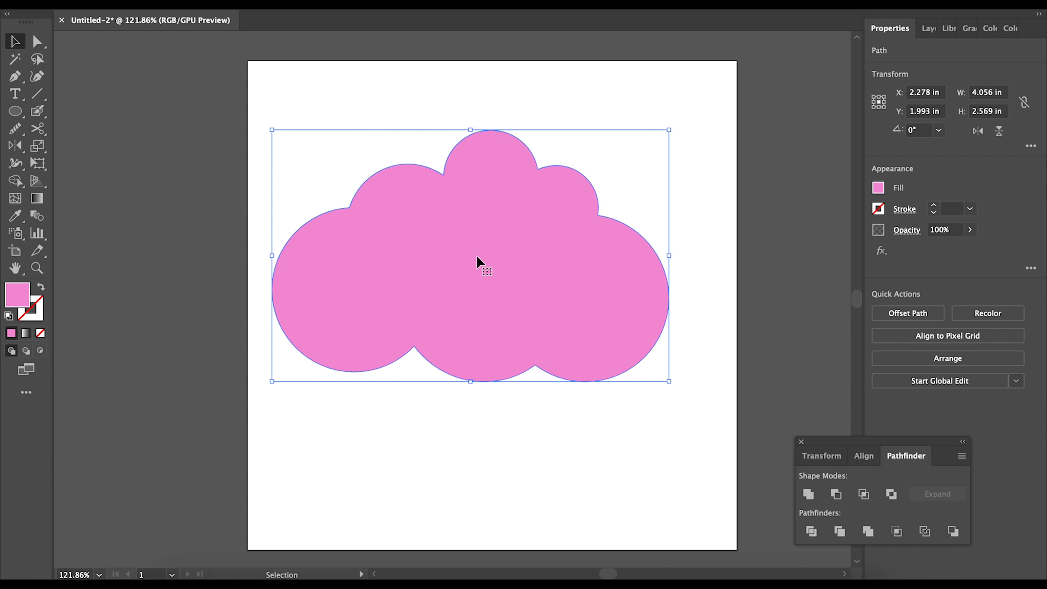
left_click_drag(476, 255, 487, 226)
left_click(456, 456)
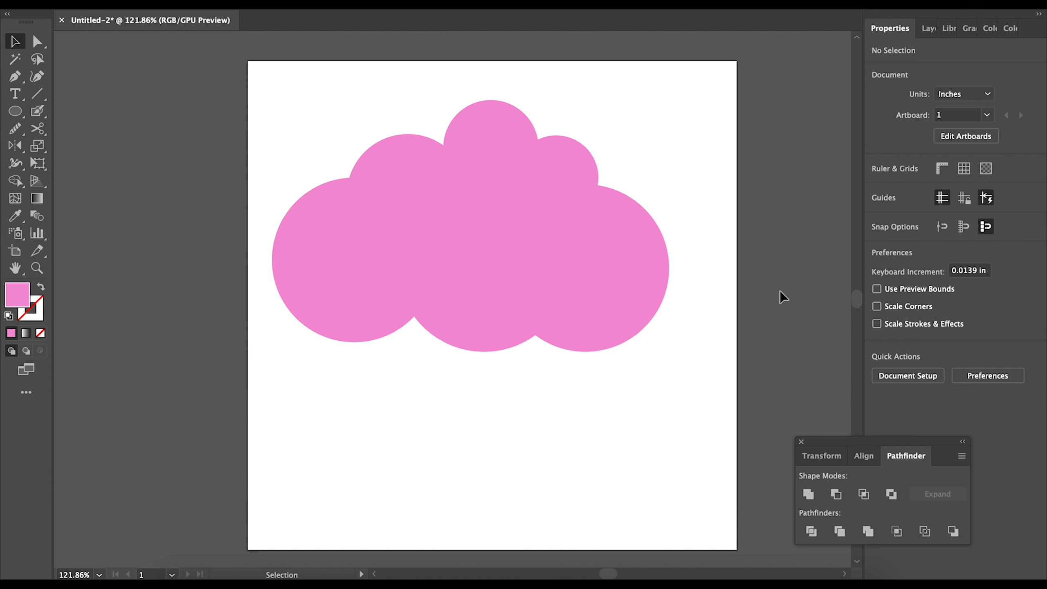
- Draw a 4.625 in horizontal straight line across the middle of the pink cloud
left_click(40, 93)
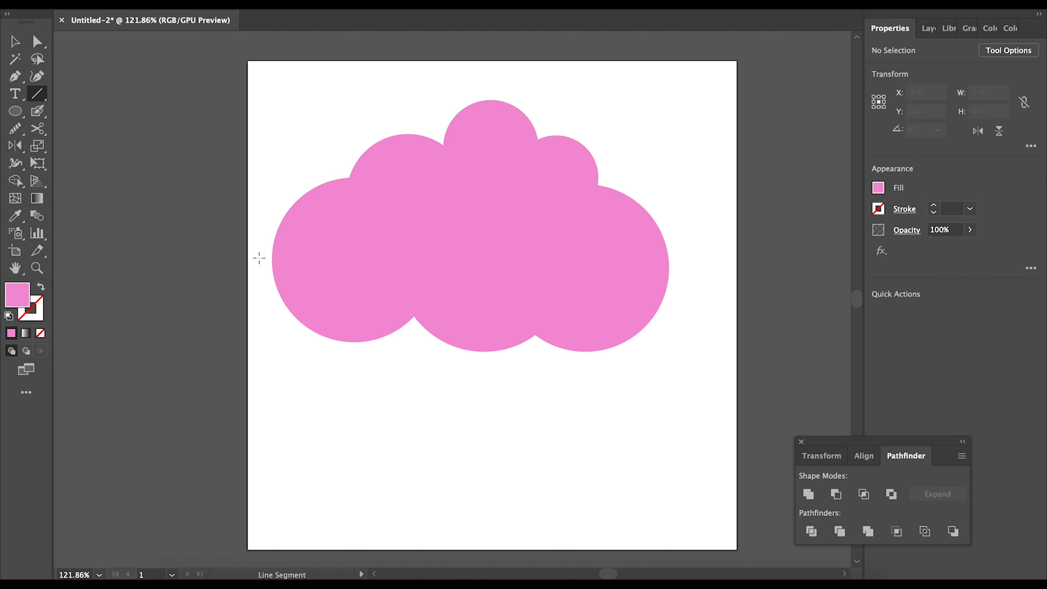
mouse_move(259, 254)
left_mouse_down()
mouse_move(351, 273)
mouse_move(713, 306)
left_mouse_up()
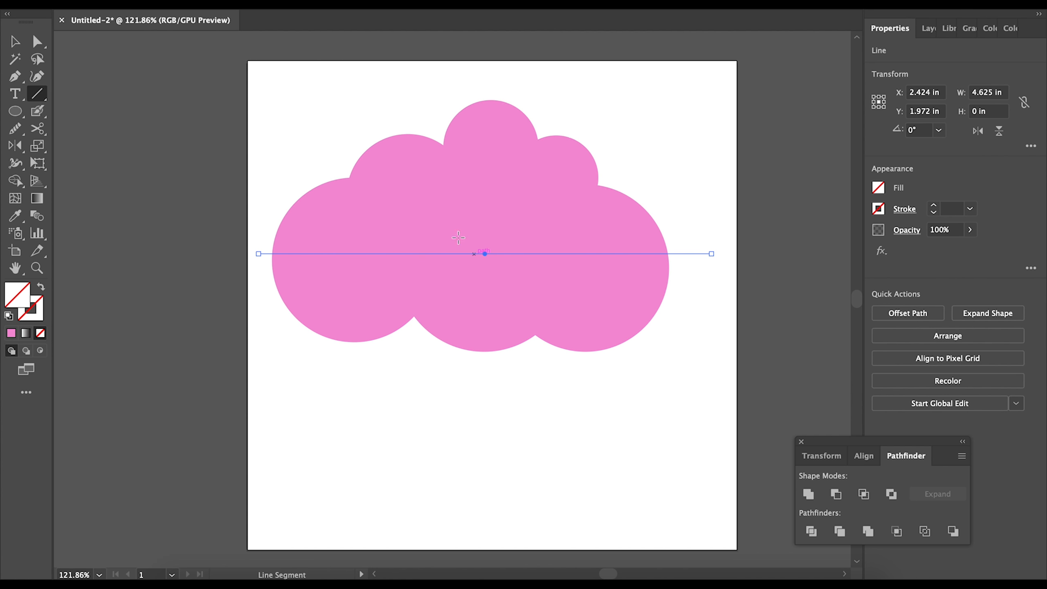
left_click(14, 41)
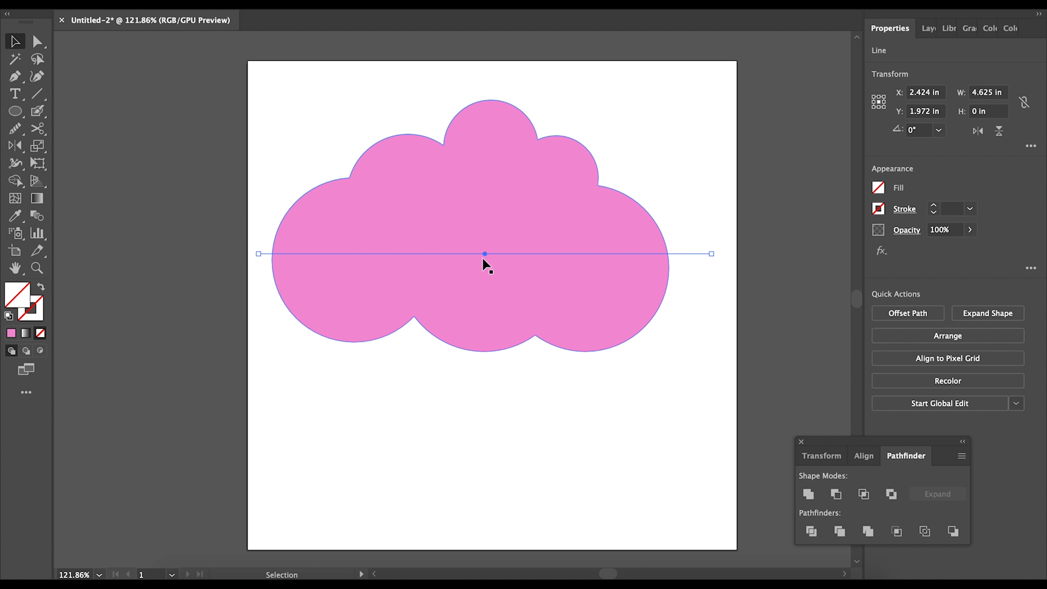
- Lower the line, select it with the cloud, and apply Pathfinder Divide along it
left_click_drag(485, 253, 486, 280)
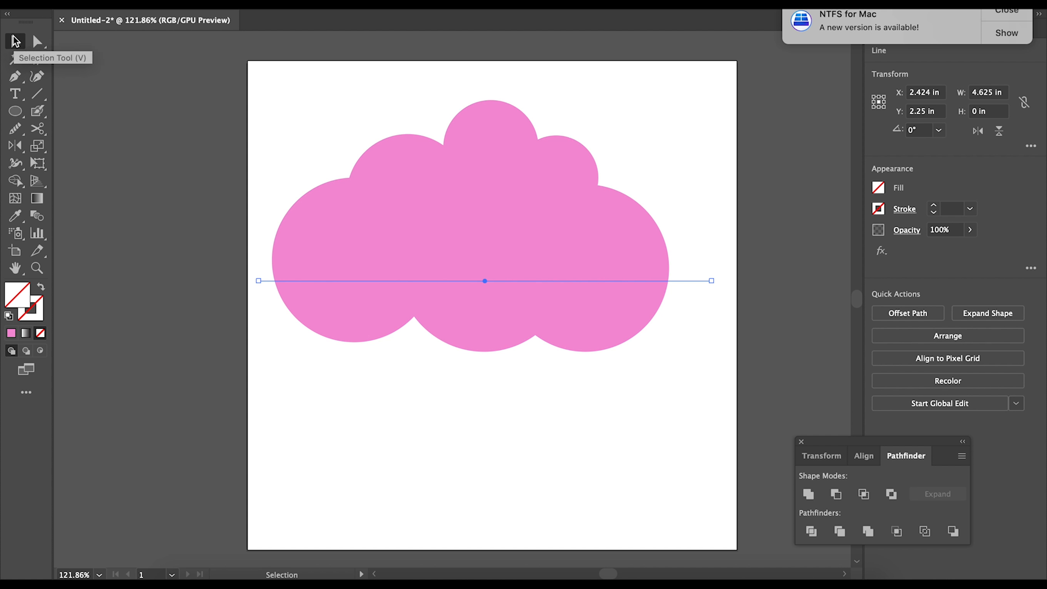
left_click_drag(283, 86, 567, 423)
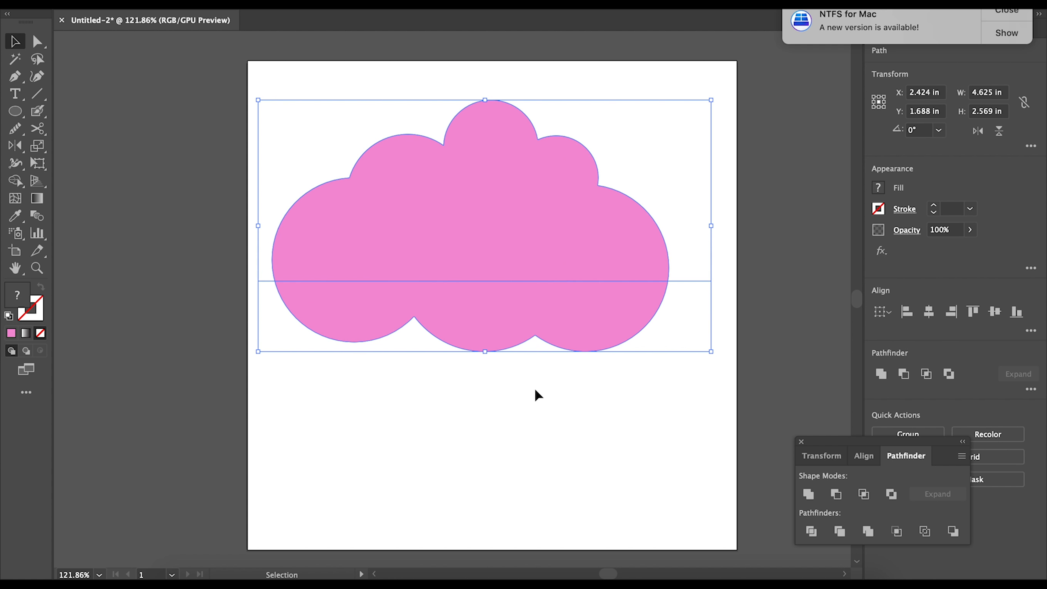
left_click(812, 532)
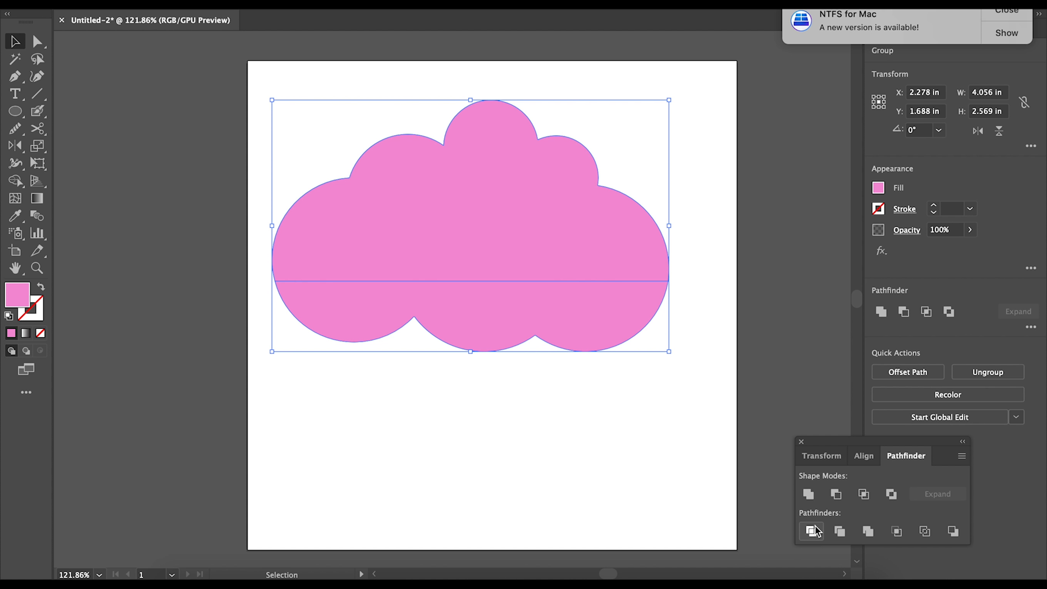
left_click(470, 445)
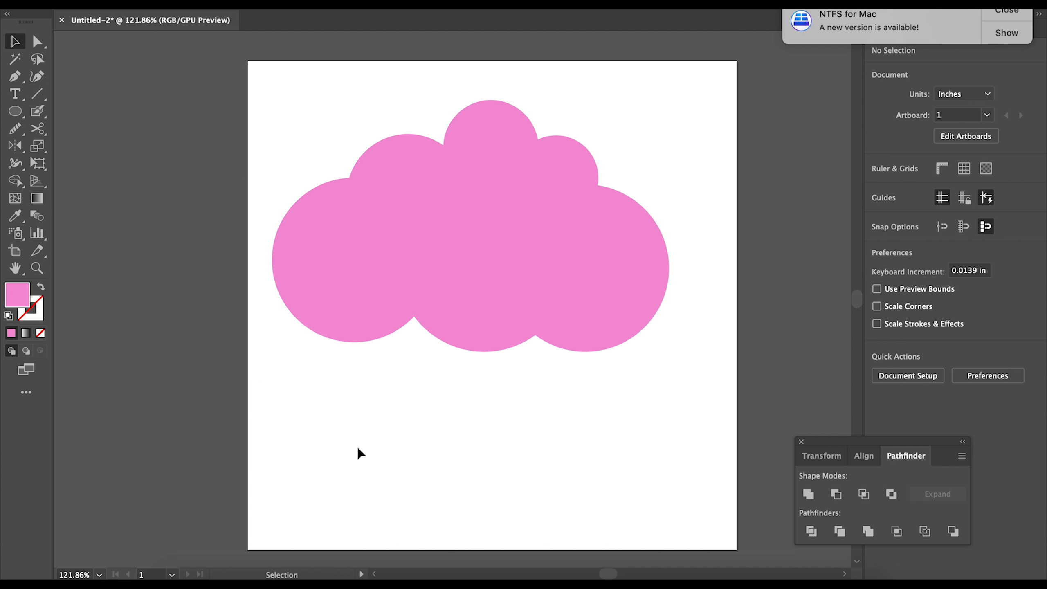
left_click(477, 246)
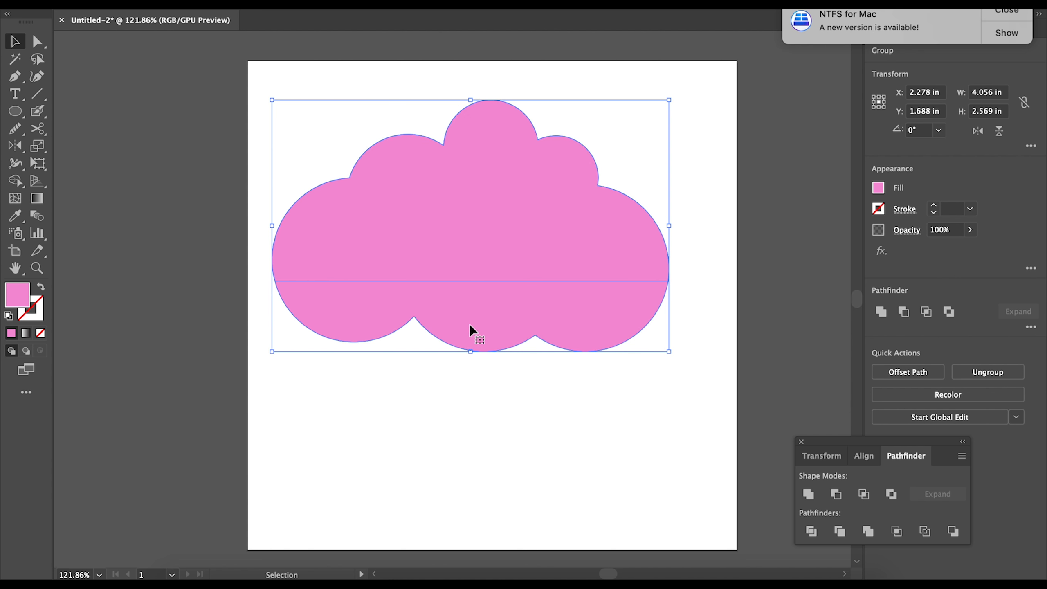
left_click(484, 454)
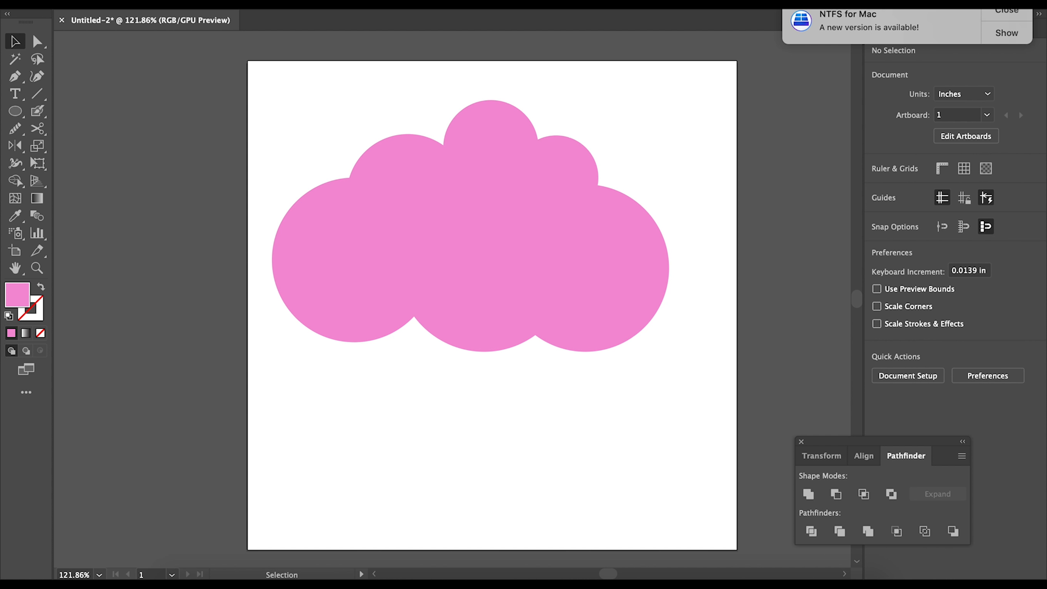
- Ungroup the divided cloud into separate upper and lower pieces
left_click(188, 4)
left_click(487, 251)
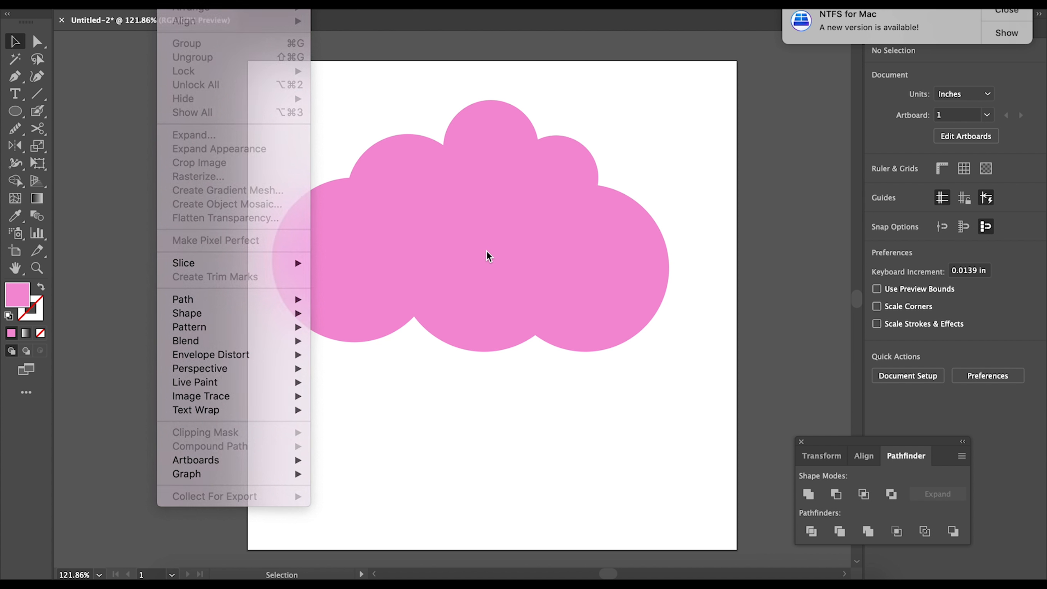
double_click(489, 252)
left_click(496, 259)
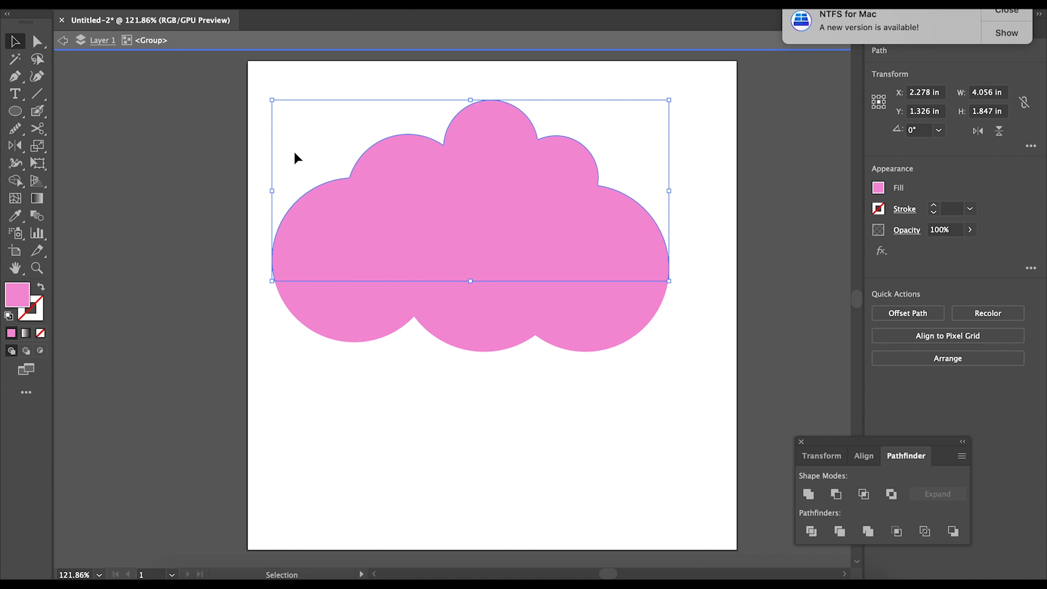
left_click(62, 49)
left_click(473, 251)
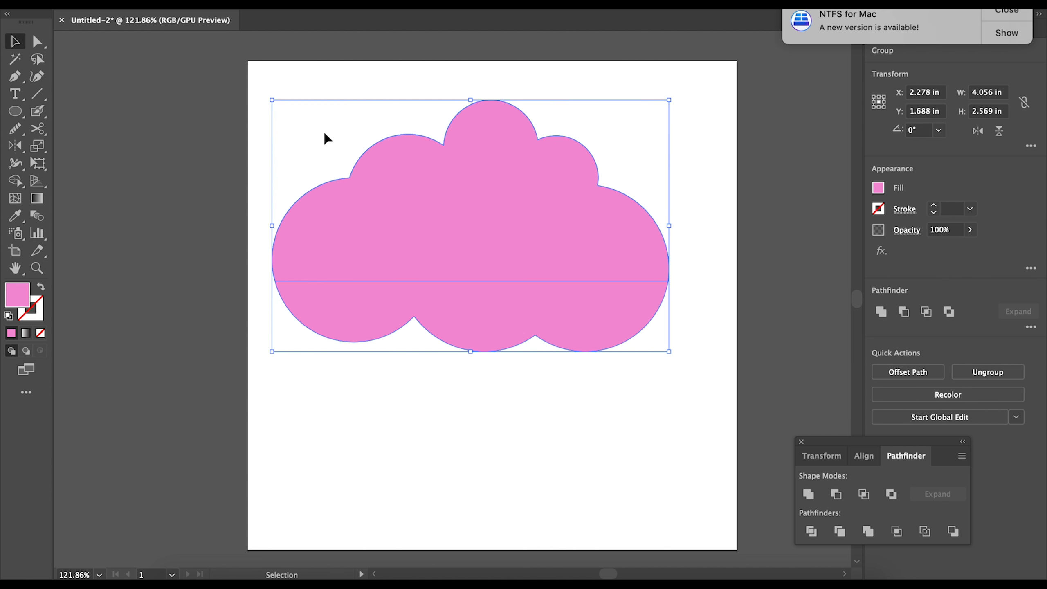
left_click(178, 3)
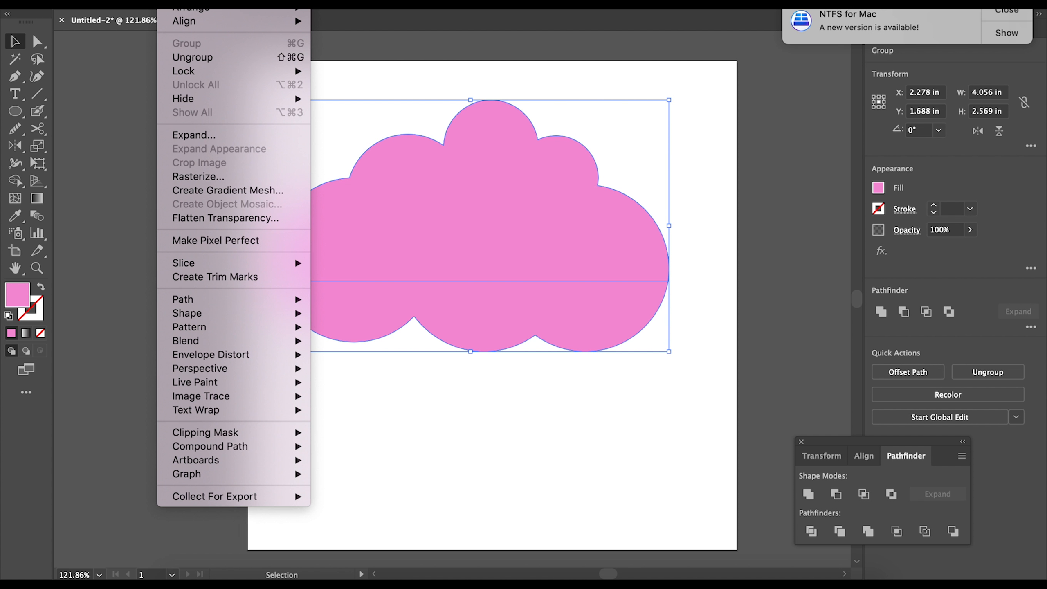
left_click(206, 56)
left_click(413, 422)
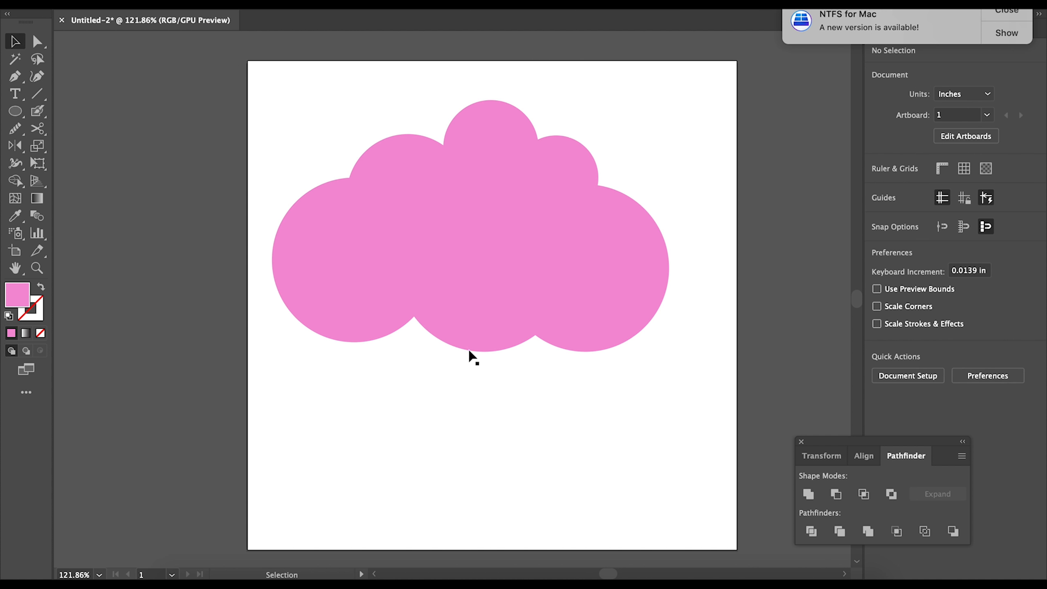
- Pull the scalloped lower piece away and delete it, keeping the 4.056 × 1.847 in upper half
left_click_drag(489, 333, 489, 401)
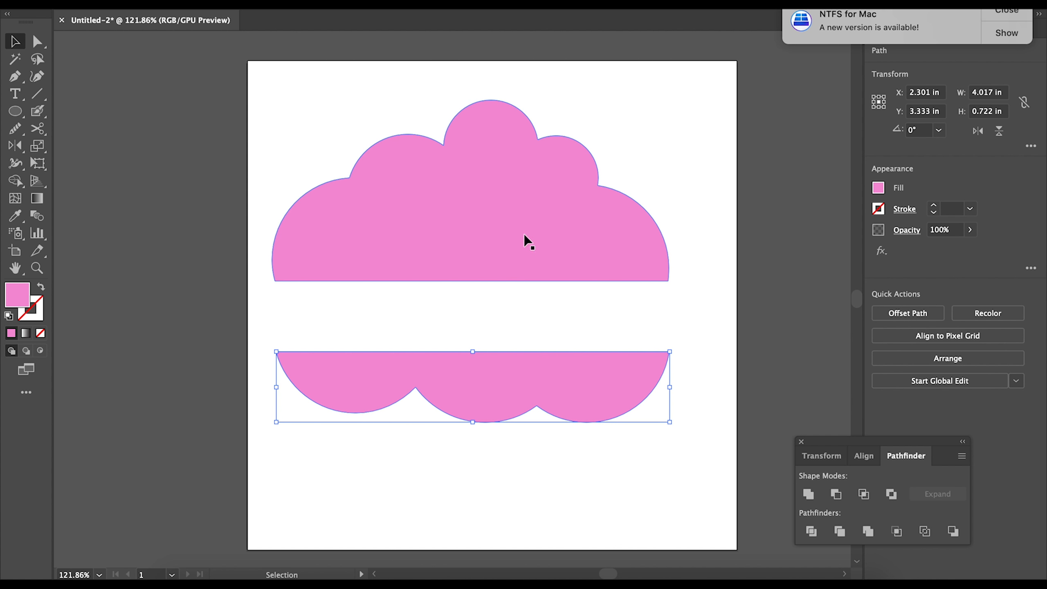
left_click_drag(493, 276, 499, 207)
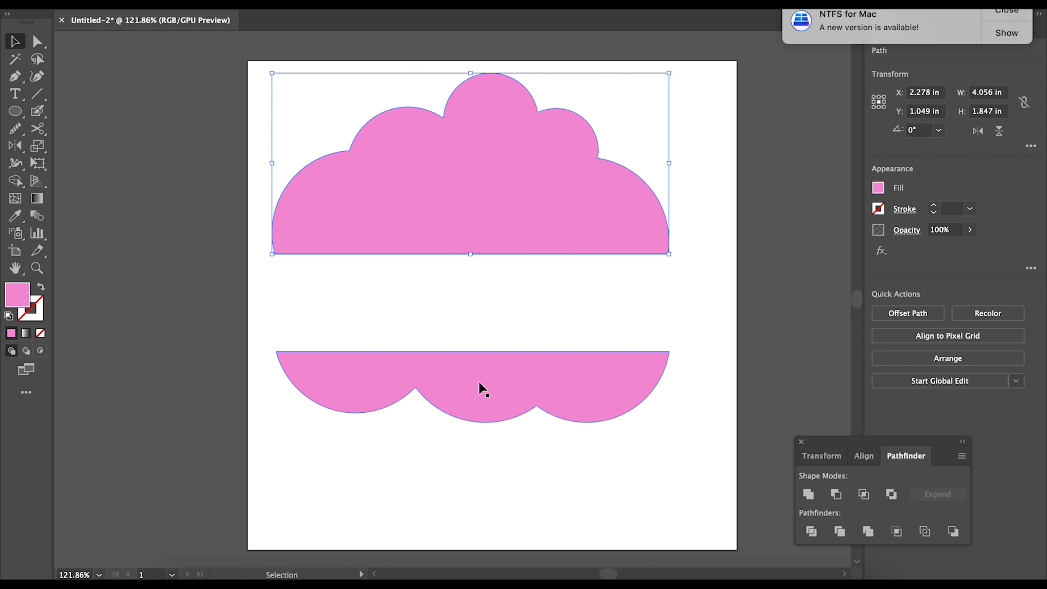
left_click_drag(481, 385, 487, 410)
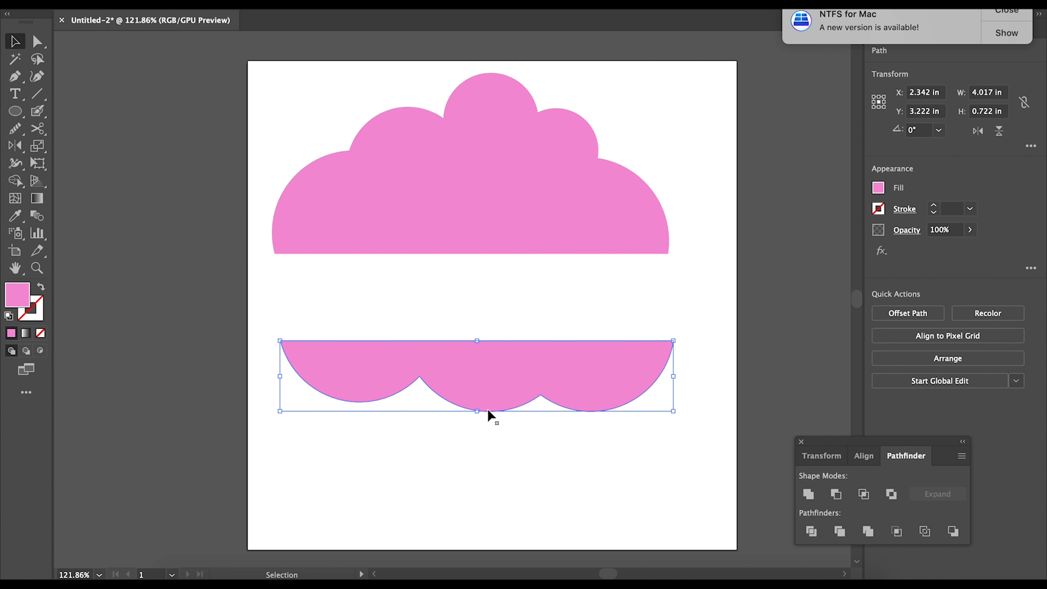
key("Delete")
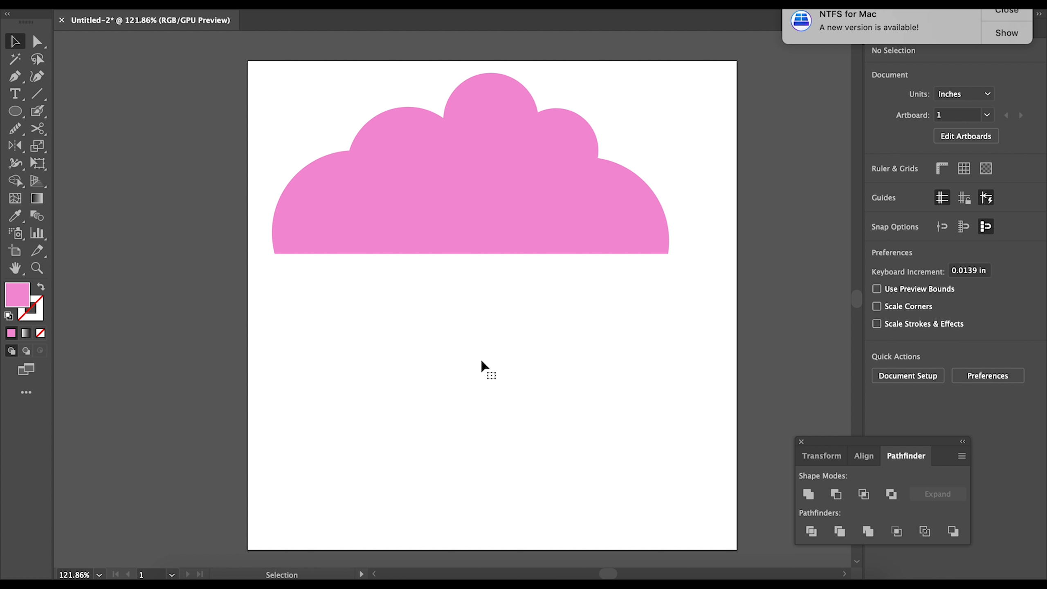
- Move the cloud lower and slightly round its bottom-left corner with the live-corner widget
left_click_drag(439, 231, 452, 281)
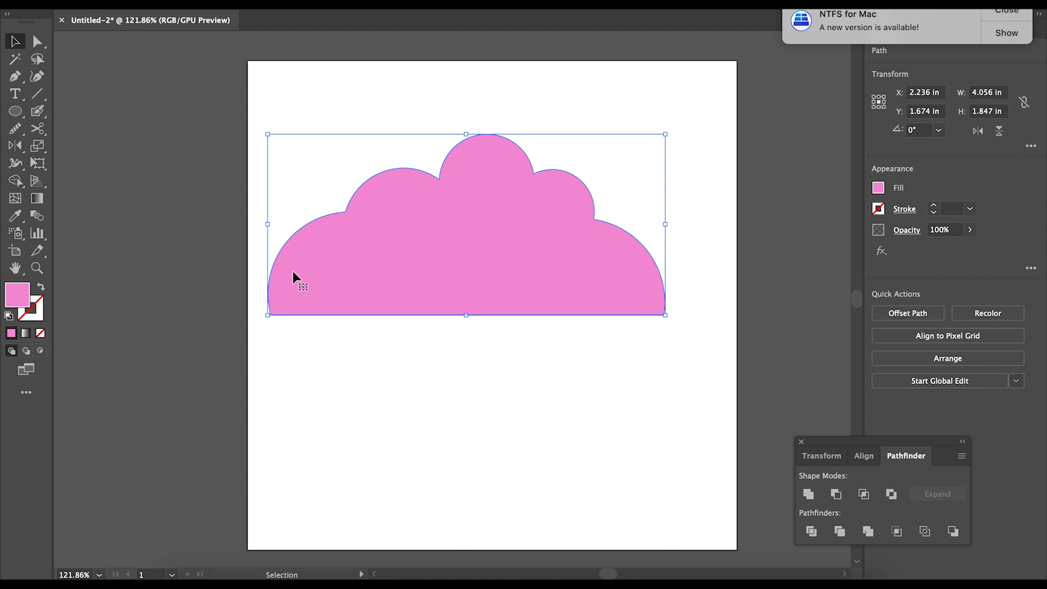
scroll(291, 318, "up", 10)
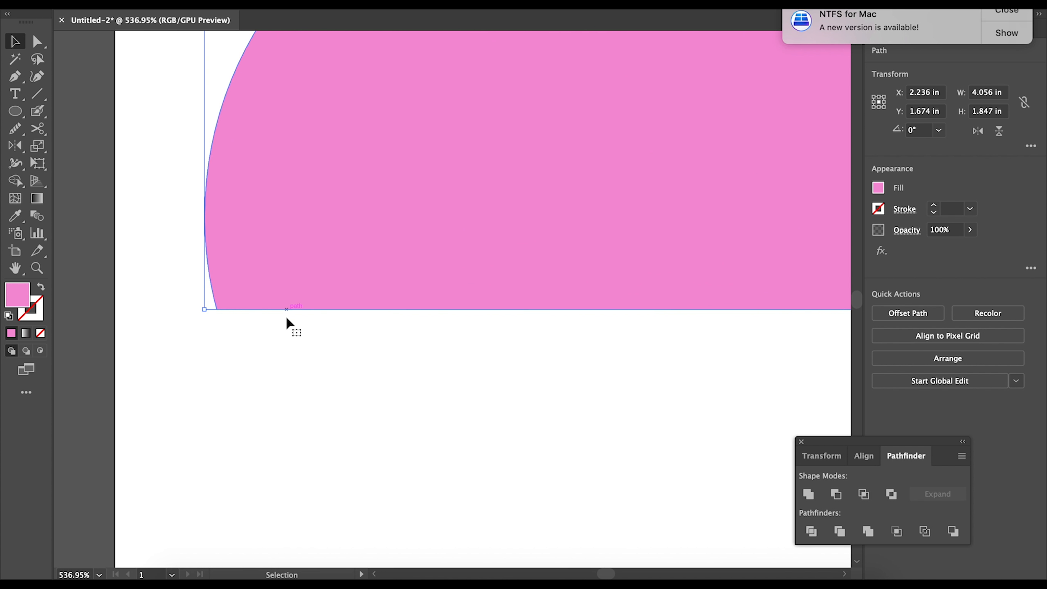
left_click(37, 41)
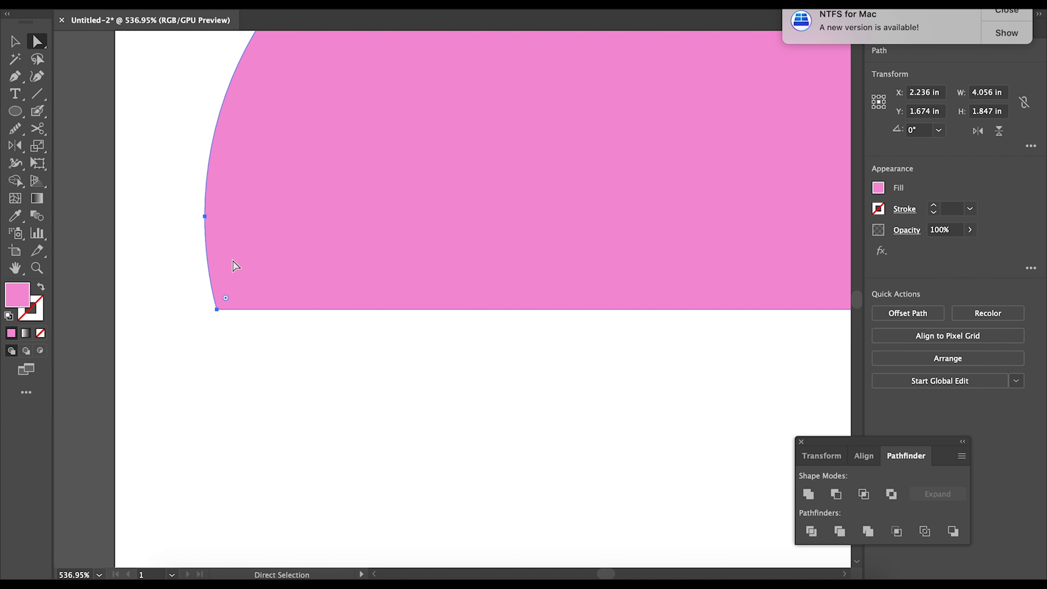
left_click_drag(226, 298, 226, 297)
scroll(300, 298, "down", 5)
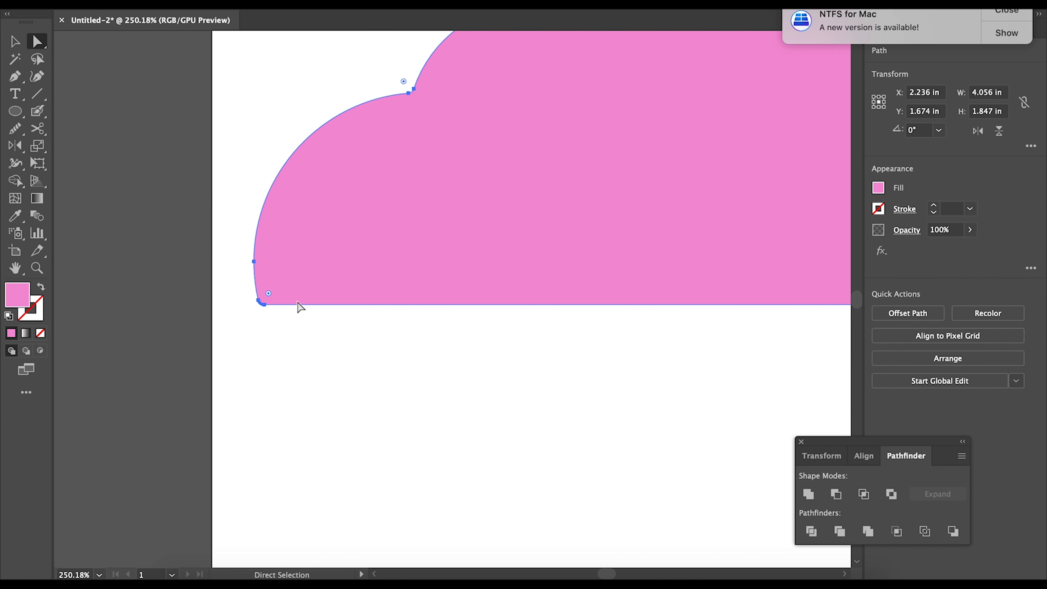
scroll(301, 307, "down", 4)
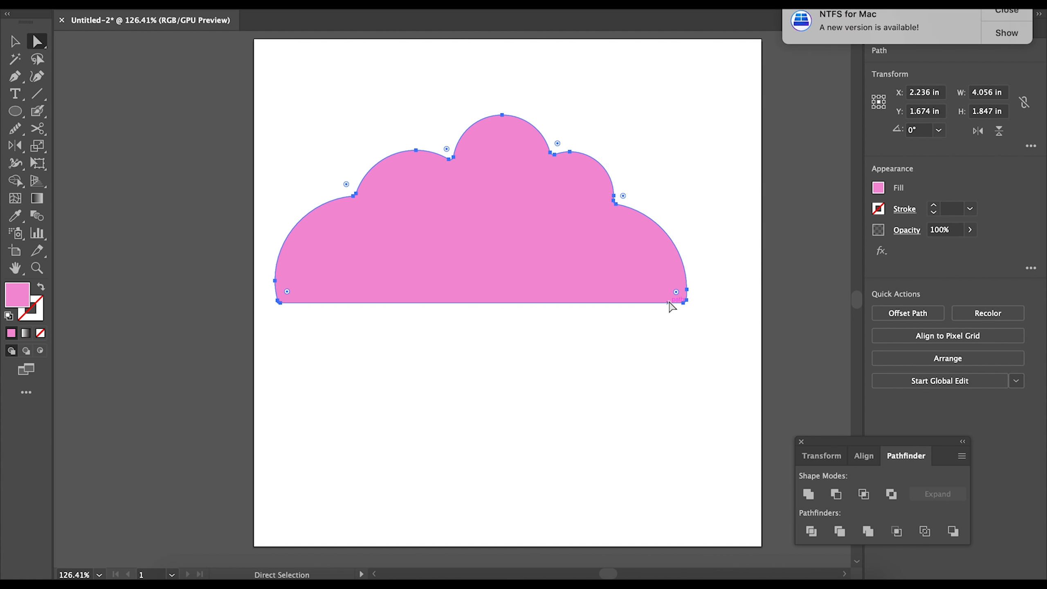
scroll(673, 306, "up", 7)
scroll(672, 306, "up", 1)
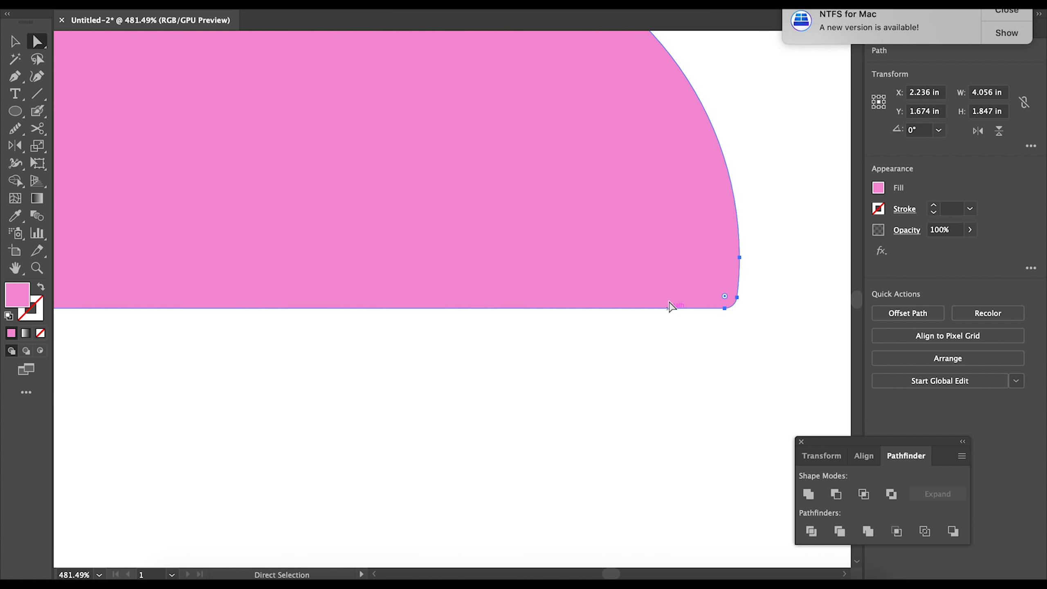
scroll(670, 306, "down", 8)
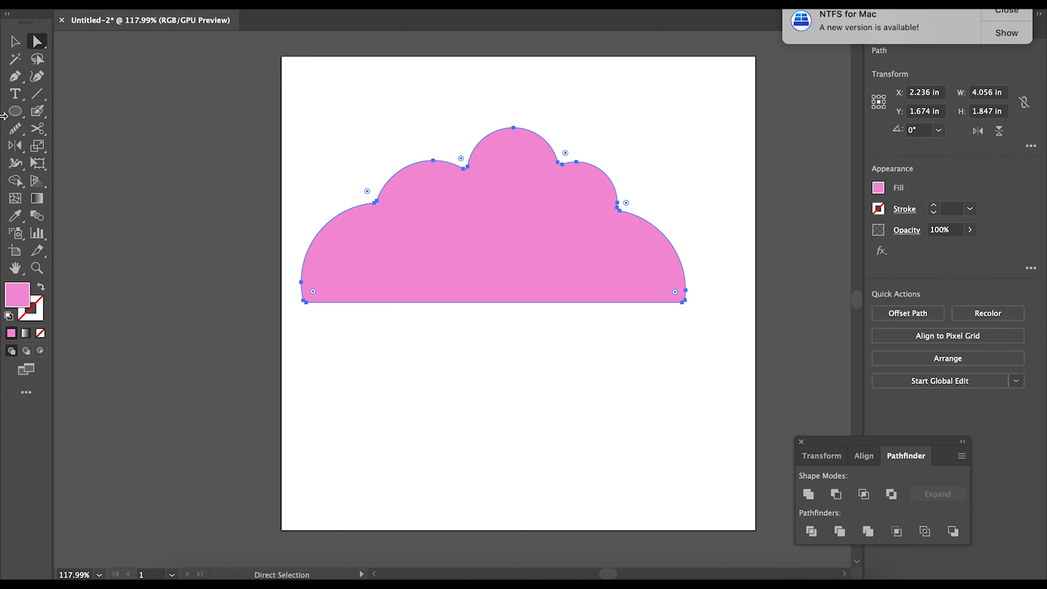
- Reposition the cloud, then delete it to leave the artboard empty
left_click(14, 43)
left_click(560, 450)
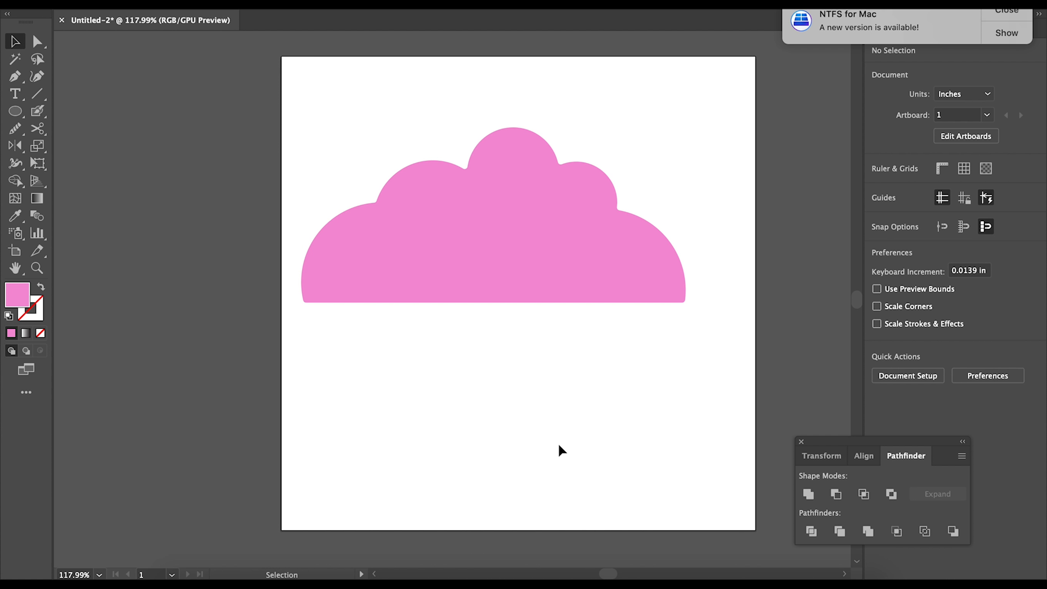
left_click_drag(449, 237, 497, 244)
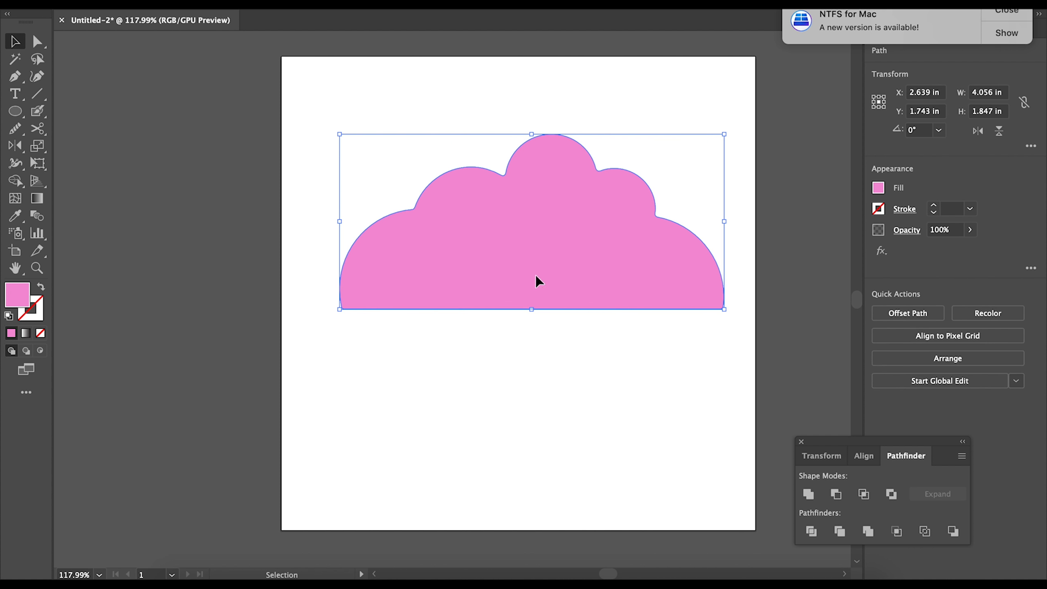
mouse_move(535, 275)
left_mouse_down()
mouse_move(507, 227)
mouse_move(529, 282)
left_mouse_up()
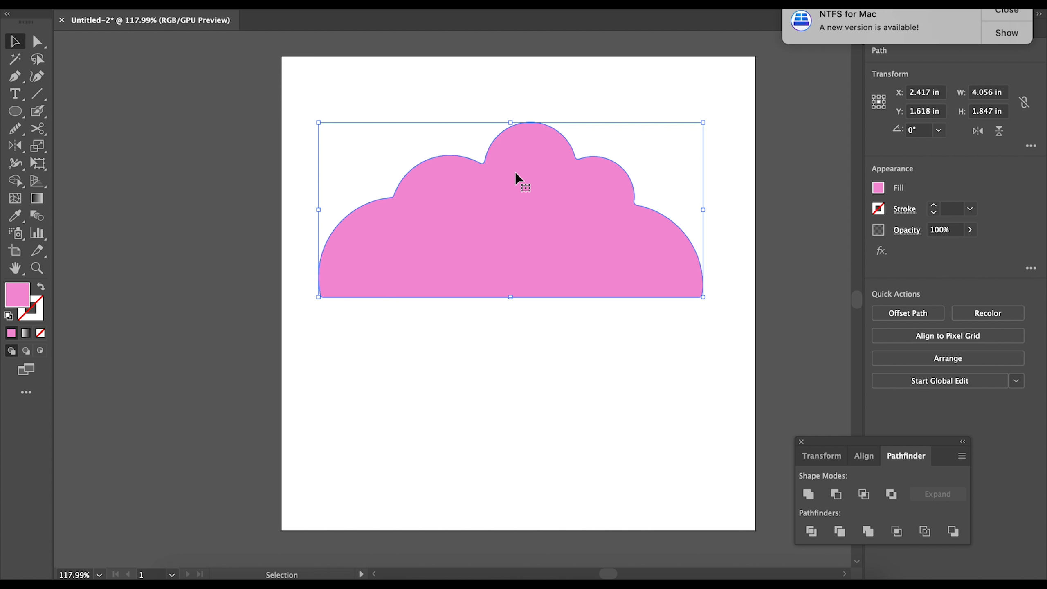
key("Delete")
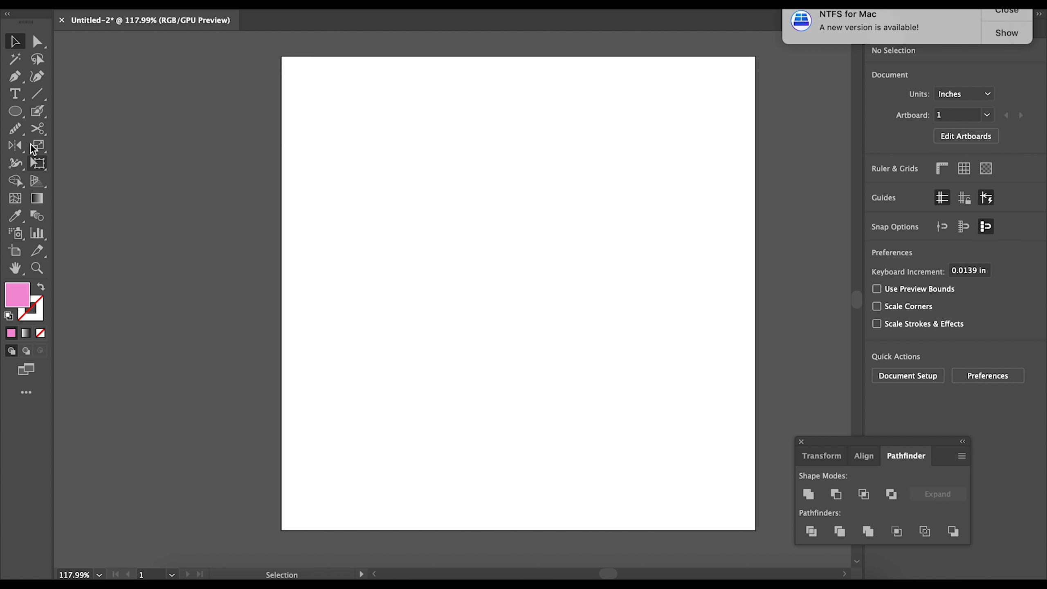
- Draw a tall pink 0.792 × 2.083 in rectangle near the artboard centre
left_click(17, 118)
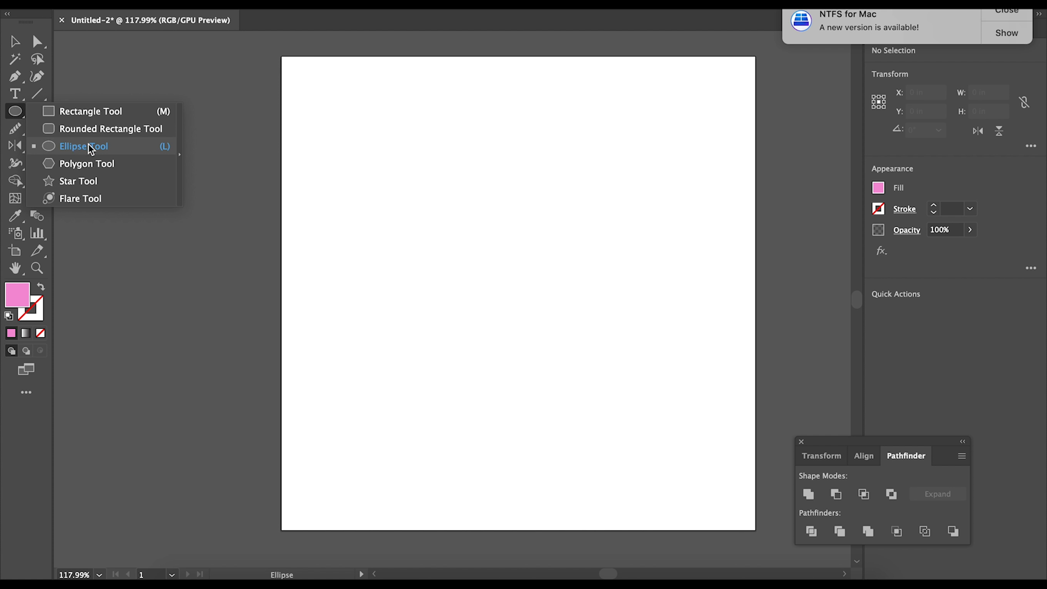
left_click(79, 116)
left_click_drag(449, 167, 525, 365)
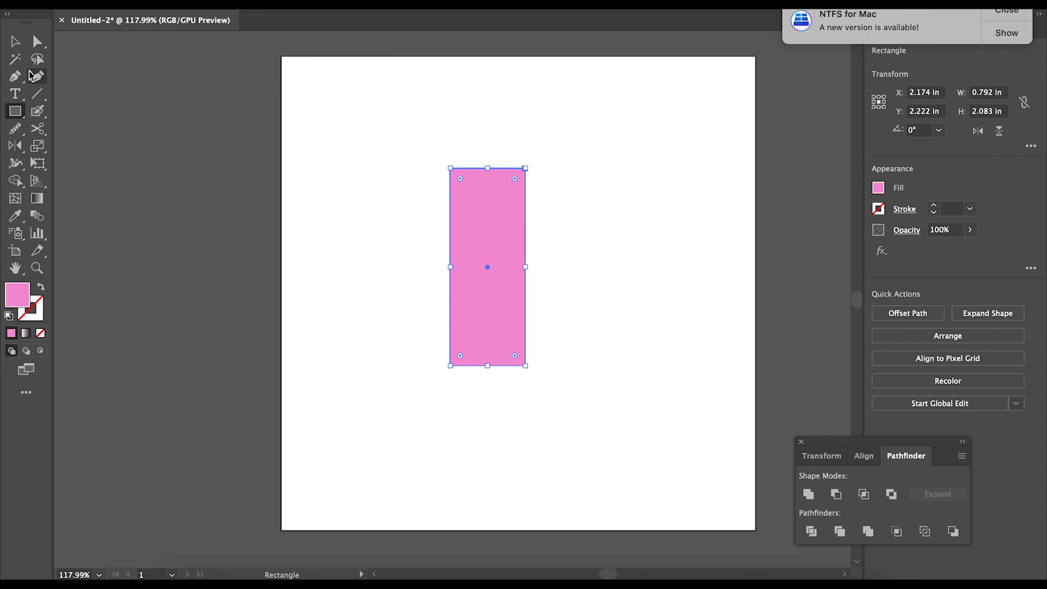
left_click(14, 111)
left_click(72, 151)
- Draw a pink circle, shrink it to 0.653 in, and place it over the rectangle's top
left_click_drag(441, 116, 490, 206)
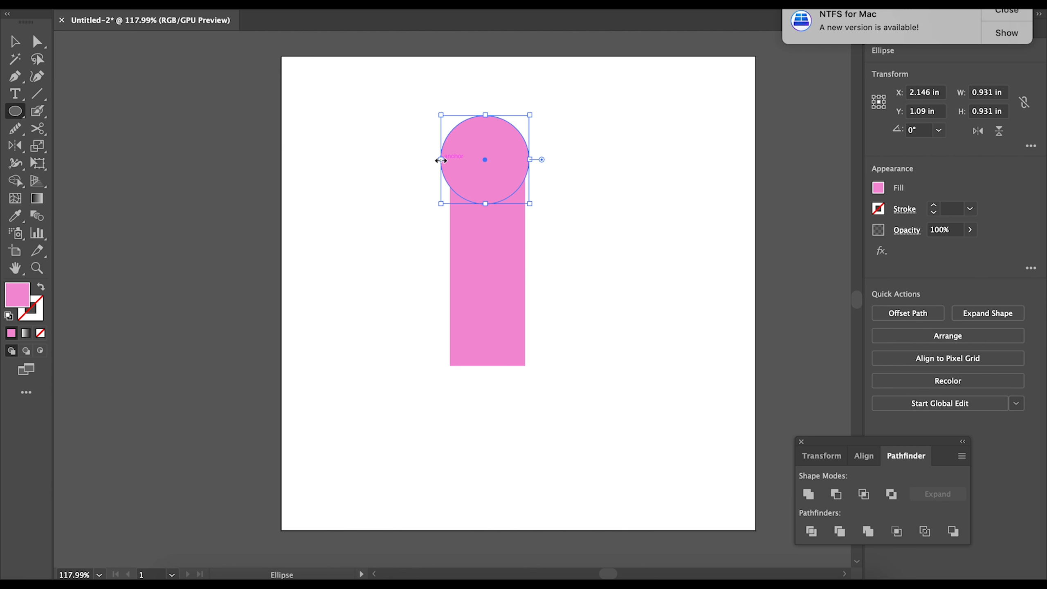
scroll(438, 160, "up", 6)
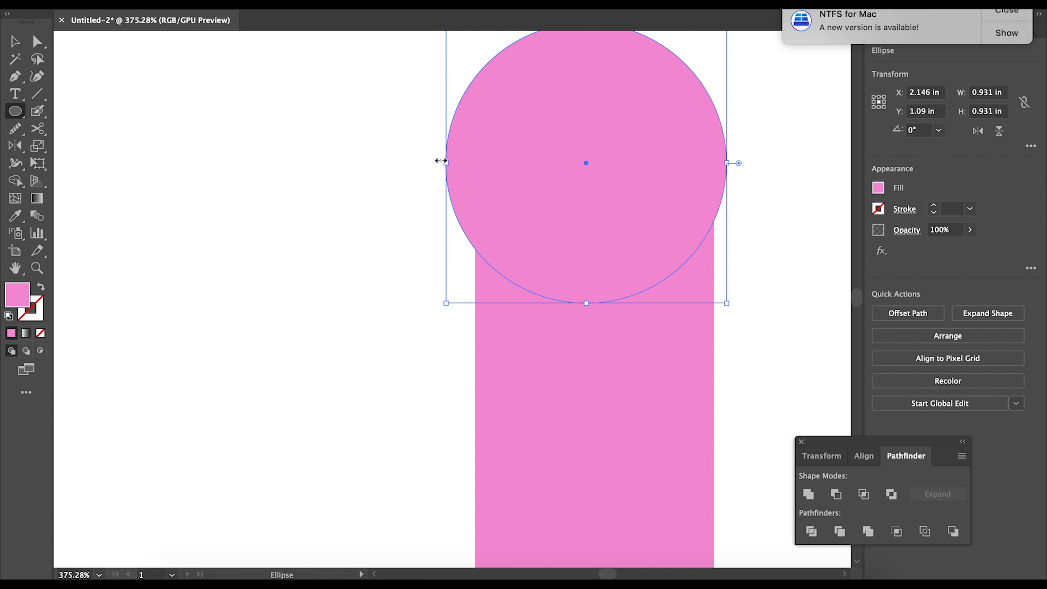
scroll(441, 161, "right", 5)
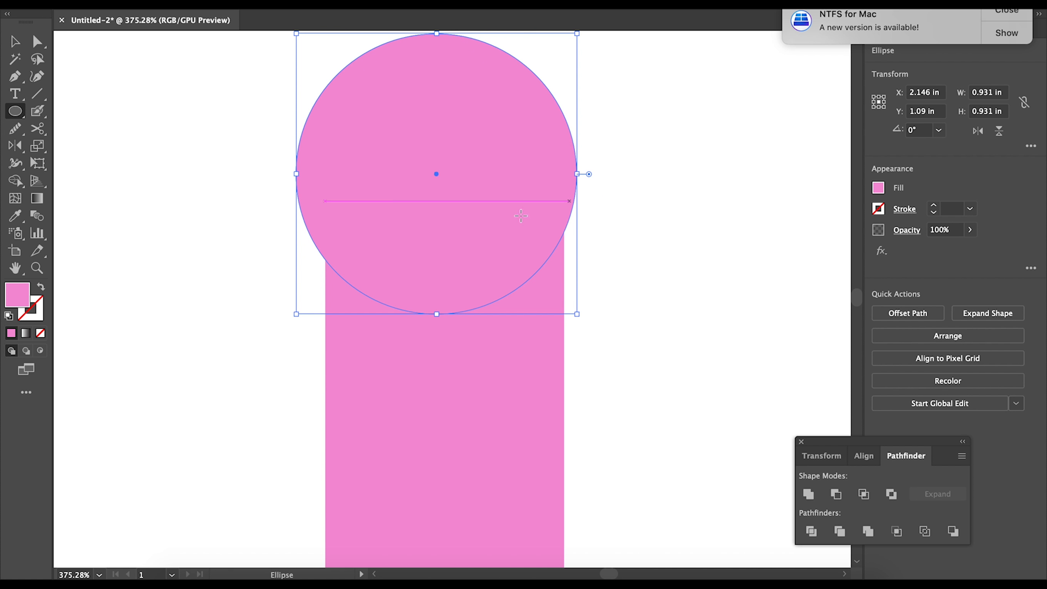
left_click_drag(296, 314, 380, 231)
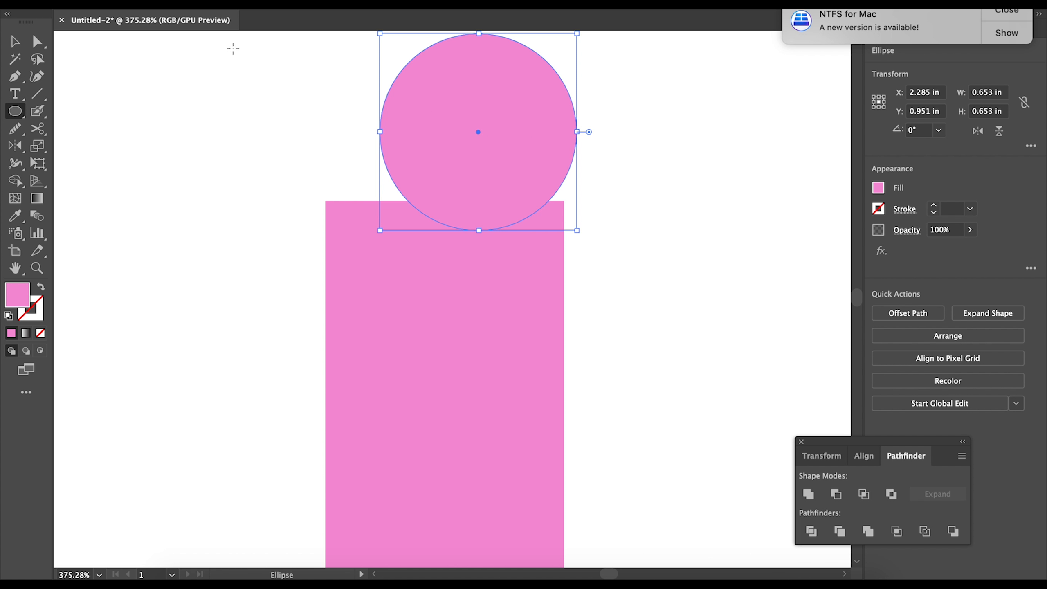
left_click_drag(512, 141, 479, 210)
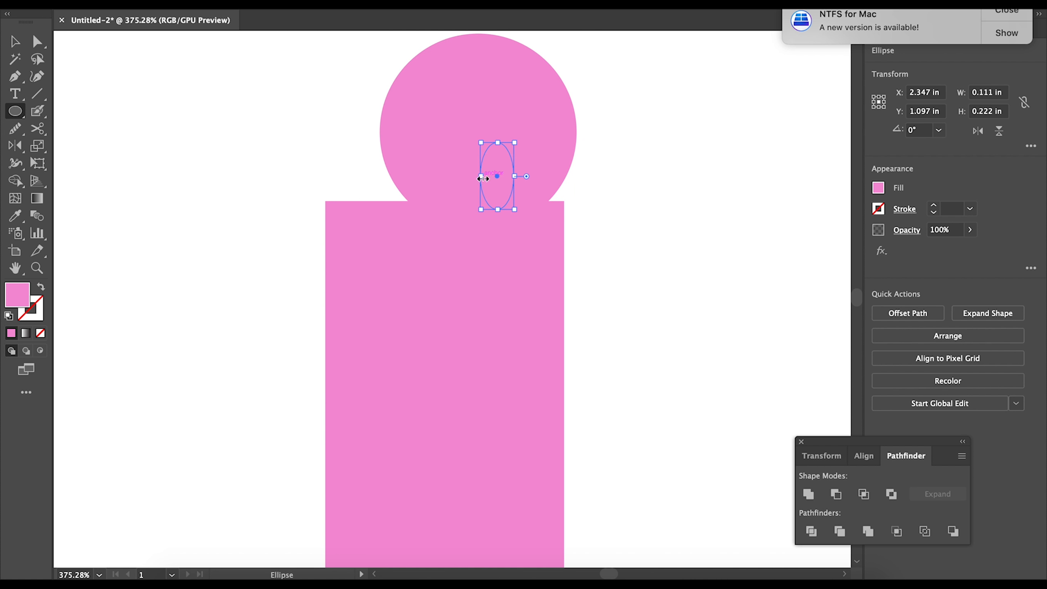
key("super+z")
left_click(14, 40)
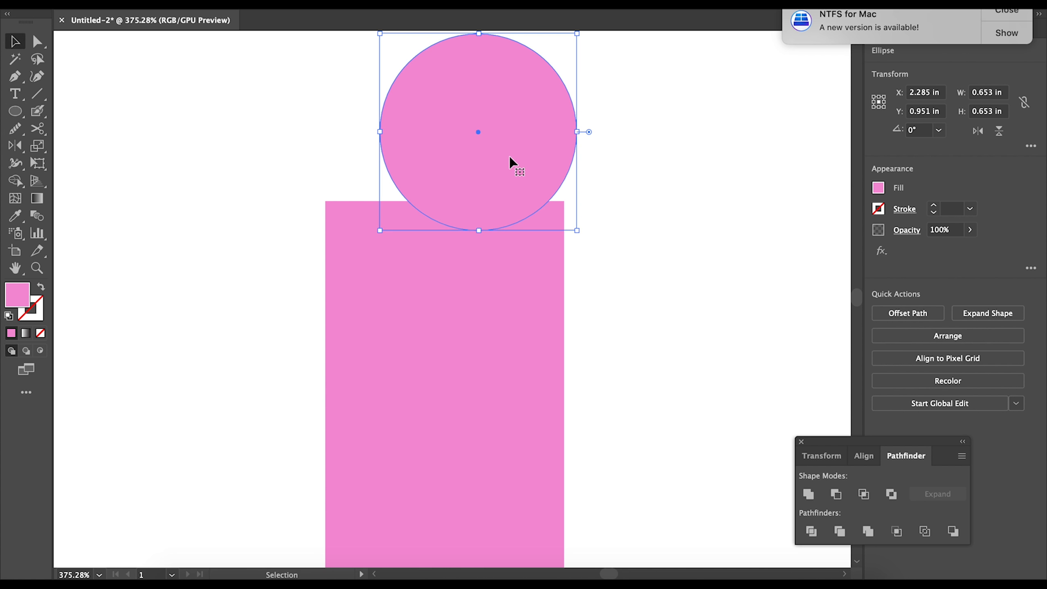
left_click_drag(509, 155, 473, 221)
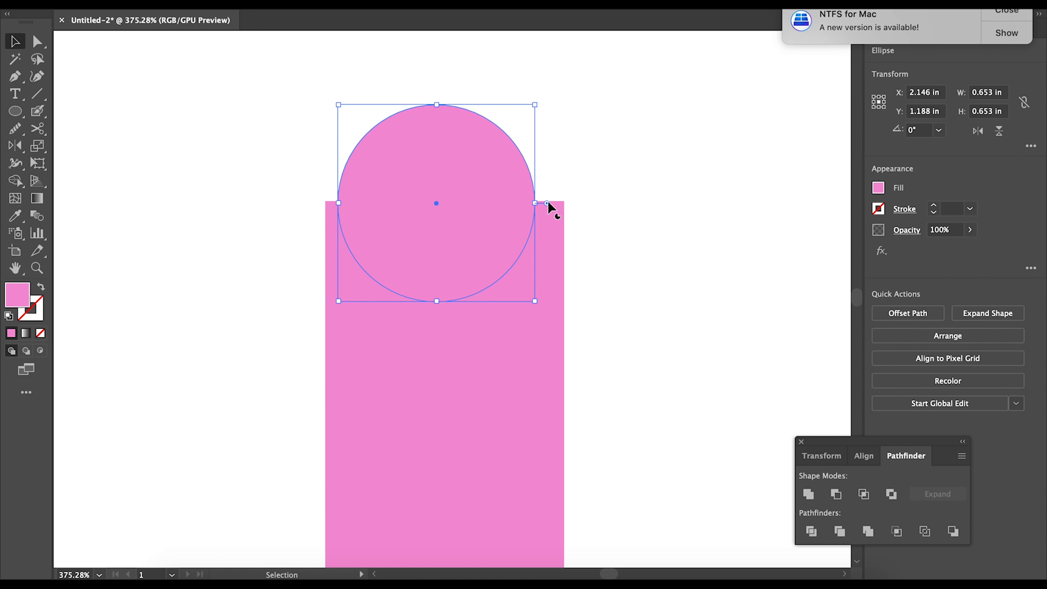
mouse_move(477, 238)
left_mouse_down()
mouse_move(476, 227)
mouse_move(486, 243)
left_mouse_up()
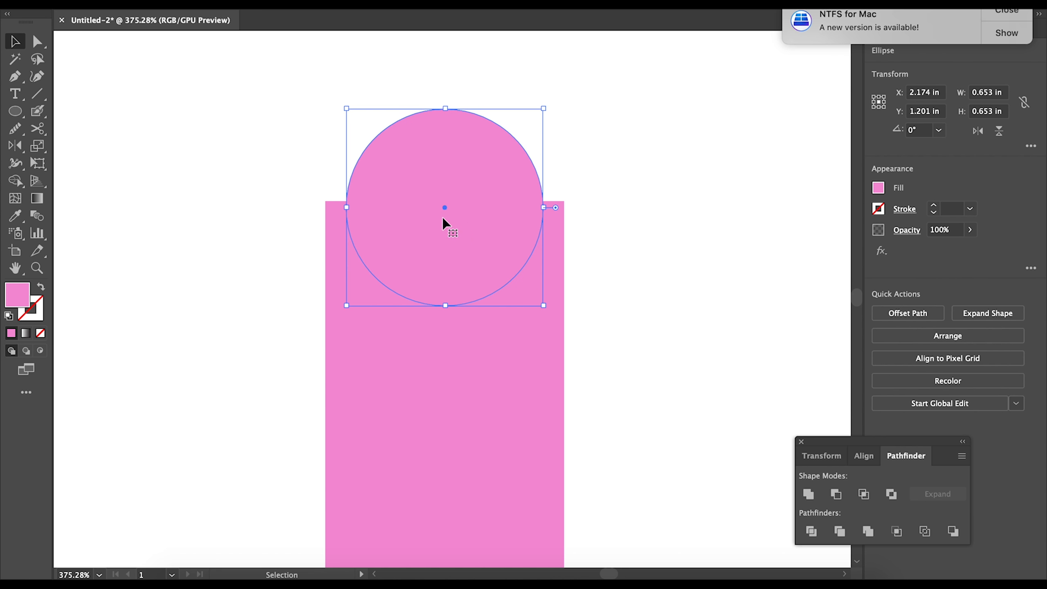
left_click(342, 4)
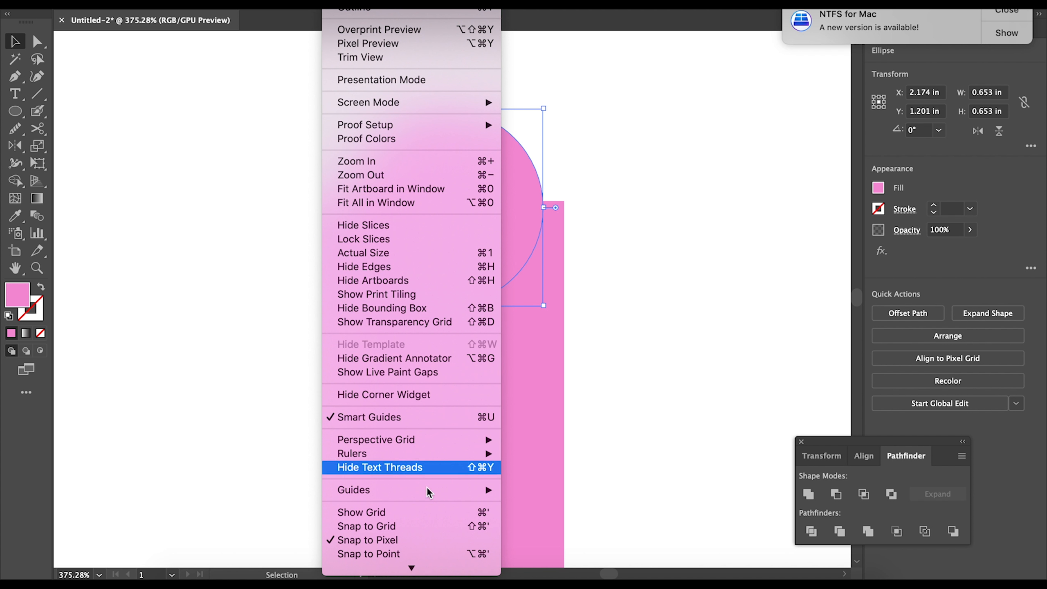
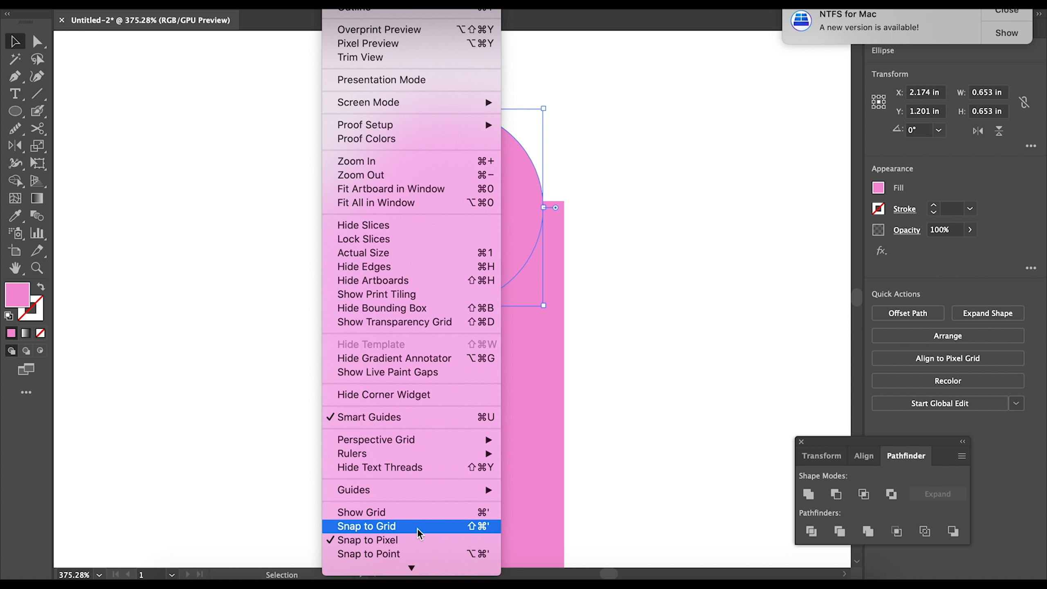
- Enlarge the circle proportionally to 0.792 in so it spans the stem's full width
left_click(624, 296)
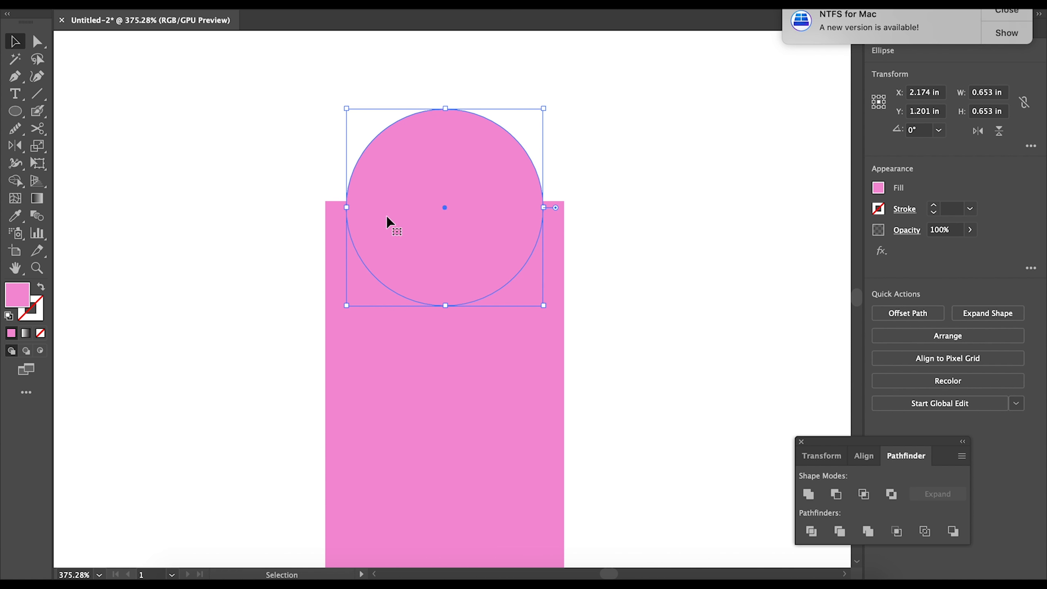
key("shift")
left_click_drag(347, 209, 329, 212)
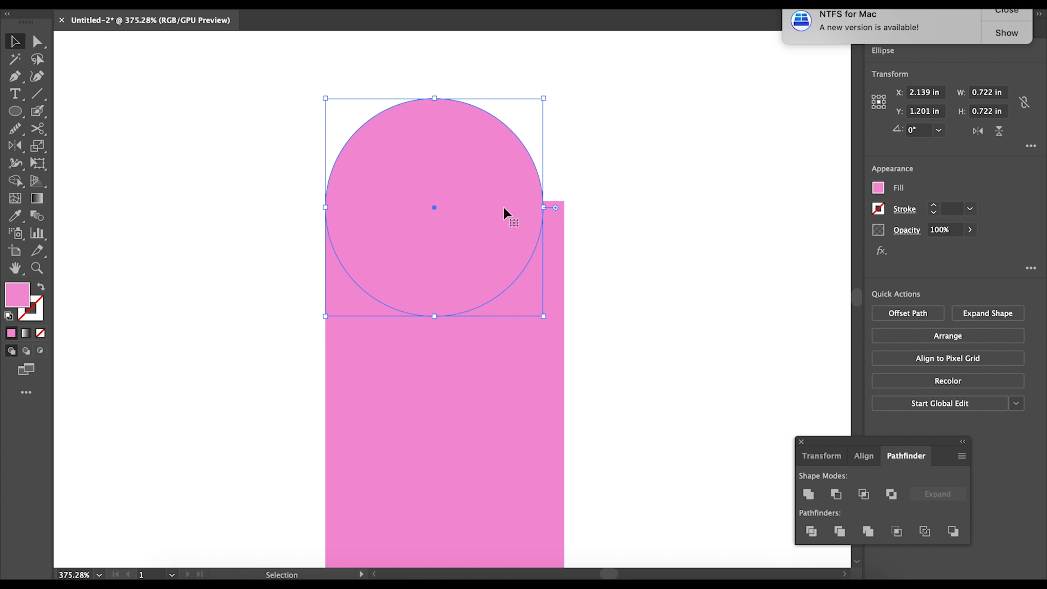
left_click_drag(545, 207, 565, 208)
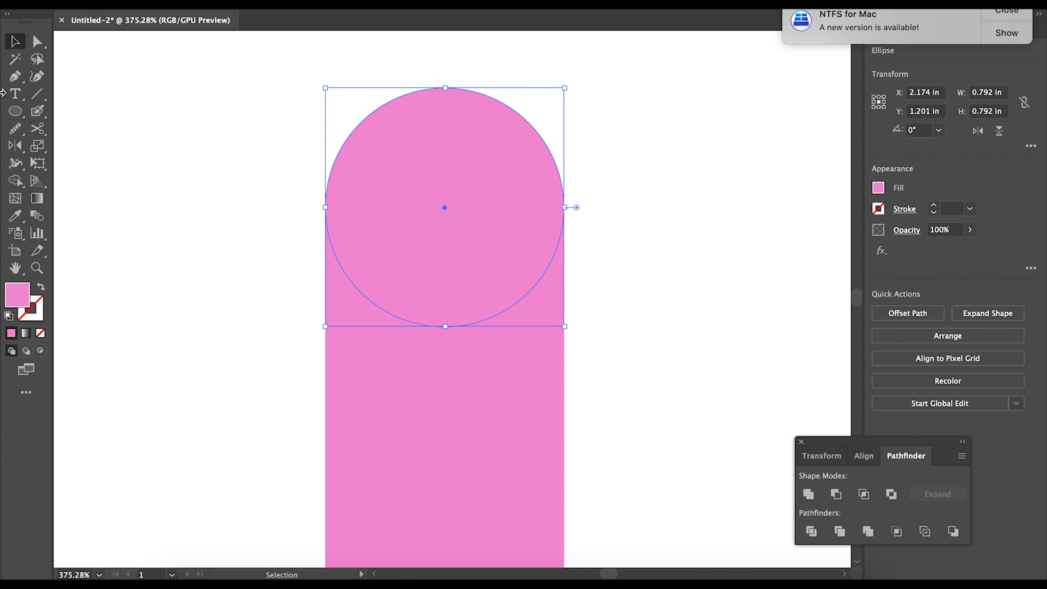
left_click(158, 139)
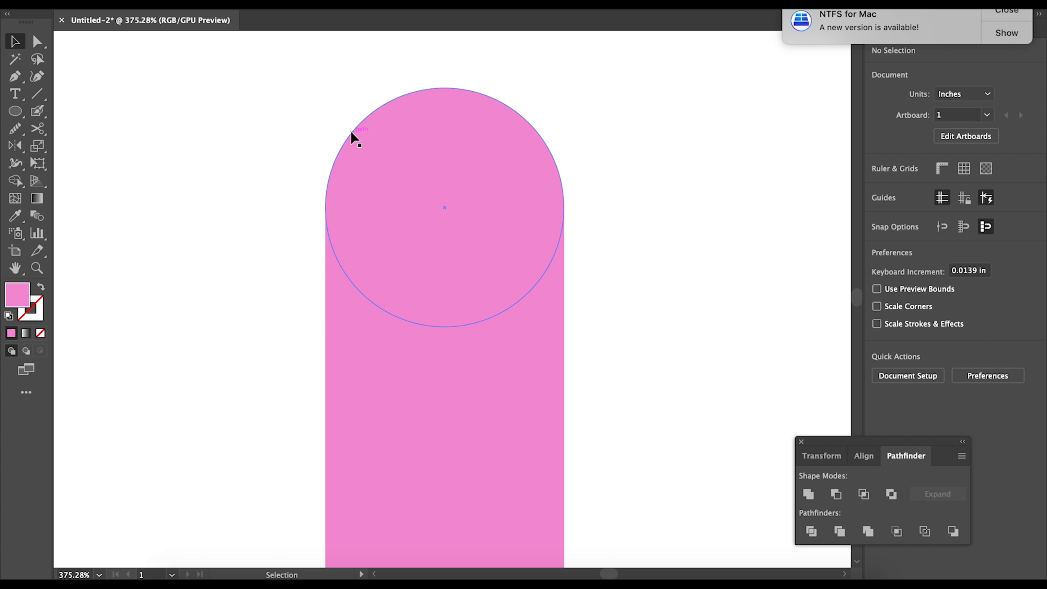
- Copy the circle straight down to the stem's bottom, undoing an accidental rectangle move
scroll(352, 138, "down", 6)
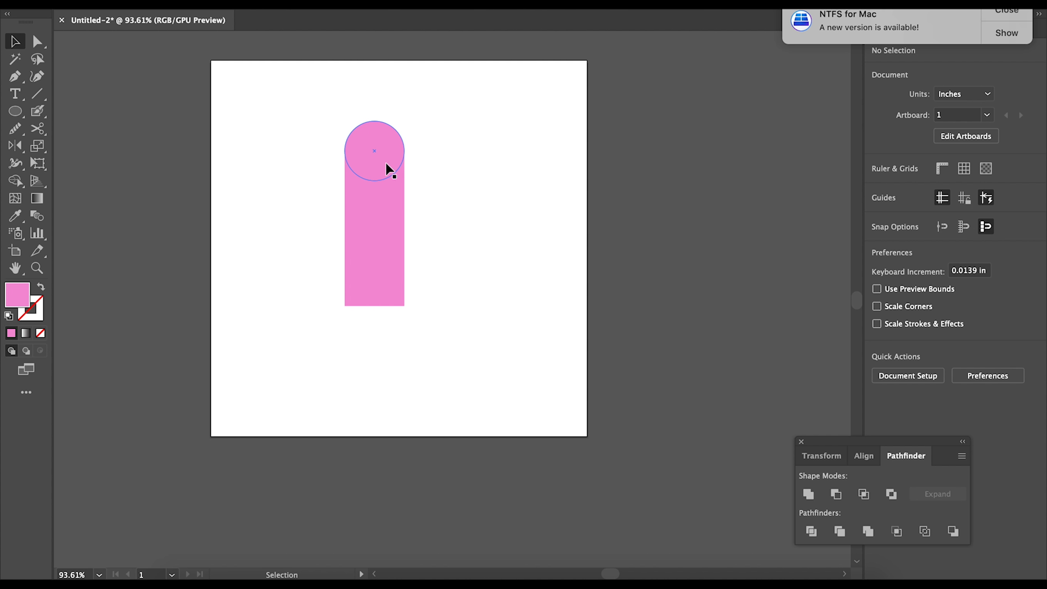
left_click_drag(384, 155, 391, 312)
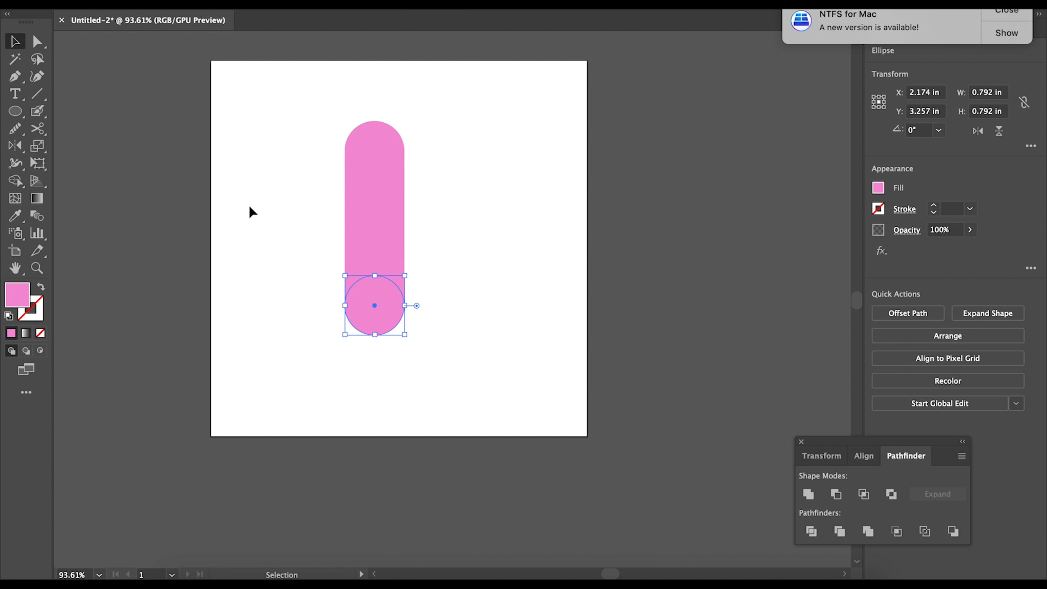
left_click(253, 222)
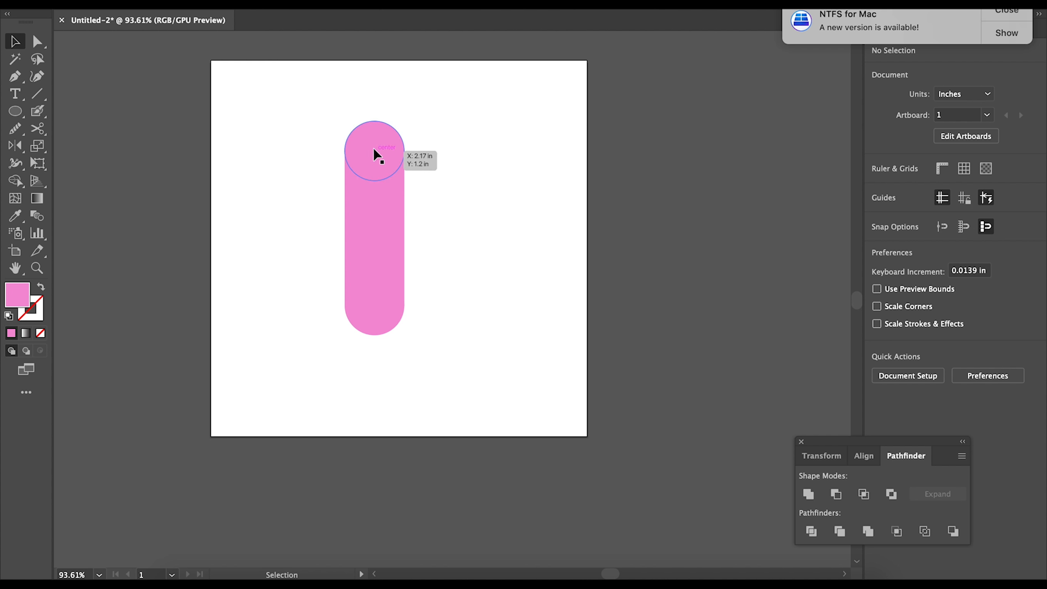
left_click_drag(396, 233, 439, 234)
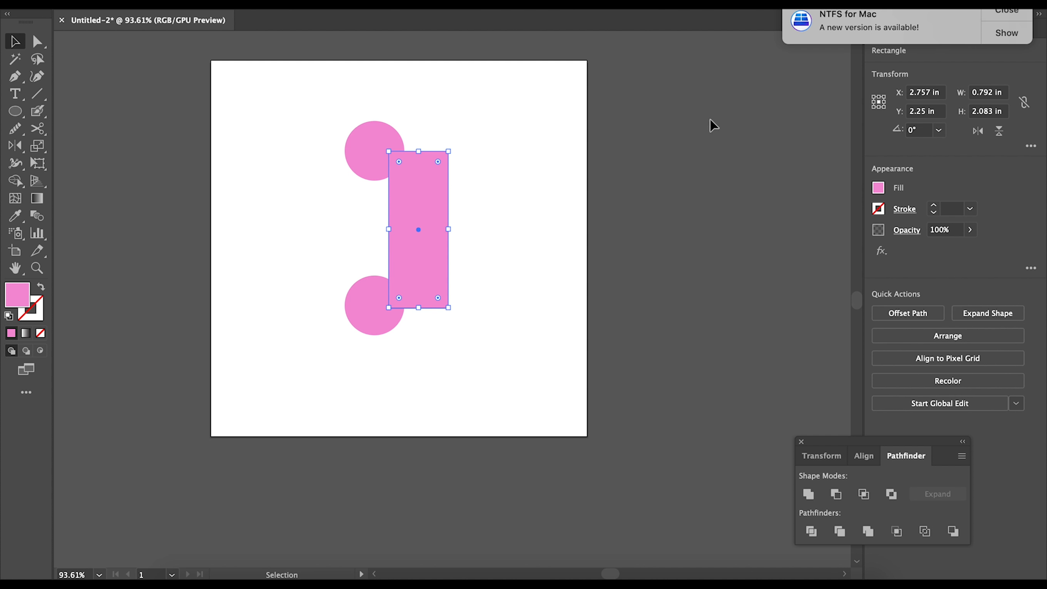
key("super+z")
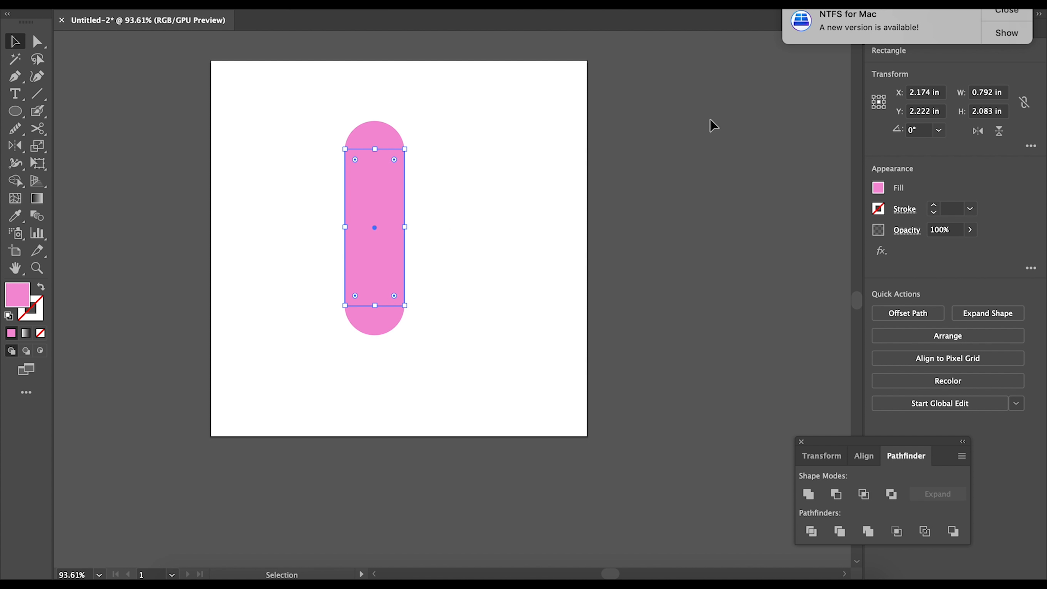
left_click(270, 178)
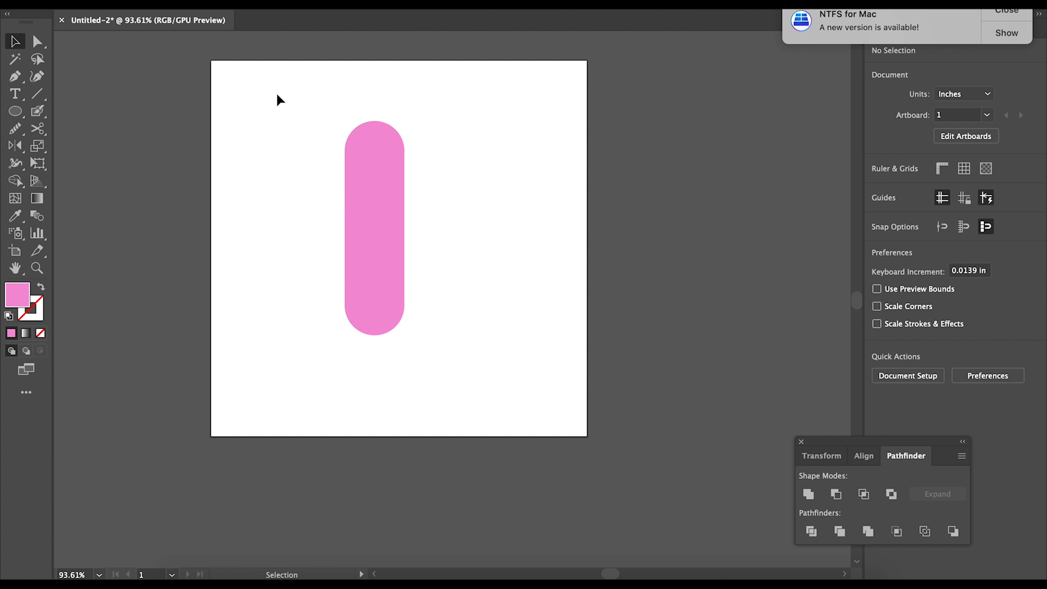
- Unite the rectangle and both circles with Pathfinder, then nudge the pill slightly left
left_click_drag(274, 89, 425, 390)
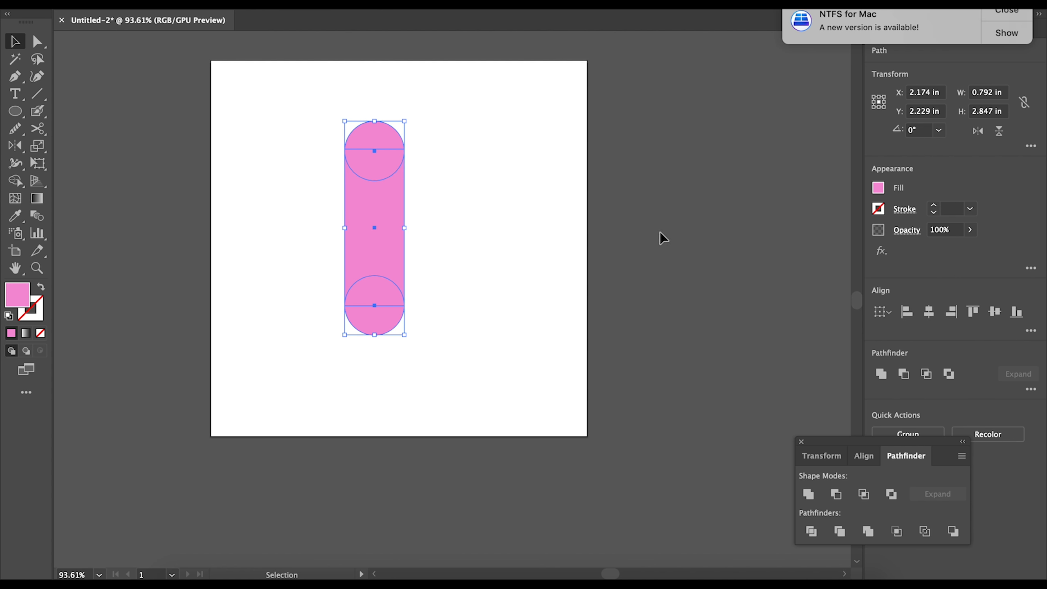
left_click(810, 498)
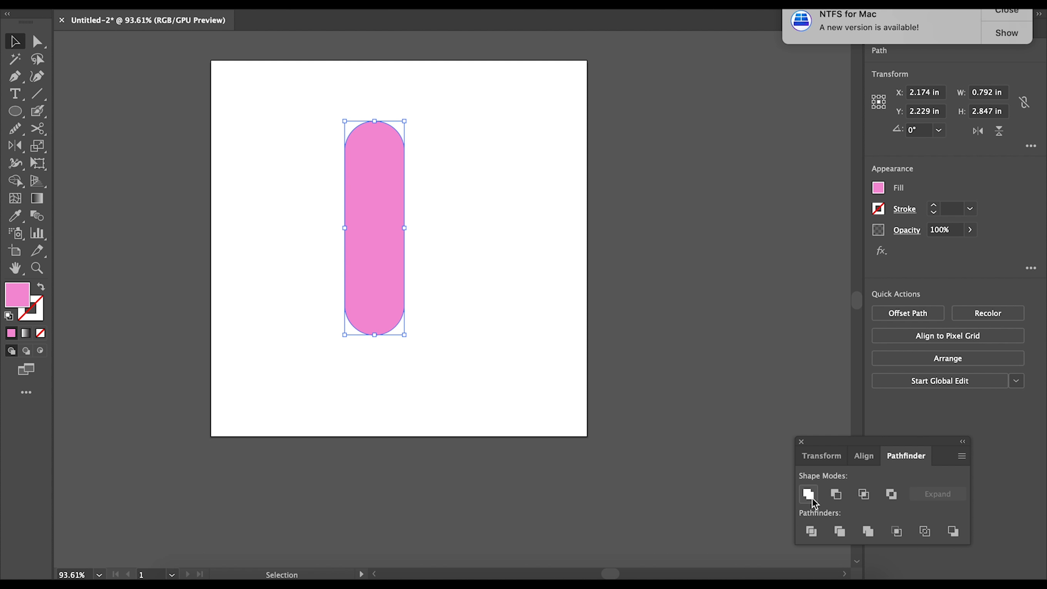
left_click(462, 241)
mouse_move(372, 229)
left_mouse_down()
mouse_move(493, 238)
mouse_move(479, 248)
mouse_move(365, 233)
left_mouse_up()
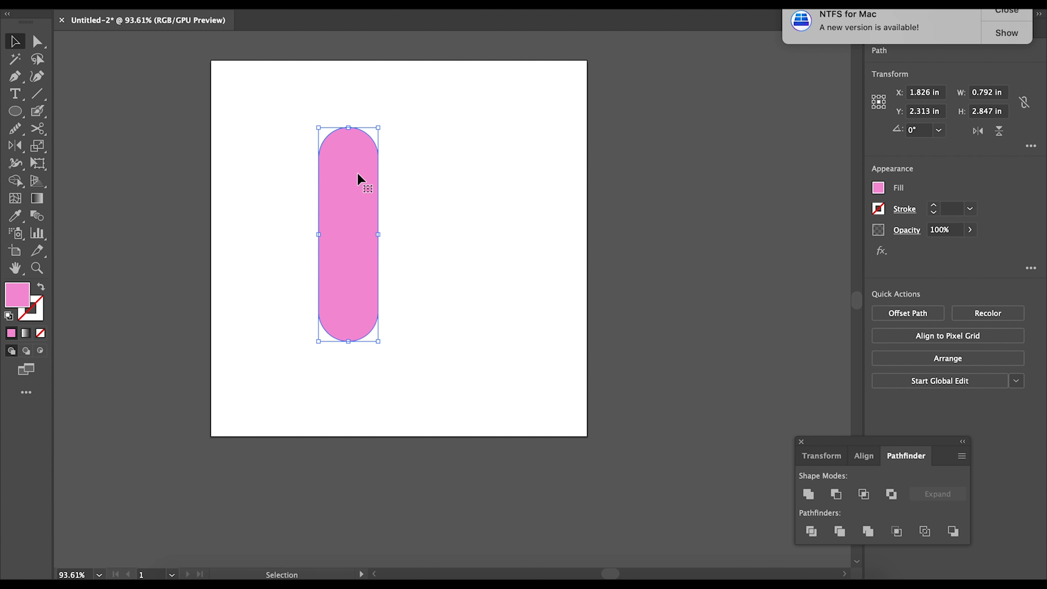
- Move the pill around, rotate it horizontal, shift it to the top right, and delete it
left_click_drag(361, 178, 334, 167)
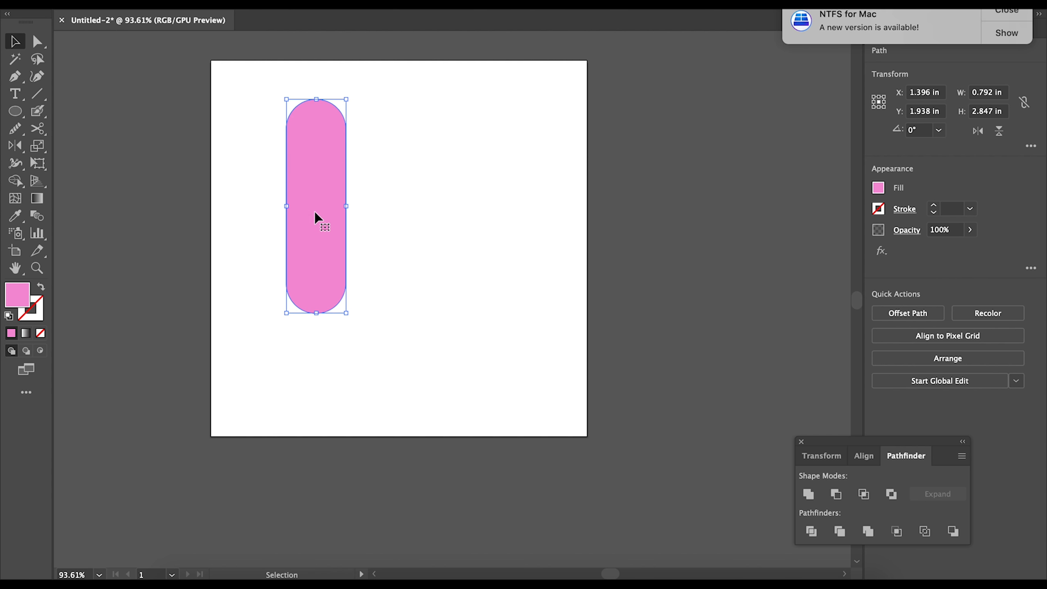
left_click_drag(325, 234, 415, 248)
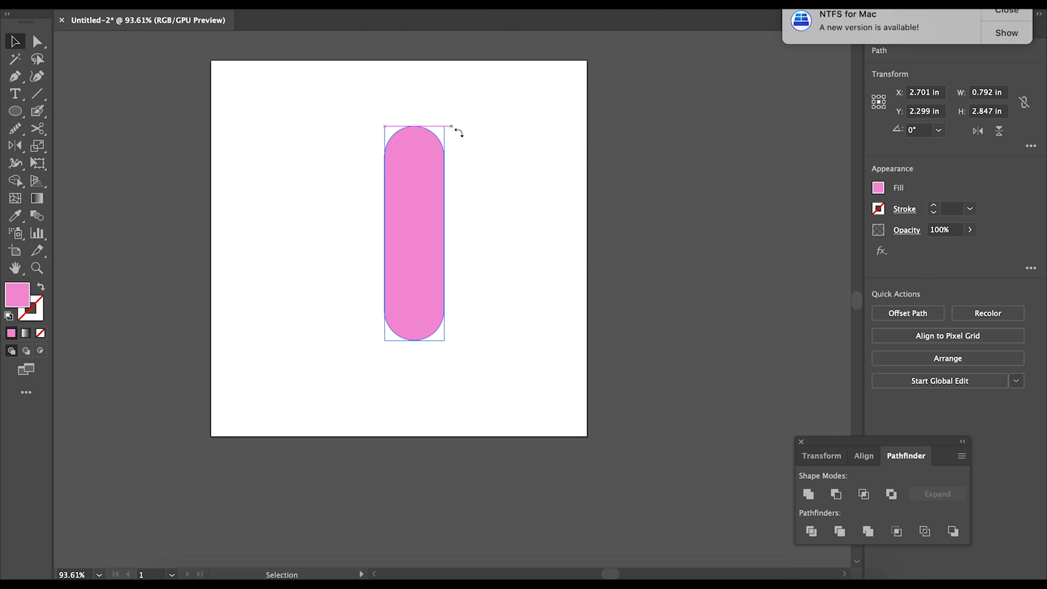
left_click_drag(458, 133, 486, 244)
left_click_drag(415, 235, 458, 131)
left_click(387, 284)
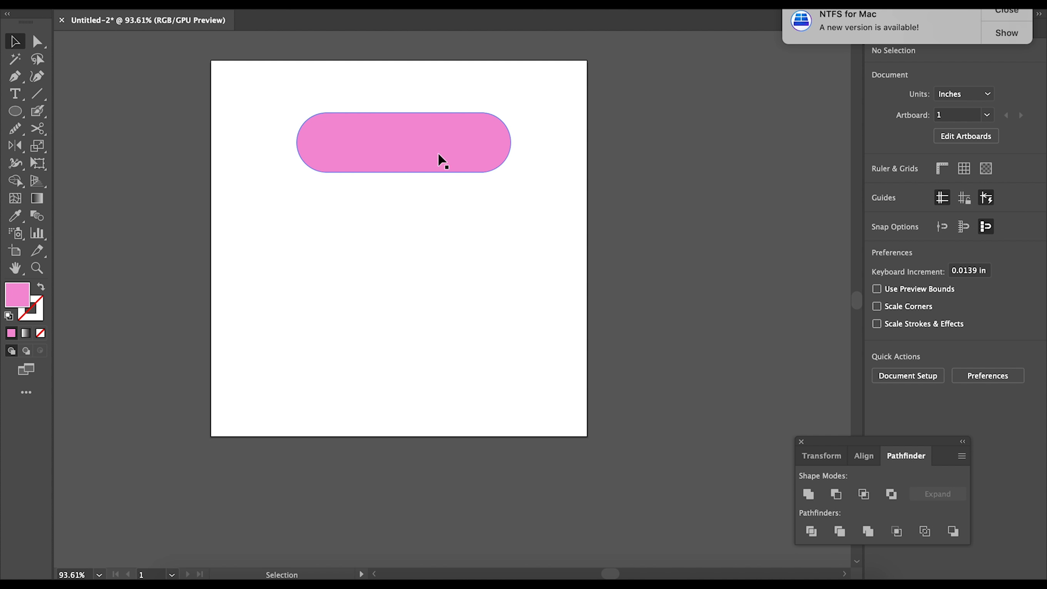
left_click_drag(432, 141, 492, 104)
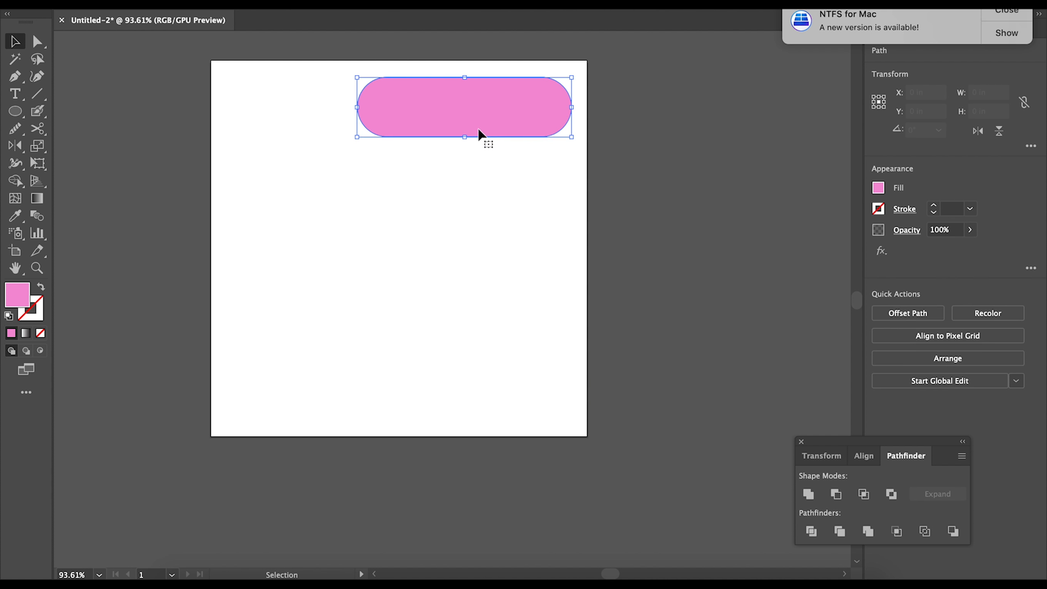
key("Delete")
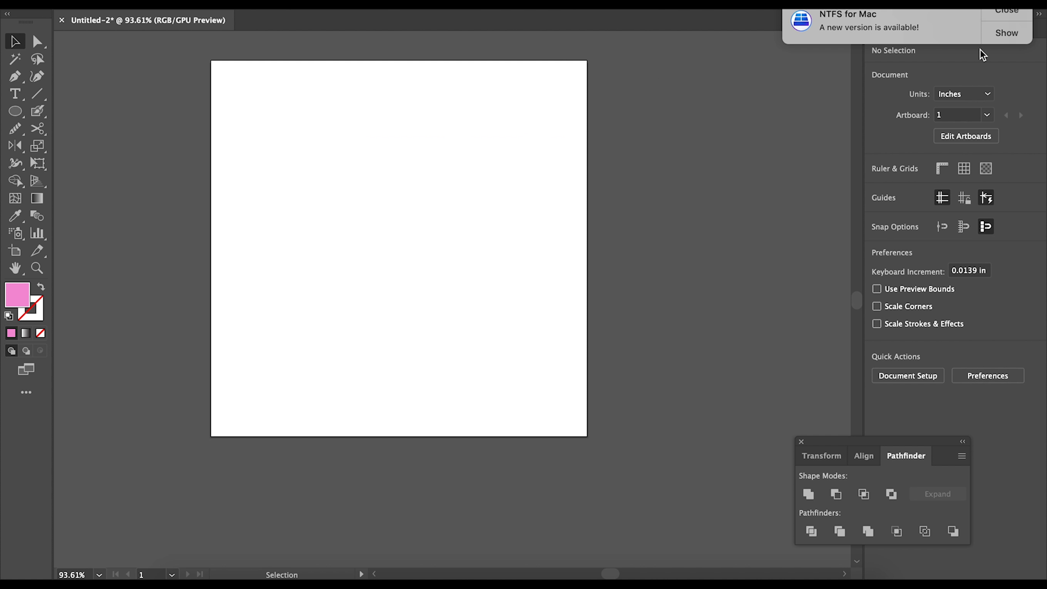
- Bring the Illustrator window forward, pick the Smooth Tool from the flyout, and zoom into the J
left_click(1002, 11)
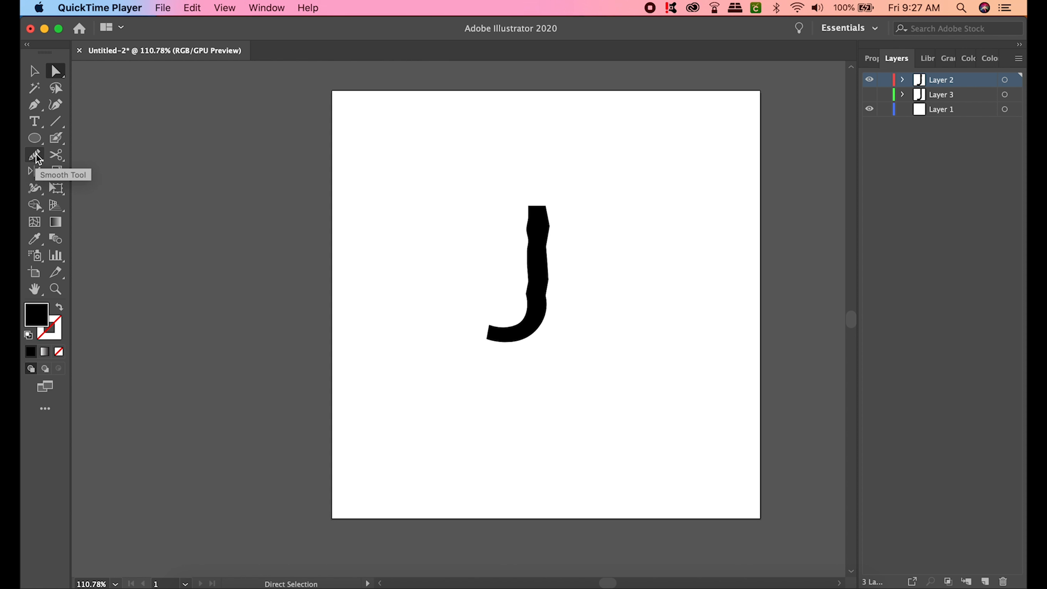
left_click(37, 157)
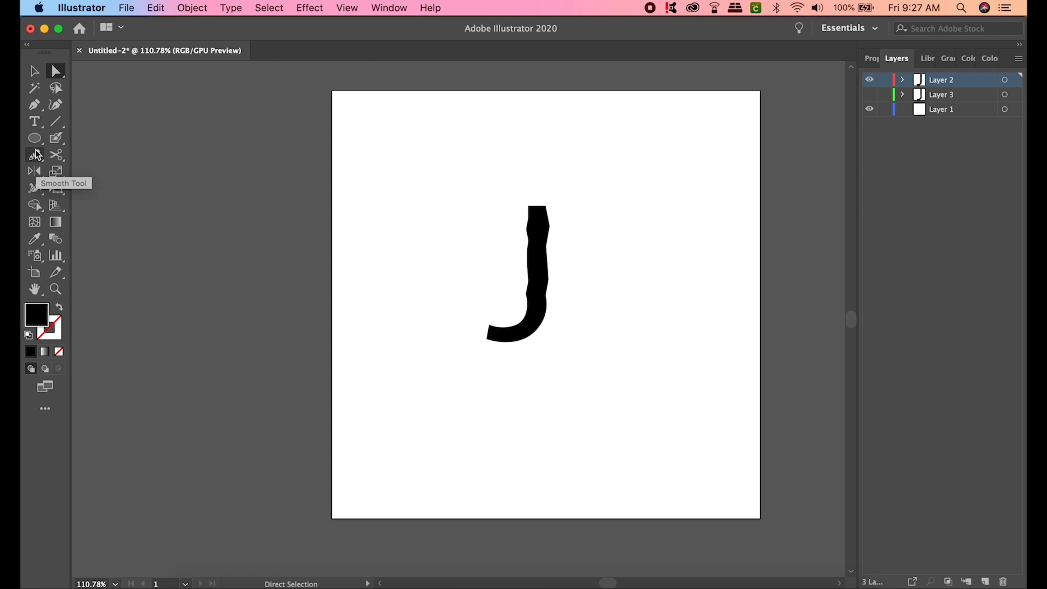
left_click(38, 165)
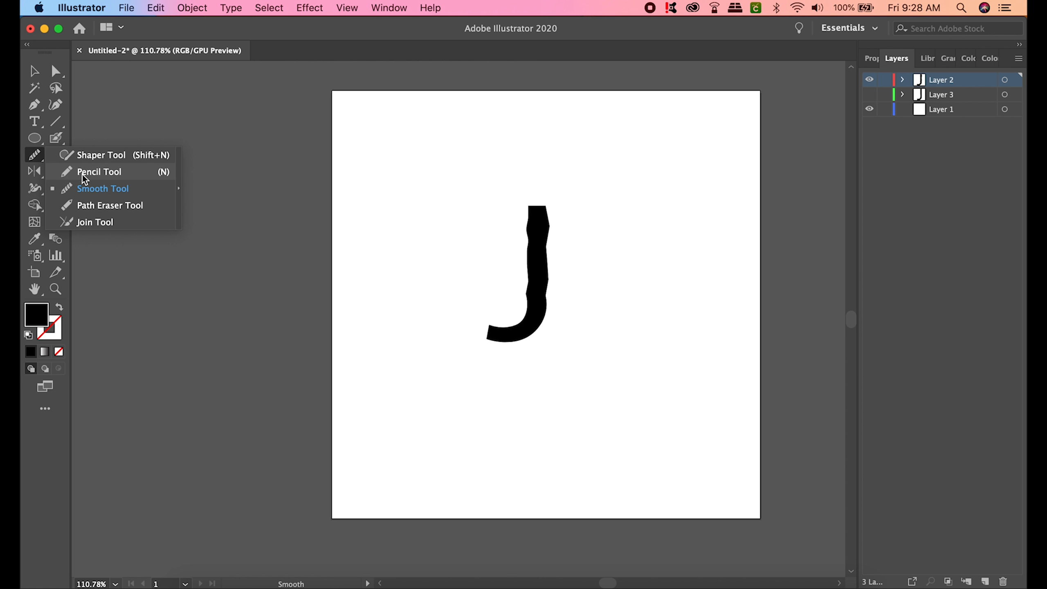
left_click(93, 192)
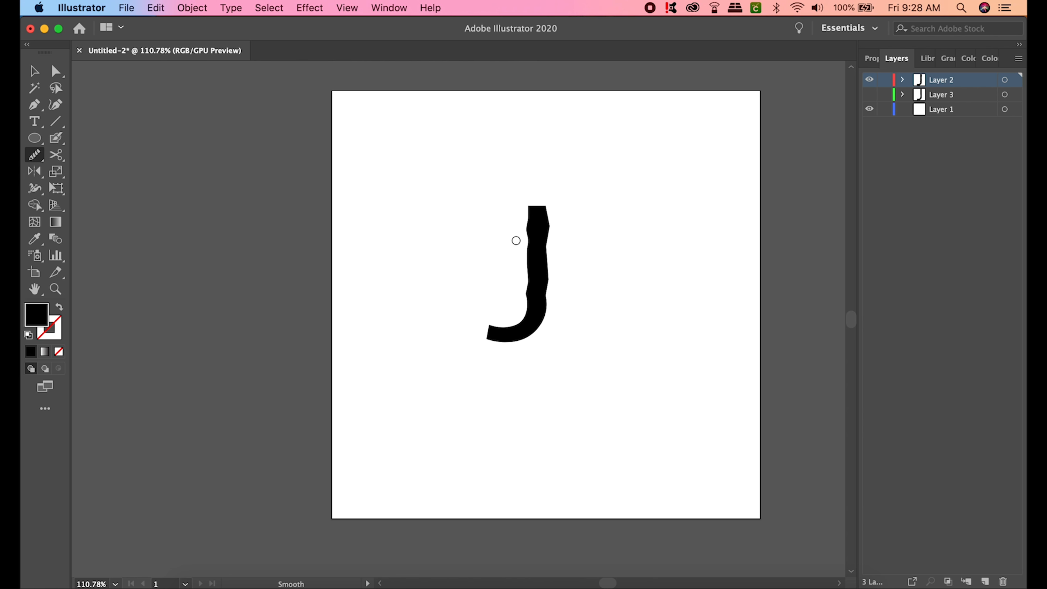
scroll(516, 240, "up", 5)
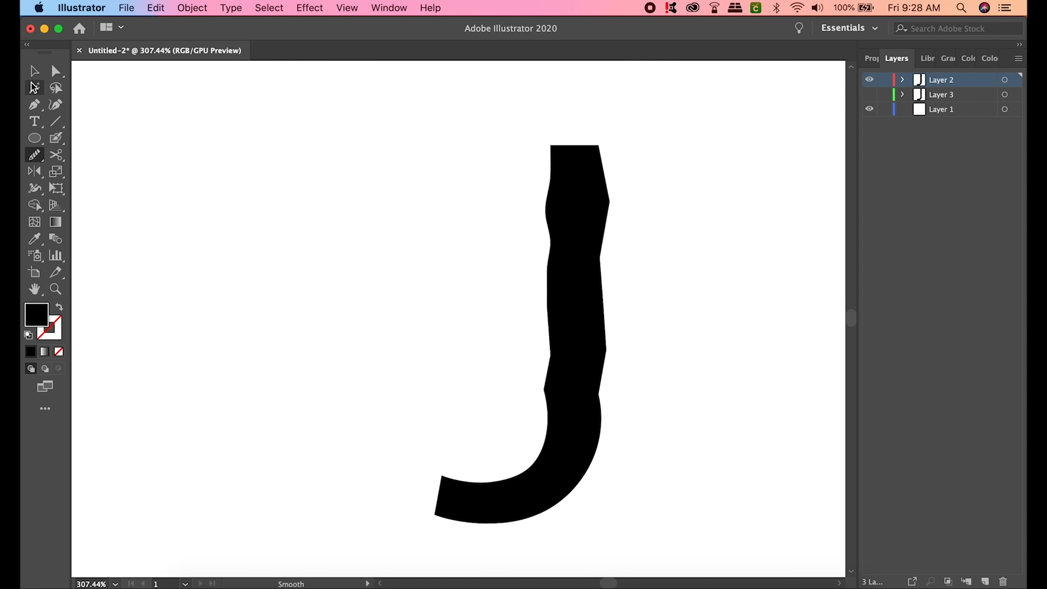
left_click(43, 75)
left_click(594, 210)
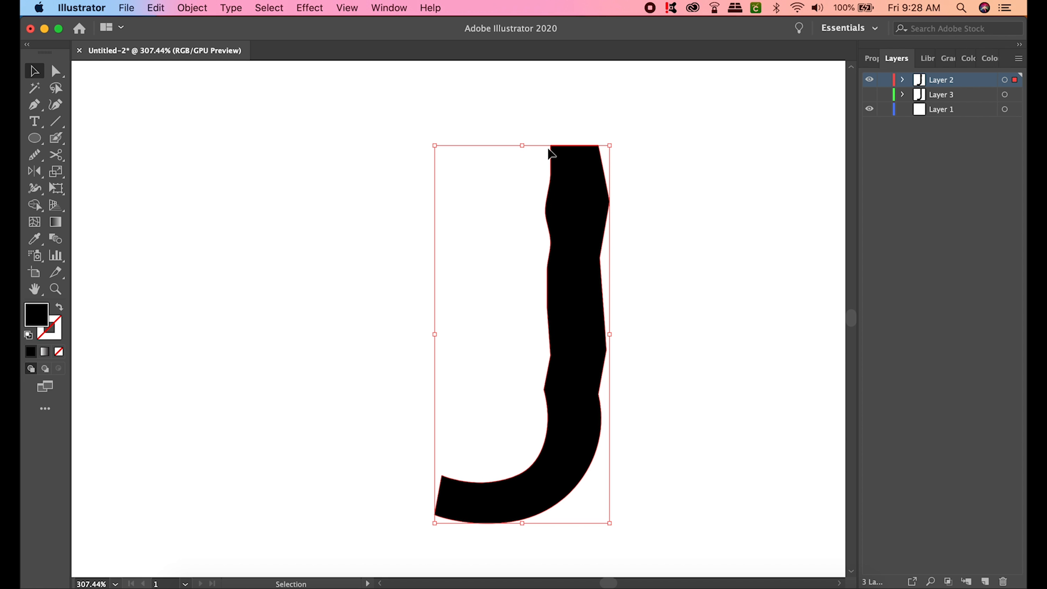
left_click(39, 158)
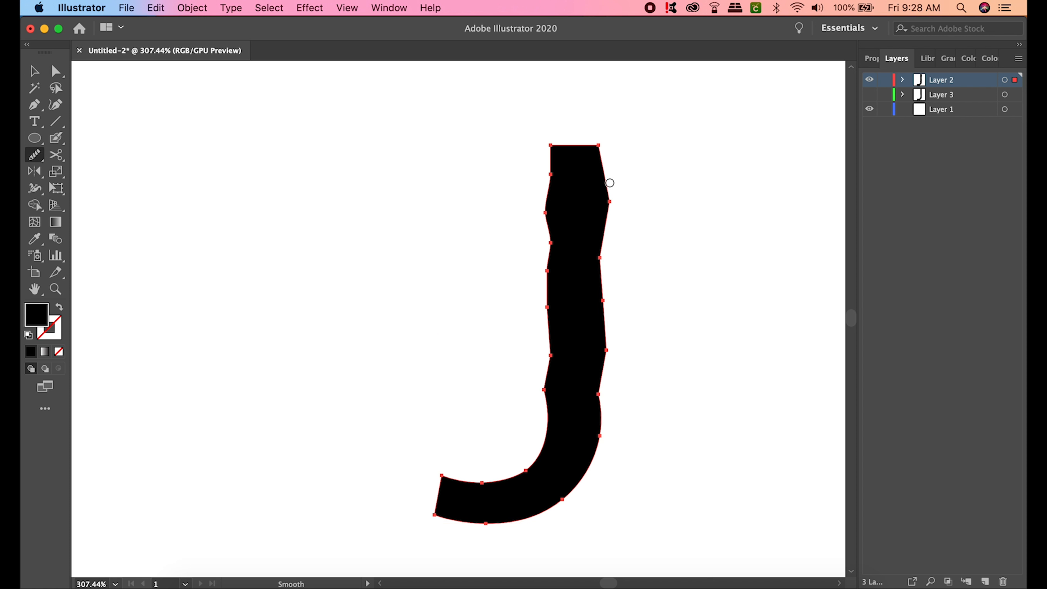
mouse_move(611, 183)
left_mouse_down()
mouse_move(613, 258)
mouse_move(605, 196)
mouse_move(600, 261)
mouse_move(608, 163)
mouse_move(600, 276)
mouse_move(599, 152)
mouse_move(593, 245)
mouse_move(598, 168)
mouse_move(576, 148)
mouse_move(598, 145)
left_mouse_up()
key("super")
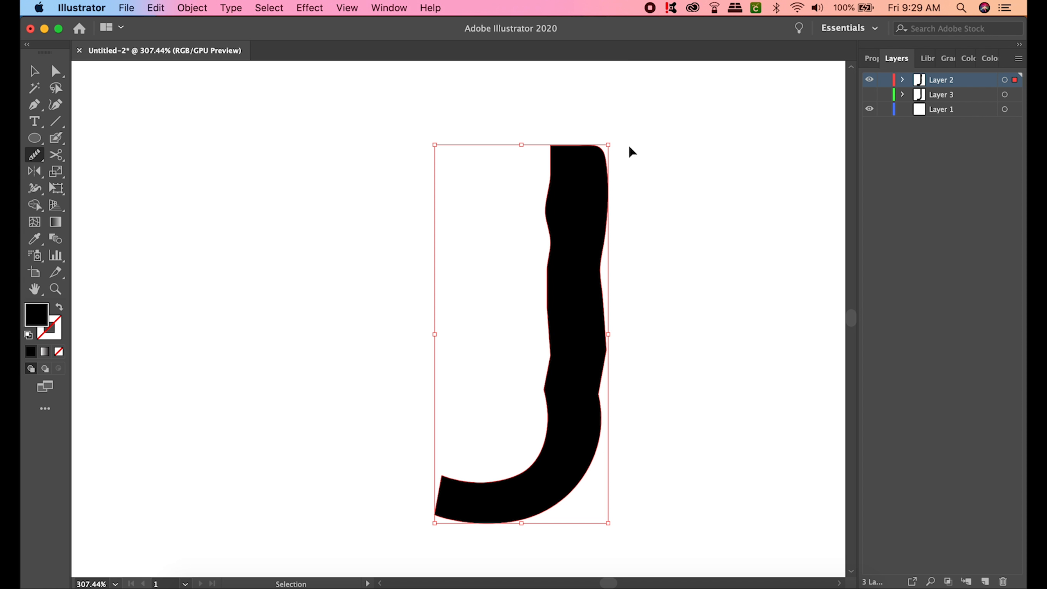
key("super+z")
key("super+z")
key("super+z")
key("super+z")
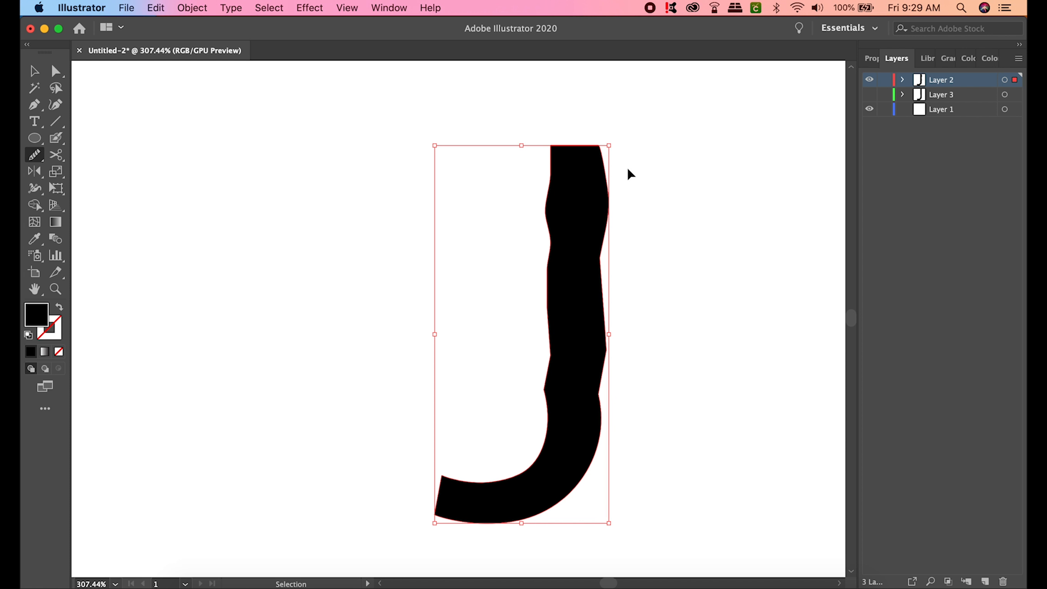
key("super+z")
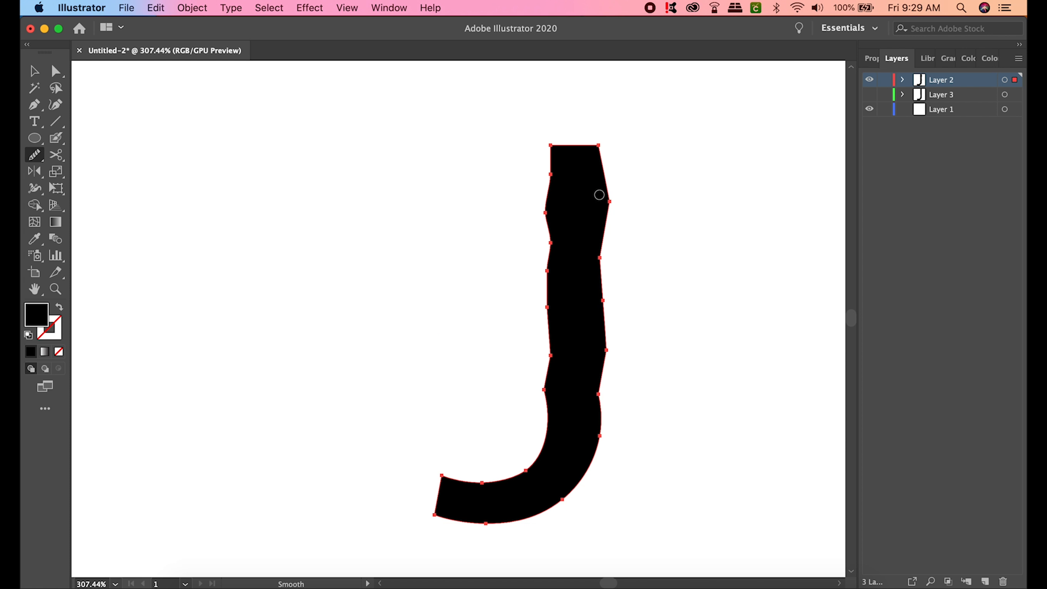
scroll(623, 202, "up", 5)
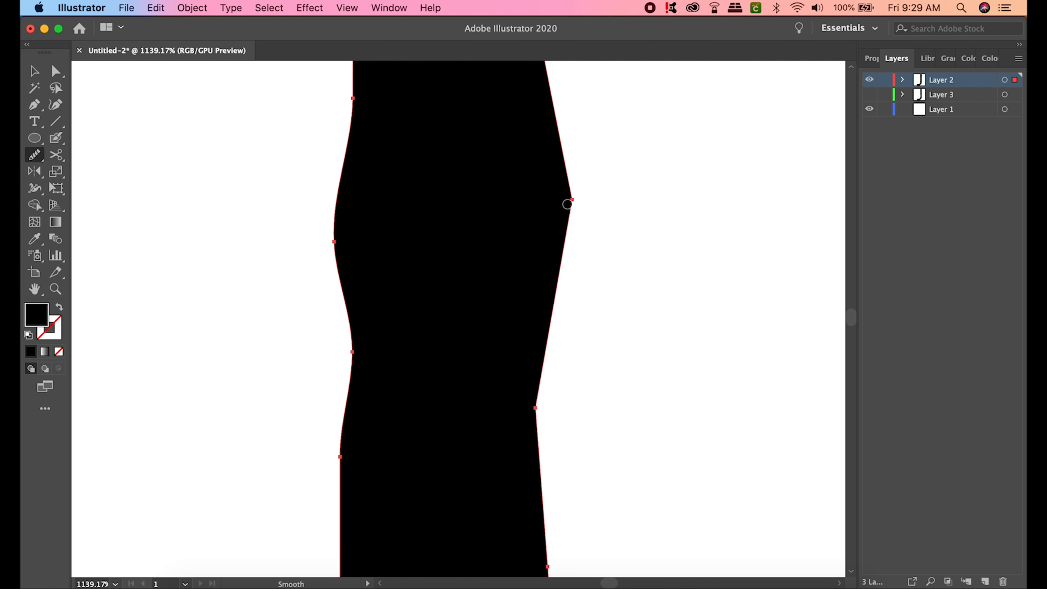
- Smooth the upper part of the J's right edge with repeated Smooth-tool strokes
scroll(567, 204, "up", 5)
left_click_drag(584, 157, 586, 242)
mouse_move(581, 130)
left_mouse_down()
mouse_move(590, 182)
mouse_move(580, 295)
left_mouse_up()
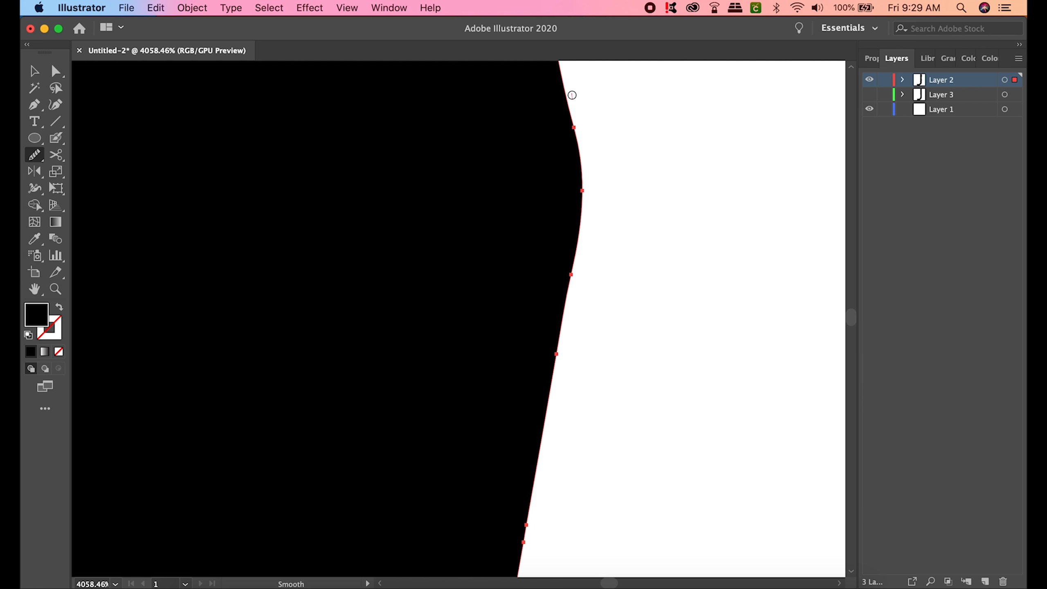
left_click_drag(572, 95, 545, 355)
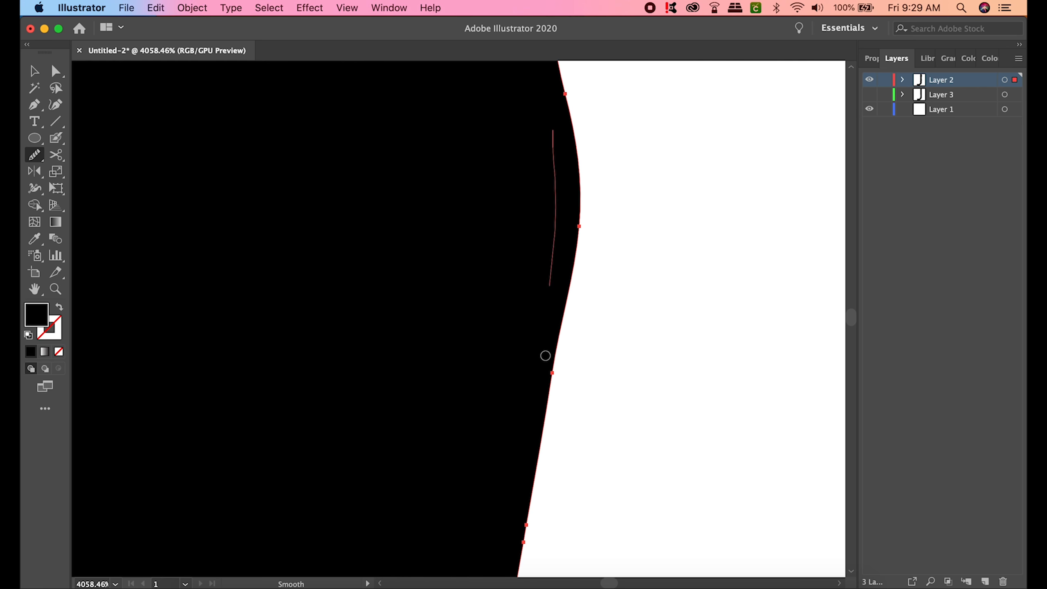
left_click_drag(563, 164, 552, 424)
left_click_drag(559, 150, 555, 372)
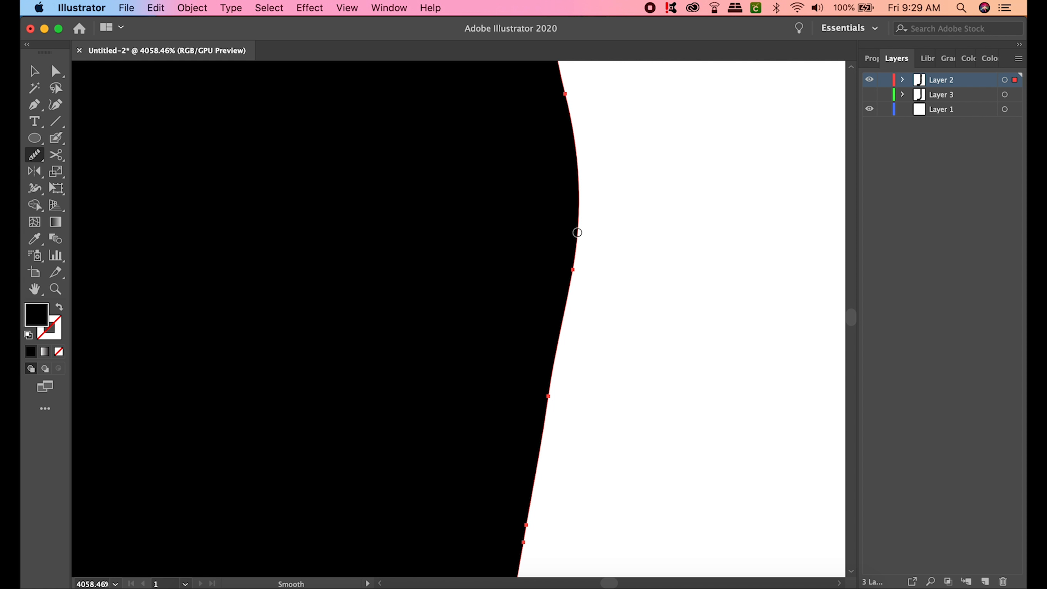
left_click_drag(580, 91, 573, 192)
mouse_move(568, 111)
left_mouse_down()
mouse_move(573, 285)
mouse_move(555, 462)
mouse_move(563, 409)
left_mouse_up()
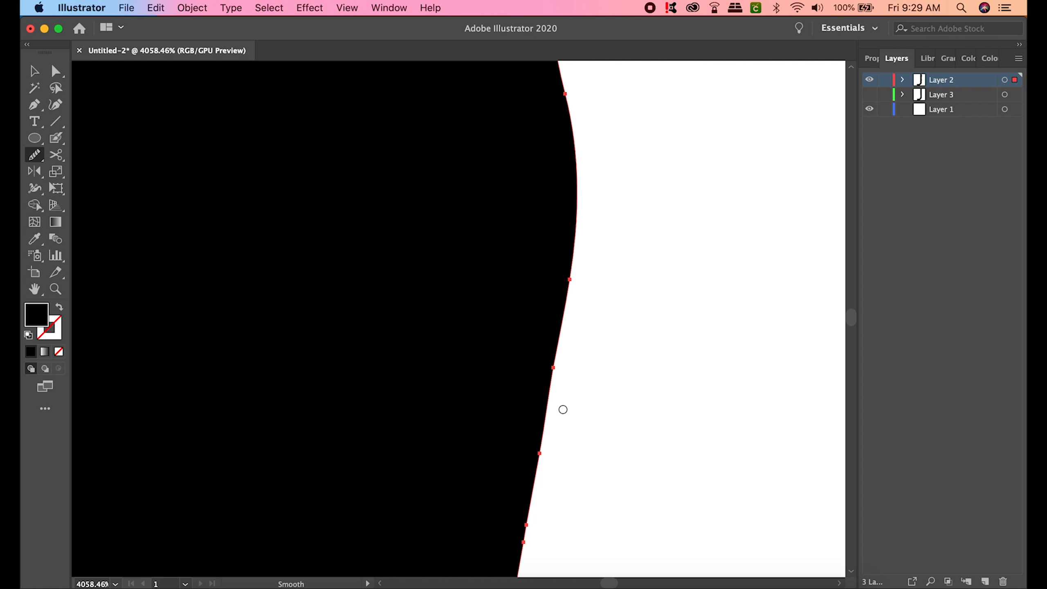
- Continue smoothing the lower right edge of the J's stem to even out its bumps
scroll(563, 409, "down", 10)
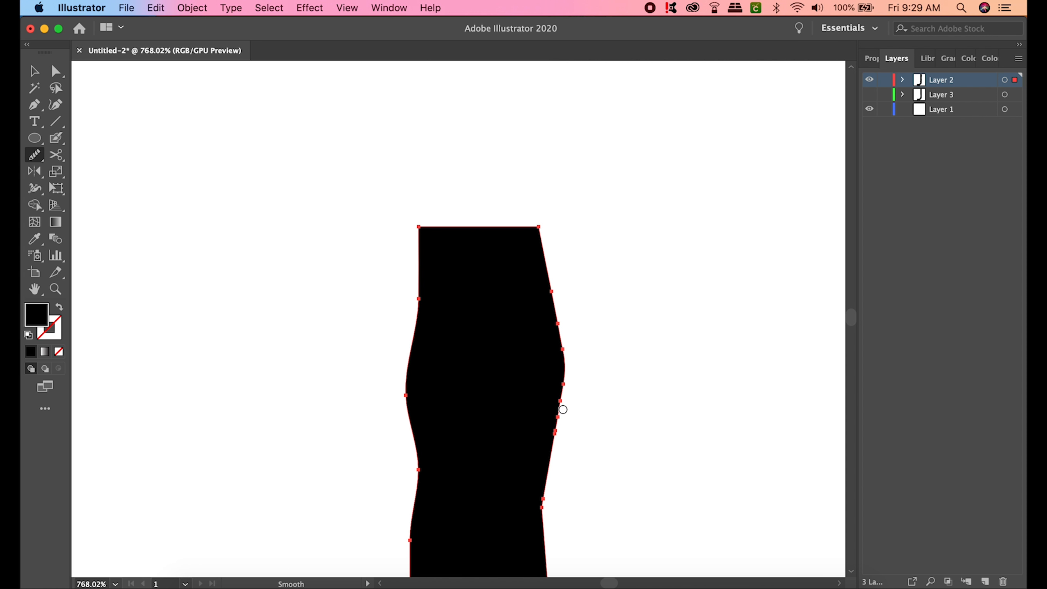
scroll(563, 410, "right", 2)
scroll(563, 410, "down", 2)
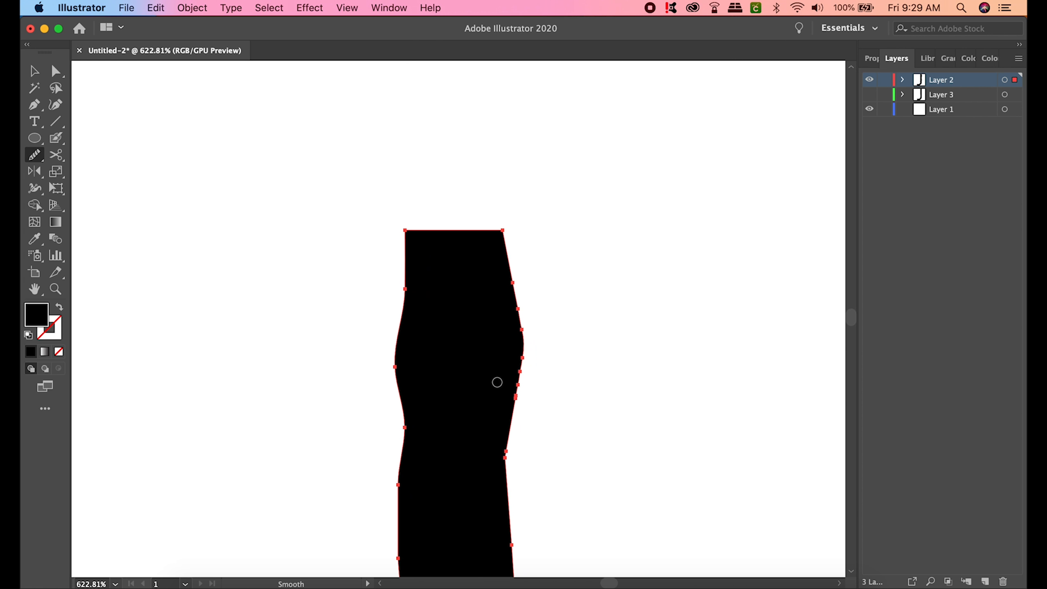
mouse_move(527, 255)
left_mouse_down()
mouse_move(524, 468)
mouse_move(522, 455)
left_mouse_up()
left_click_drag(527, 283, 523, 478)
mouse_move(517, 257)
left_mouse_down()
mouse_move(523, 479)
mouse_move(508, 458)
mouse_move(508, 471)
left_mouse_up()
left_click_drag(510, 286, 504, 440)
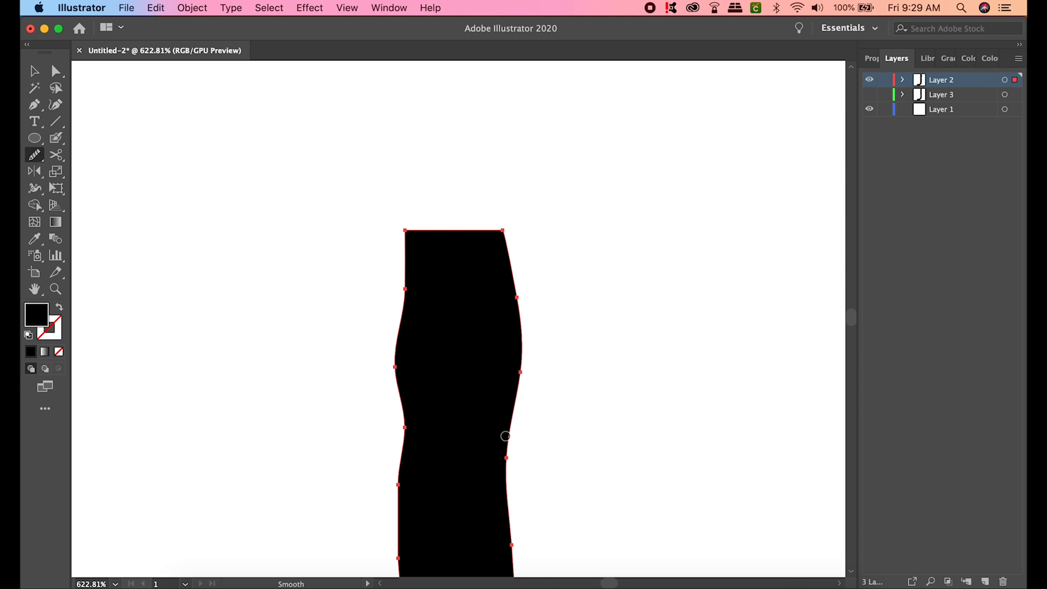
left_click_drag(525, 275, 528, 475)
left_click_drag(510, 321, 508, 446)
scroll(675, 309, "down", 6)
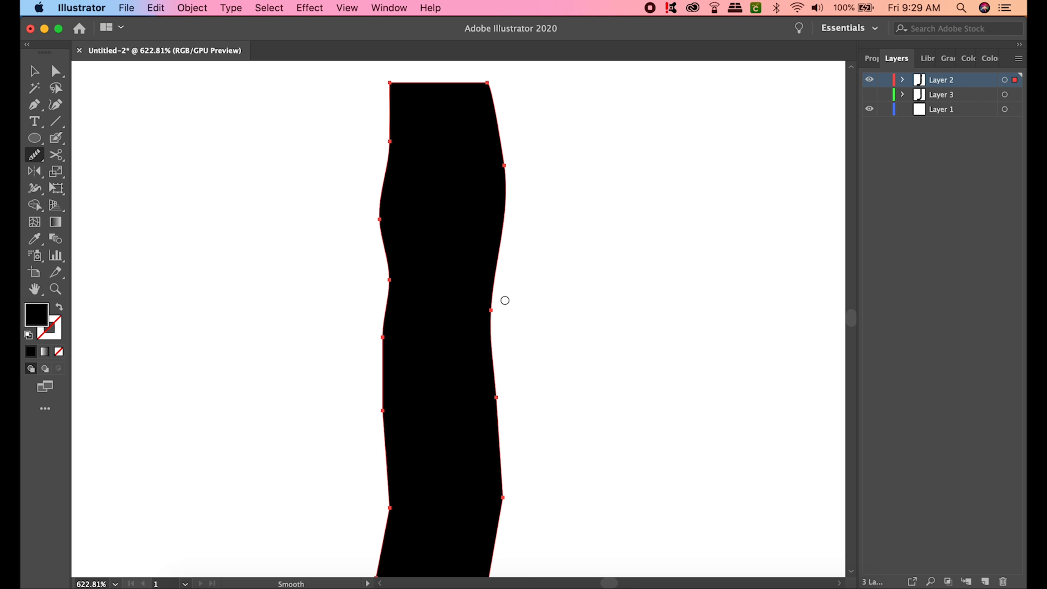
left_click_drag(507, 285, 496, 454)
left_click_drag(505, 264, 499, 412)
left_click_drag(507, 295, 505, 474)
- Smooth the stem's lower right edge, then flatten the bumps along the J's left edge
mouse_move(505, 301)
left_mouse_down()
mouse_move(504, 437)
mouse_move(491, 393)
mouse_move(505, 519)
left_mouse_up()
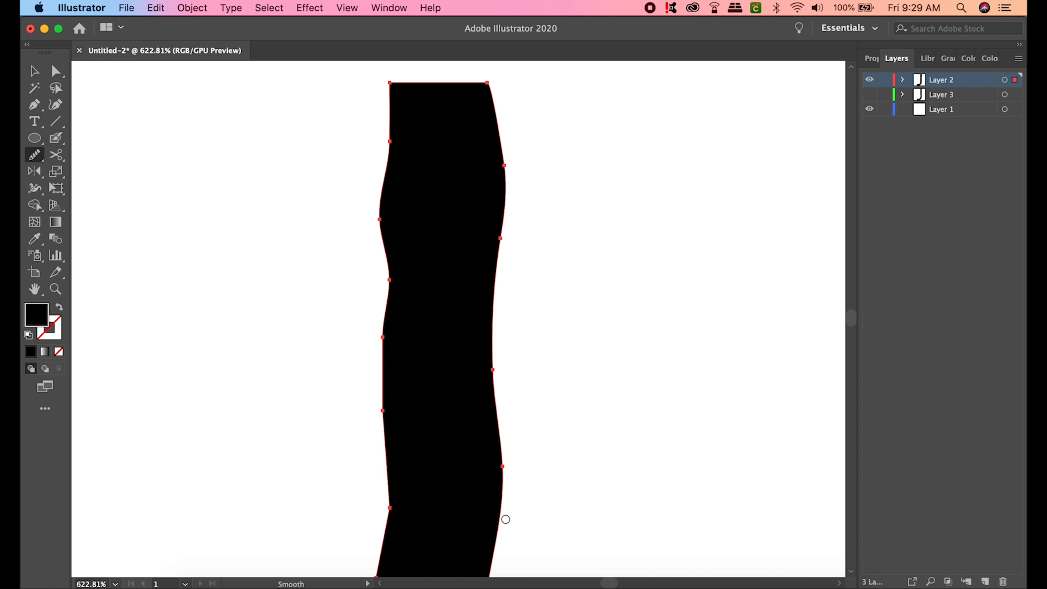
scroll(476, 442, "down", 5)
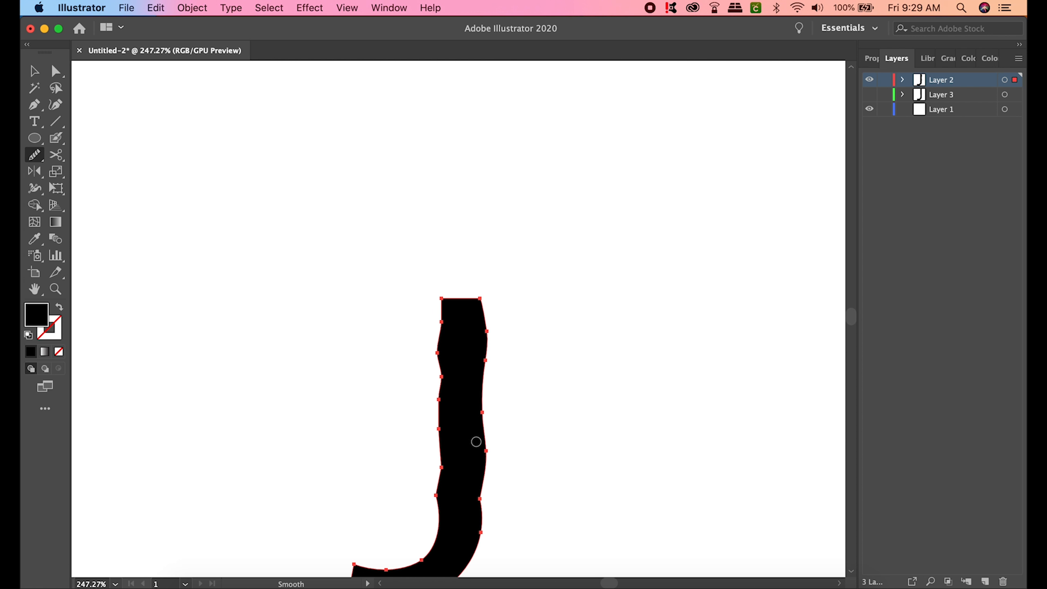
scroll(476, 442, "down", 3)
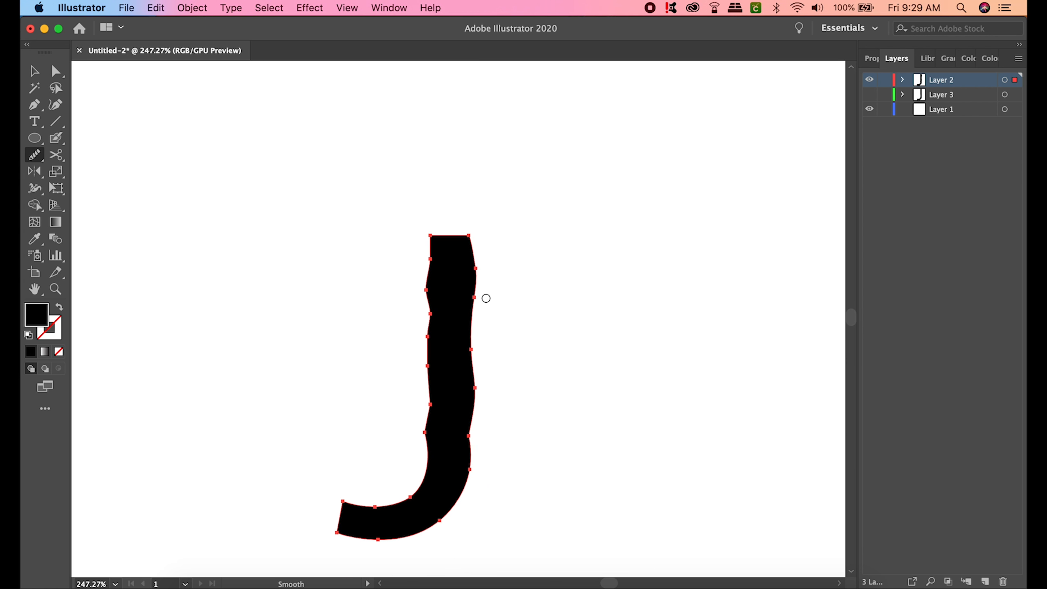
left_click_drag(477, 351, 479, 468)
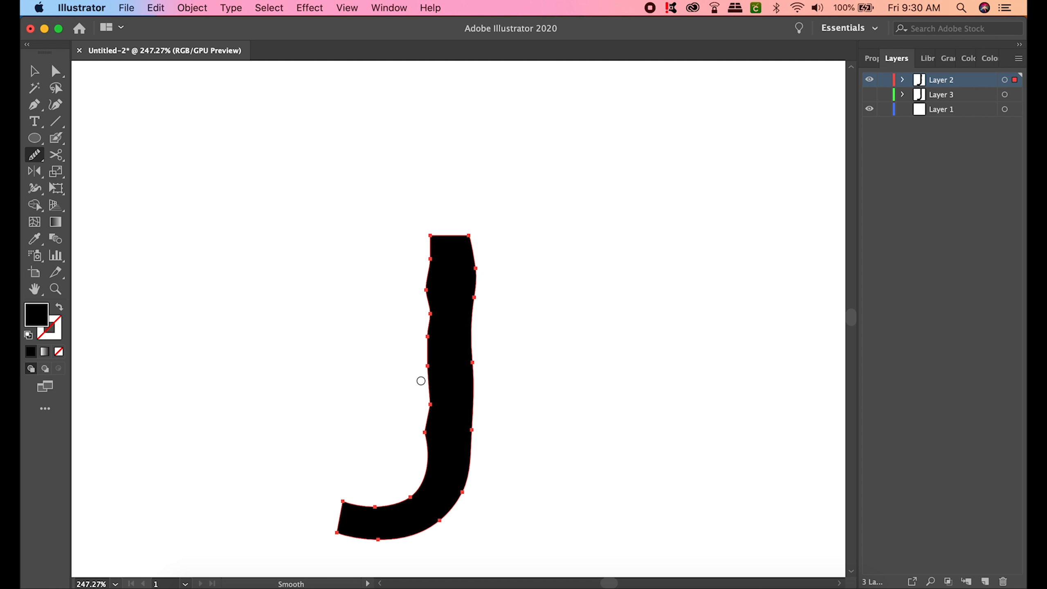
left_click_drag(418, 401, 425, 450)
left_click_drag(424, 342, 424, 413)
left_click_drag(418, 301, 418, 344)
left_click_drag(421, 288, 421, 334)
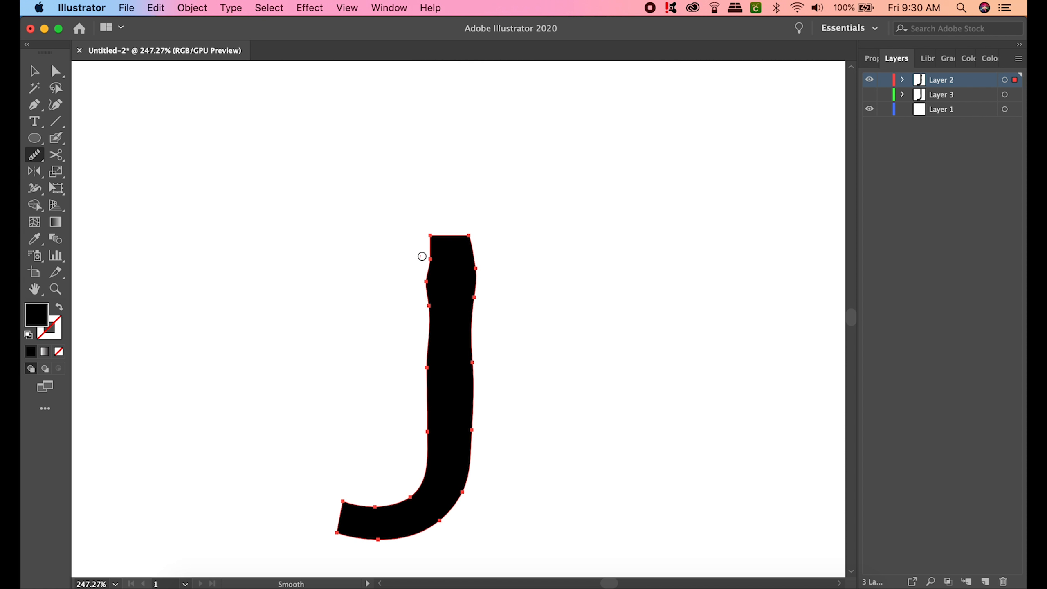
mouse_move(423, 254)
left_mouse_down()
mouse_move(423, 354)
mouse_move(421, 337)
left_mouse_up()
left_click_drag(421, 285, 420, 322)
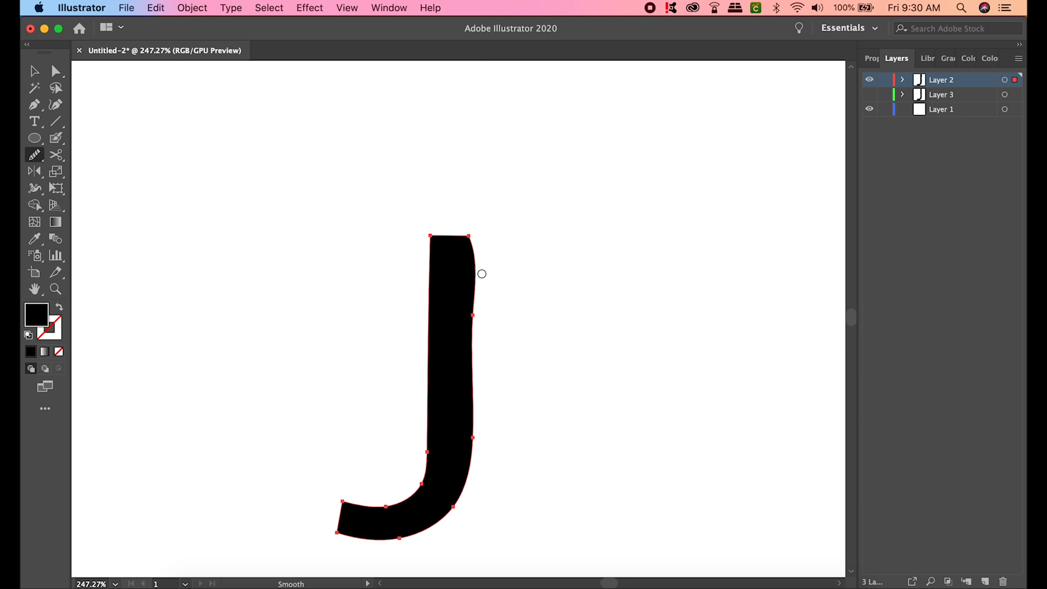
- Straighten the J's right edge, undoing the last two unwanted smoothing strokes
left_click_drag(480, 274, 484, 369)
left_click_drag(471, 264, 480, 433)
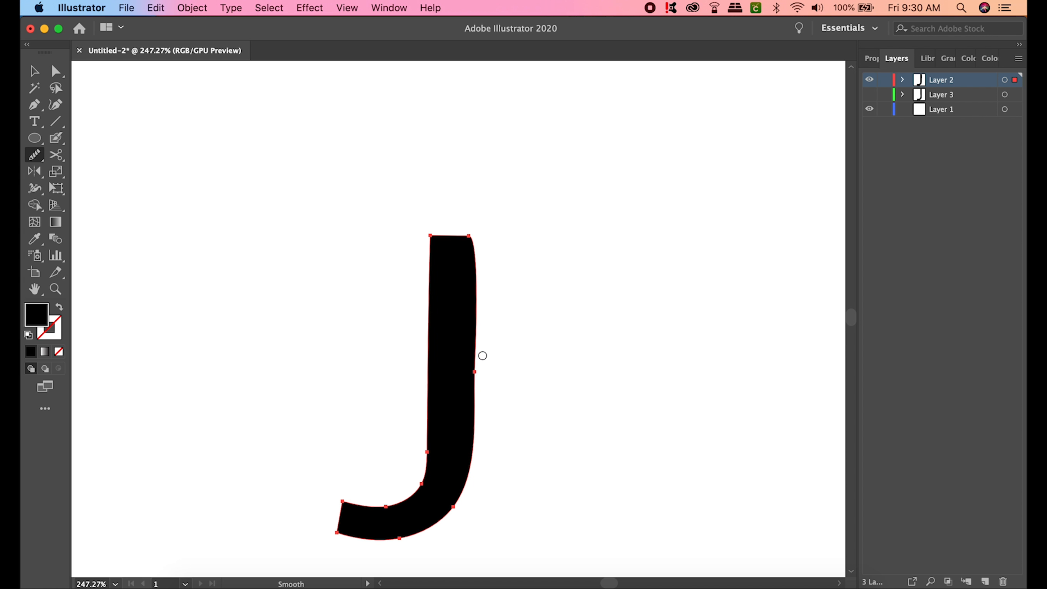
left_click_drag(481, 355, 480, 400)
left_click_drag(470, 248, 462, 381)
key("super")
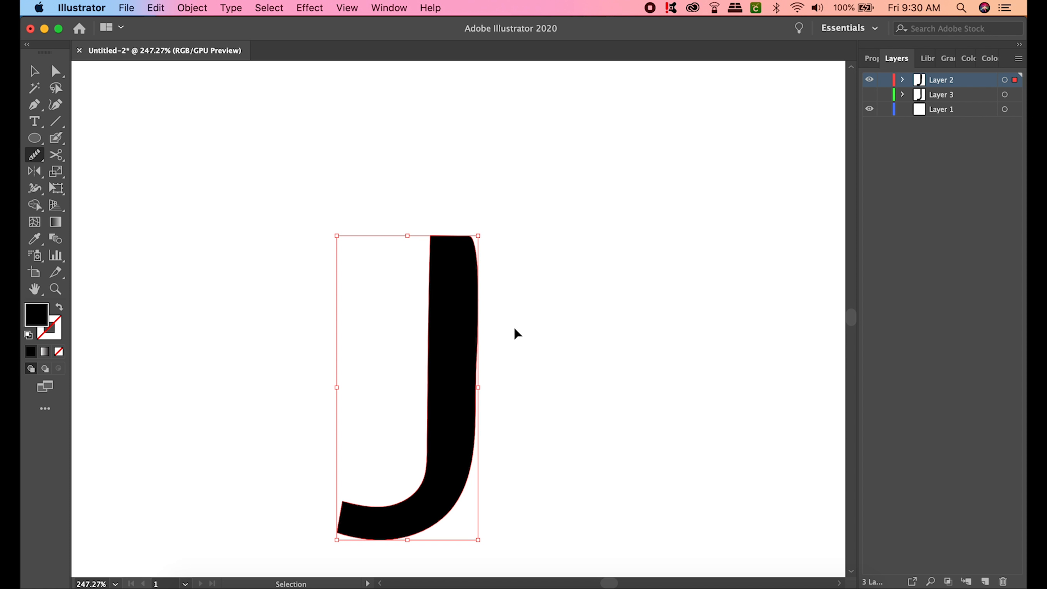
key("super+z")
key("super+z")
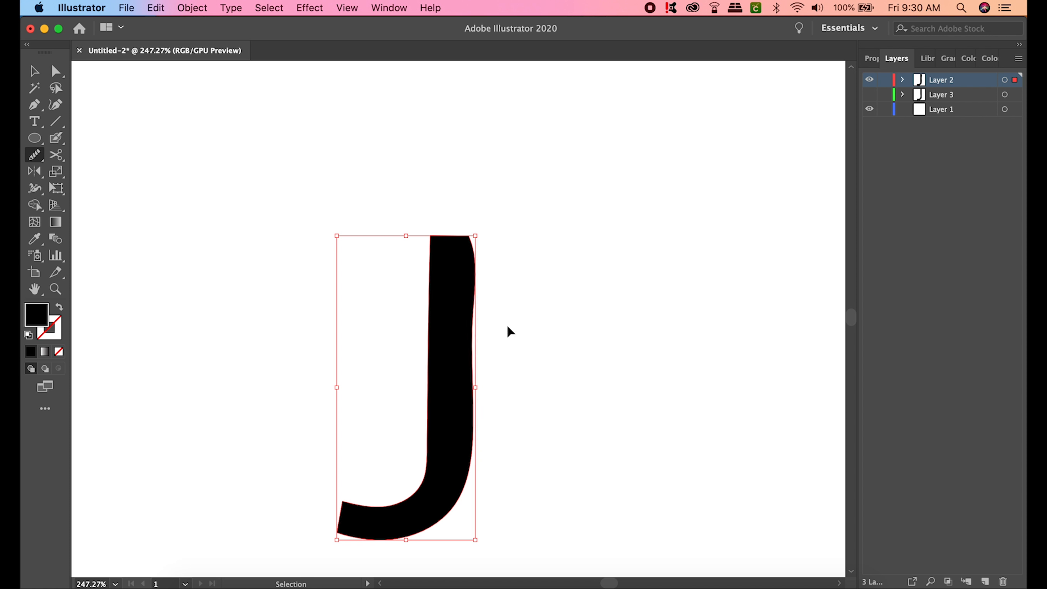
- Smooth the left edge again and round the J's upper right edge into one gentle curve
left_click_drag(417, 335, 424, 430)
left_click_drag(423, 294, 421, 382)
left_click_drag(482, 259, 484, 306)
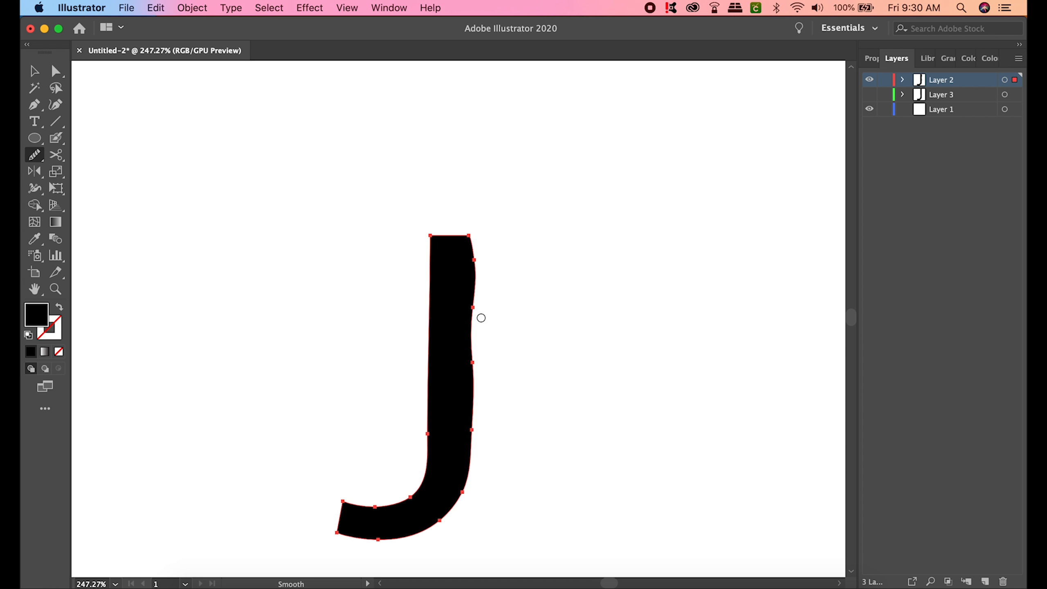
left_click_drag(481, 343, 474, 437)
mouse_move(475, 386)
left_mouse_down()
mouse_move(472, 438)
mouse_move(478, 381)
mouse_move(477, 392)
left_mouse_up()
left_click_drag(480, 246, 475, 344)
left_click_drag(483, 291, 476, 374)
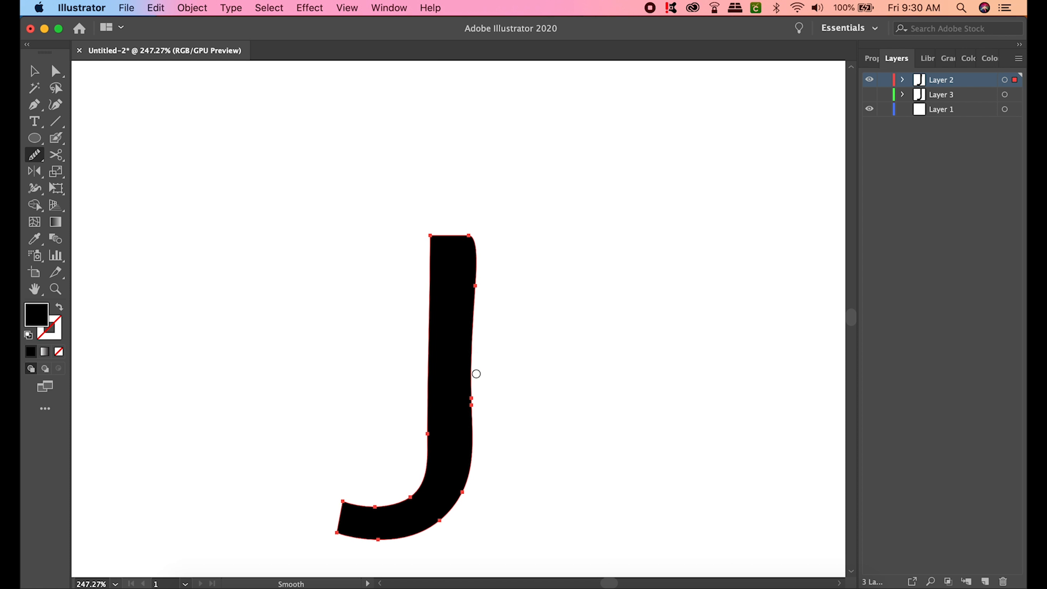
mouse_move(477, 237)
left_mouse_down()
mouse_move(477, 388)
mouse_move(477, 367)
left_mouse_up()
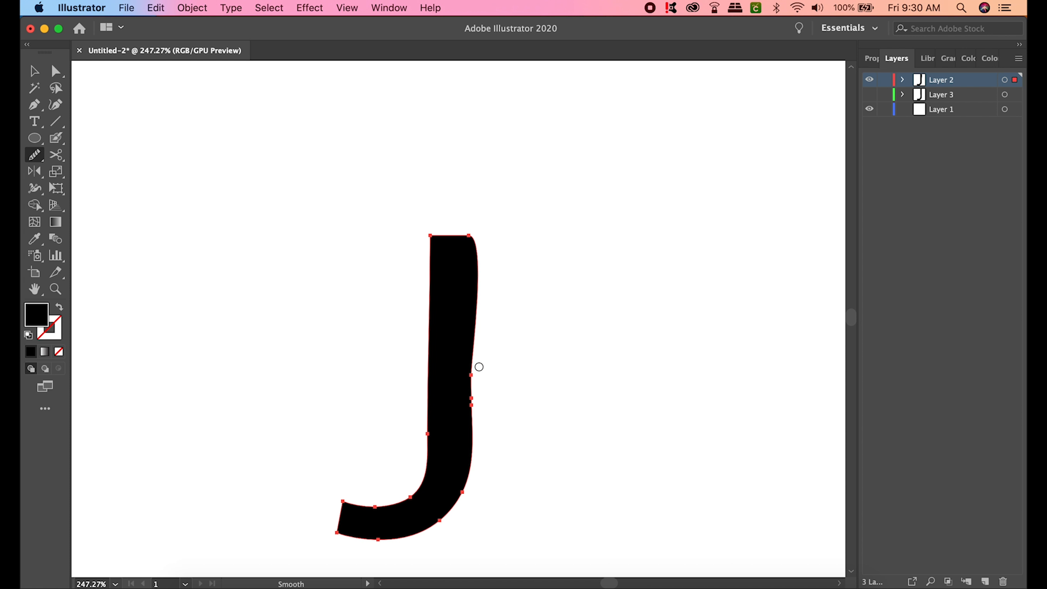
left_click_drag(478, 274, 479, 250)
- Draw a tall rectangle right of the J and fill it with hex ff00bd
left_click(36, 139)
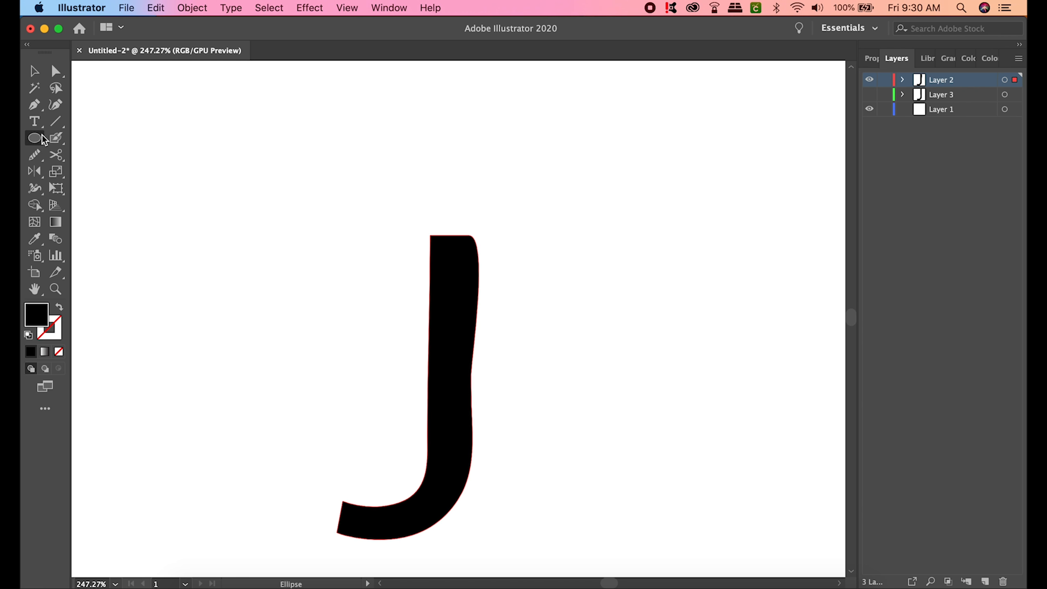
left_click(41, 139)
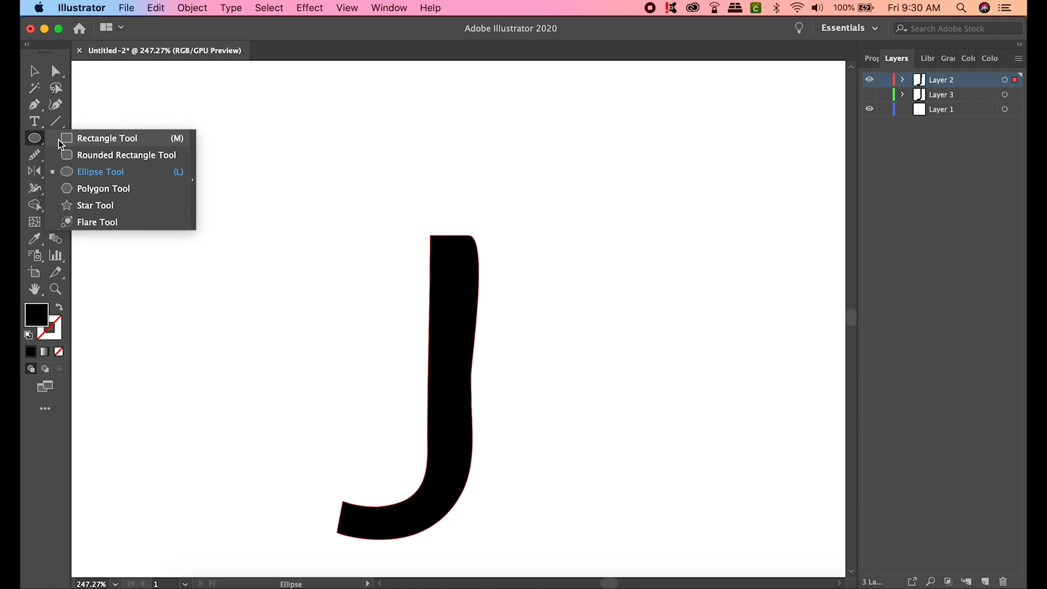
left_click(69, 140)
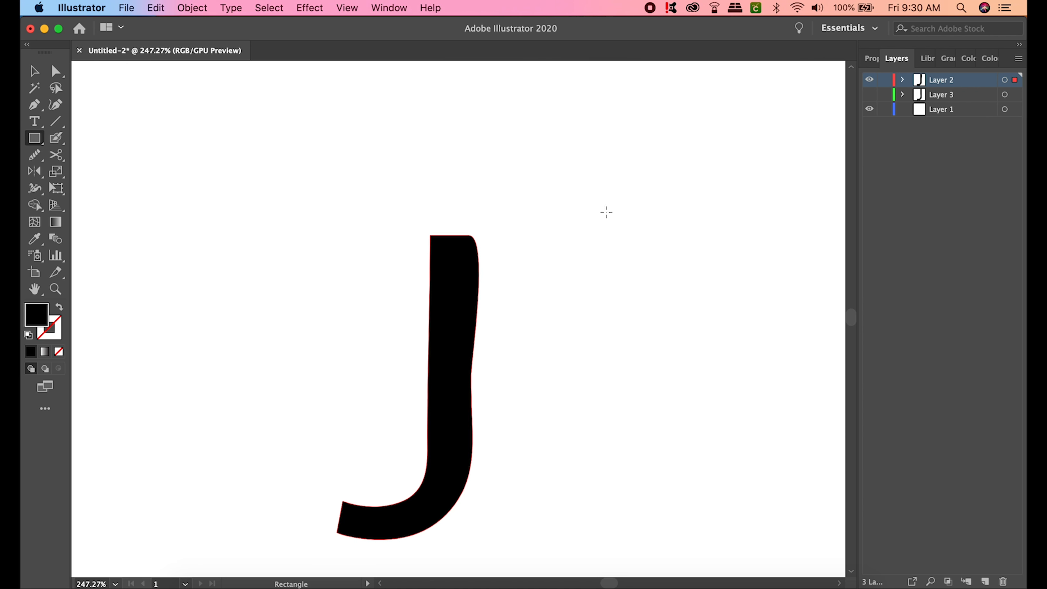
mouse_move(525, 147)
left_mouse_down()
mouse_move(549, 381)
mouse_move(582, 477)
left_mouse_up()
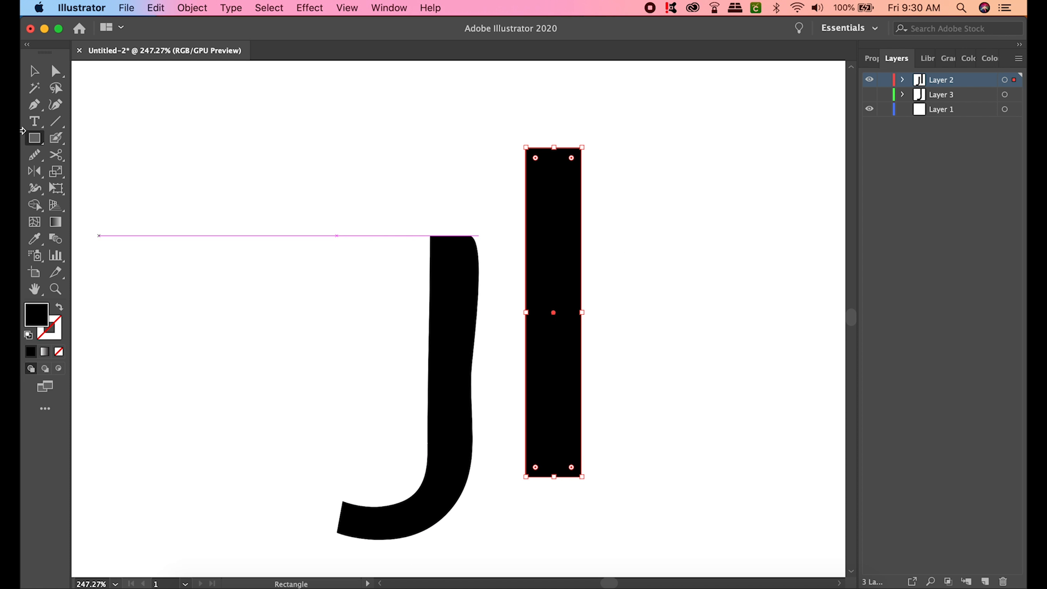
double_click(35, 314)
left_click(471, 259)
type("FF00BD")
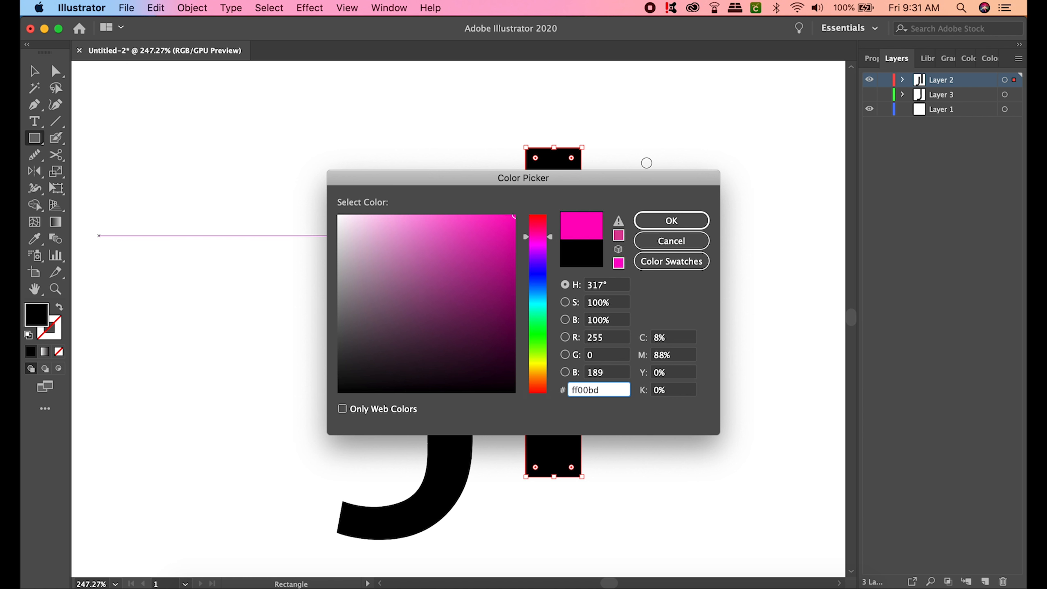
left_click(684, 221)
left_click(36, 69)
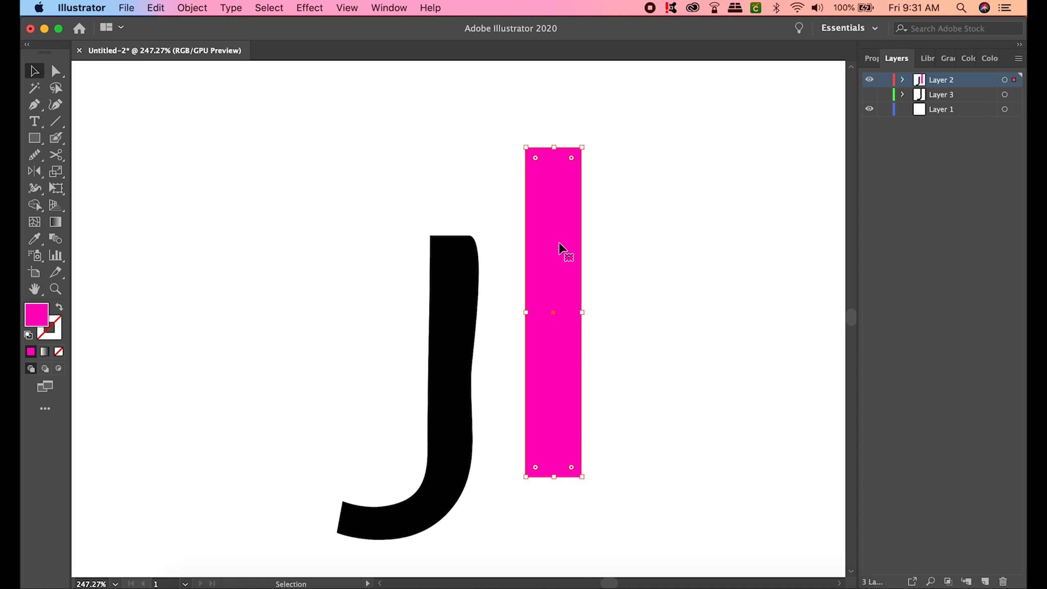
- Butt the magenta rectangle against the J's stem, select both, and try Pathfinder Divide
left_click_drag(553, 282, 500, 326)
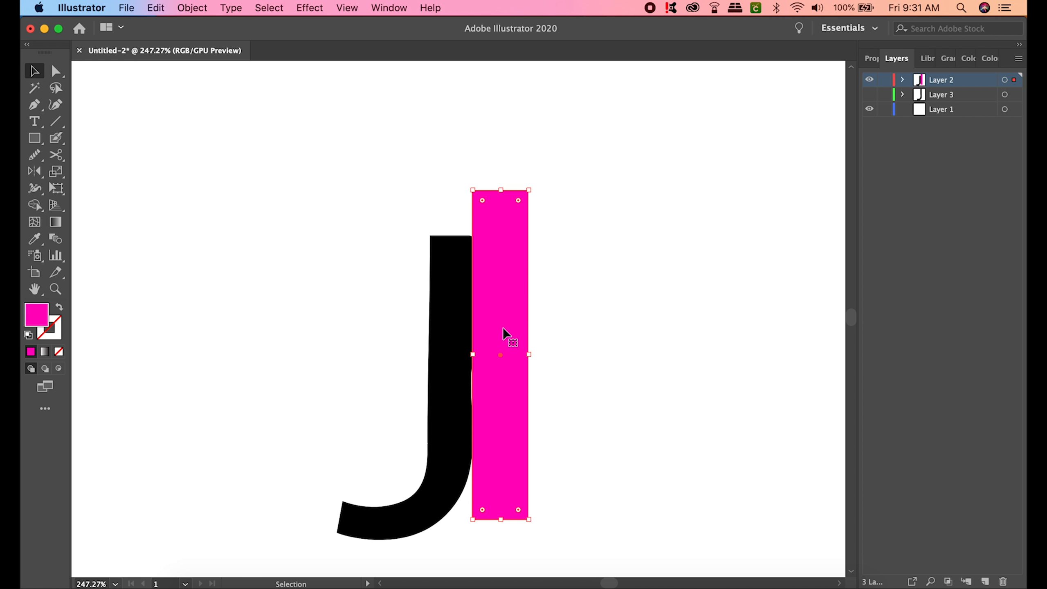
left_click_drag(504, 329, 502, 335)
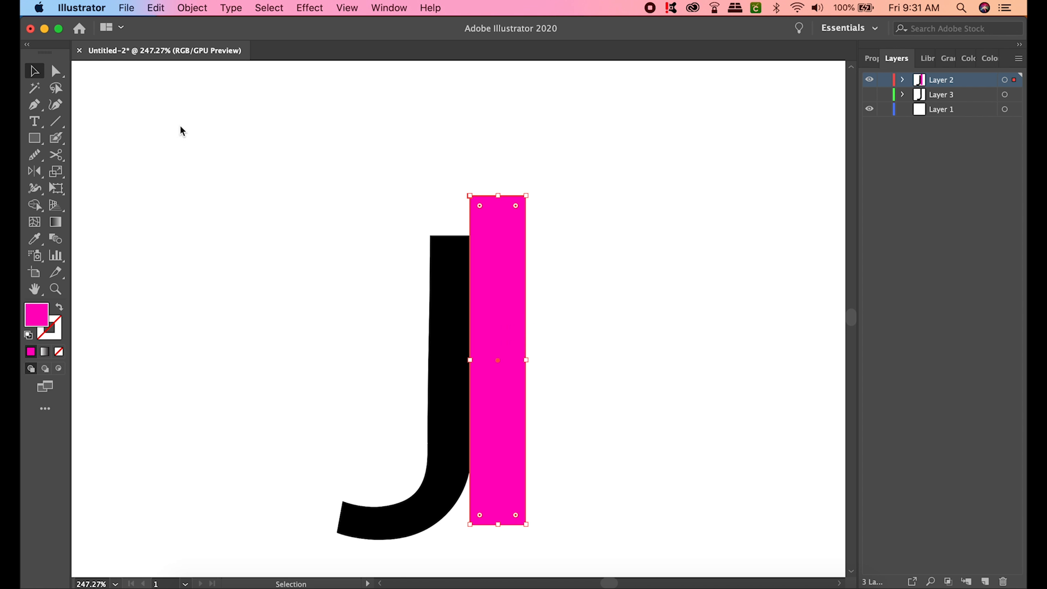
left_click_drag(168, 137, 631, 347)
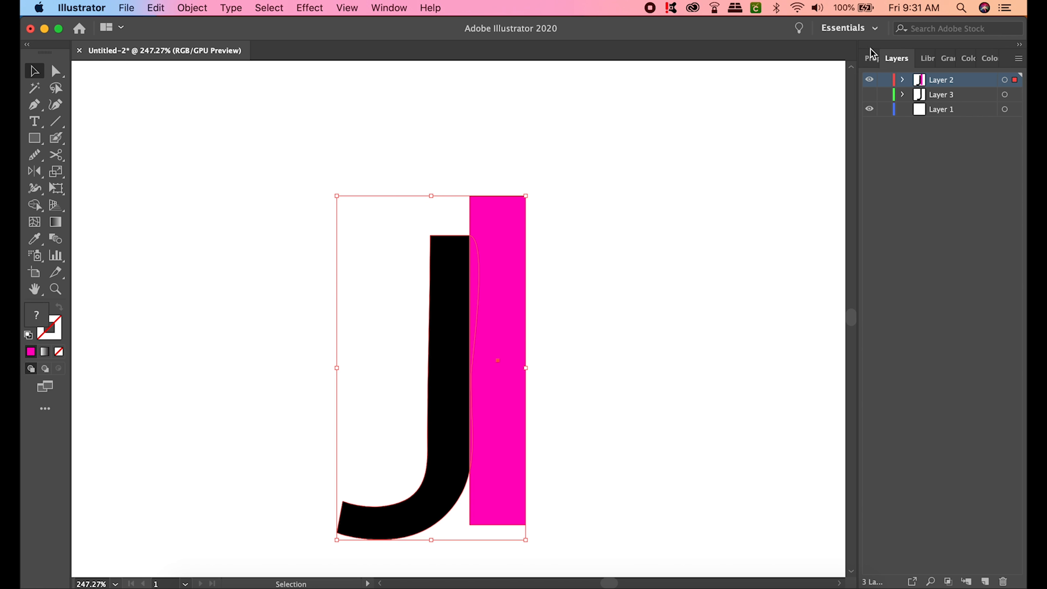
left_click(874, 59)
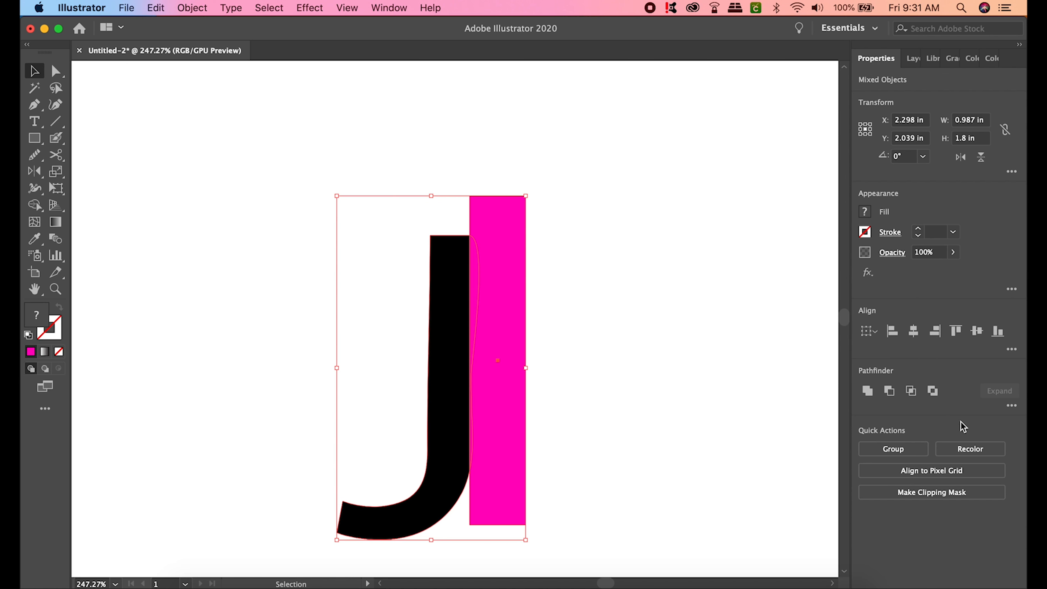
left_click(1012, 407)
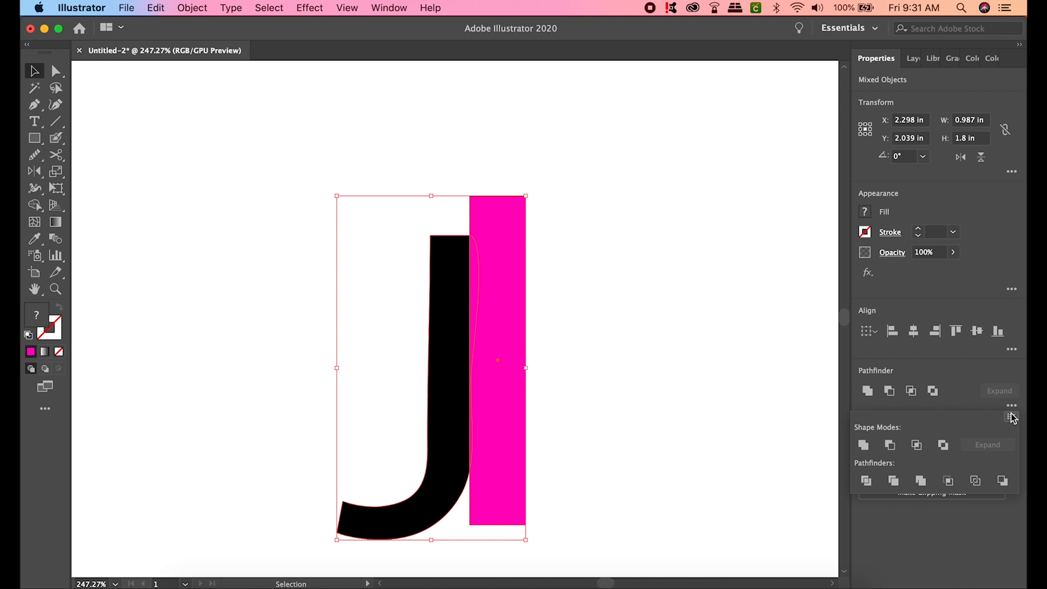
left_click(866, 483)
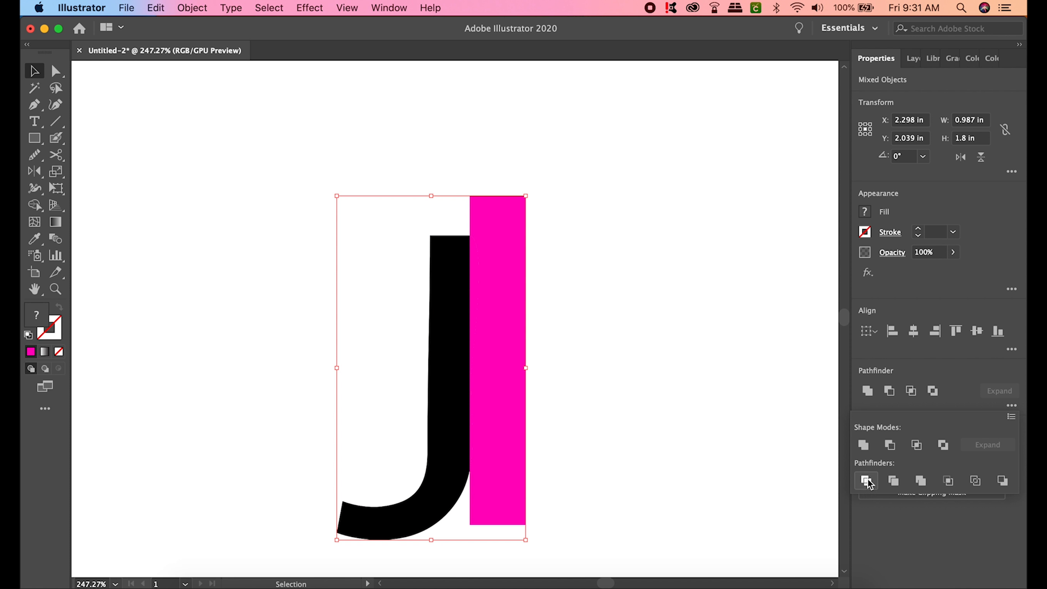
left_click(866, 482)
left_click(652, 327)
- Reselect the artwork, apply Divide, then ungroup the divided pieces with Object > Ungroup
left_click(536, 306)
left_click(479, 288)
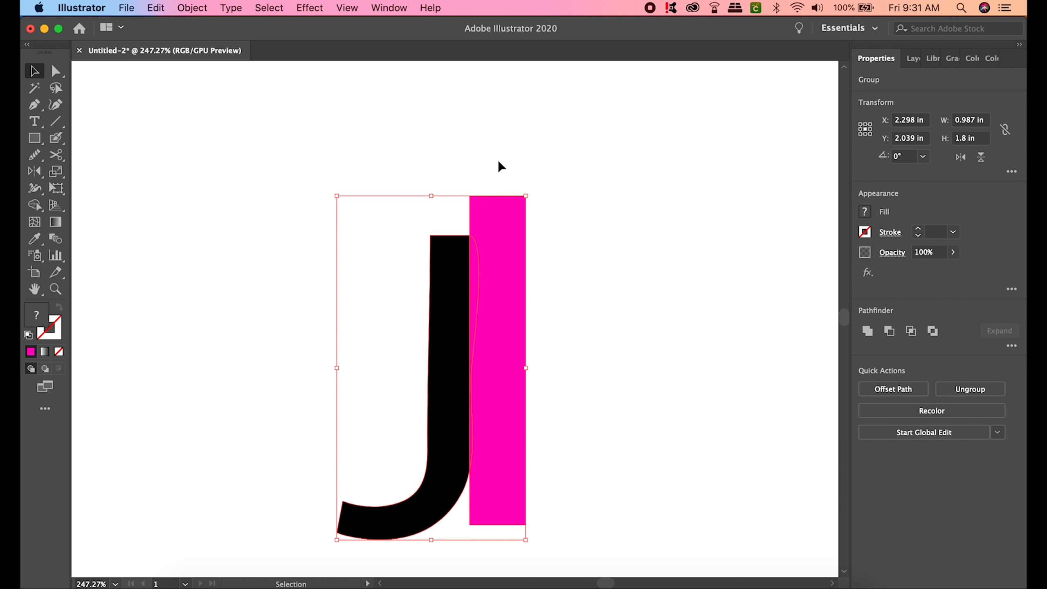
left_click(1013, 345)
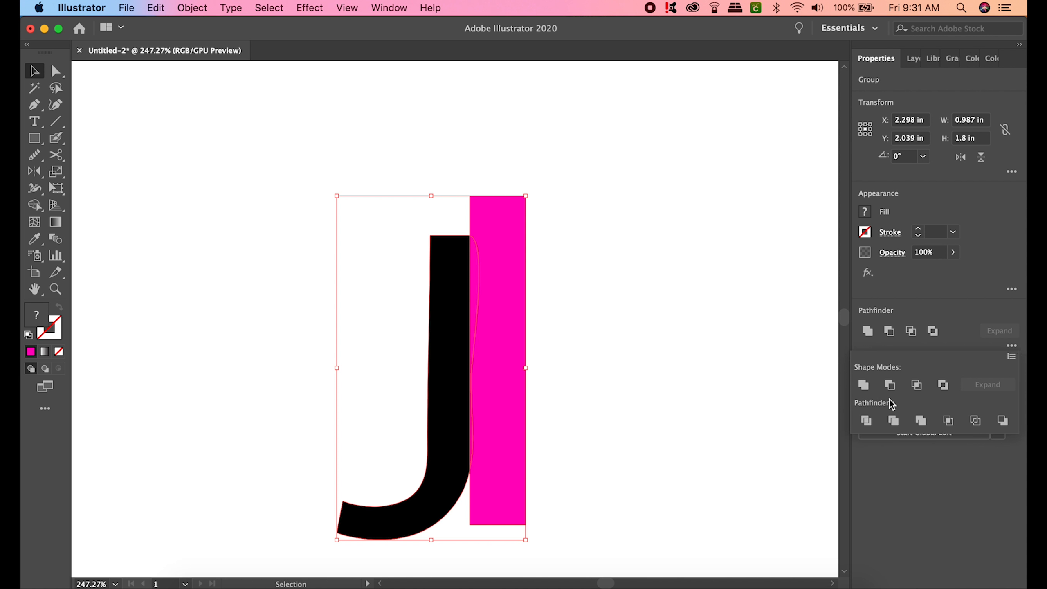
left_click(867, 421)
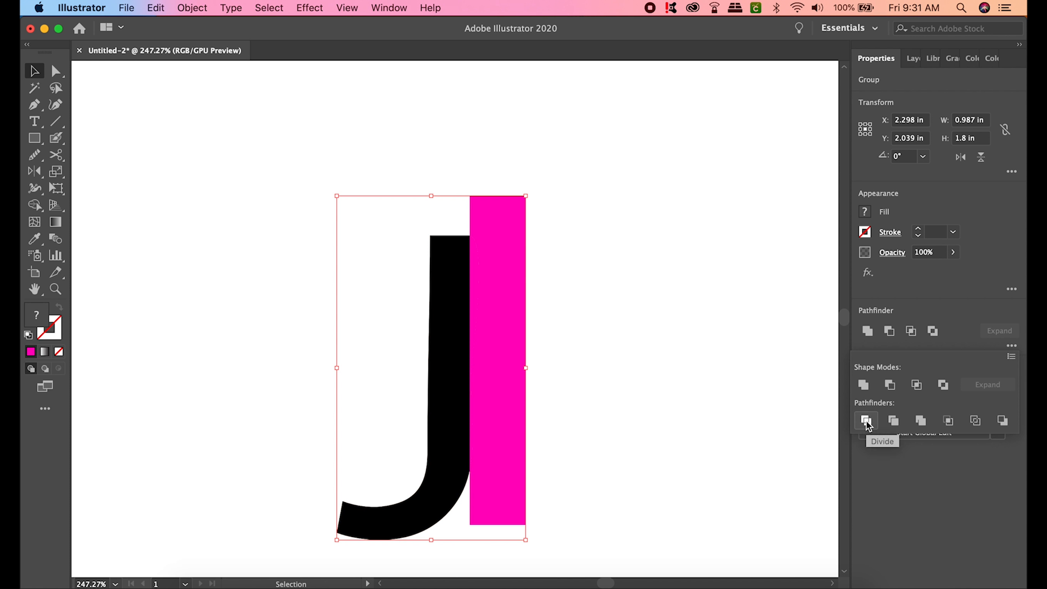
left_click(294, 211)
left_click_drag(297, 143, 601, 380)
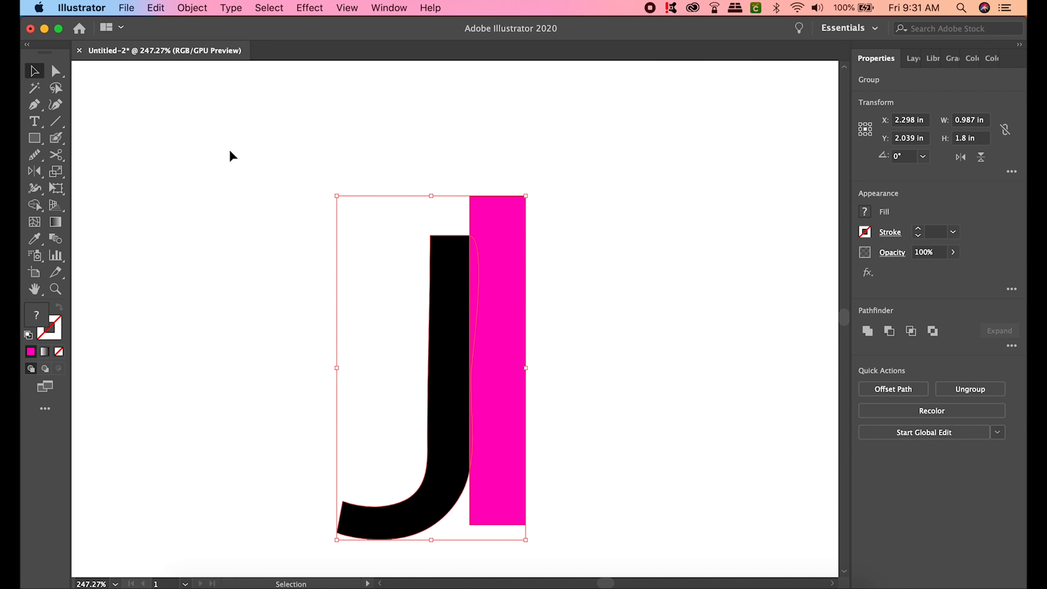
left_click(196, 8)
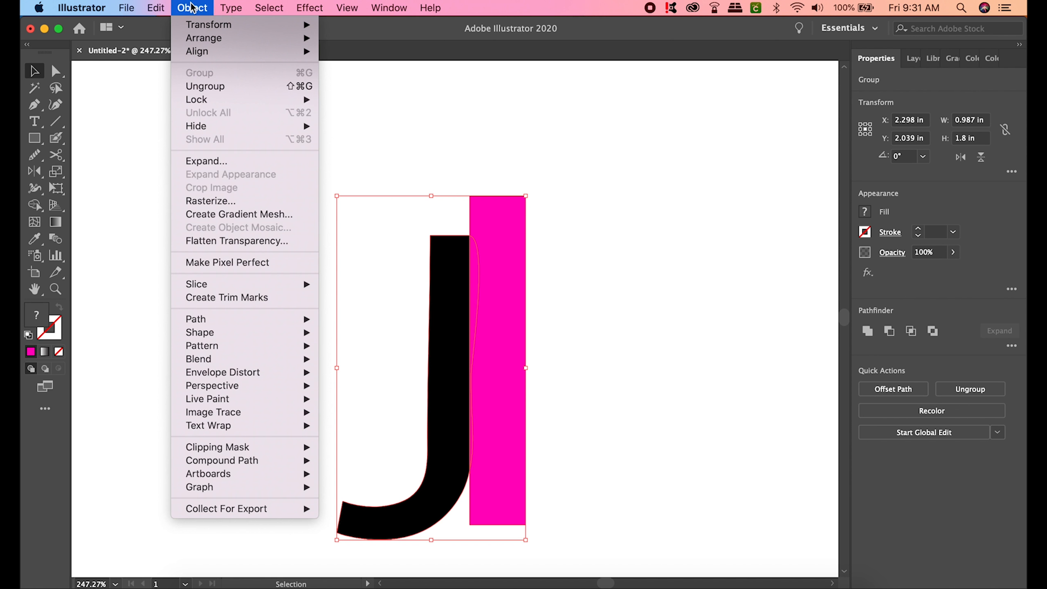
left_click(218, 87)
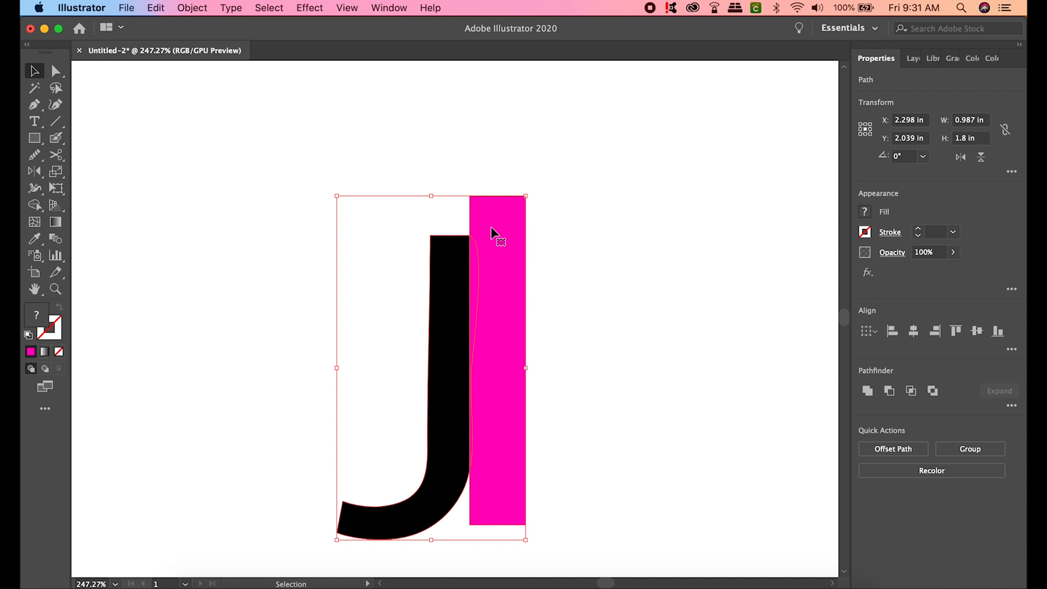
left_click(593, 252)
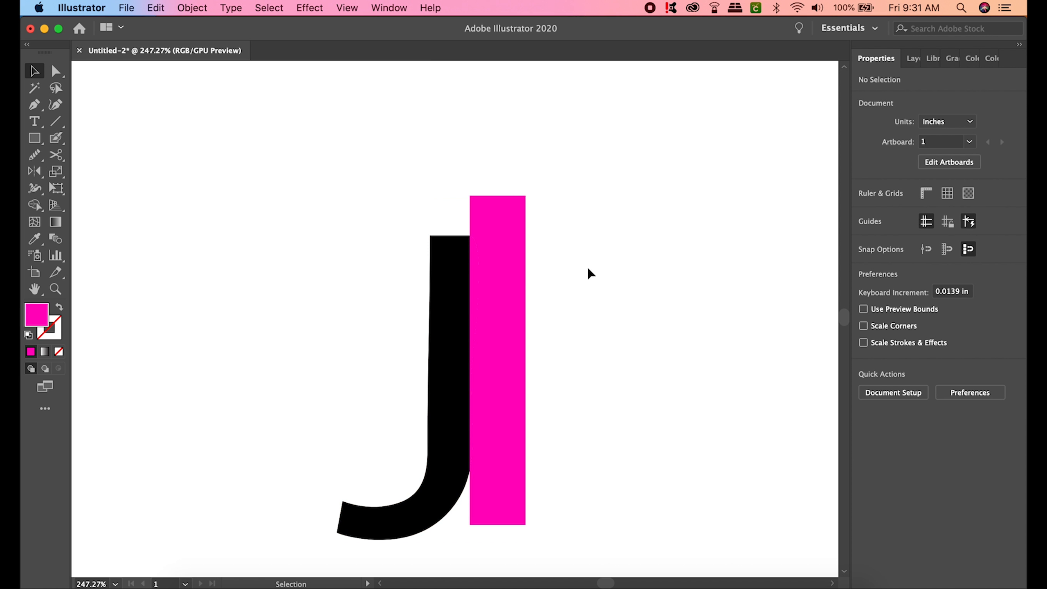
- Delete the magenta bar and the leftover pink sliver beside the J
left_click(509, 257)
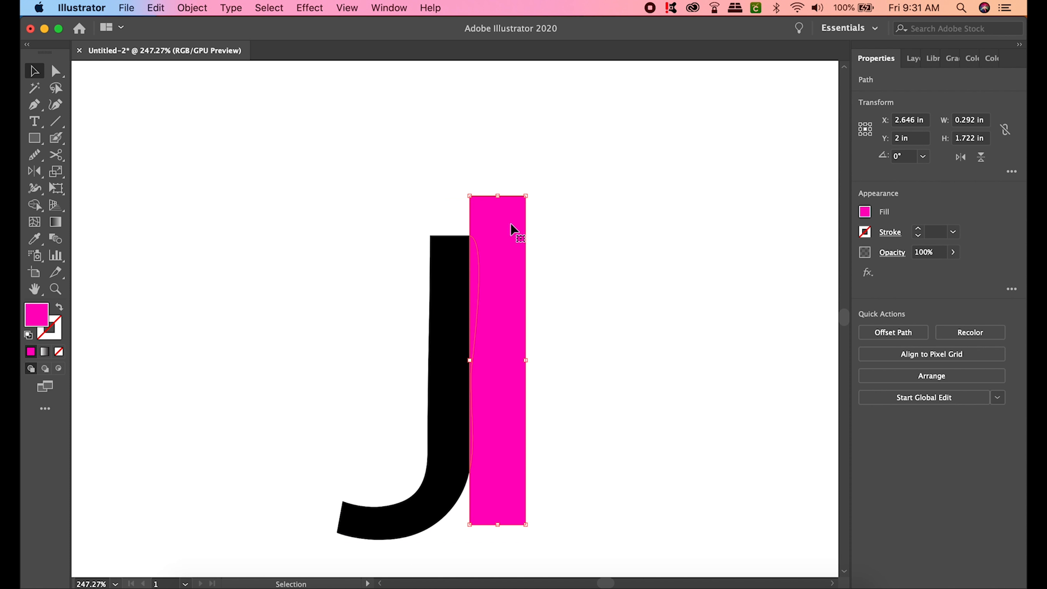
key("Delete")
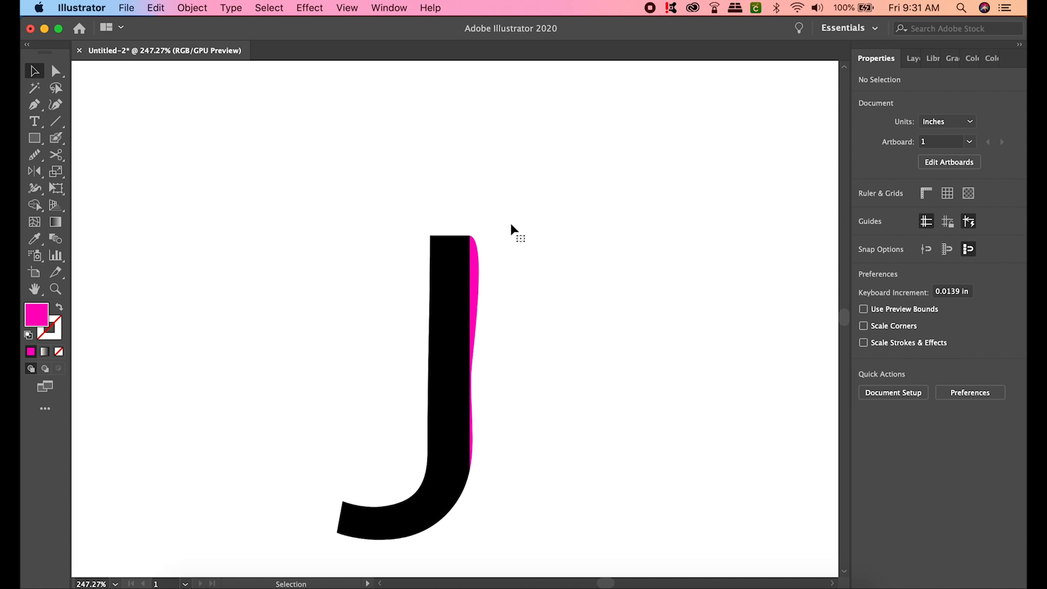
left_click(475, 288)
key("Delete")
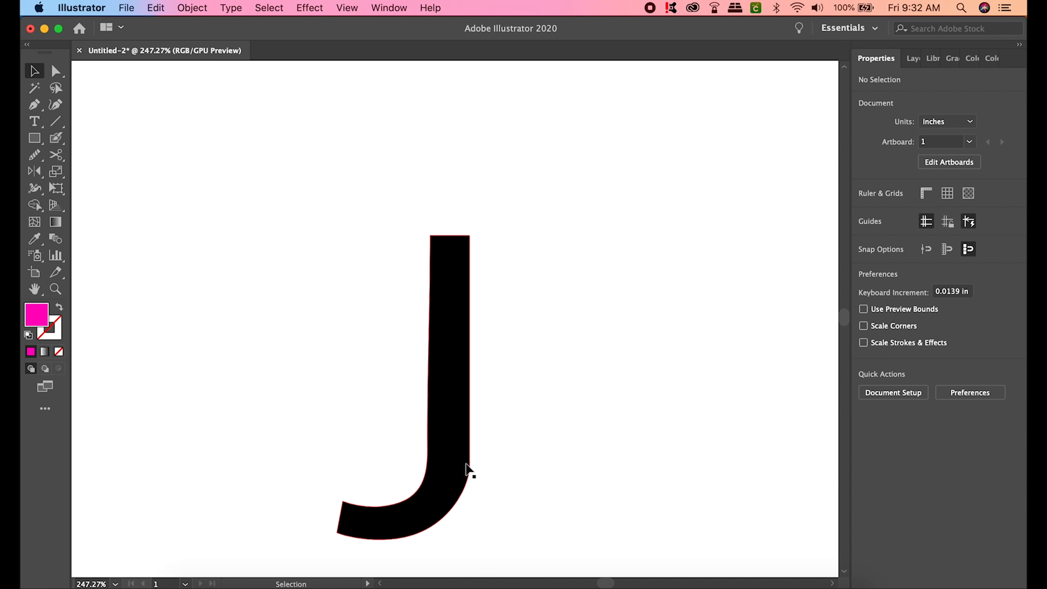
scroll(466, 464, "up", 10)
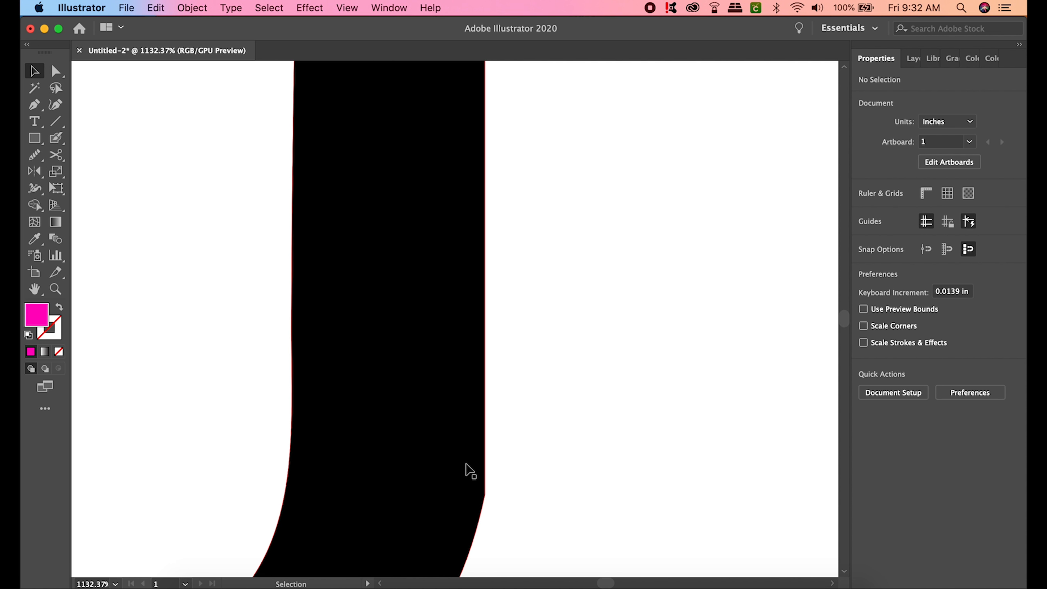
scroll(467, 465, "down", 3)
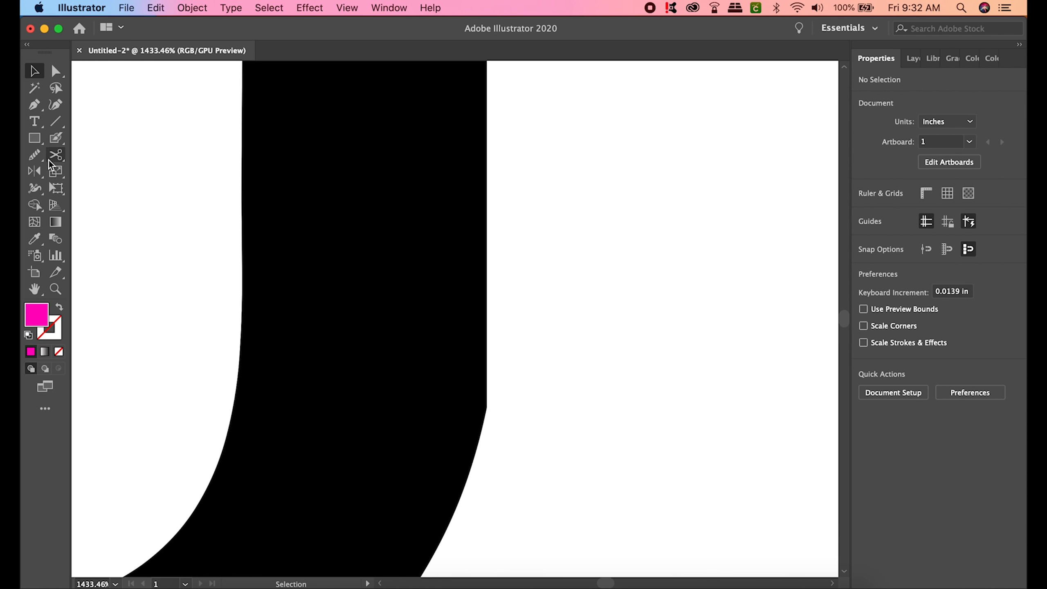
- Select the J and smooth the bumps on its right and left edges near the bend
left_click(35, 156)
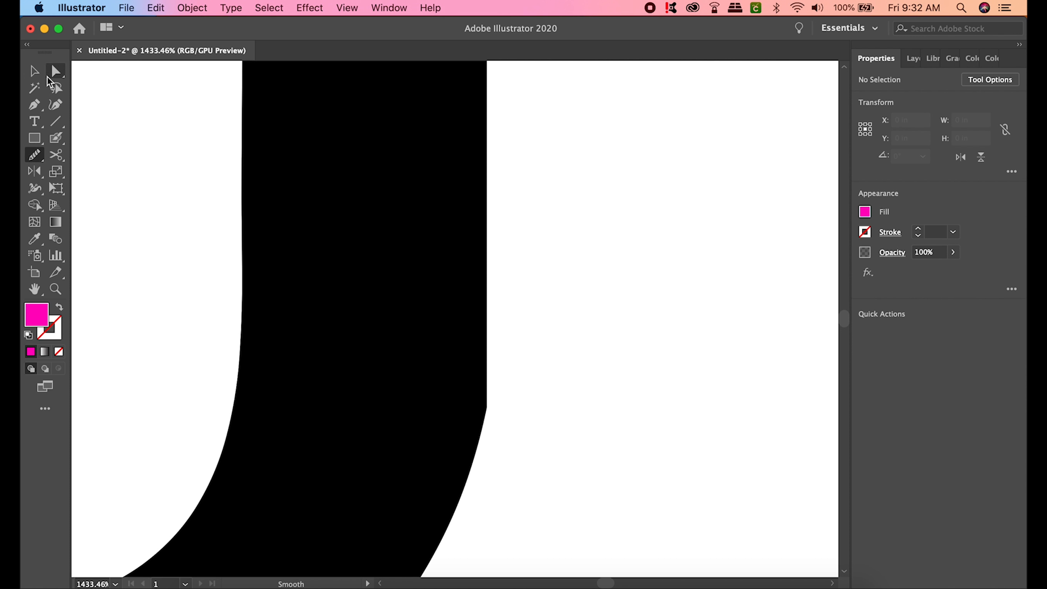
left_click(35, 71)
left_click(369, 262)
left_click(34, 160)
mouse_move(496, 393)
left_mouse_down()
mouse_move(489, 430)
mouse_move(488, 403)
left_mouse_up()
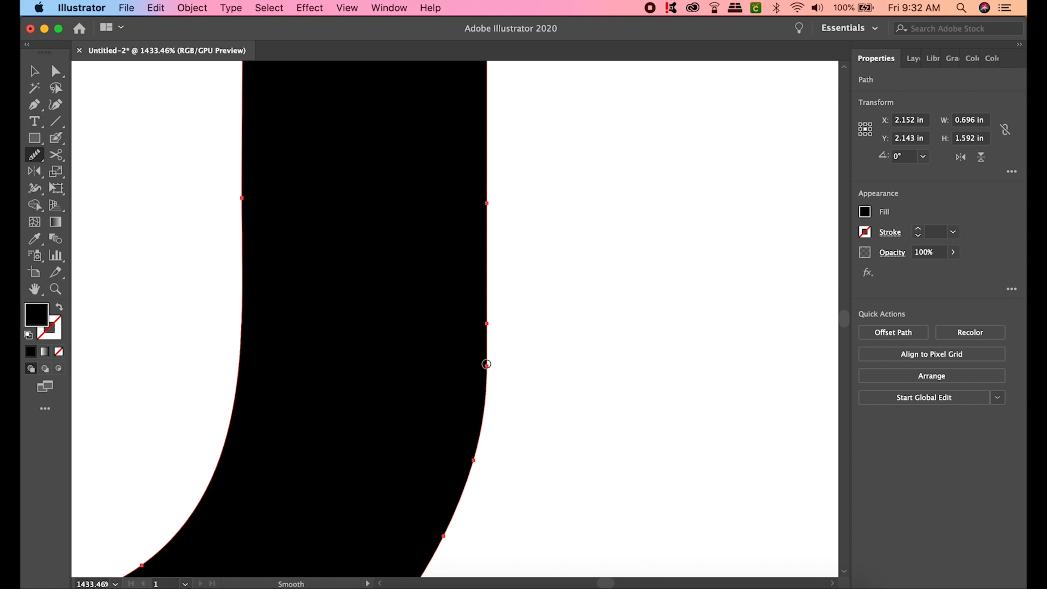
scroll(477, 194, "down", 5)
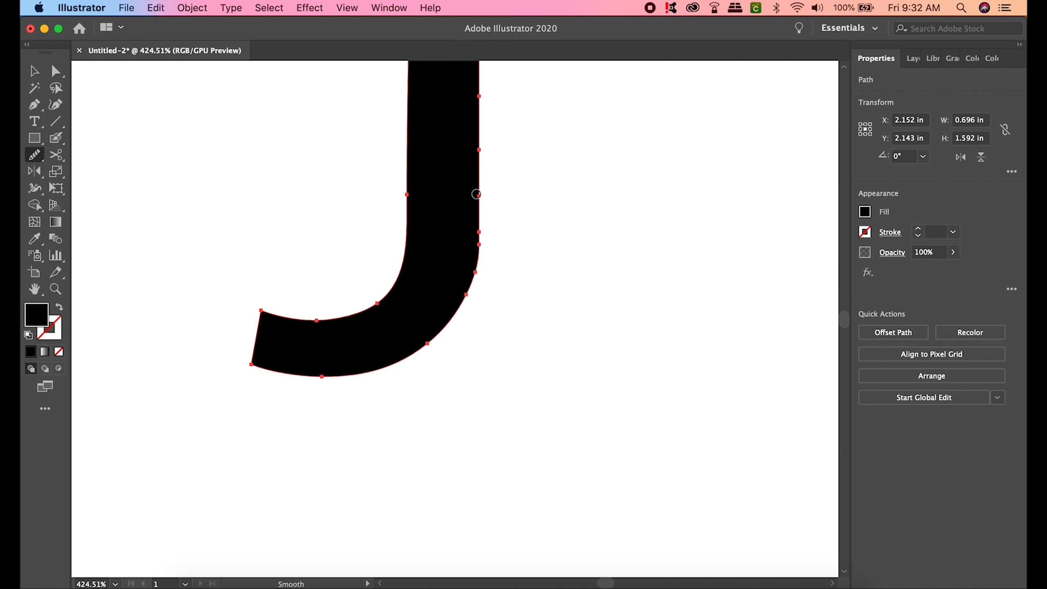
scroll(477, 194, "up", 5)
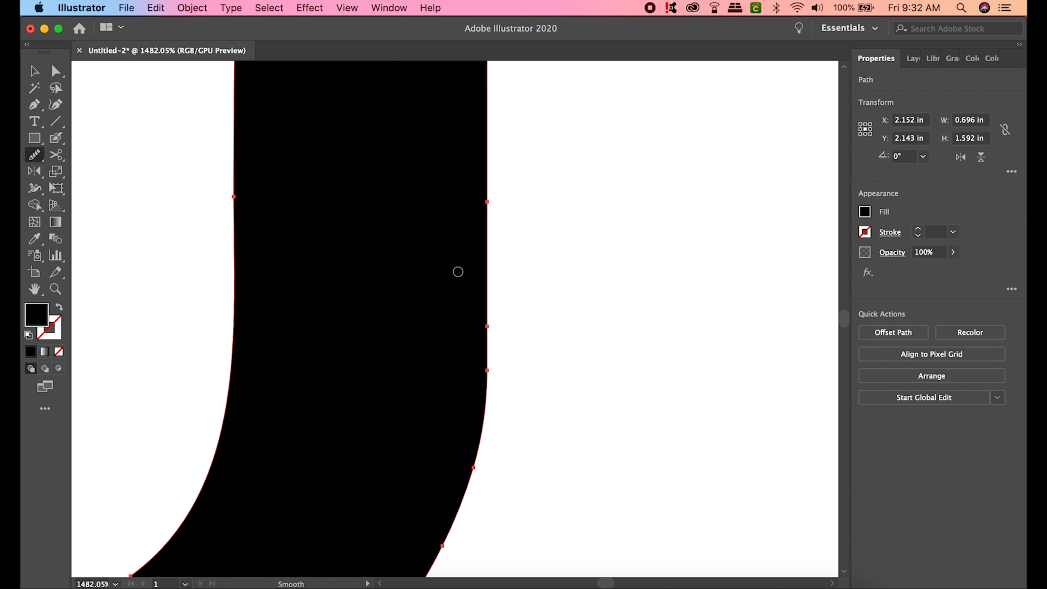
mouse_move(501, 326)
left_mouse_down()
mouse_move(498, 354)
mouse_move(491, 327)
mouse_move(493, 407)
mouse_move(487, 366)
left_mouse_up()
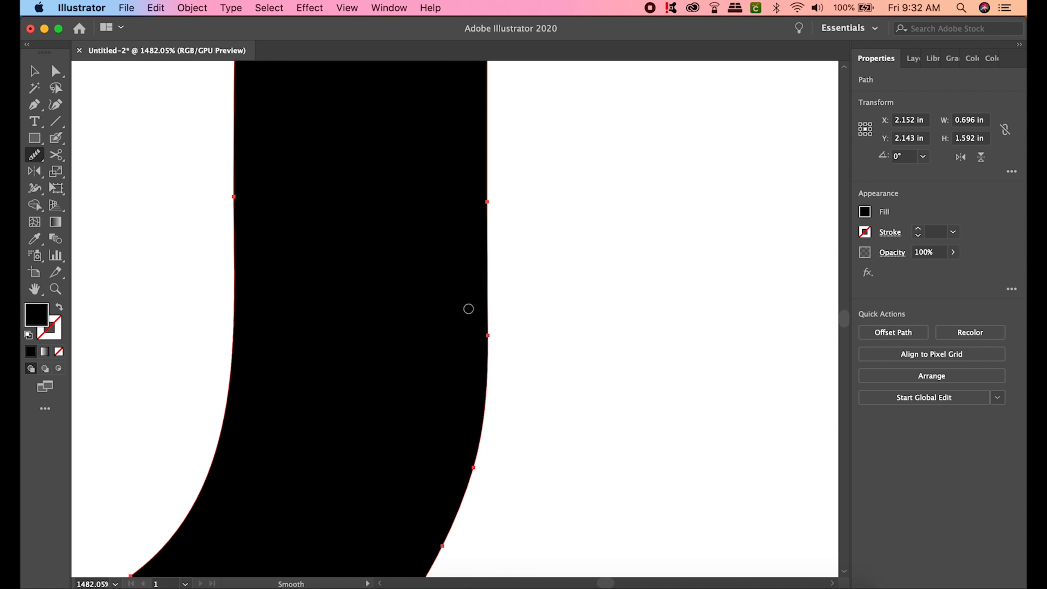
scroll(468, 308, "down", 10)
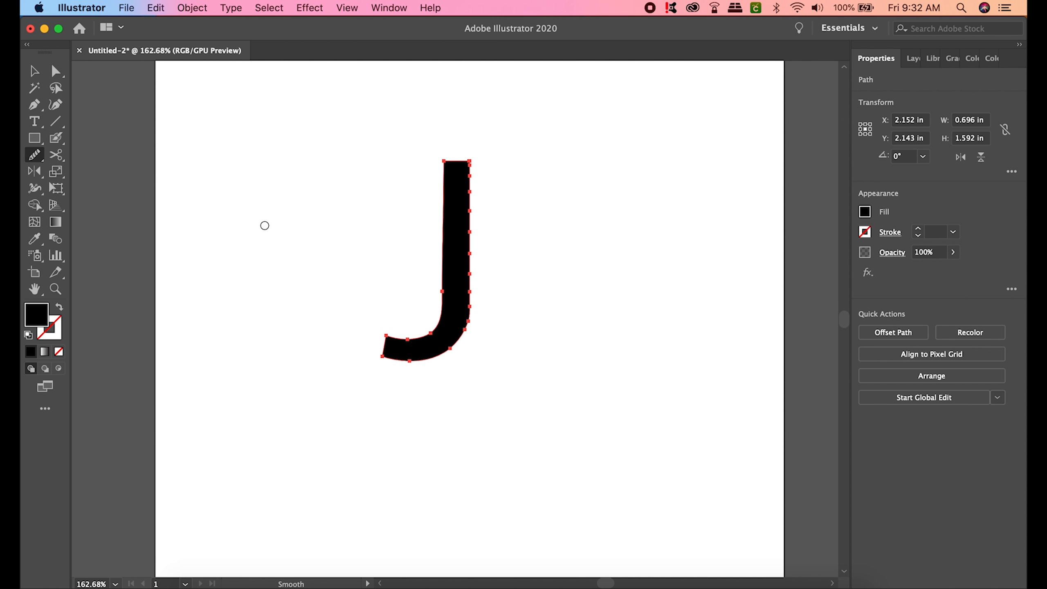
scroll(465, 298, "up", 8)
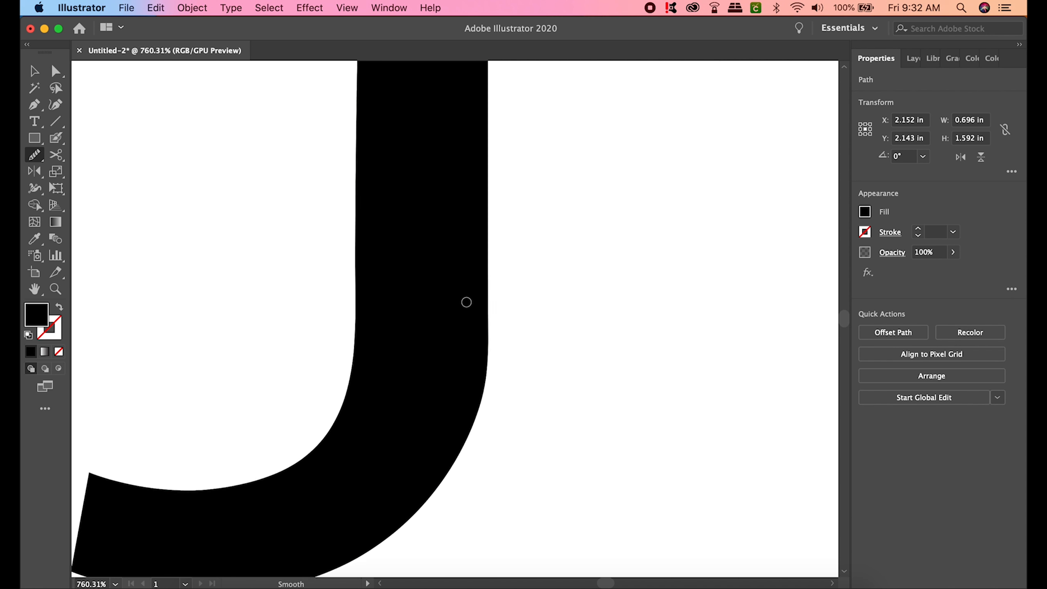
mouse_move(337, 236)
left_mouse_down()
mouse_move(339, 323)
mouse_move(339, 265)
left_mouse_up()
scroll(314, 254, "down", 10)
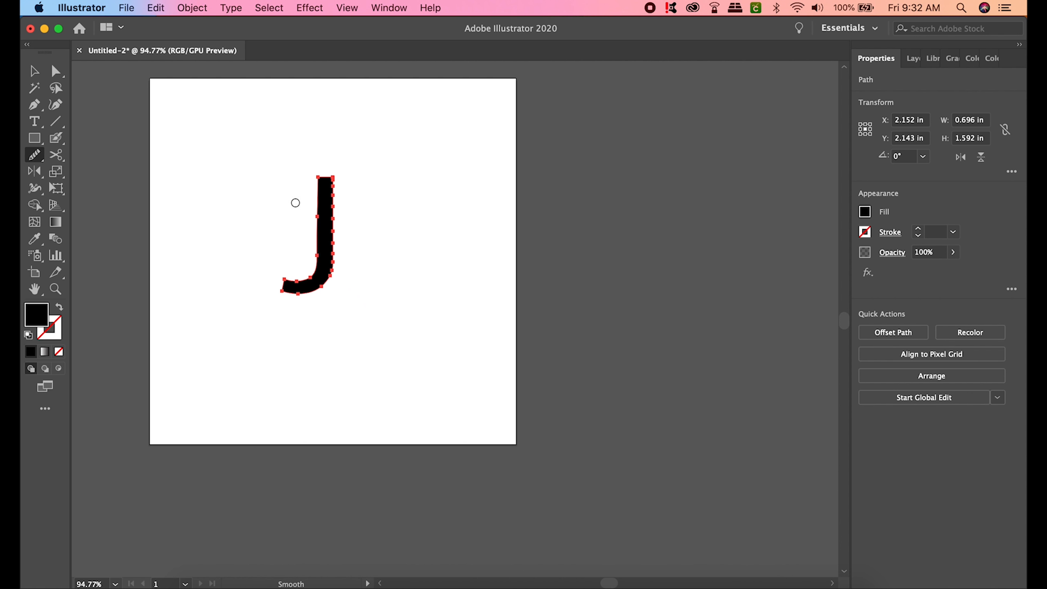
scroll(296, 203, "up", 5)
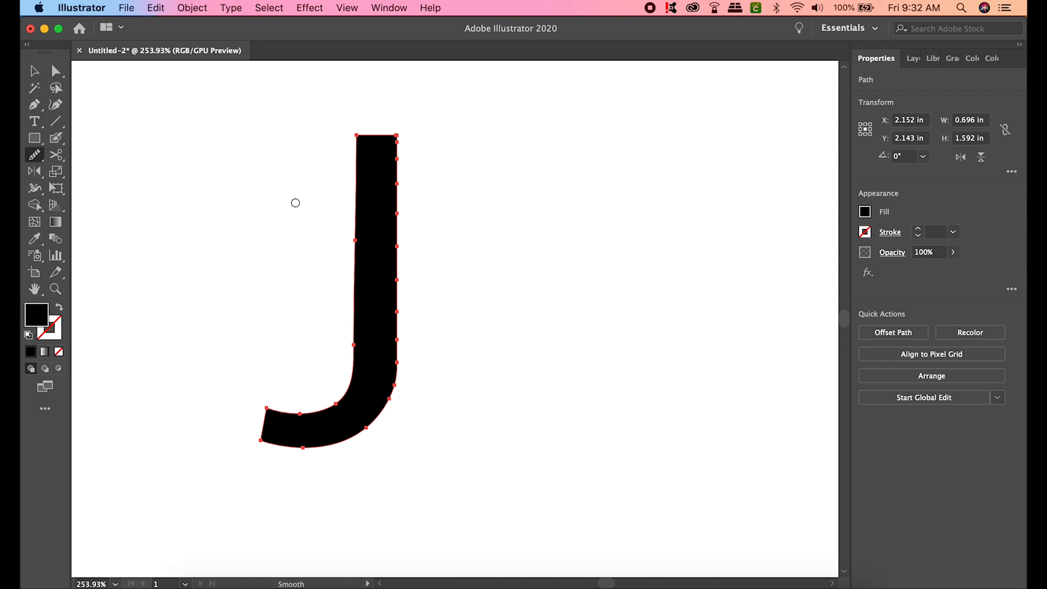
scroll(296, 202, "up", 2)
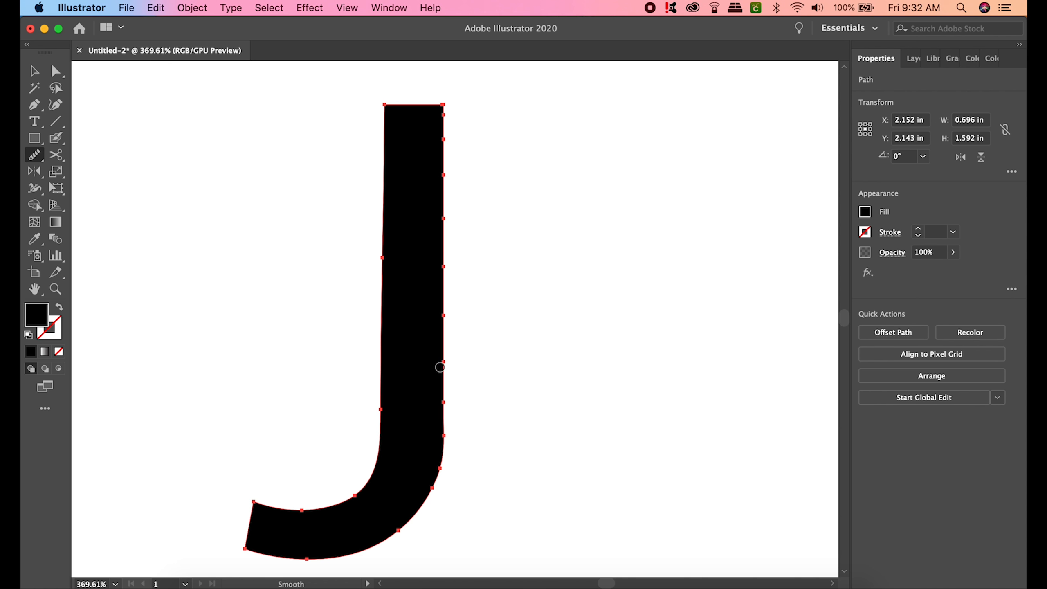
- Show Layer 3 and place its J beside the black J for comparison
left_click(34, 70)
left_click(161, 155)
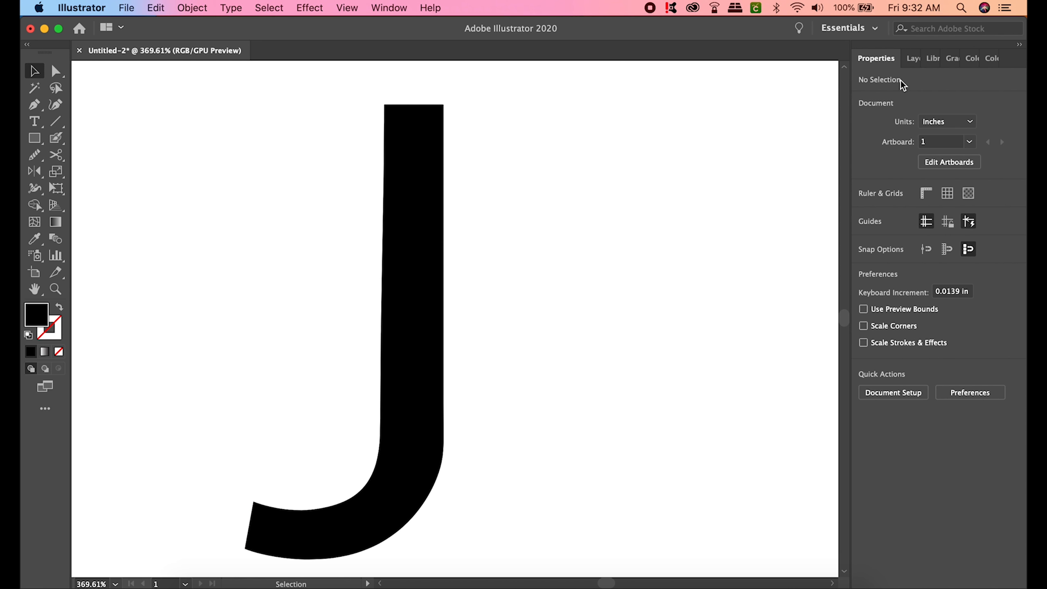
left_click(914, 59)
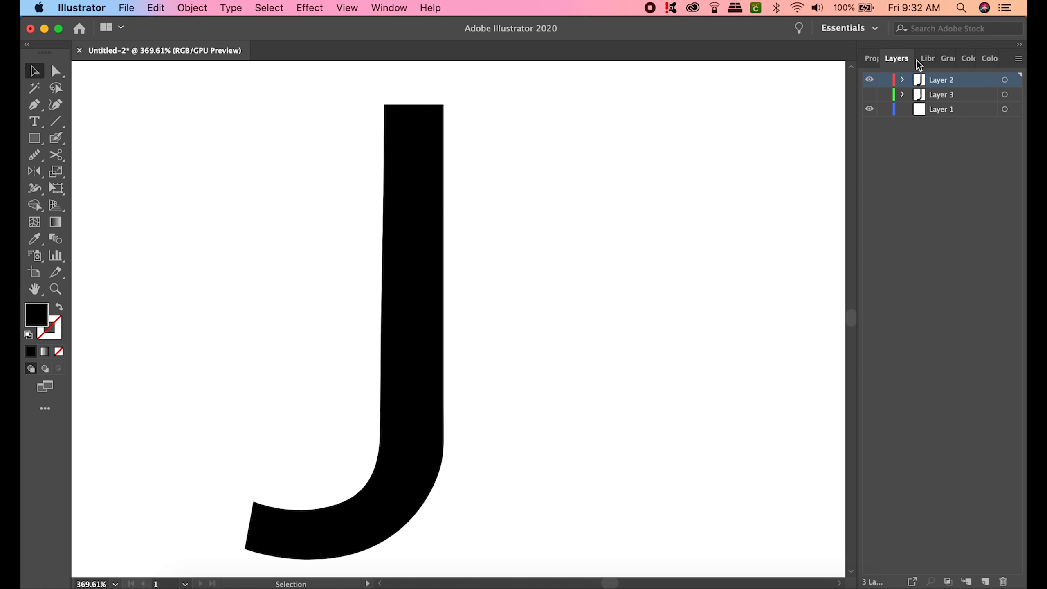
left_click(870, 95)
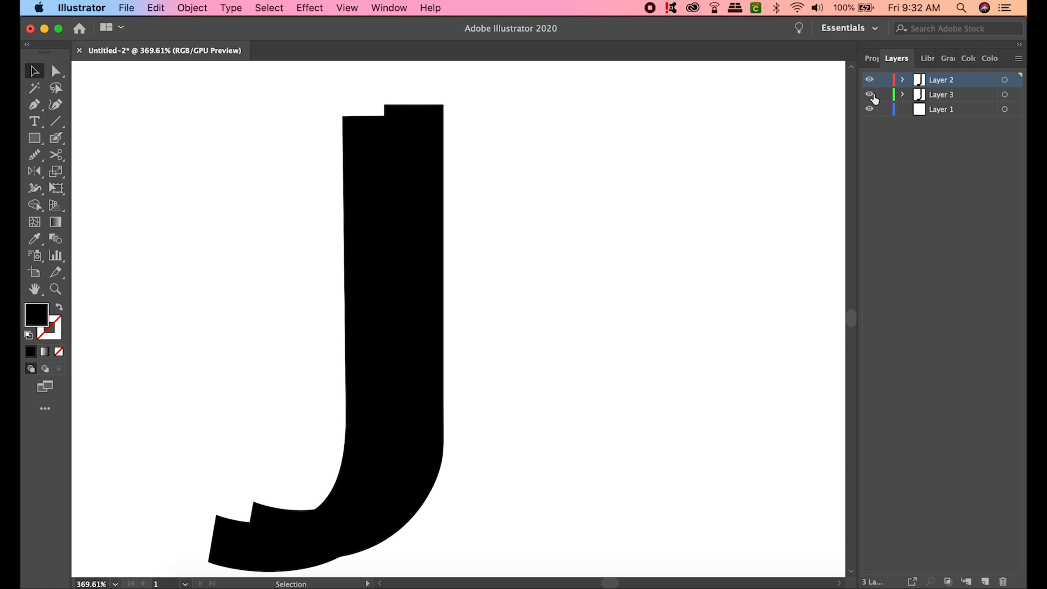
left_click(367, 245)
left_click_drag(367, 245, 599, 243)
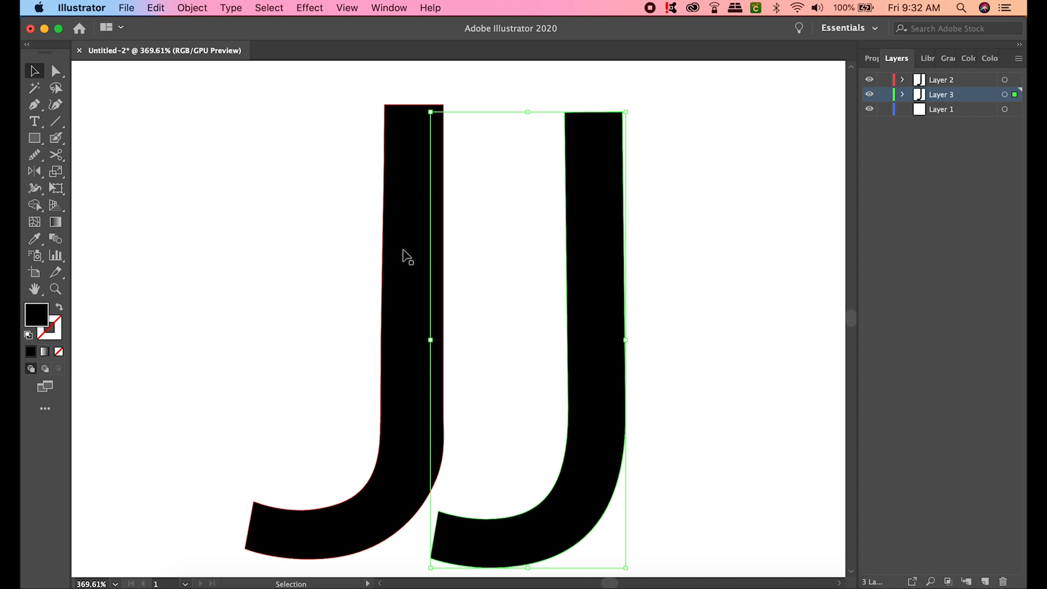
left_click_drag(414, 257, 354, 257)
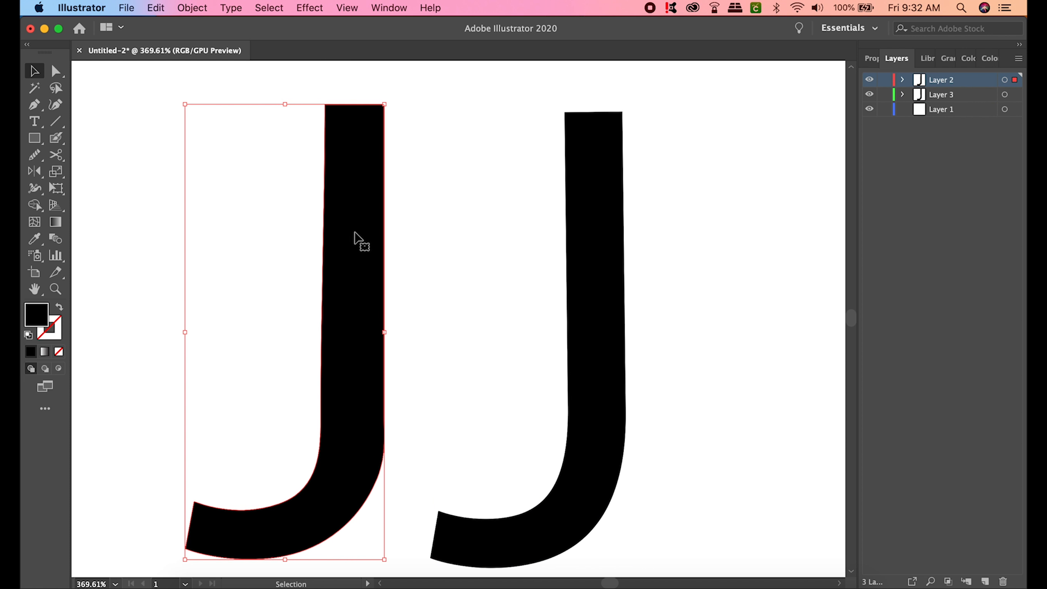
- Delete both J shapes from the artboard
left_click(606, 195)
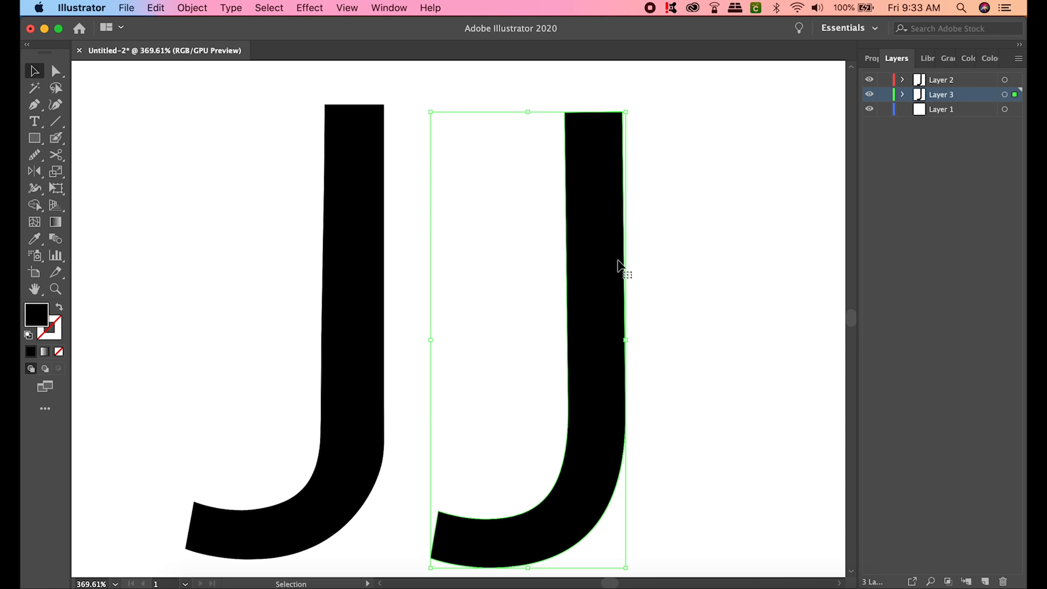
key("Delete")
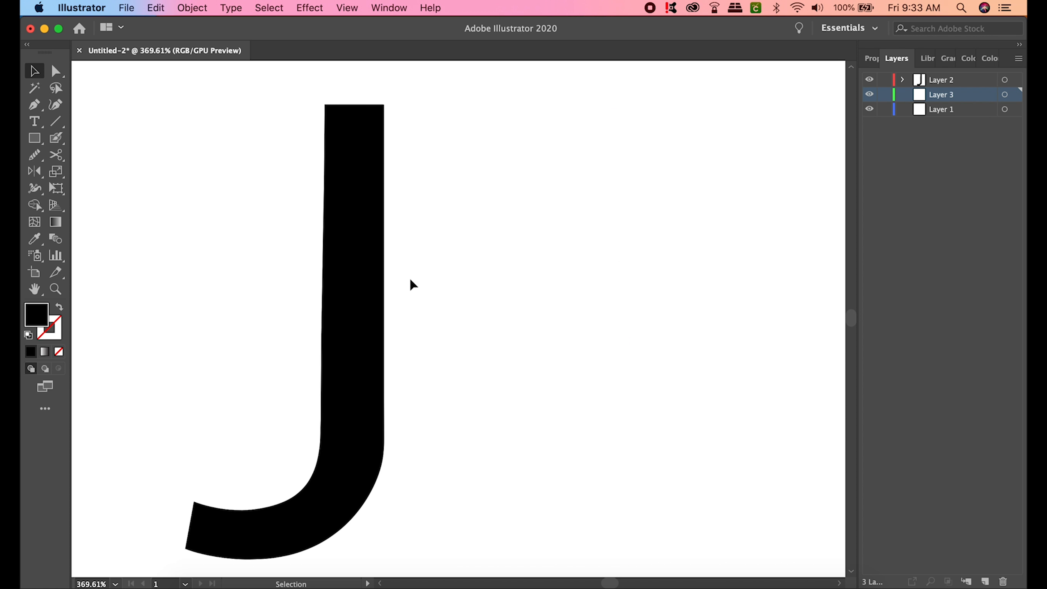
left_click(346, 273)
key("Delete")
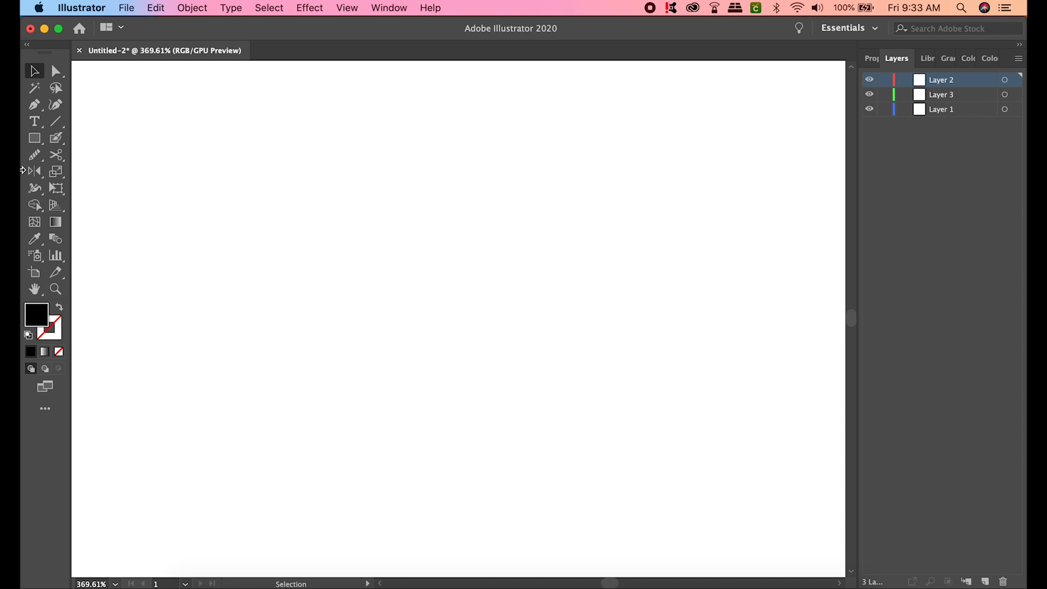
- Draw an area-type frame and replace its placeholder with a lowercase k in Arial Black
left_click(35, 121)
left_click_drag(305, 178, 648, 244)
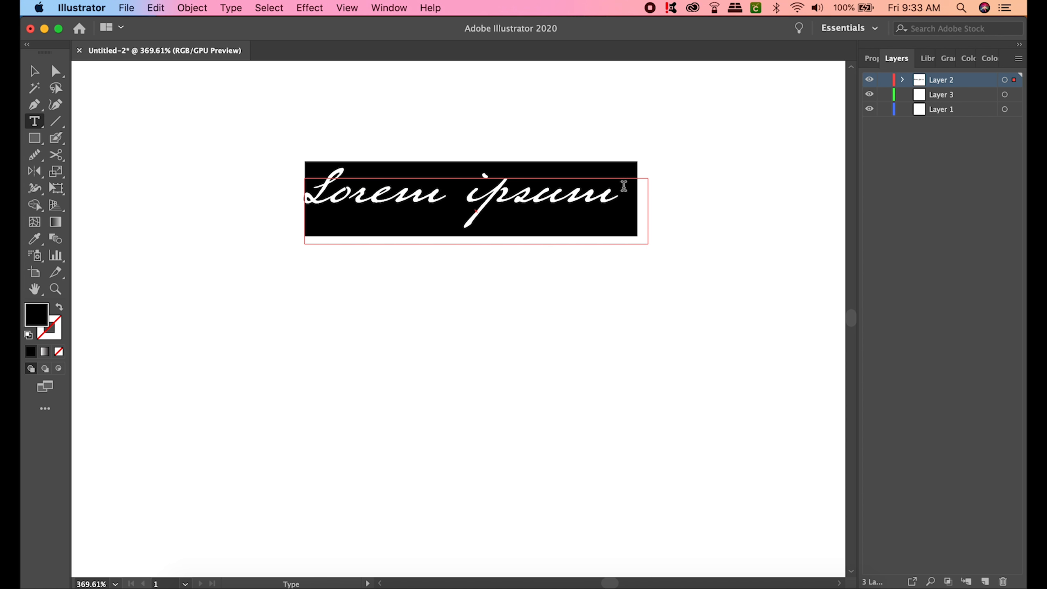
key("BackSpace")
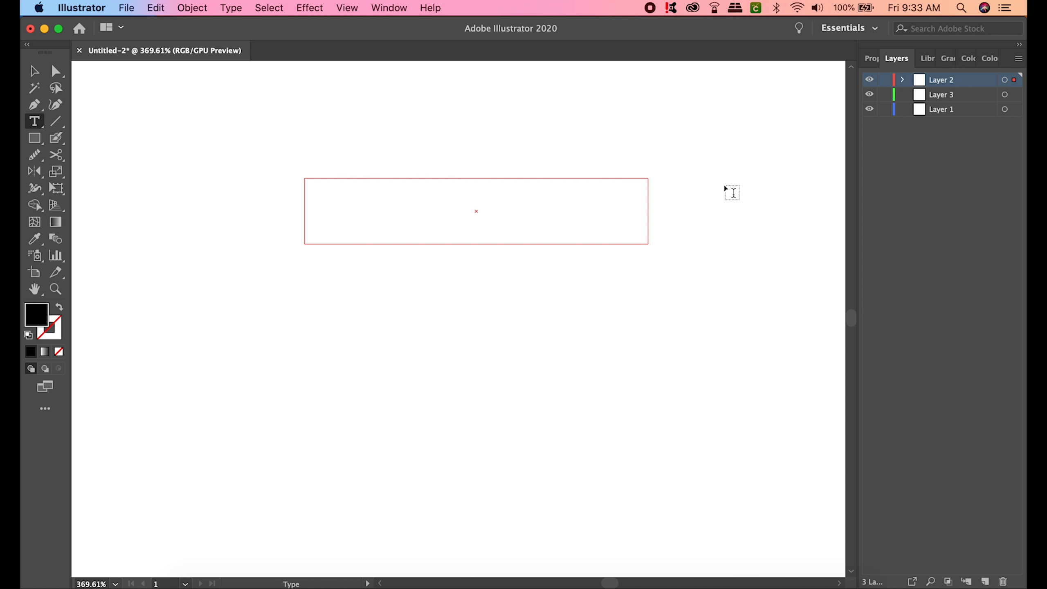
left_click(870, 58)
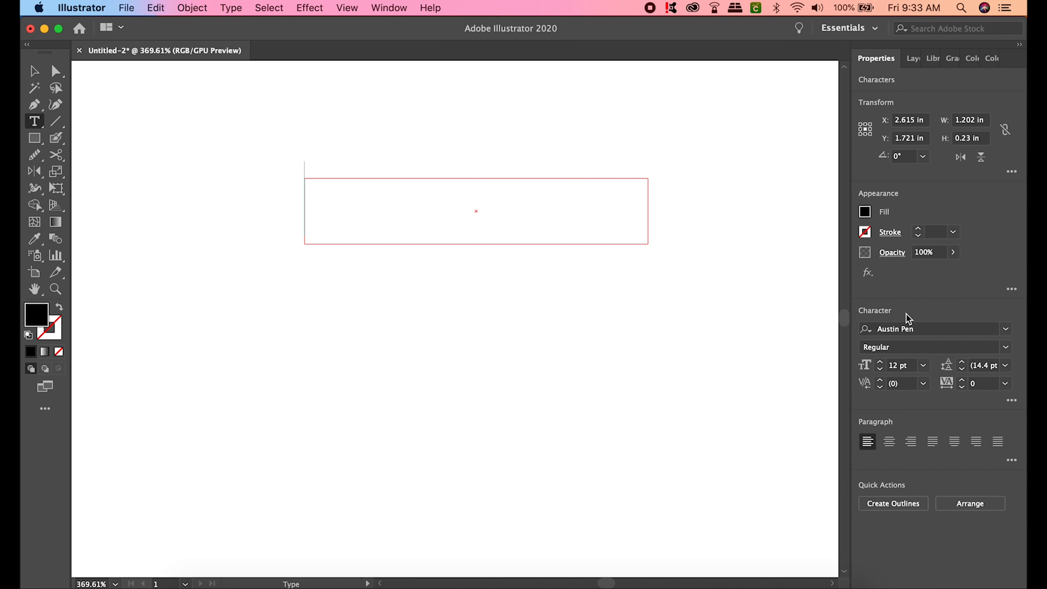
left_click(1007, 332)
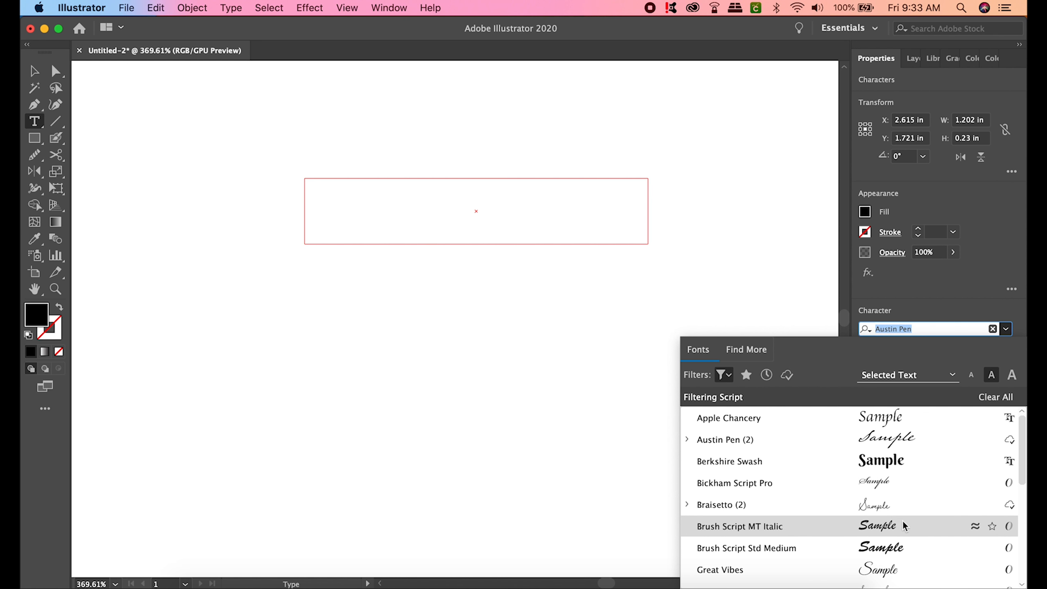
scroll(895, 495, "down", 2)
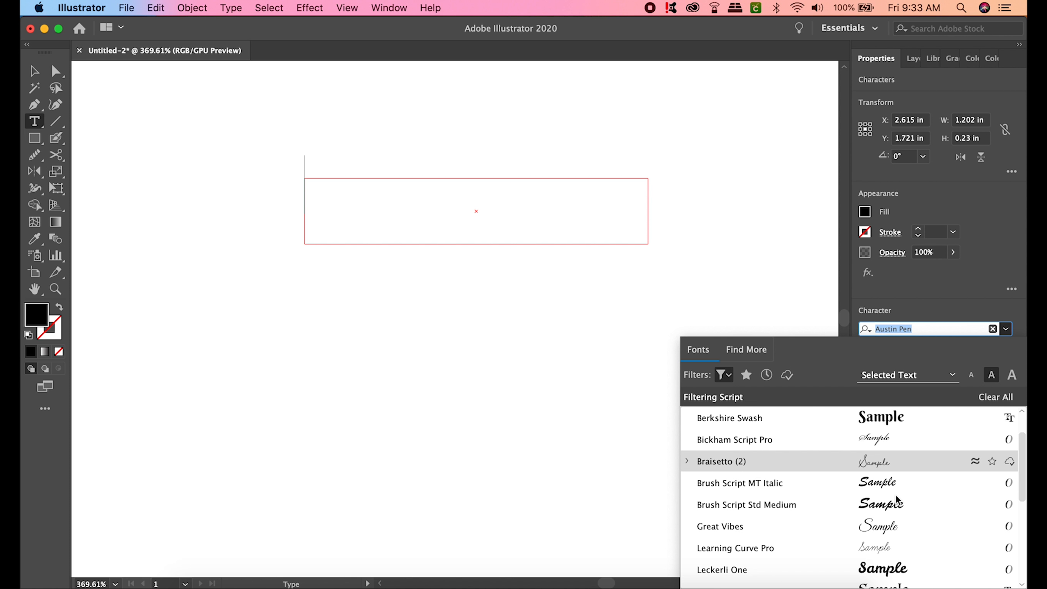
left_click(726, 375)
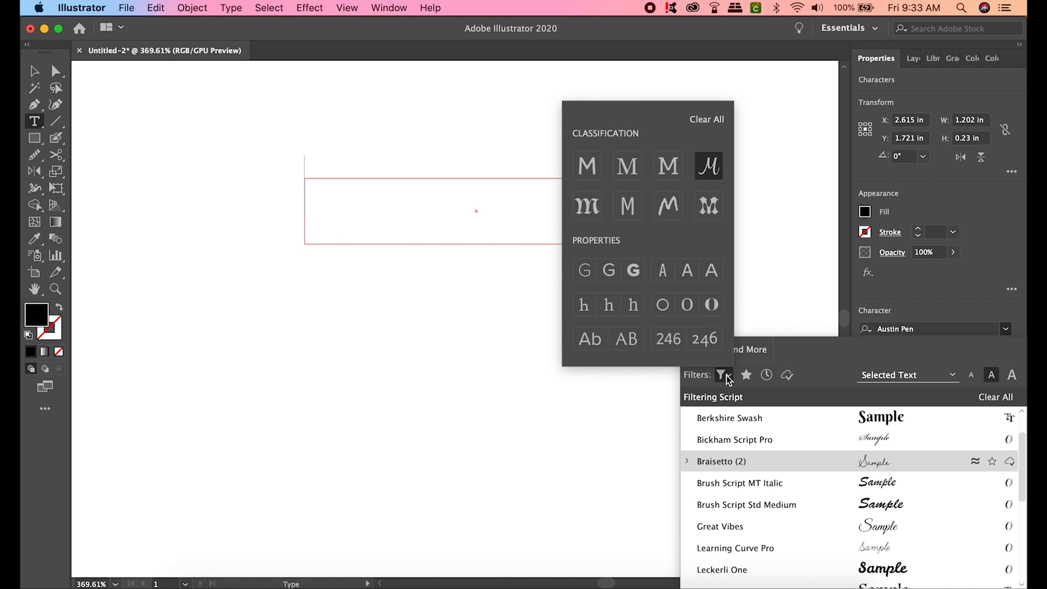
left_click(587, 165)
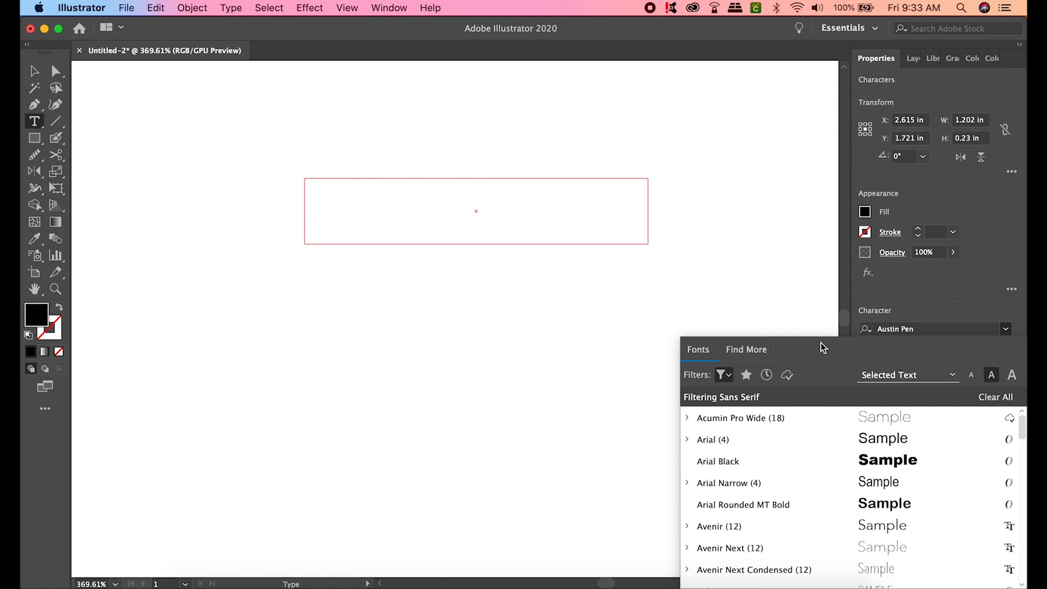
left_click(910, 461)
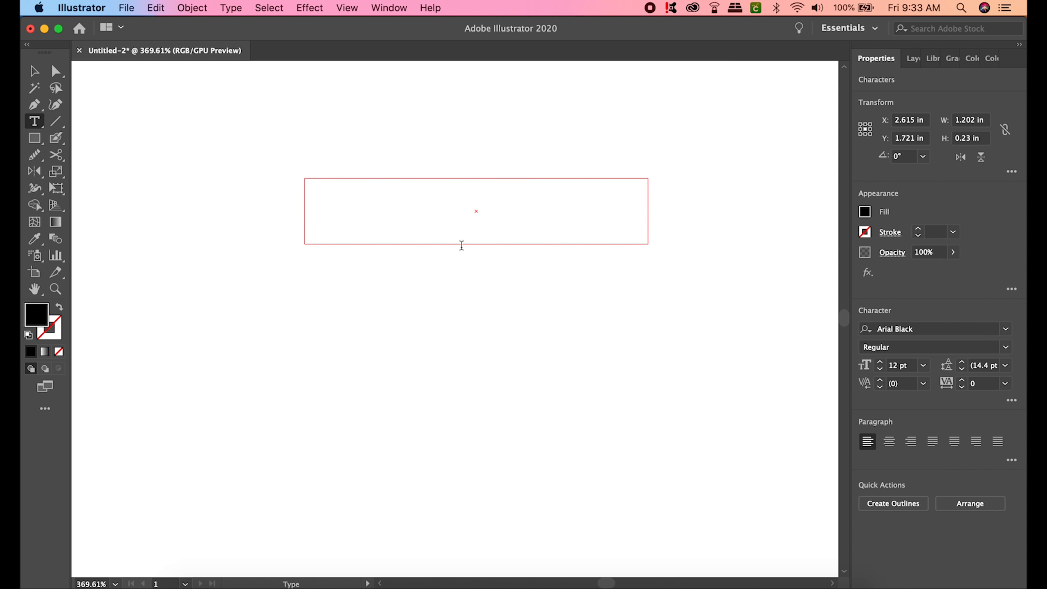
type("k")
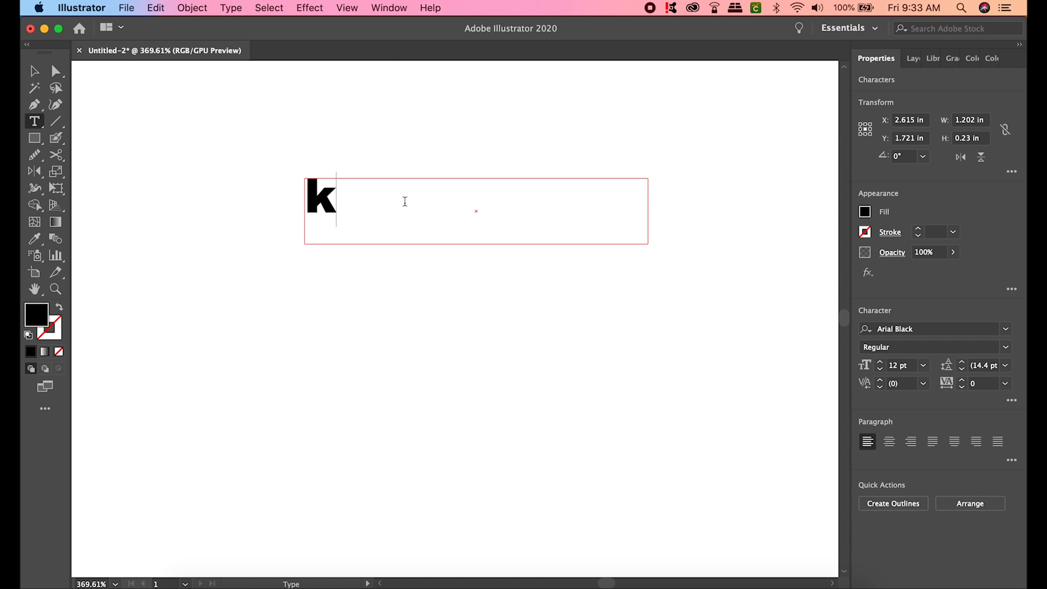
type("l")
key("BackSpace")
- Shrink the text frame's width and height tightly around the k
left_click(34, 70)
left_click_drag(646, 214, 562, 214)
left_click_drag(326, 201, 334, 210)
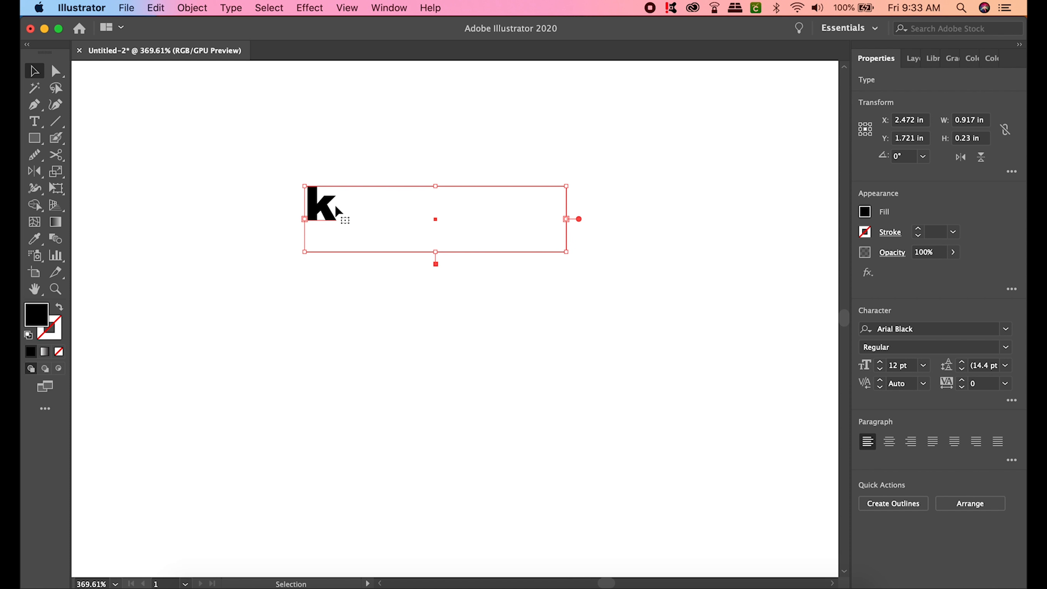
double_click(348, 207)
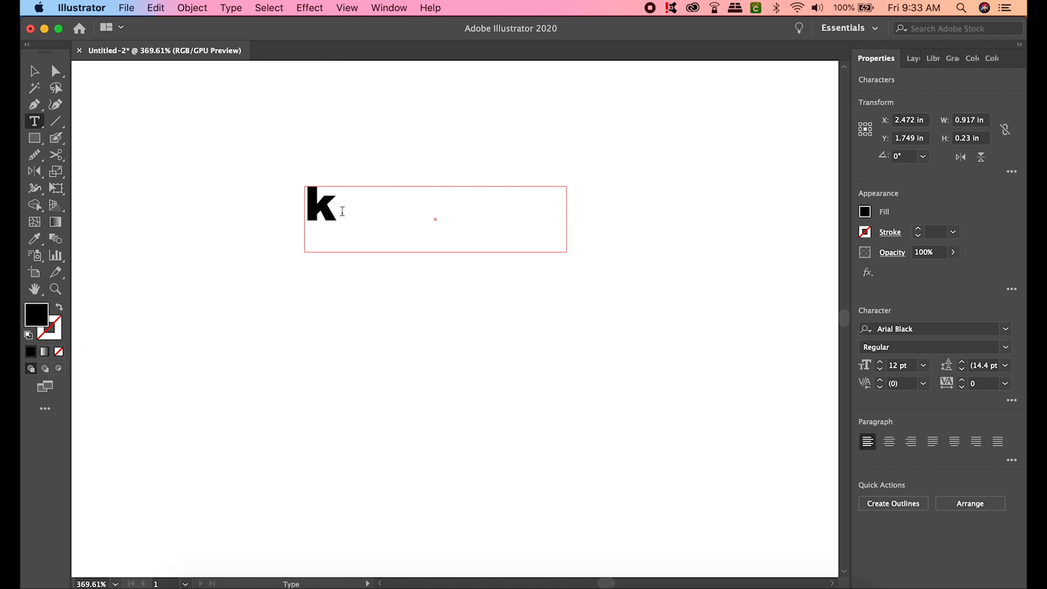
type("djdii")
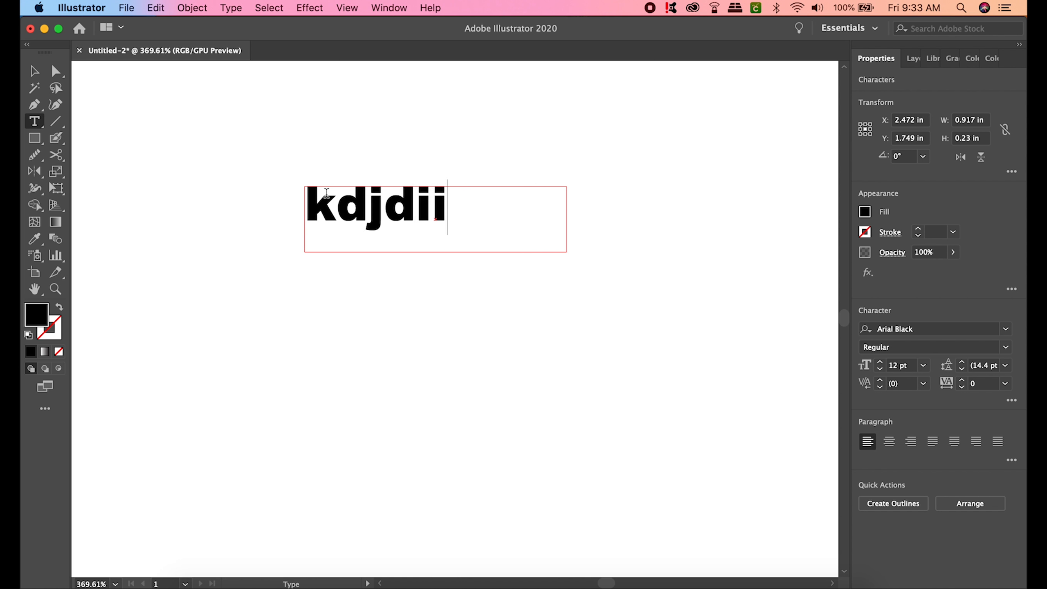
key("BackSpace")
key("BackSpace")
key("BackSpace")
key("BackSpace")
key("BackSpace")
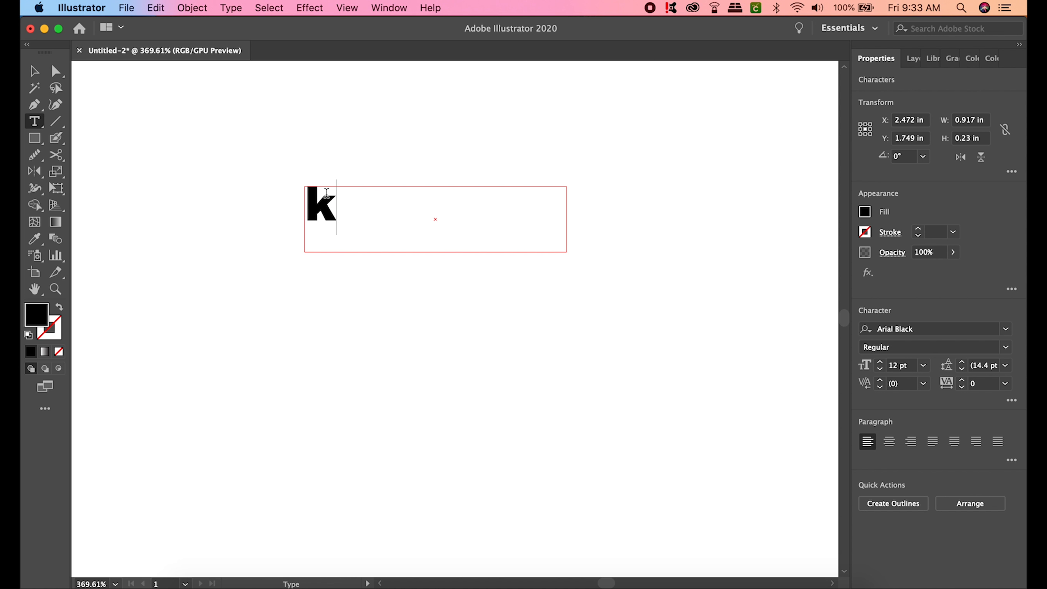
left_click(35, 71)
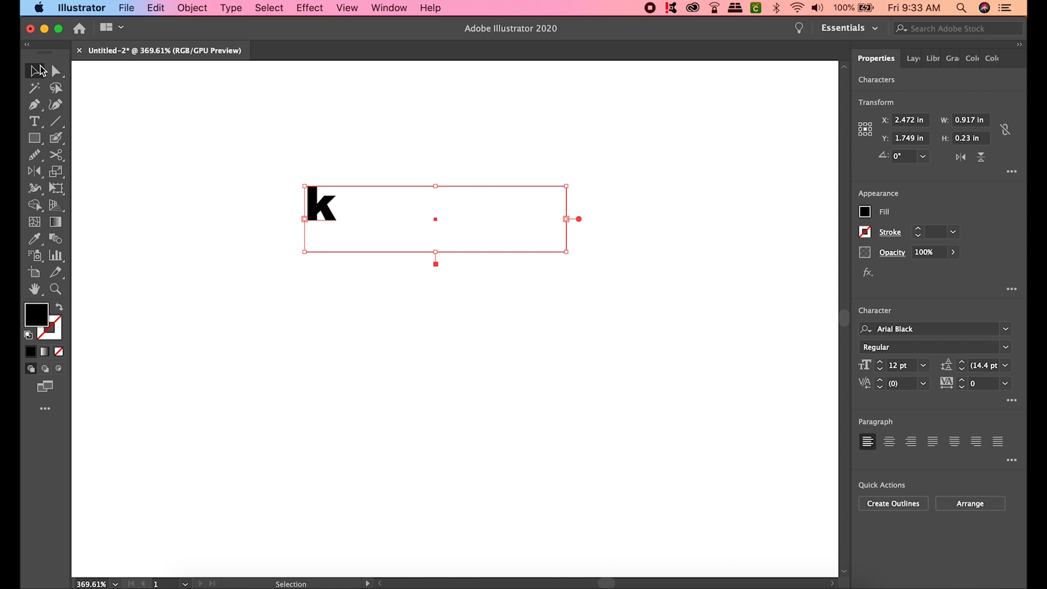
left_click_drag(569, 222, 341, 187)
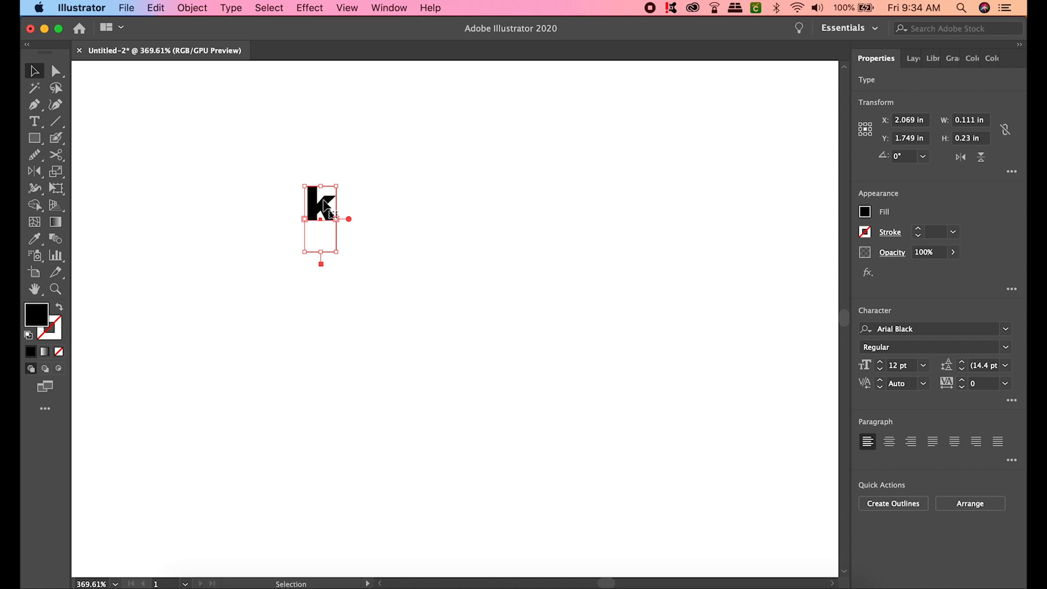
left_click_drag(321, 252, 323, 228)
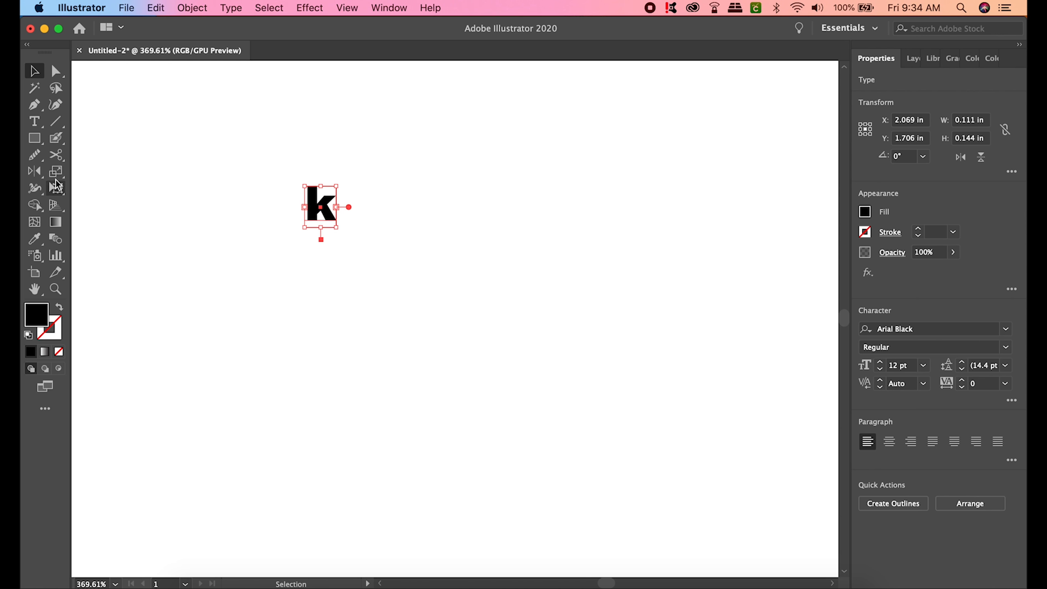
left_click(35, 138)
left_click_drag(412, 171, 468, 243)
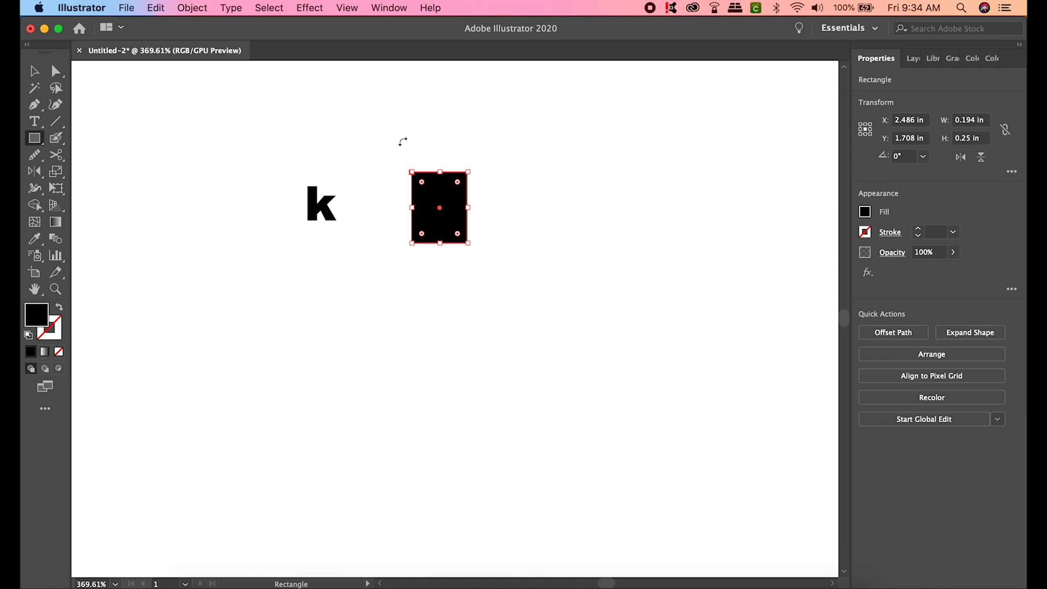
left_click_drag(468, 243, 531, 259)
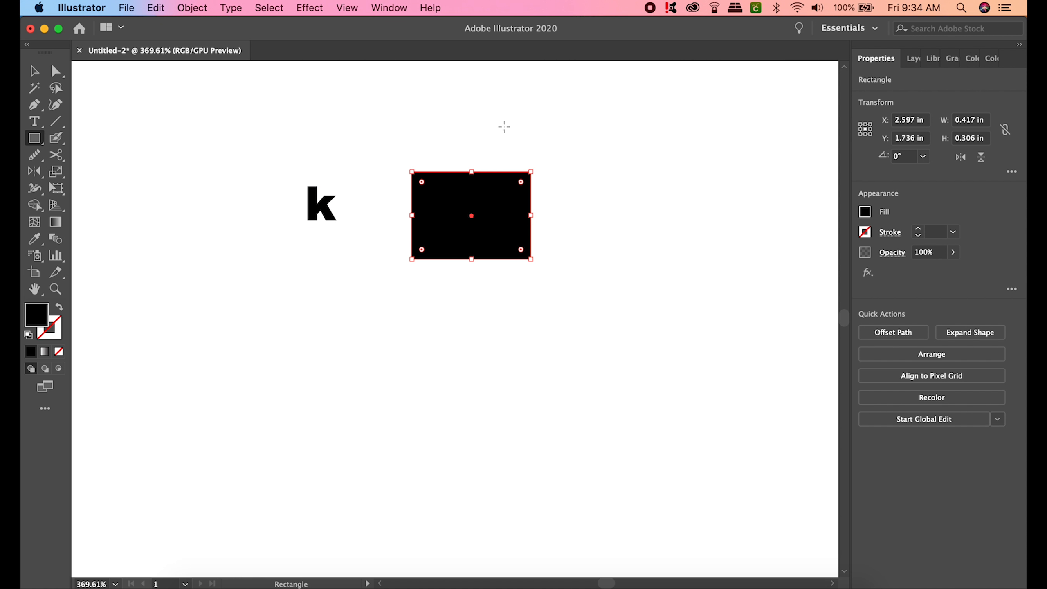
left_click_drag(520, 182, 456, 232)
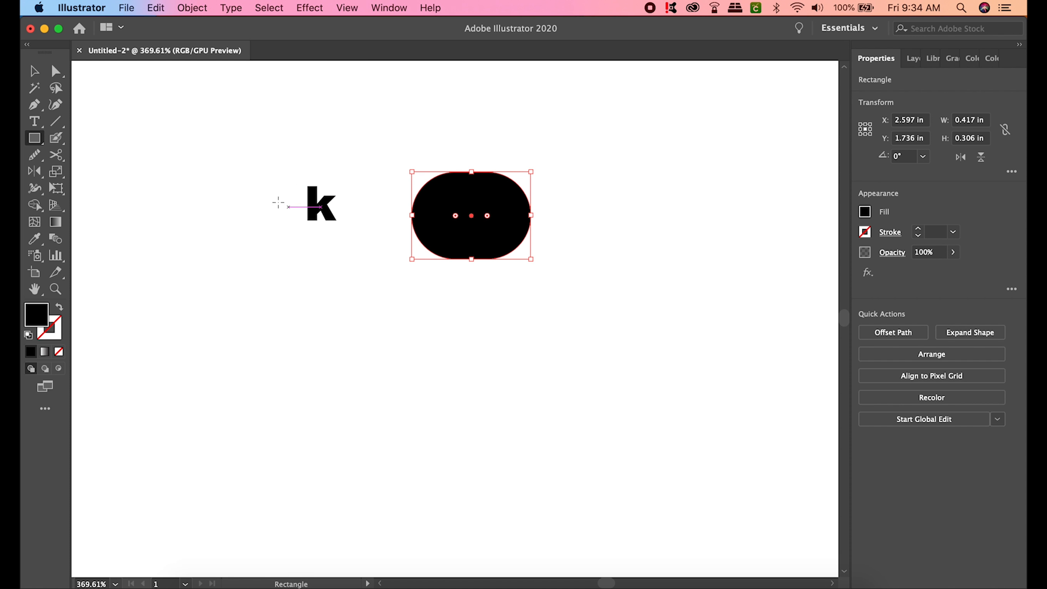
left_click(34, 71)
left_click(329, 212)
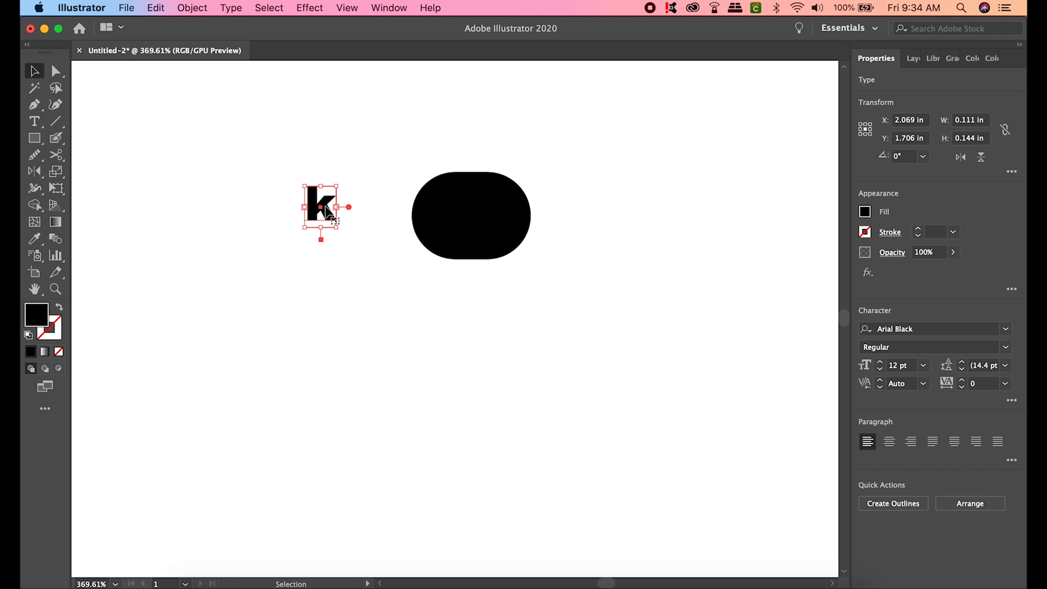
left_click_drag(335, 227, 384, 310)
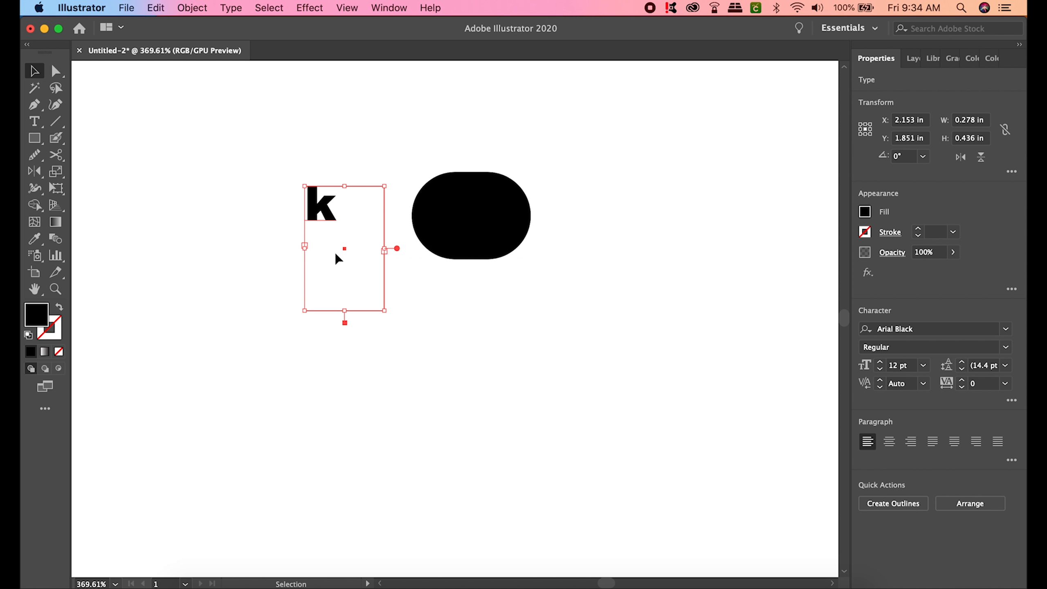
left_click(500, 239)
key("Delete")
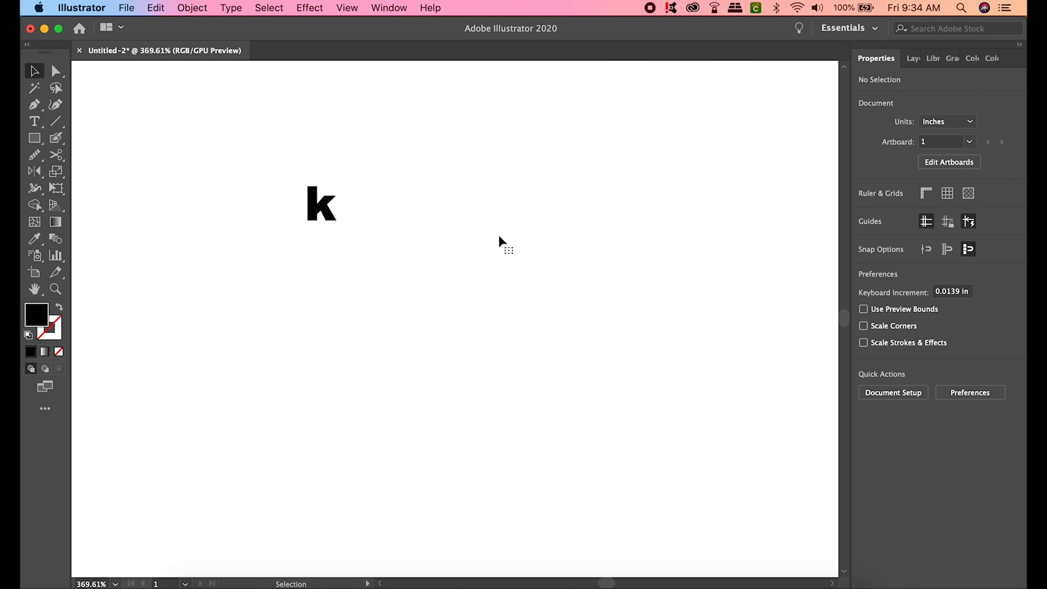
left_click(328, 208)
left_click_drag(385, 310, 341, 227)
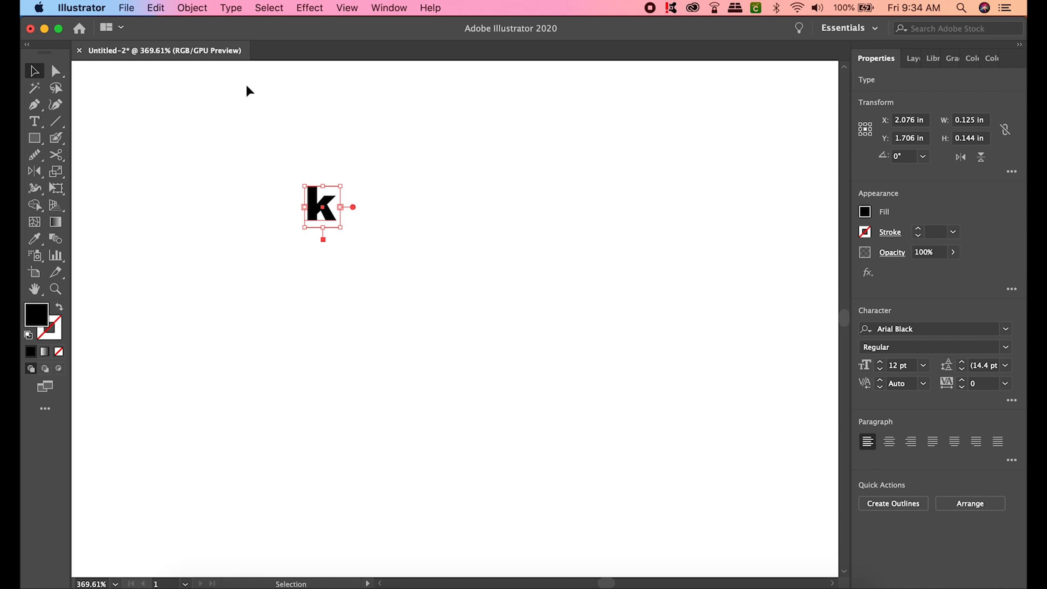
- Expand the k via Object > Expand with Object and Fill checked
left_click(192, 7)
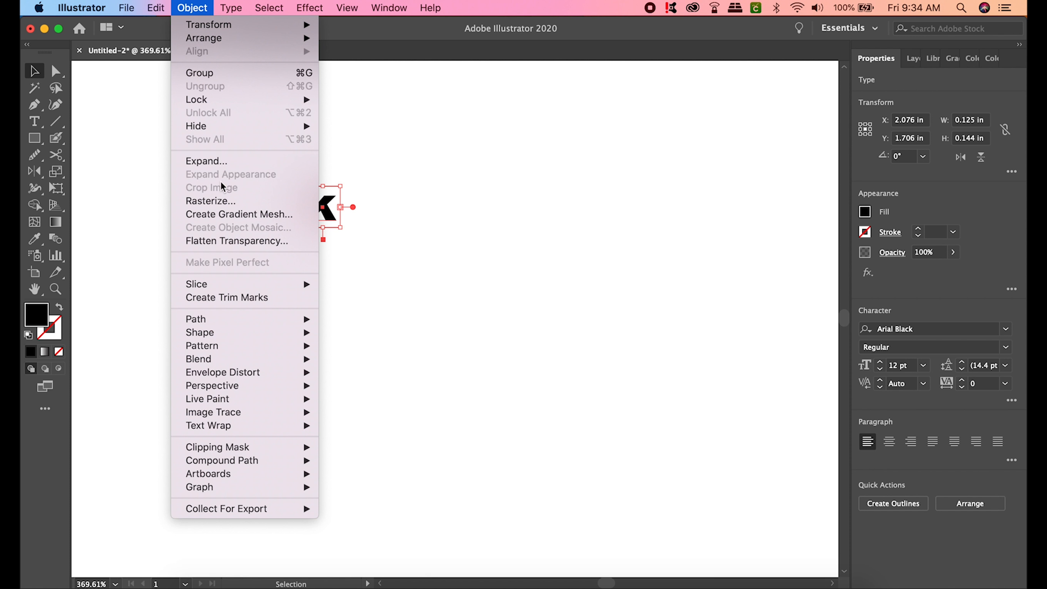
left_click(217, 160)
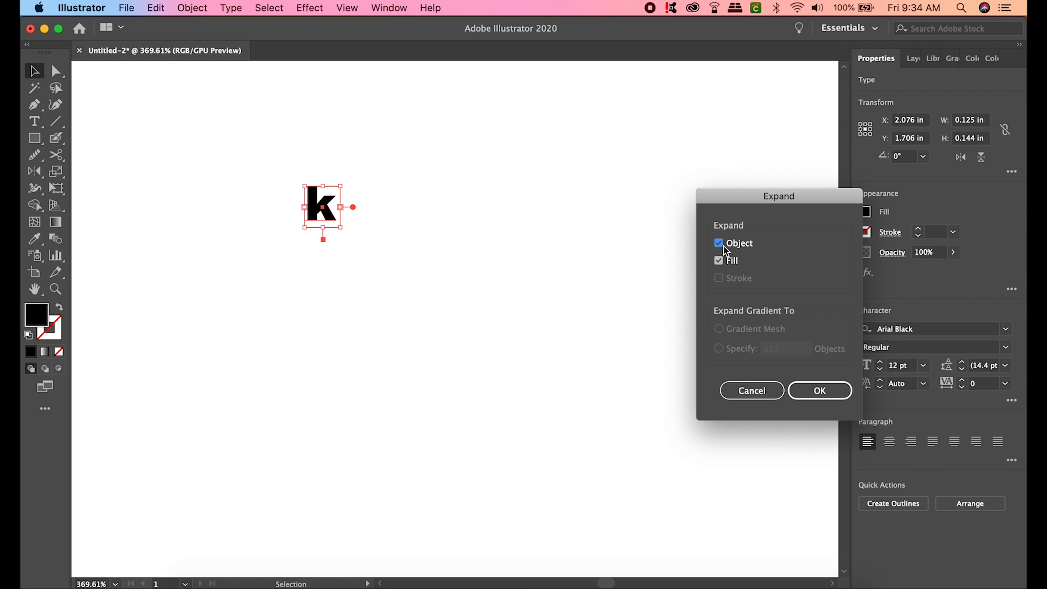
left_click(821, 388)
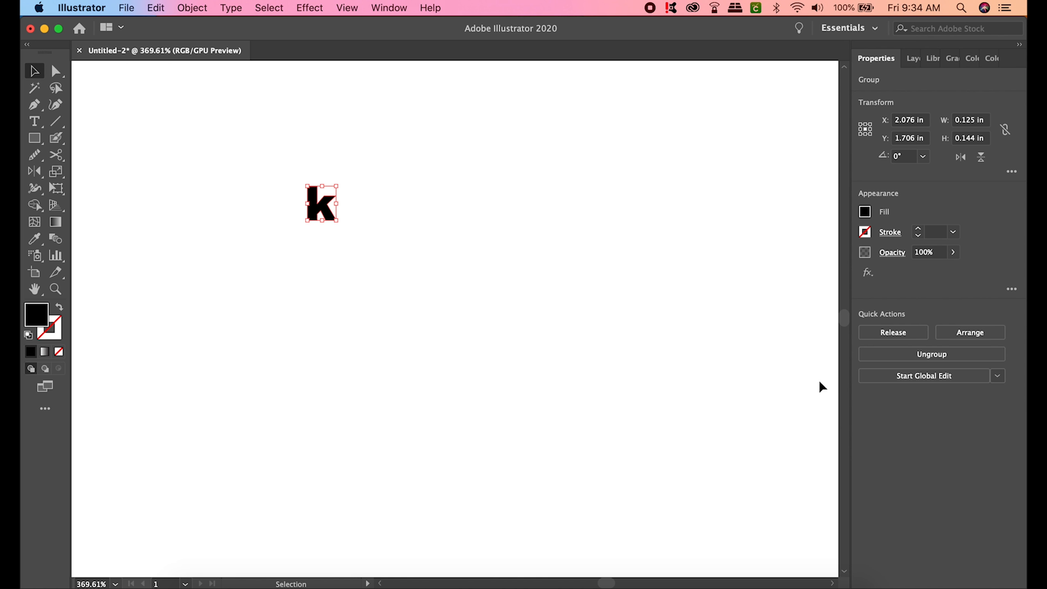
- Nudge the k, then draw and delete a test rectangle beside it
left_click(326, 208)
left_click_drag(325, 207, 350, 216)
left_click(35, 138)
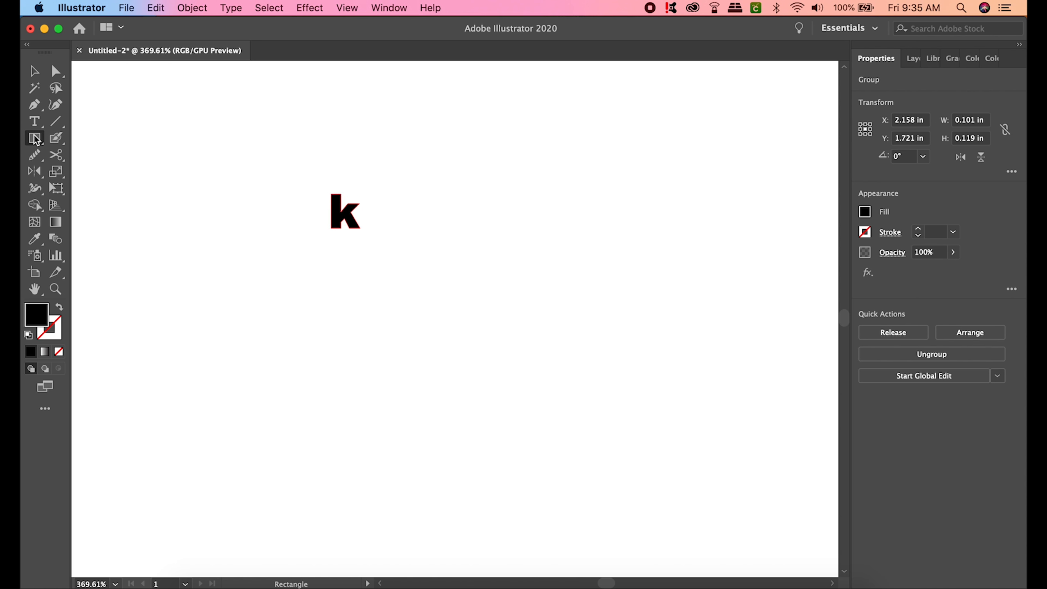
left_click_drag(493, 168, 547, 248)
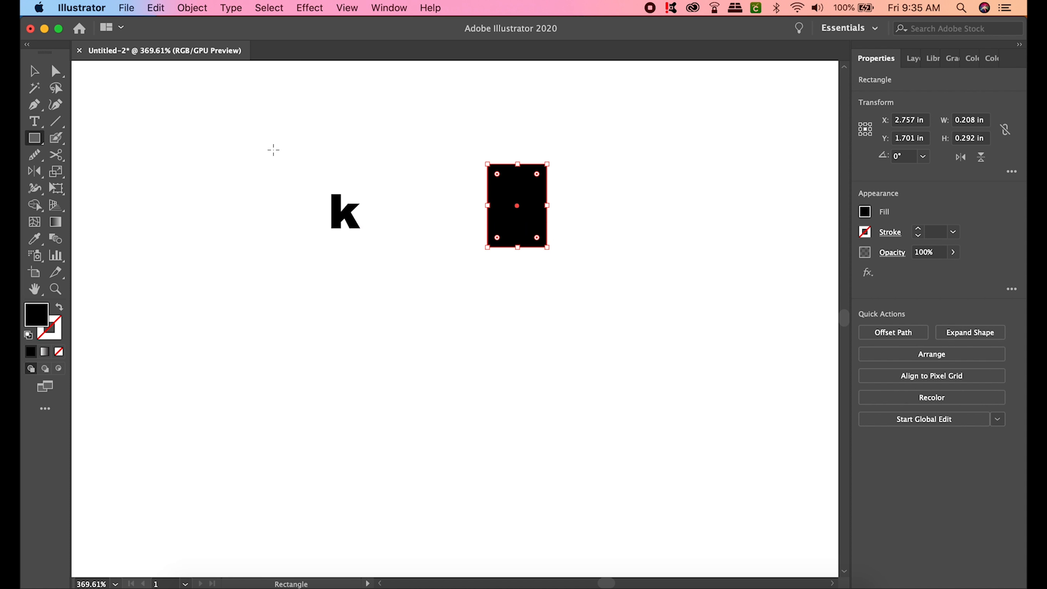
key("Delete")
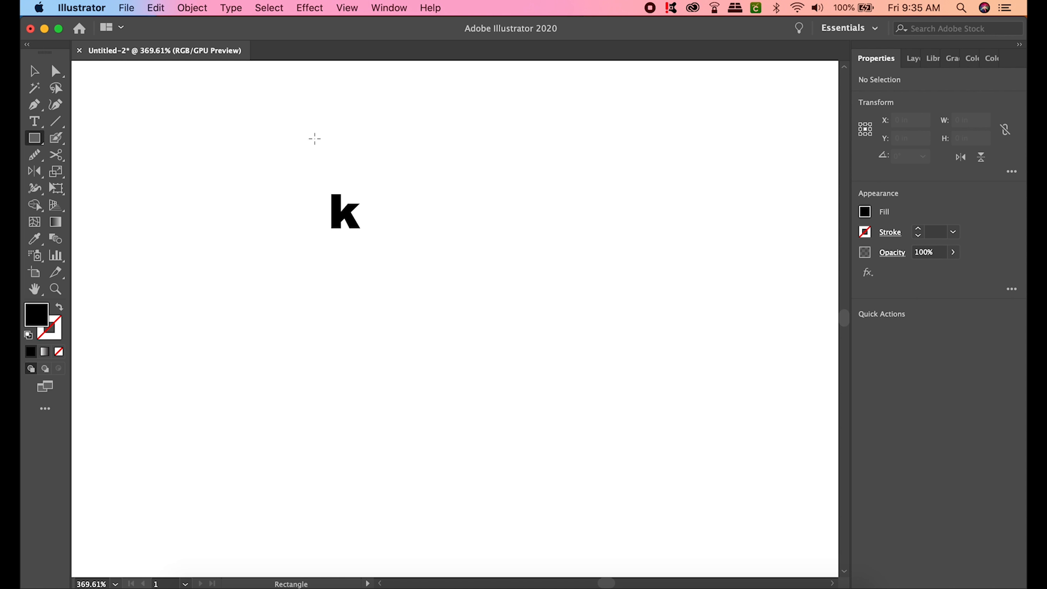
- Scale the outlined k group up to about 0.587 × 0.693 in
left_click(34, 71)
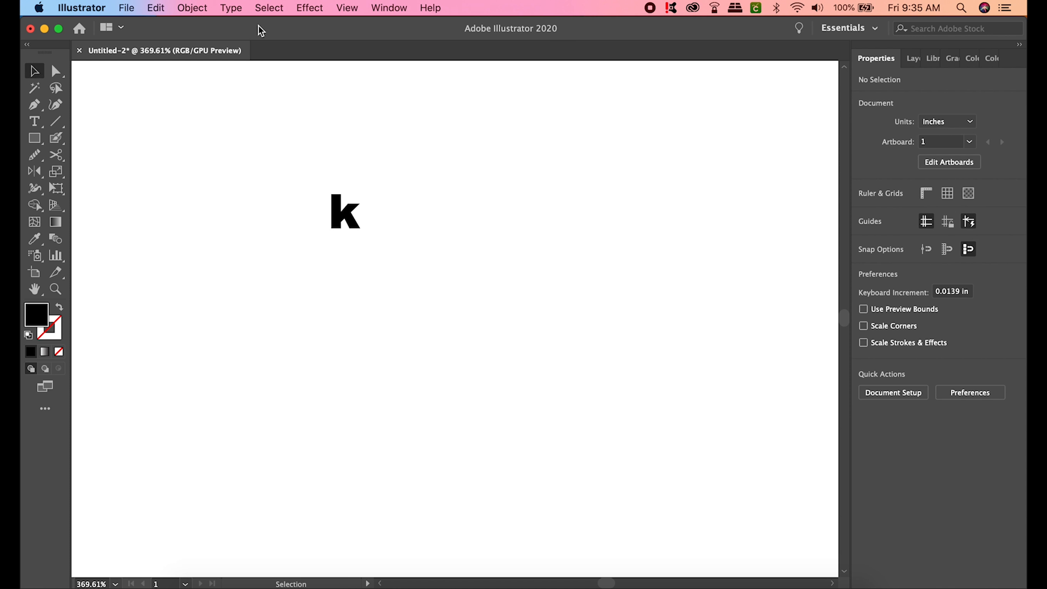
left_click(357, 220)
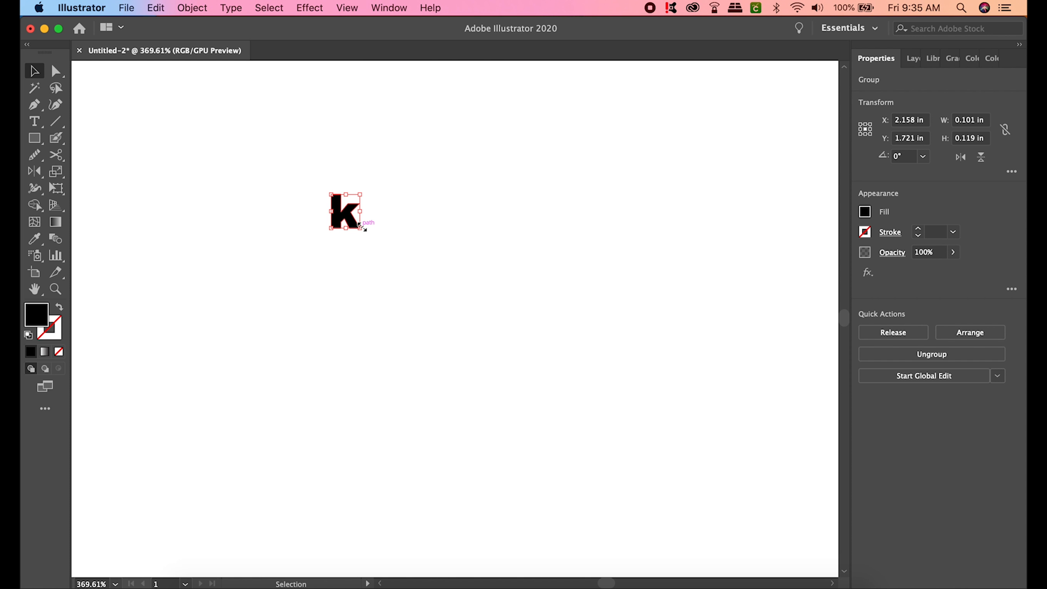
left_click_drag(359, 229, 511, 469)
left_click_drag(440, 321, 308, 306)
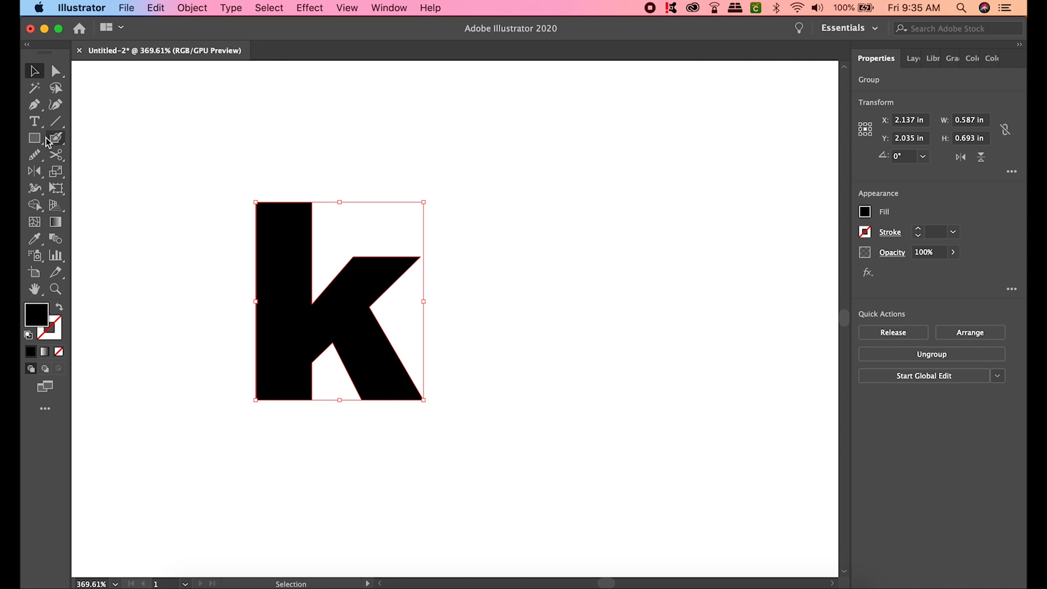
left_click_drag(36, 143, 86, 172)
- Draw a circle with the Ellipse tool and move it onto the k's stem top
scroll(341, 237, "up", 3)
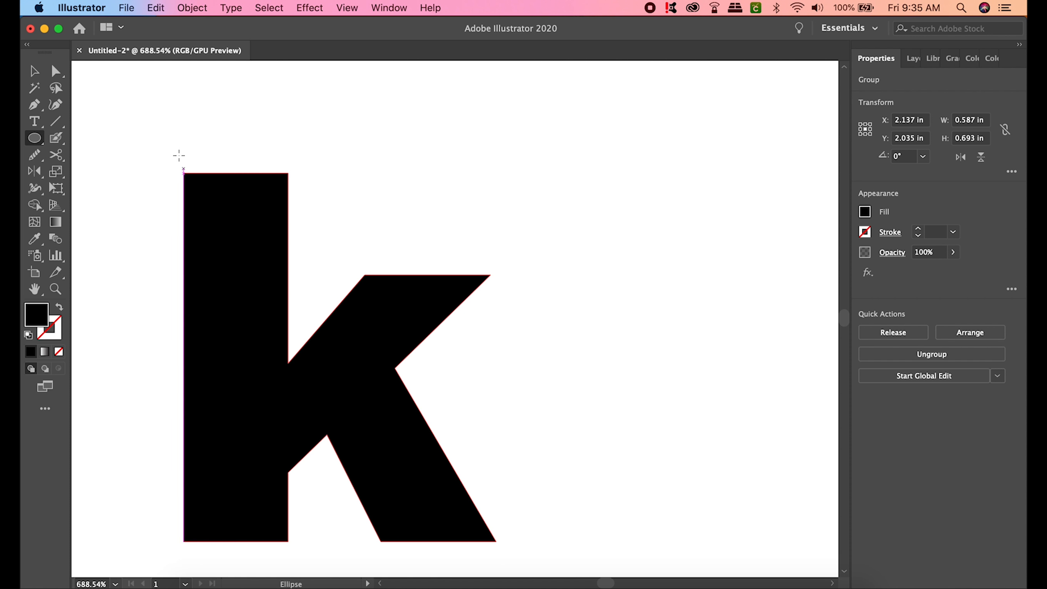
left_click_drag(184, 172, 289, 269)
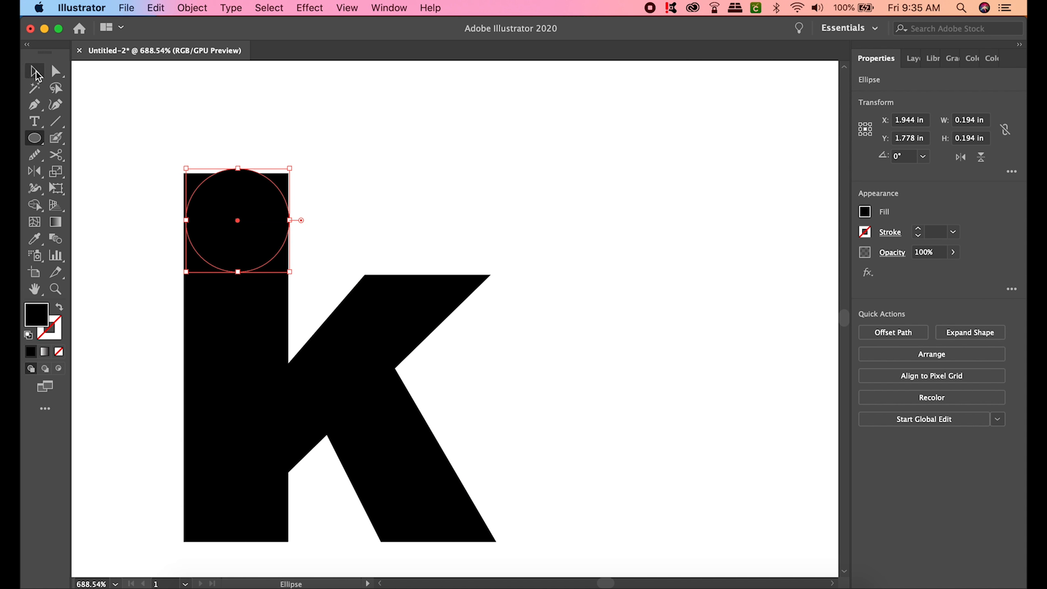
key("v")
mouse_move(245, 238)
left_mouse_down()
mouse_move(240, 189)
mouse_move(243, 199)
left_mouse_up()
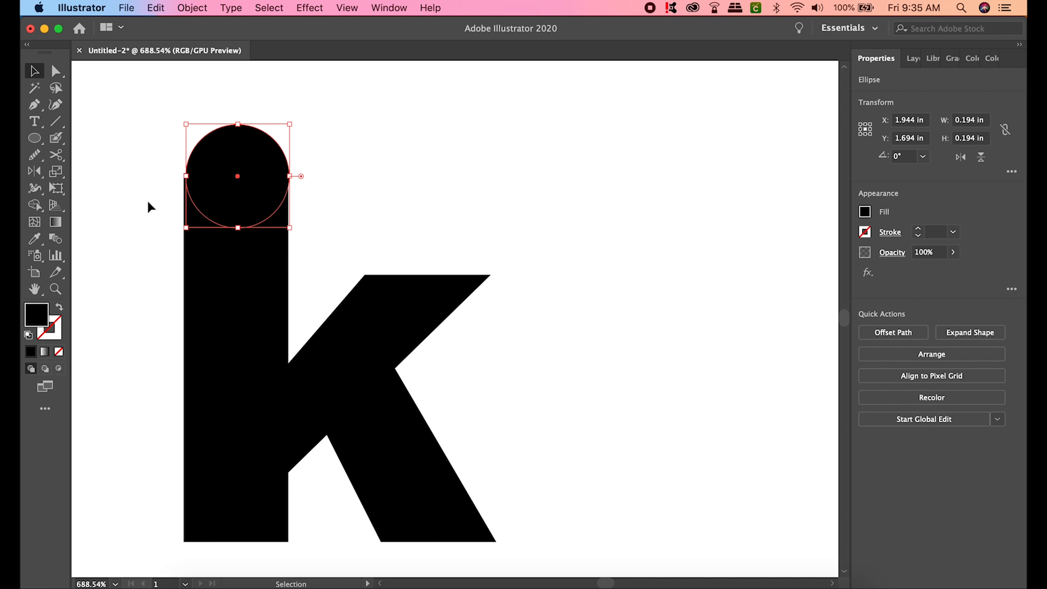
- Widen the circle to 0.208 × 0.194 in past the stem's left edge
scroll(147, 201, "up", 5)
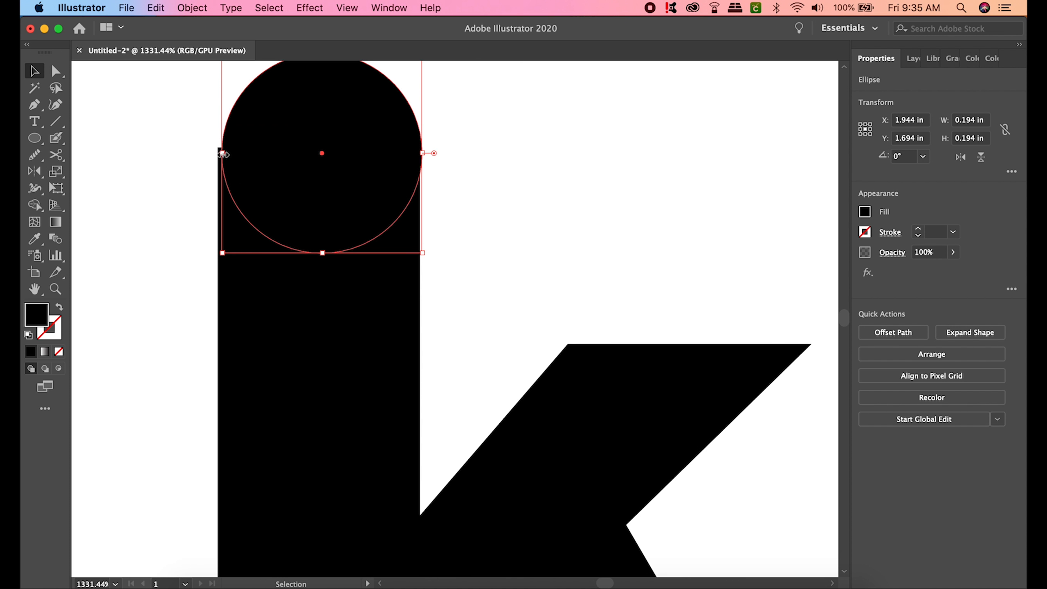
mouse_move(223, 153)
left_mouse_down()
mouse_move(213, 153)
mouse_move(223, 153)
left_mouse_up()
scroll(303, 187, "up", 2)
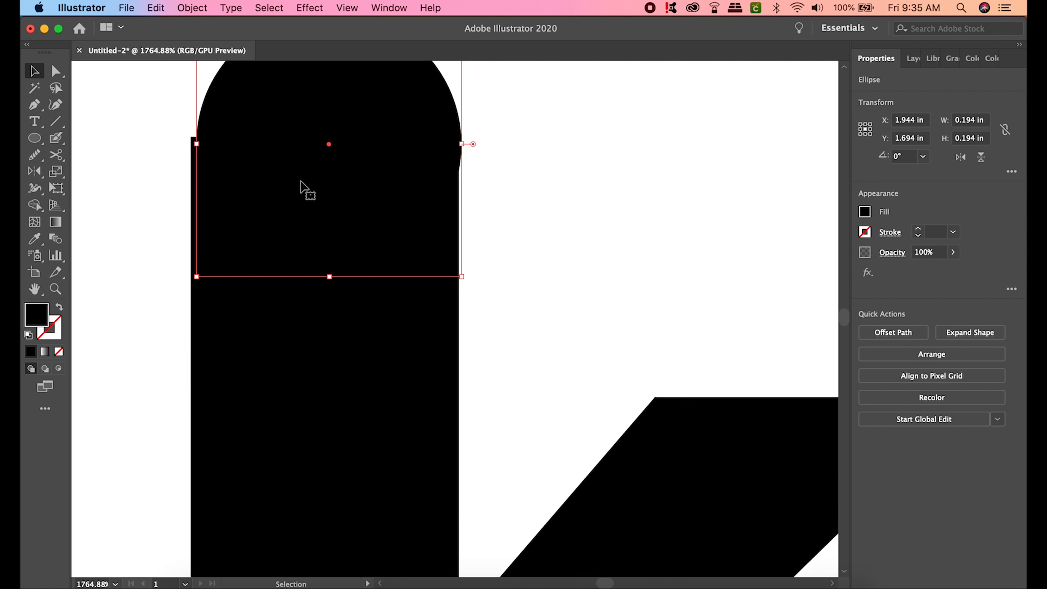
scroll(303, 187, "up", 3)
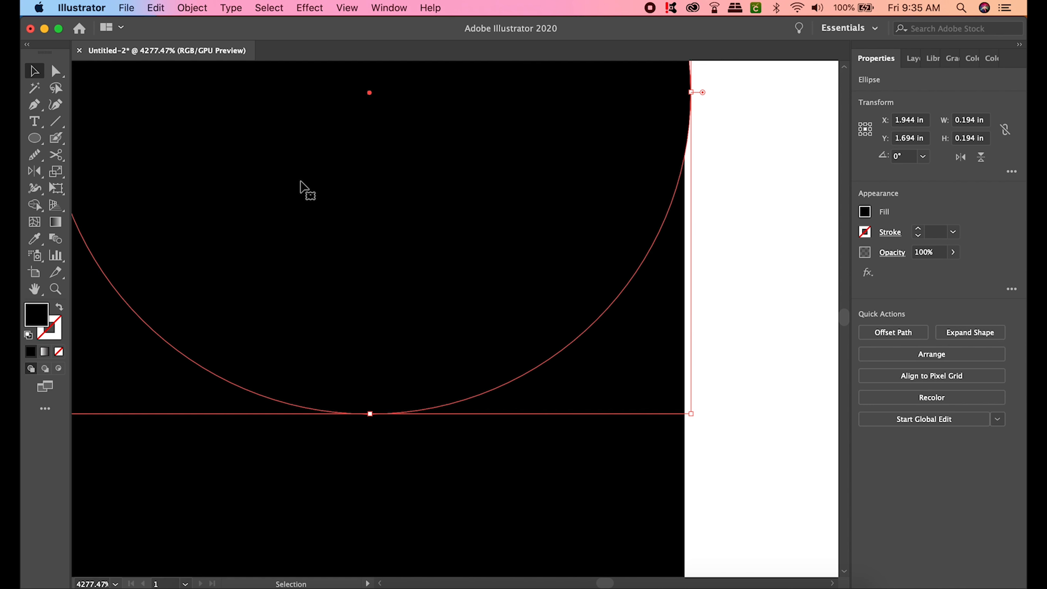
scroll(303, 187, "left", 5)
scroll(303, 186, "up", 3)
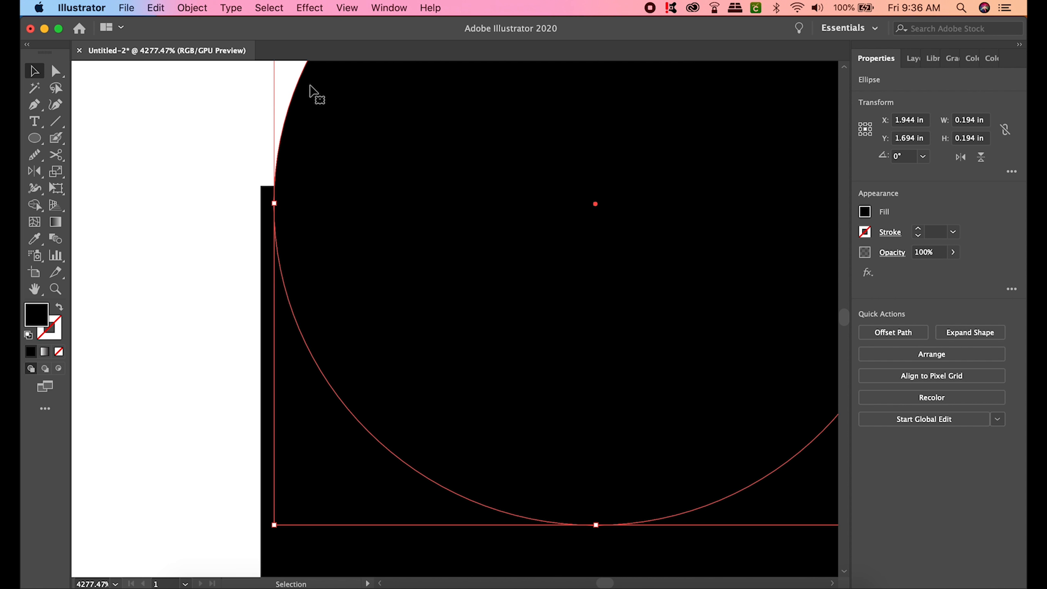
left_click_drag(274, 204, 229, 203)
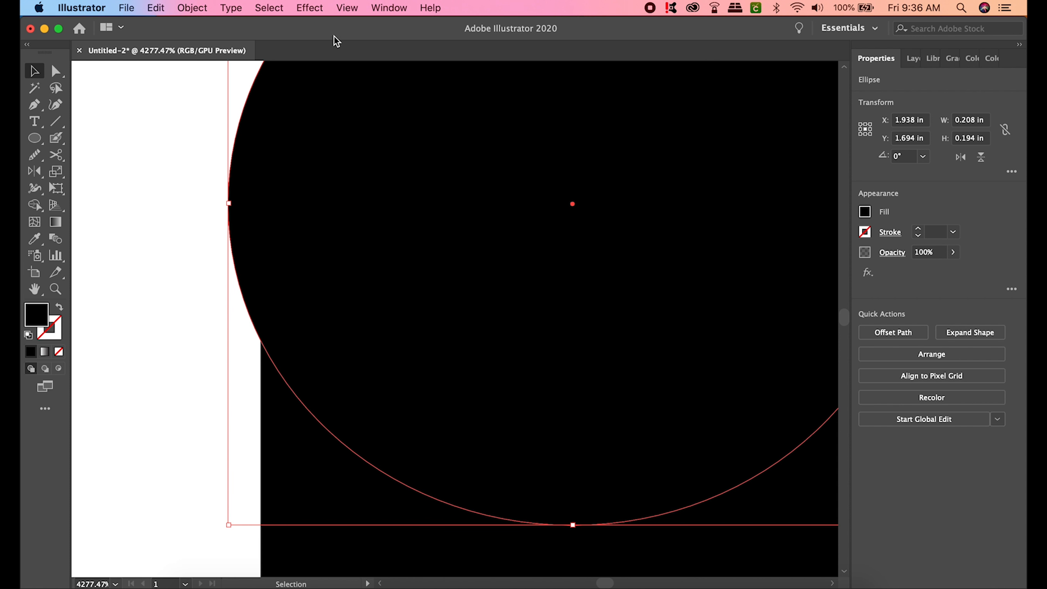
- Turn off Snap to Pixel and narrow the circle's left edge toward the stem
left_click(347, 8)
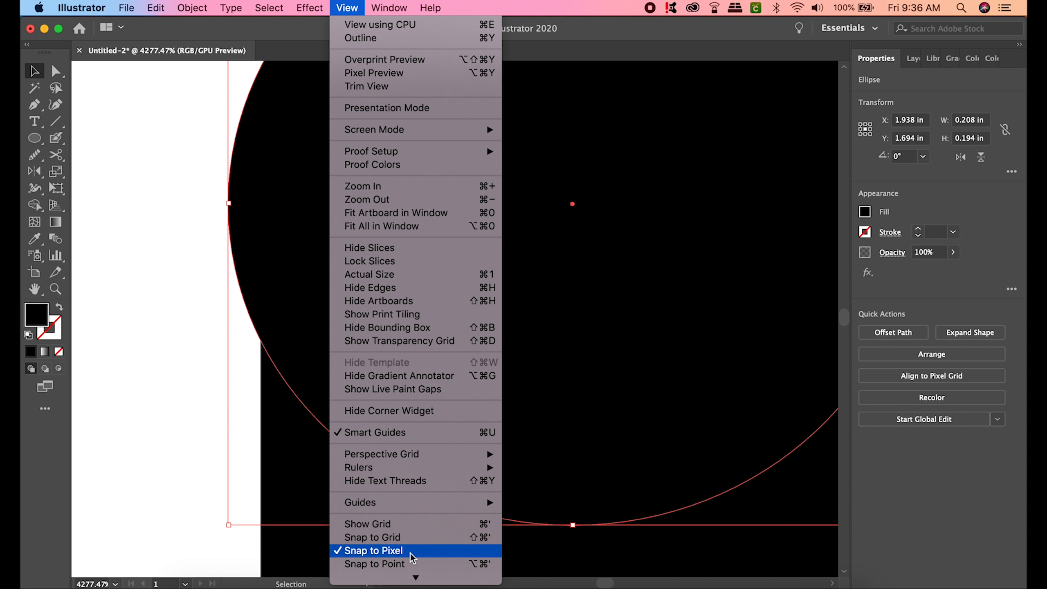
left_click(345, 555)
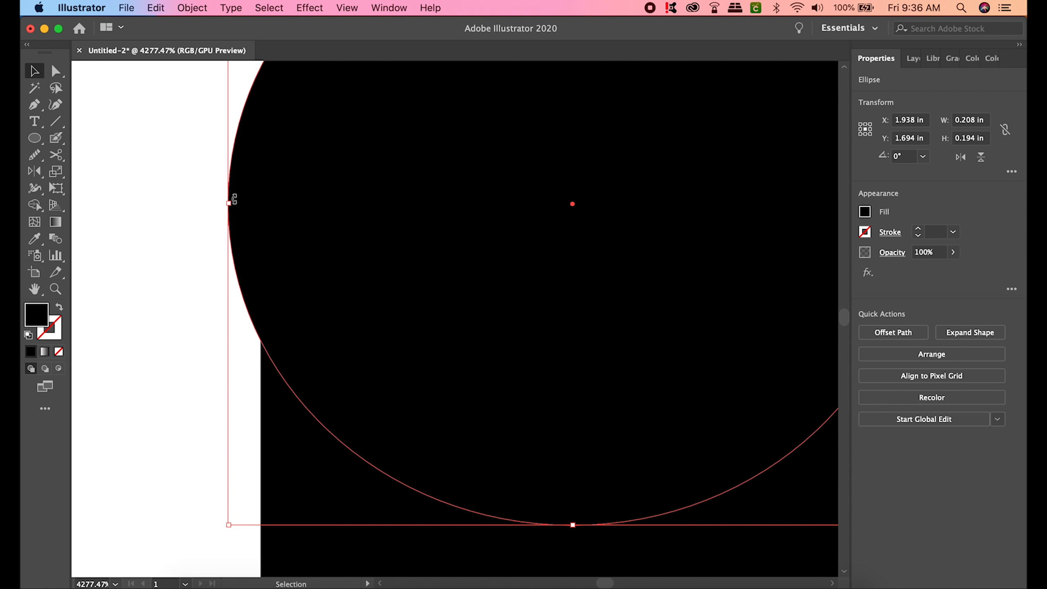
left_click_drag(230, 203, 263, 223)
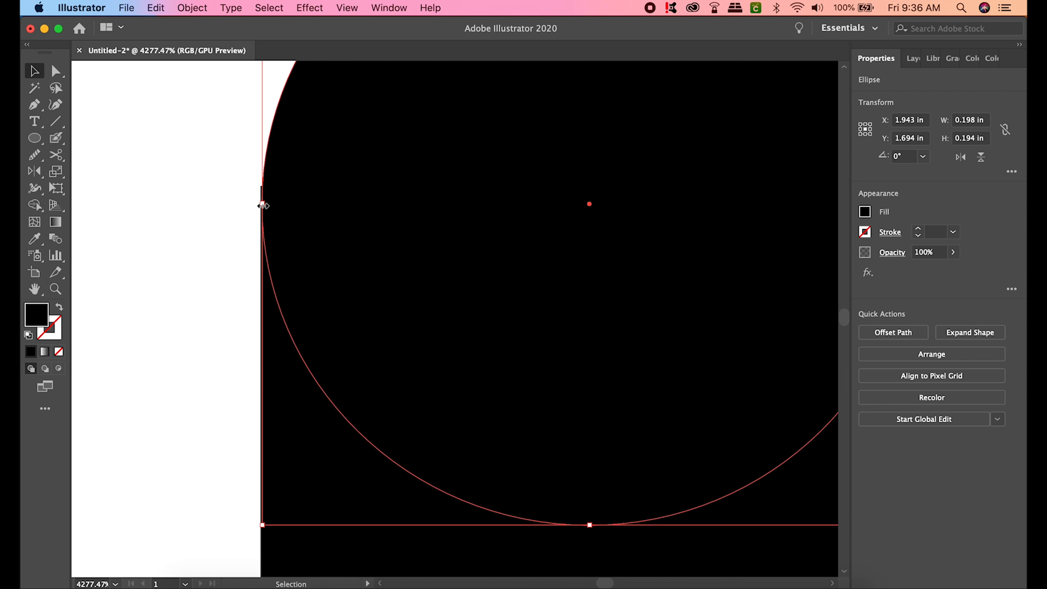
scroll(263, 205, "up", 5)
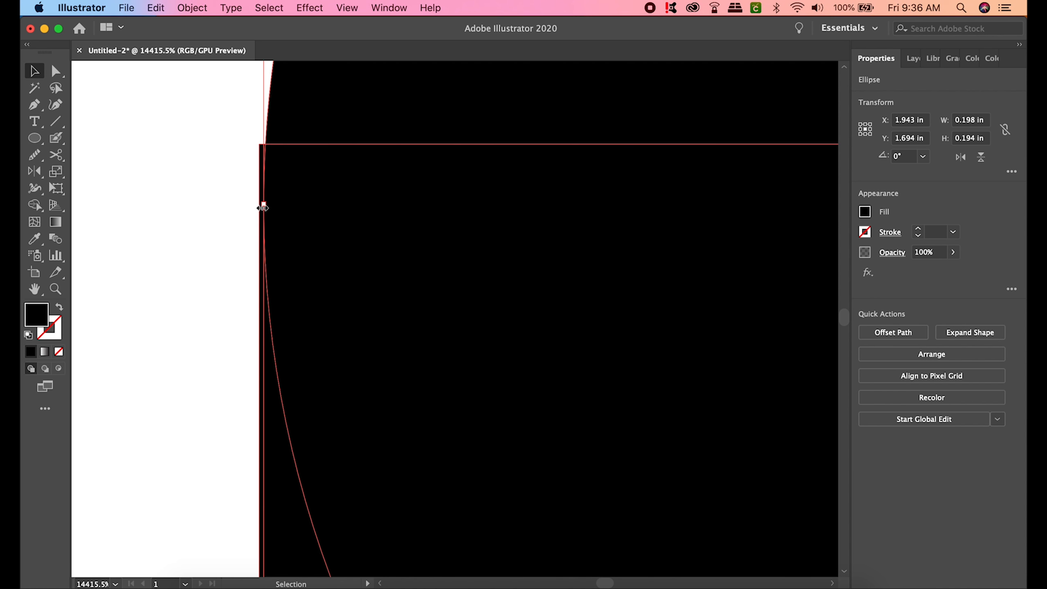
left_click_drag(263, 205, 258, 206)
- Turn off Smart Guides and align the circle's edges to the stem, 0.197 in wide
left_click(346, 7)
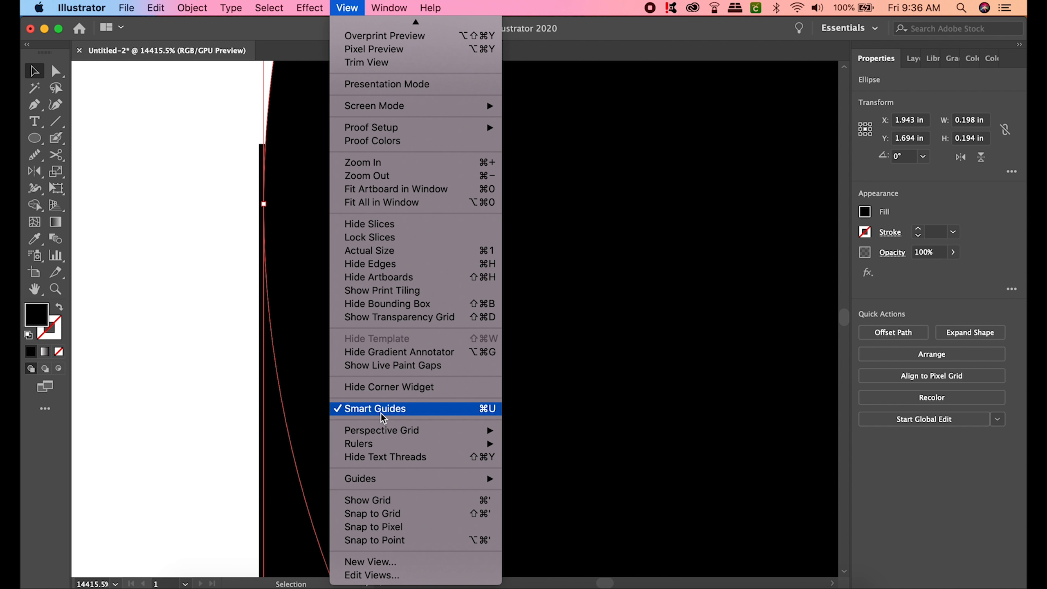
left_click(339, 409)
left_click_drag(263, 201, 262, 204)
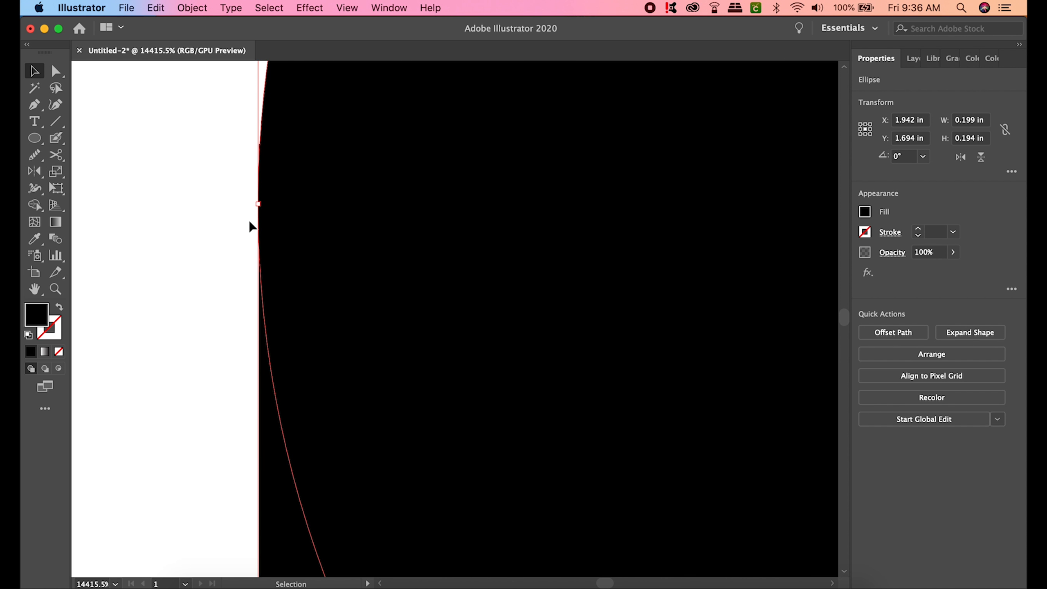
scroll(146, 136, "down", 10)
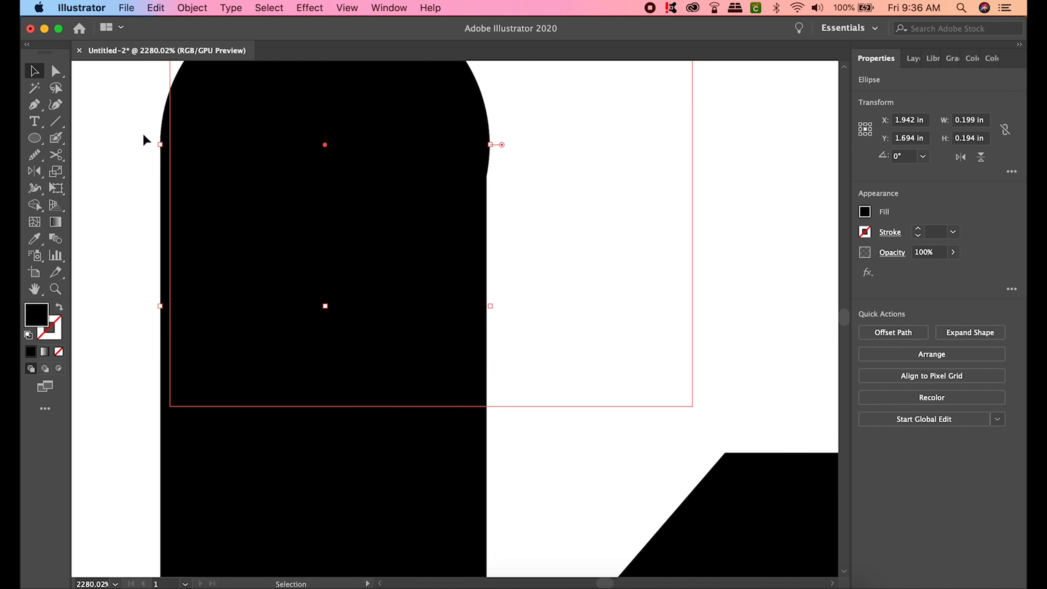
scroll(327, 167, "up", 4)
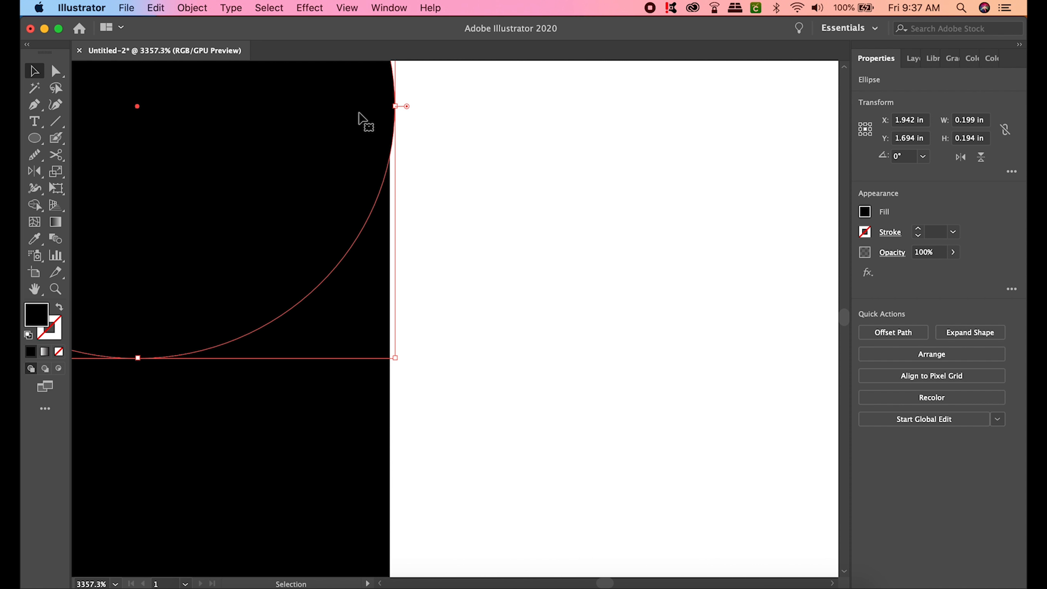
left_click_drag(395, 106, 389, 110)
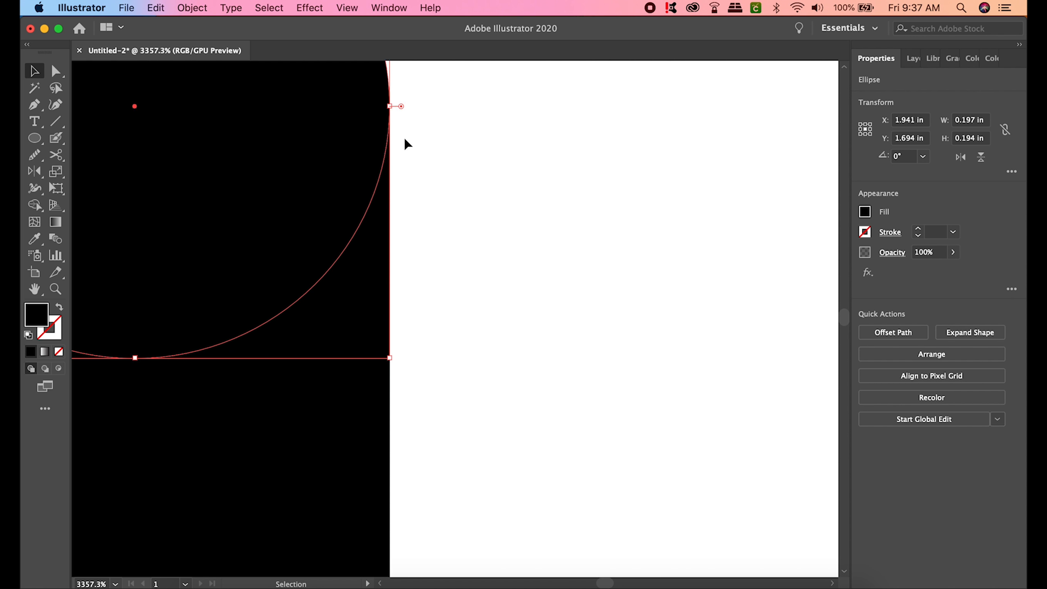
key("super+0")
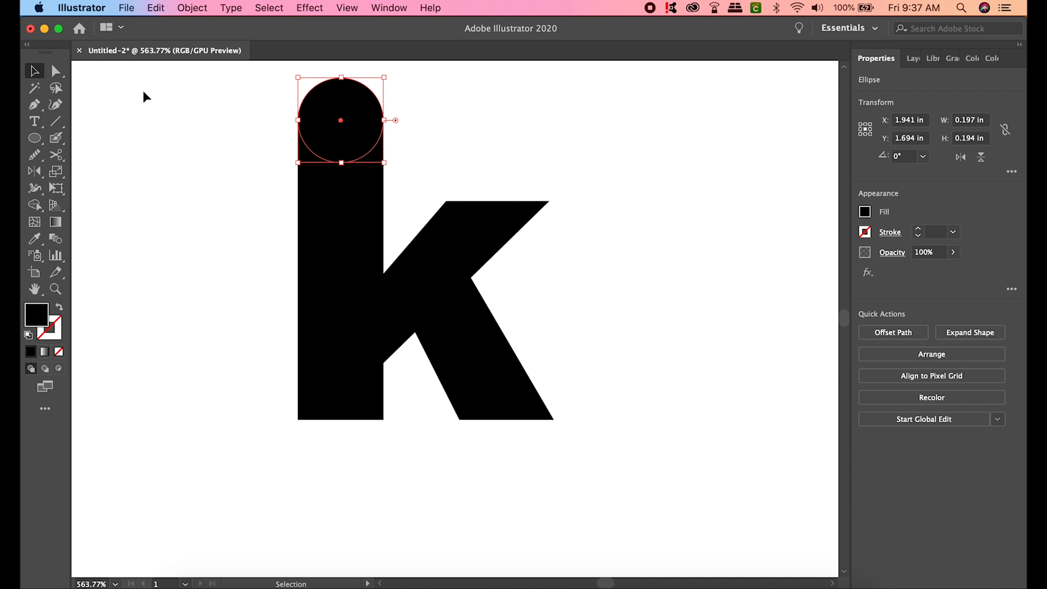
- Unite the circle and k into one shape with Pathfinder and move it left
left_click(219, 186)
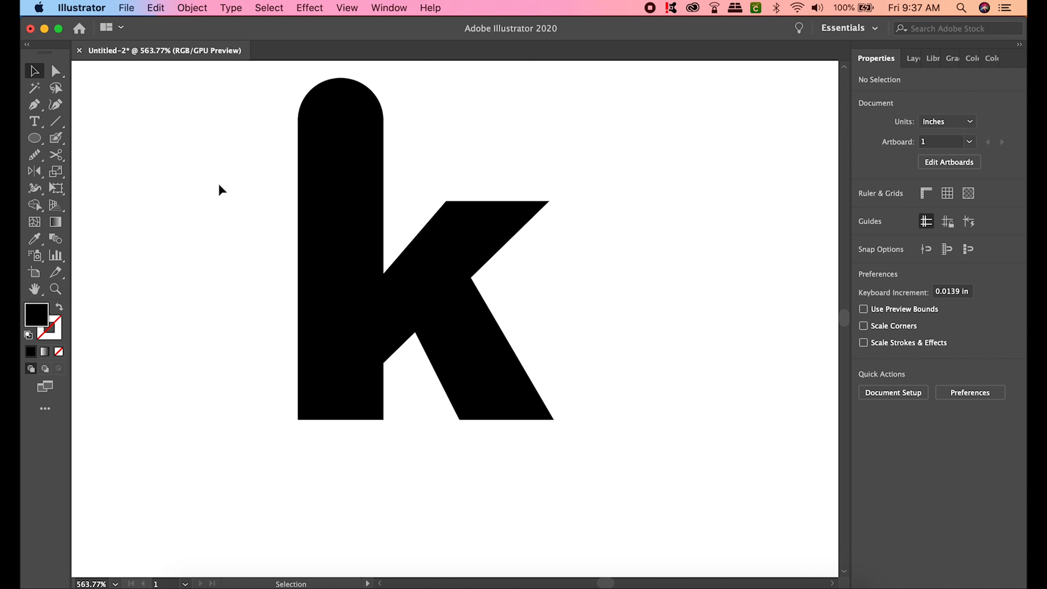
left_click_drag(220, 158, 547, 322)
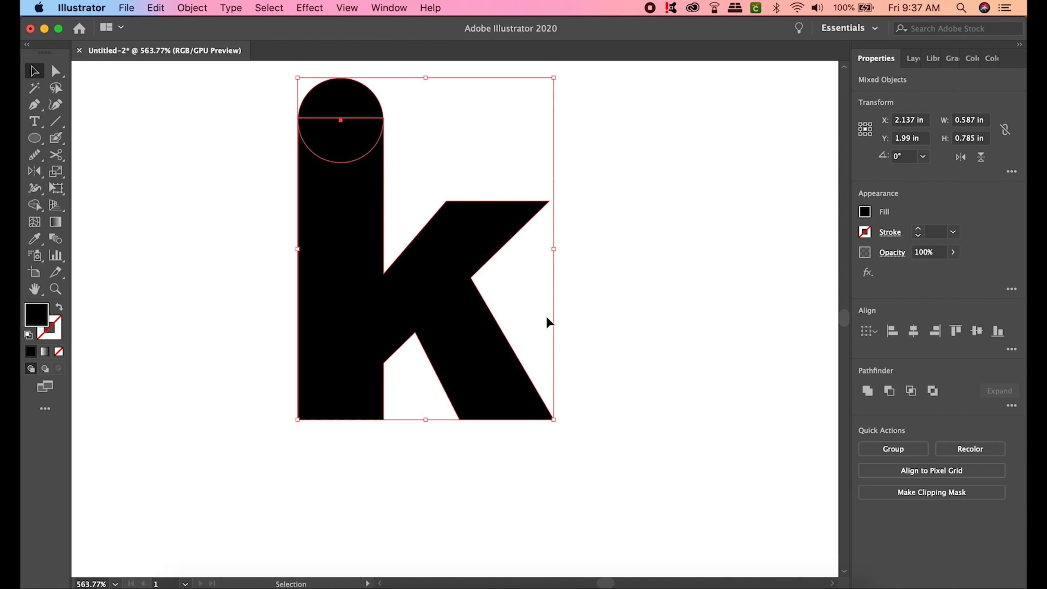
left_click(868, 391)
left_click(663, 313)
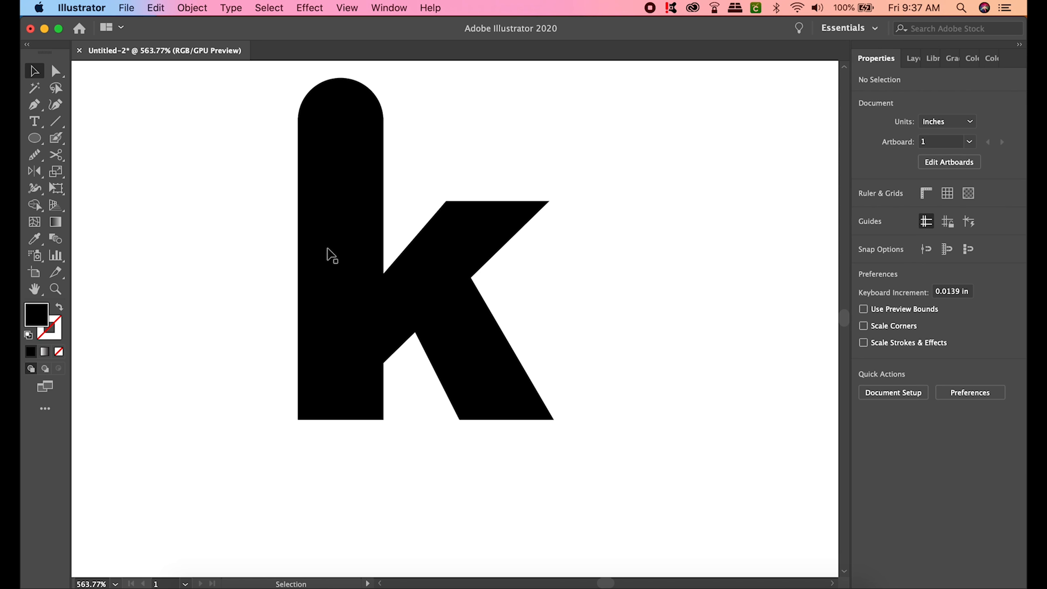
left_click_drag(335, 238, 298, 317)
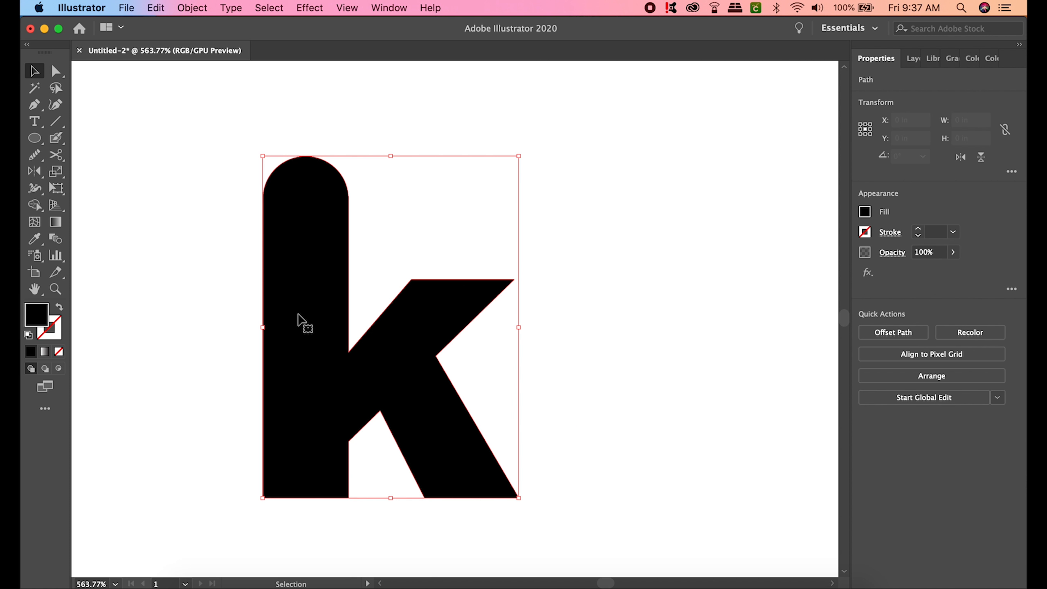
- Give the merged k a white-to-black gradient and bend it with the Curvature tool
left_click(49, 351)
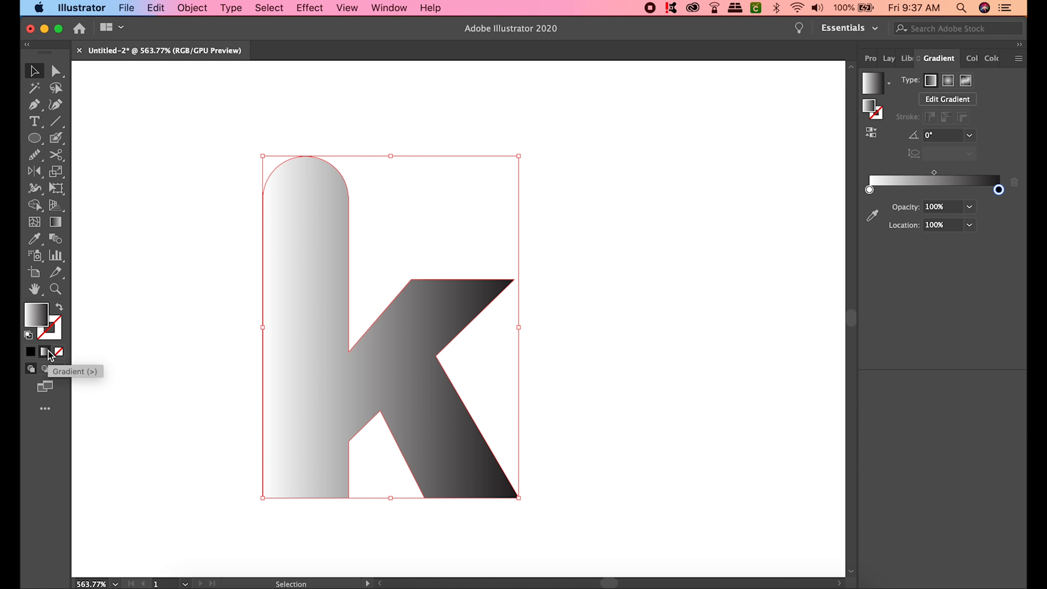
left_click(52, 110)
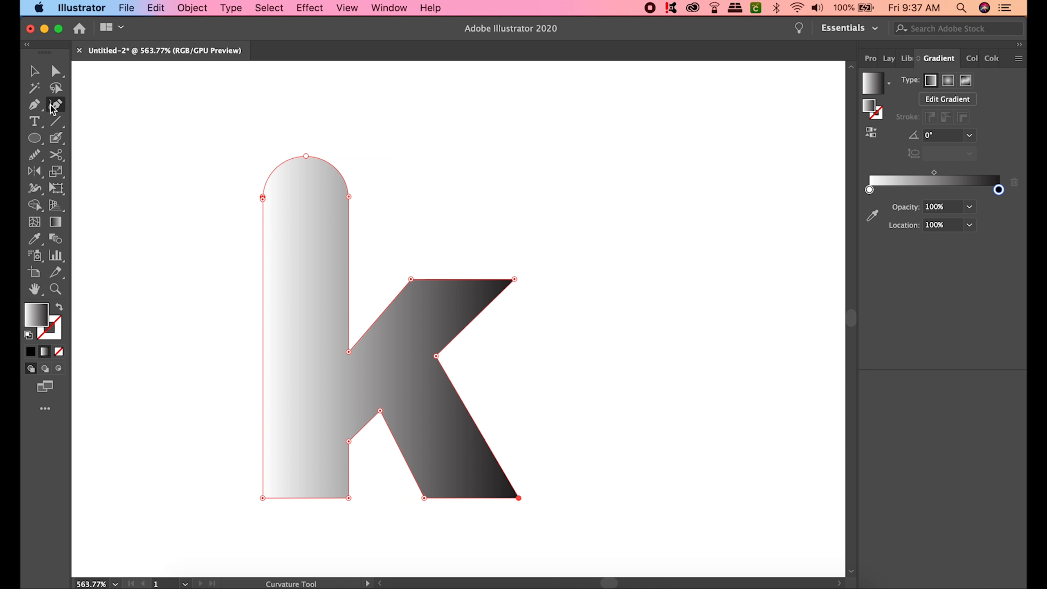
left_click_drag(349, 194, 495, 169)
left_click_drag(349, 198, 499, 271)
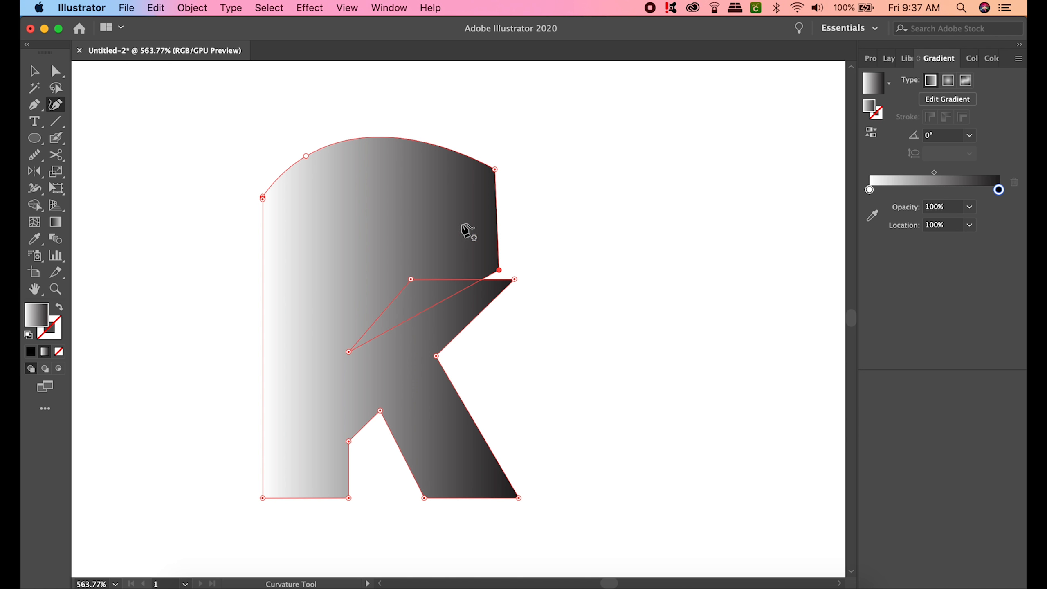
- Delete the reshaped gradient shape and fit the artboard in the window
key("v")
left_click(213, 171)
left_click(415, 229)
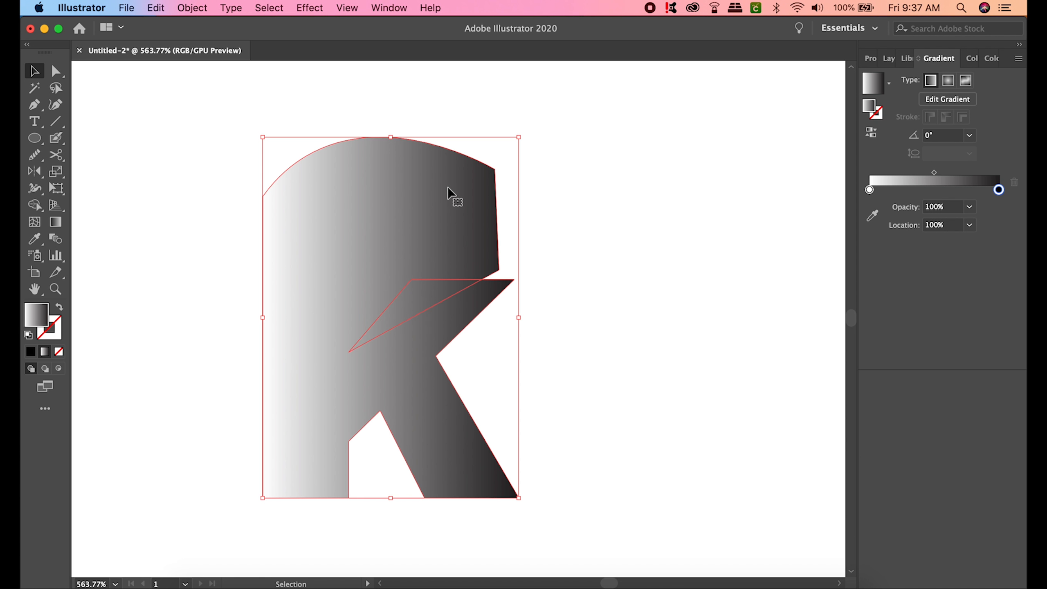
key("Delete")
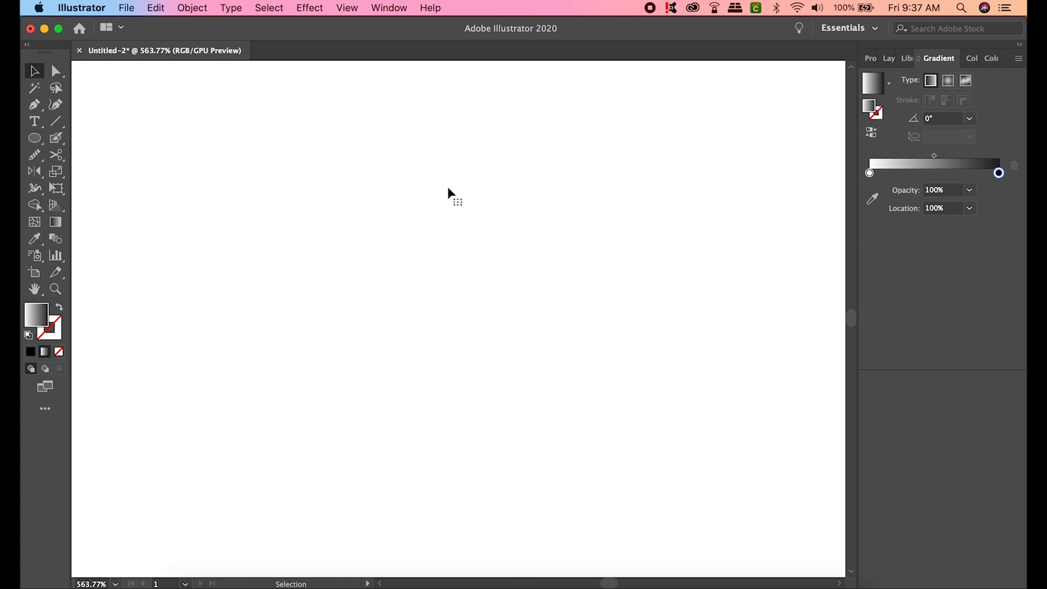
key("super+0")
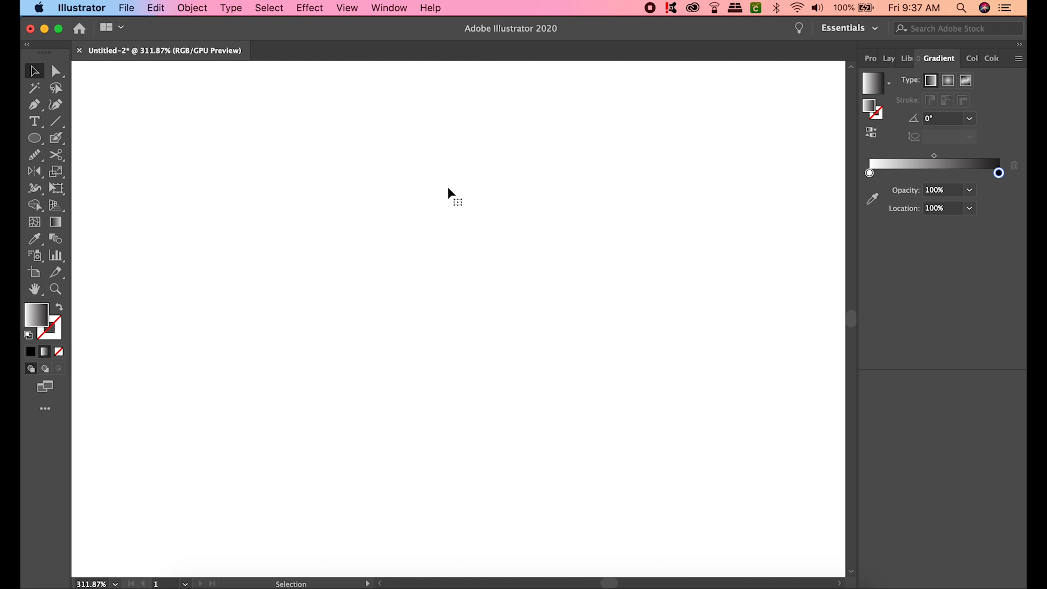